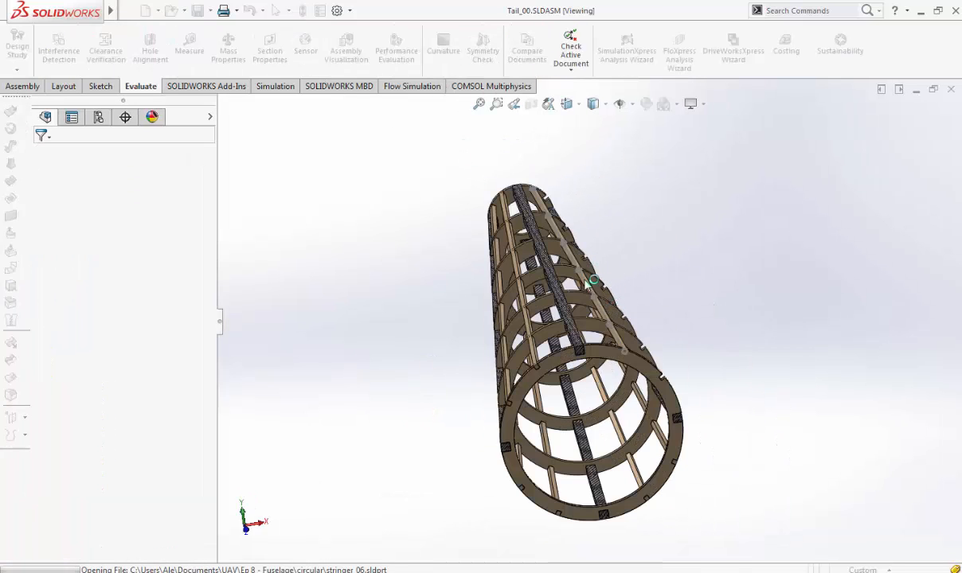
Step: Examine the Tail_00 assembly from the left side and at an angle to show its overall structure
{"action": "left_click", "coordinate": [569, 105]}
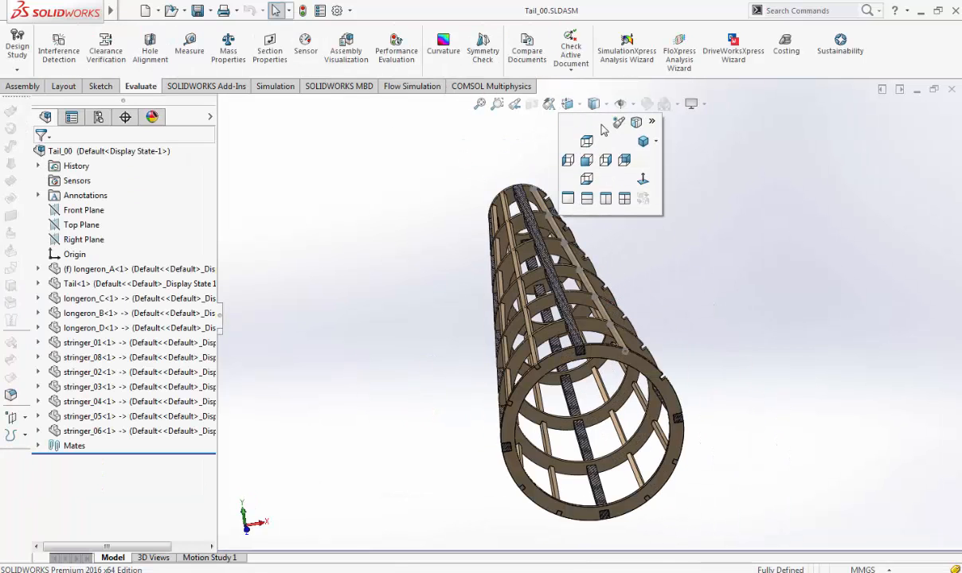
{"action": "left_click", "coordinate": [567, 161]}
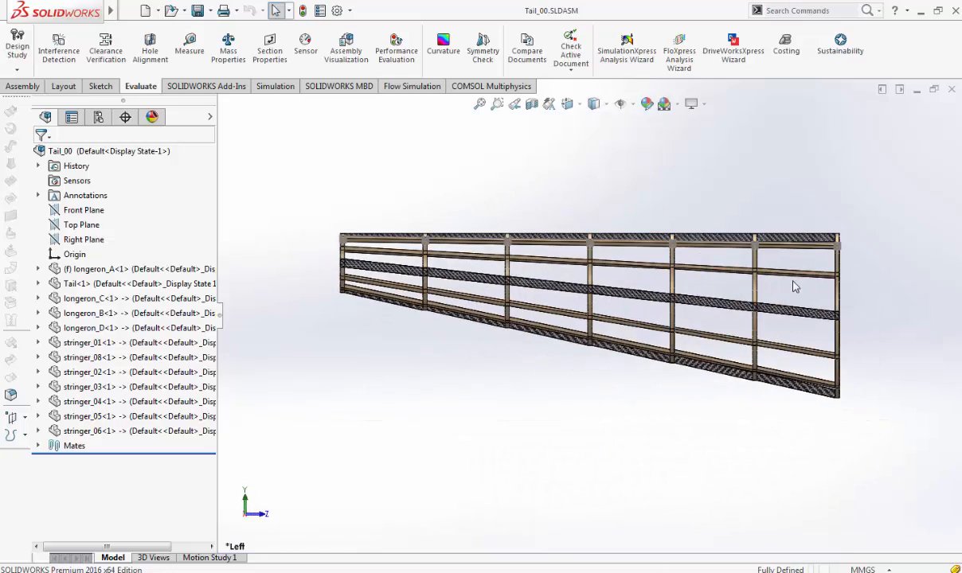
{"action": "middle_click_drag", "start_coordinate": [794, 287], "coordinate": [670, 283]}
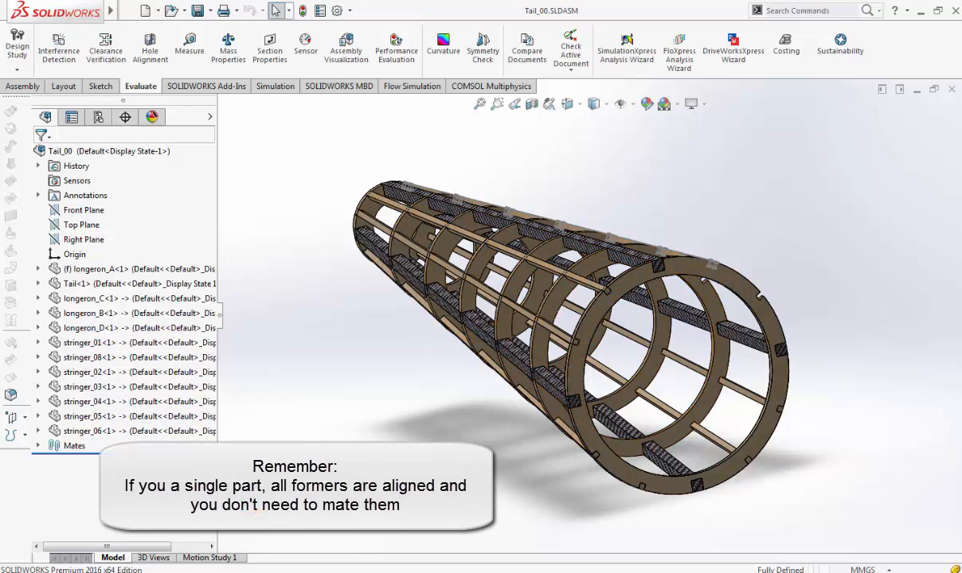
Step: Switch to the Tail part, examine the alignment of its formers from the front, and return to the Tail_00 assembly
{"action": "mouse_move", "coordinate": [101, 567]}
{"action": "left_click", "coordinate": [89, 536]}
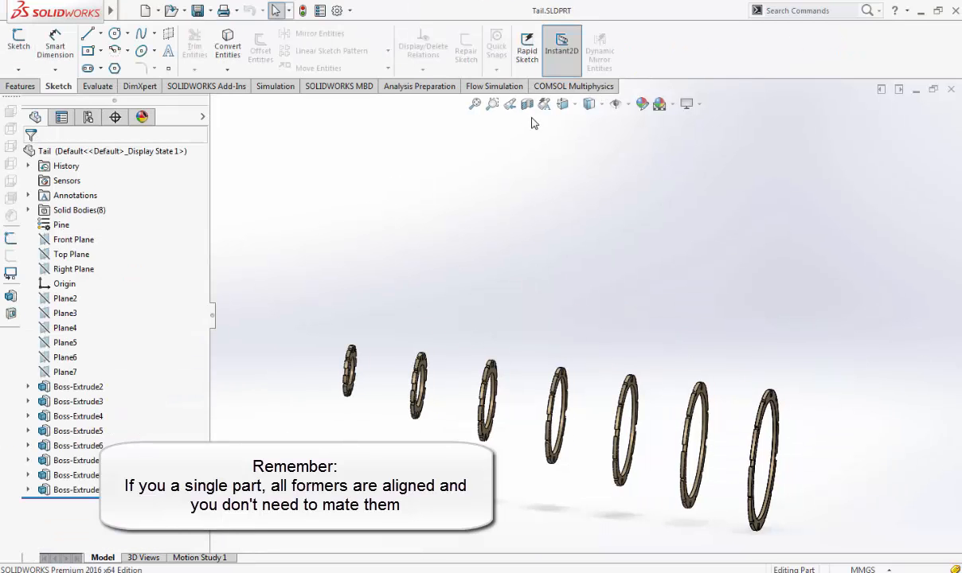
{"action": "left_click", "coordinate": [562, 104]}
{"action": "left_click", "coordinate": [561, 142]}
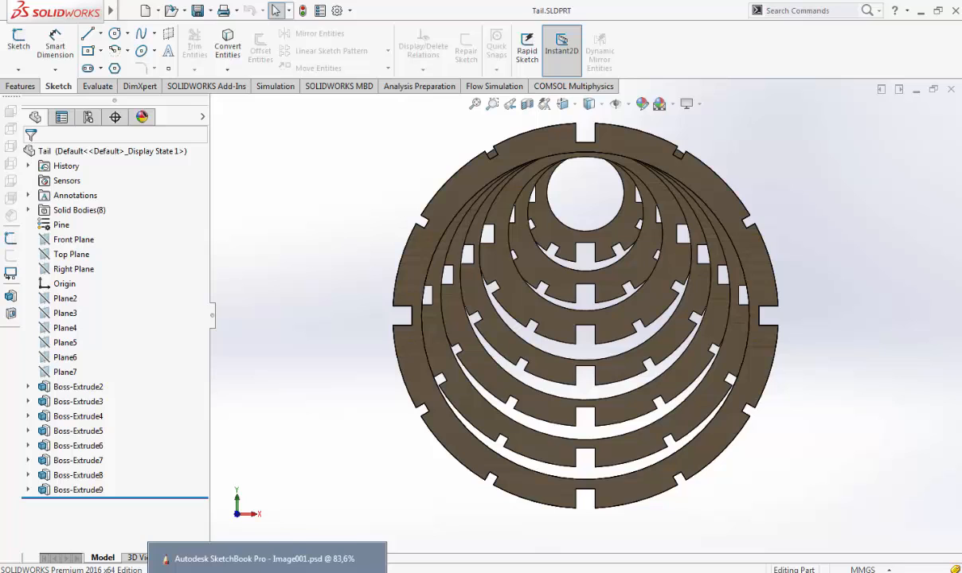
{"action": "left_click", "coordinate": [95, 555]}
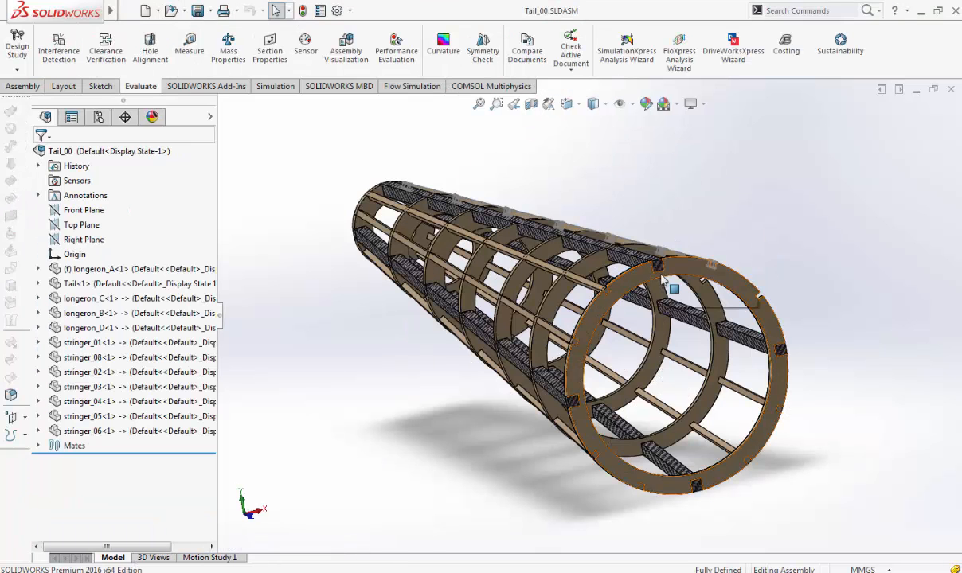
Step: Examine the tail assembly in the left view and close up on the largest former where the longerons end
{"action": "scroll", "coordinate": [664, 287], "scroll_direction": "down", "scroll_amount": 2}
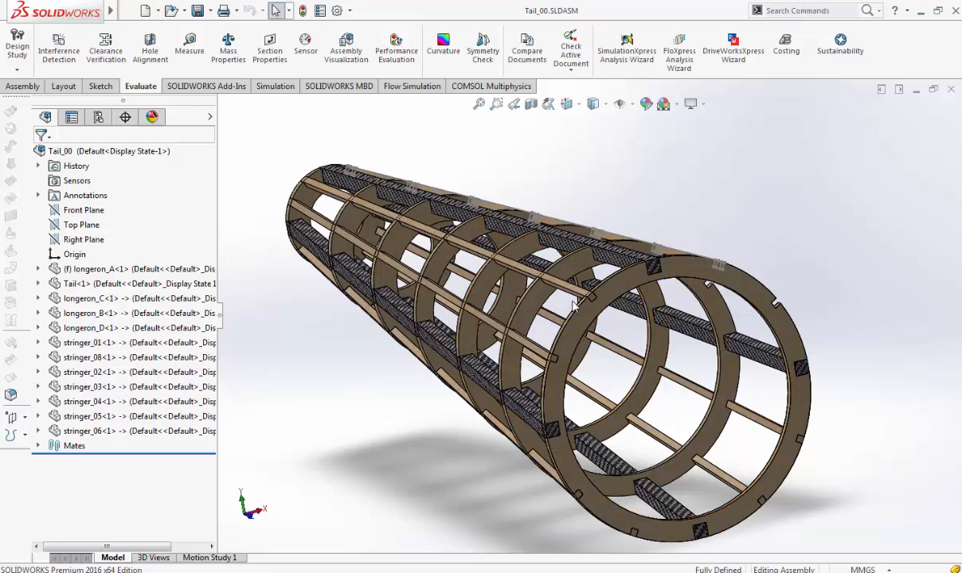
{"action": "left_click", "coordinate": [567, 103]}
{"action": "left_click", "coordinate": [555, 168]}
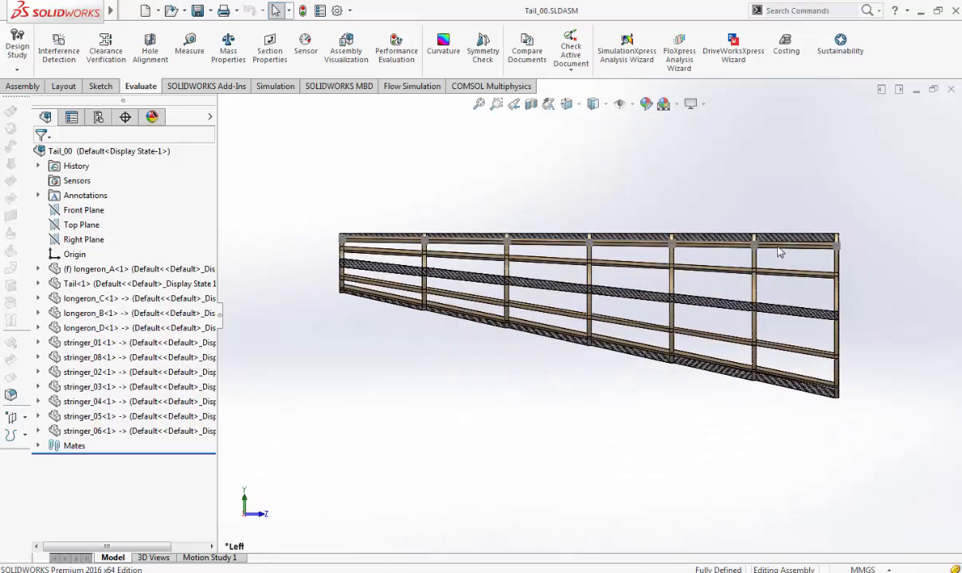
{"action": "middle_click_drag", "start_coordinate": [797, 252], "coordinate": [570, 320]}
{"action": "scroll", "coordinate": [570, 320], "scroll_direction": "down", "scroll_amount": 3}
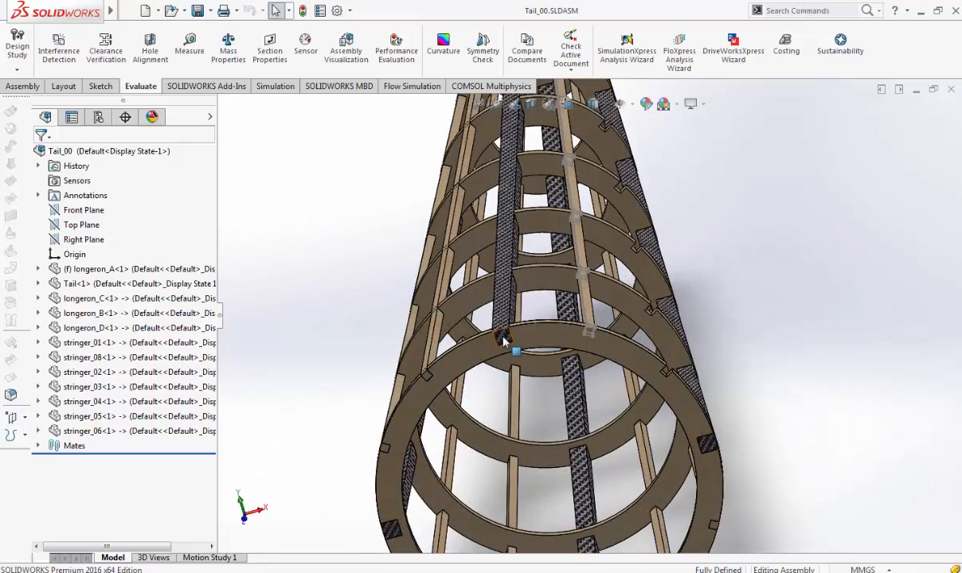
Step: Open the longeron_A part from the assembly and inspect its profile sketch, discarding any sketch changes
{"action": "left_click", "coordinate": [503, 339]}
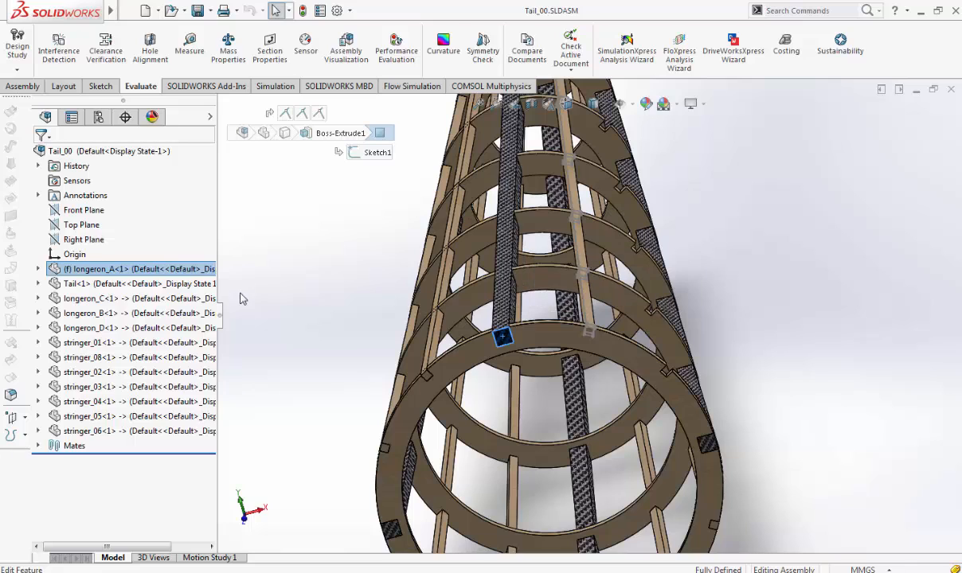
{"action": "right_click", "coordinate": [166, 272]}
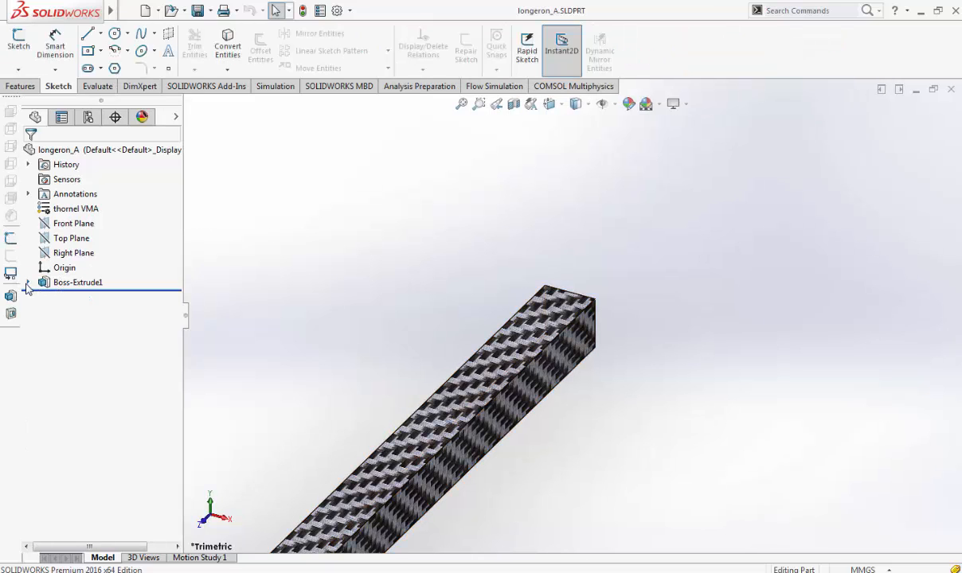
{"action": "left_click", "coordinate": [28, 284]}
{"action": "left_click", "coordinate": [80, 298]}
{"action": "left_click", "coordinate": [88, 259]}
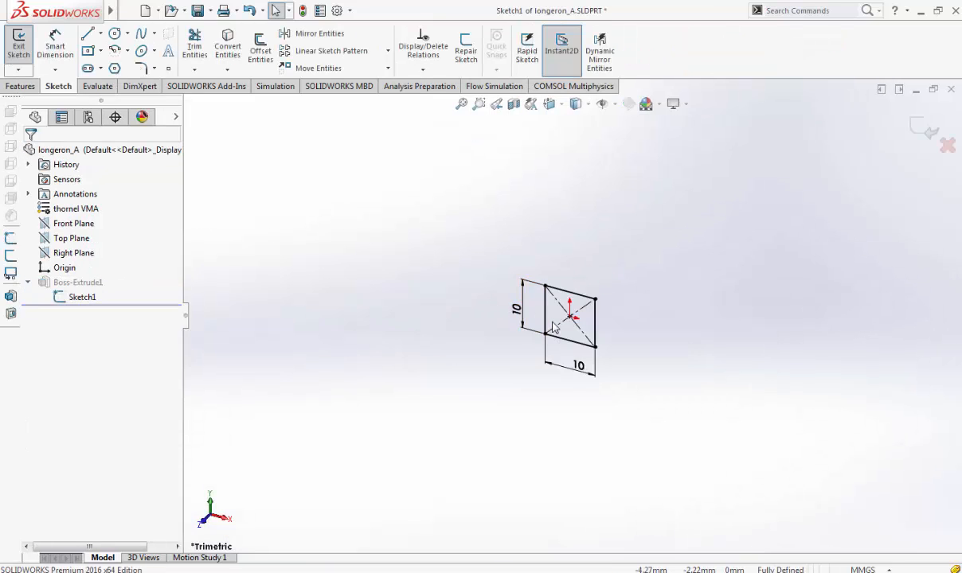
{"action": "left_click", "coordinate": [947, 146]}
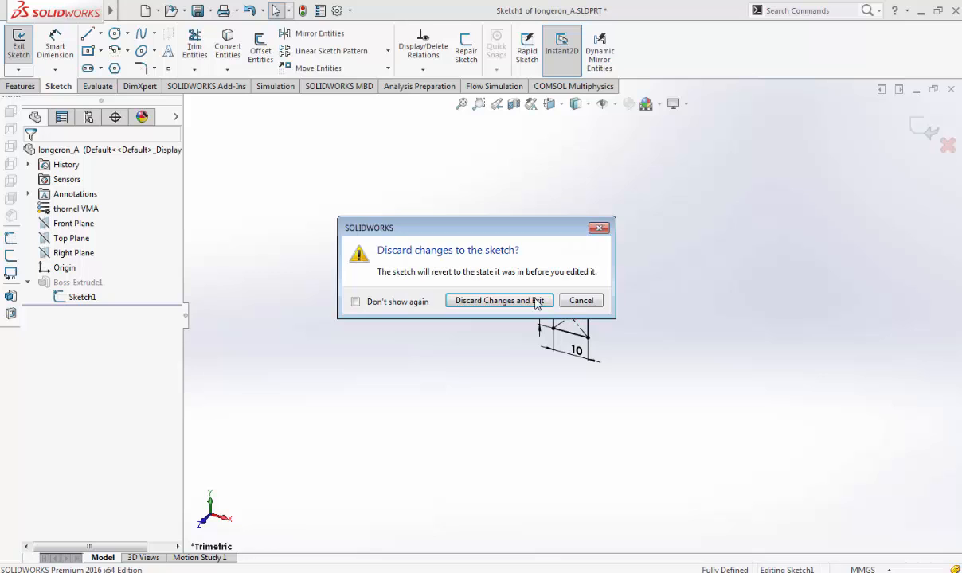
{"action": "left_click", "coordinate": [537, 303]}
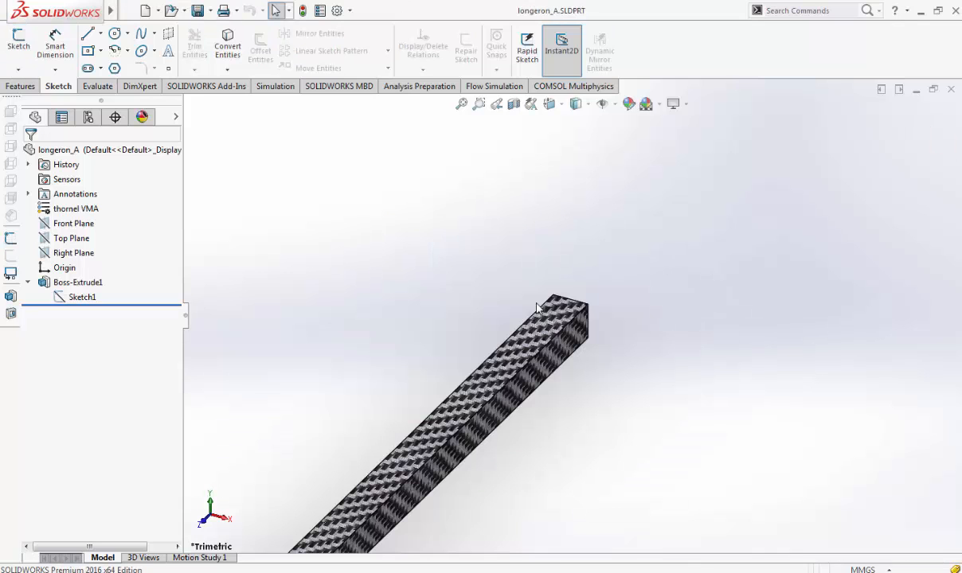
Step: Inspect the extrusion settings of longeron_A without changing them, and close the part, discarding its changes in the assembly
{"action": "left_click", "coordinate": [78, 282]}
{"action": "left_click", "coordinate": [91, 258]}
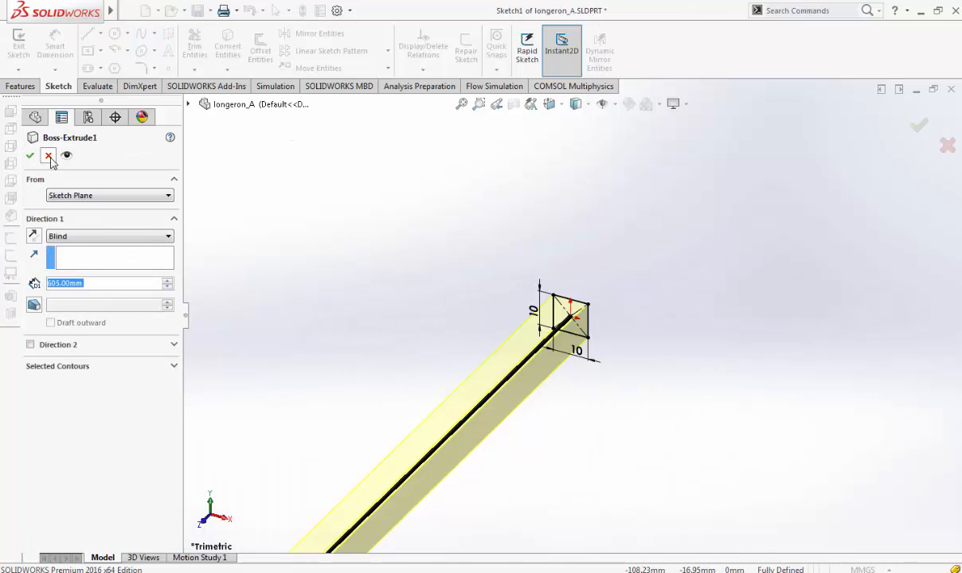
{"action": "left_click", "coordinate": [49, 157]}
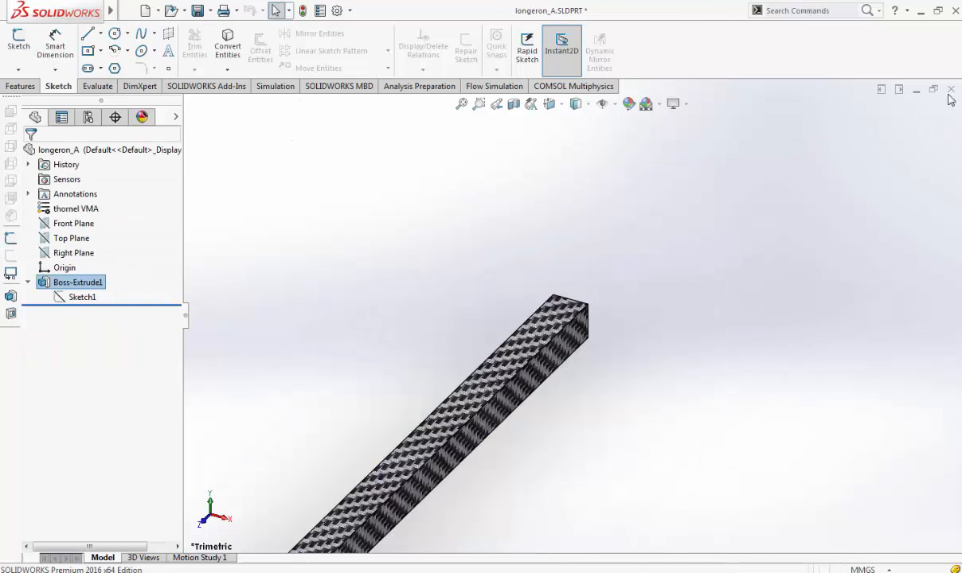
{"action": "left_click", "coordinate": [949, 91]}
{"action": "left_click", "coordinate": [508, 290]}
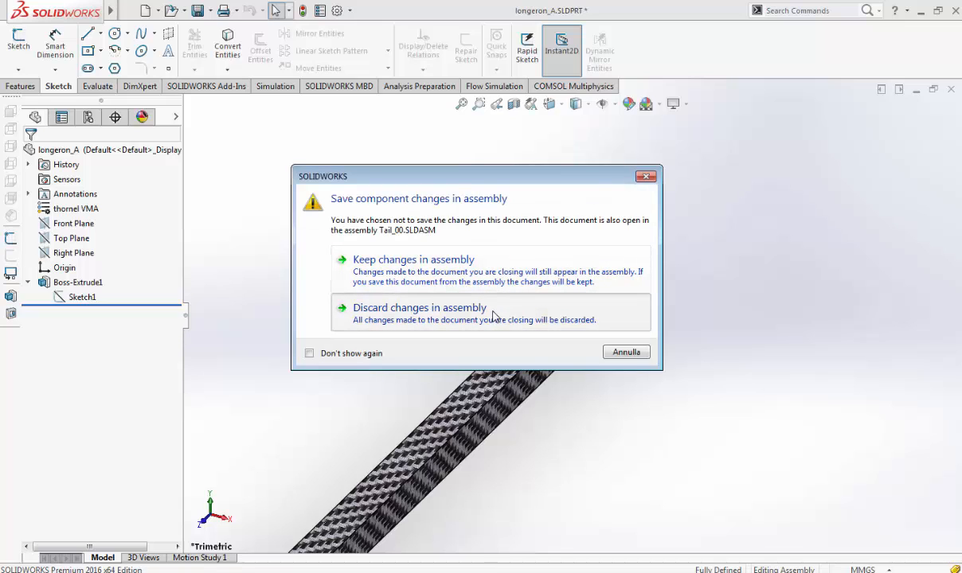
{"action": "left_click", "coordinate": [494, 317]}
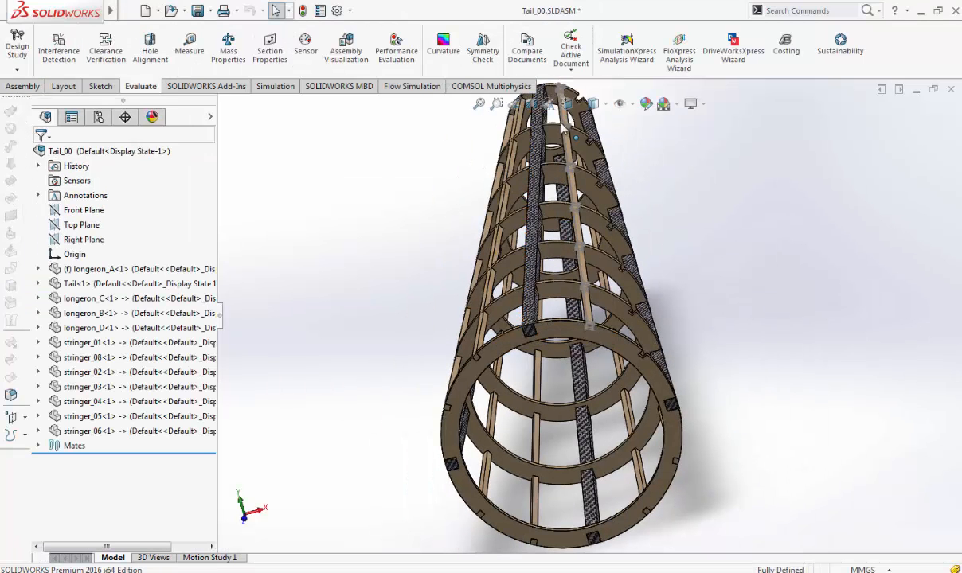
Step: Examine the tail assembly from the front, along its lower stringers, and from the left side
{"action": "left_click", "coordinate": [569, 104]}
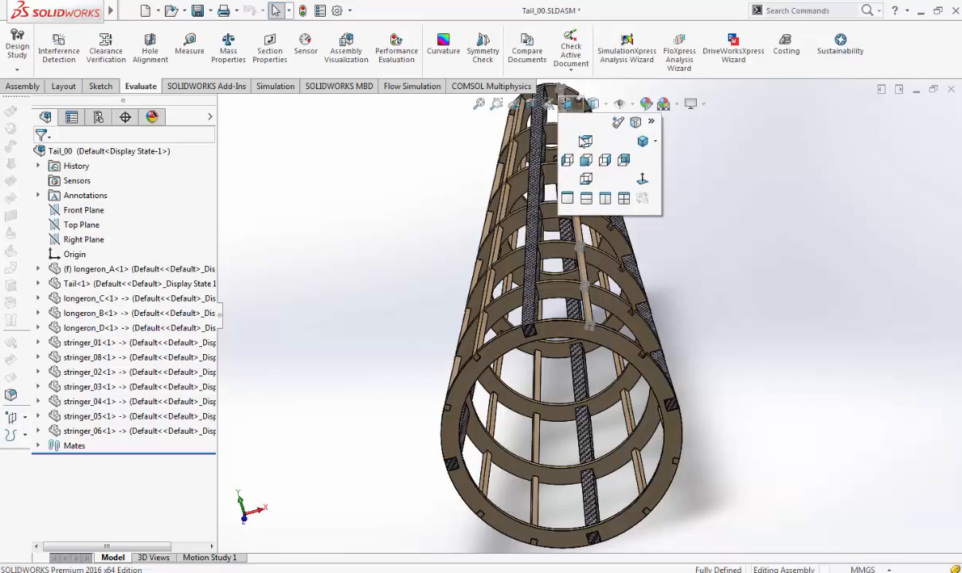
{"action": "left_click", "coordinate": [583, 161]}
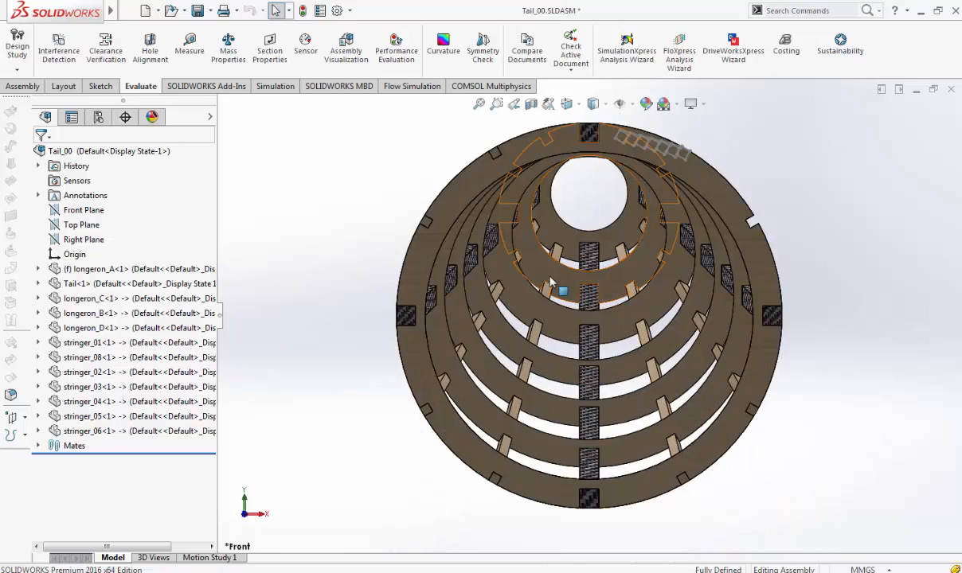
{"action": "middle_click_drag", "start_coordinate": [549, 277], "coordinate": [614, 351]}
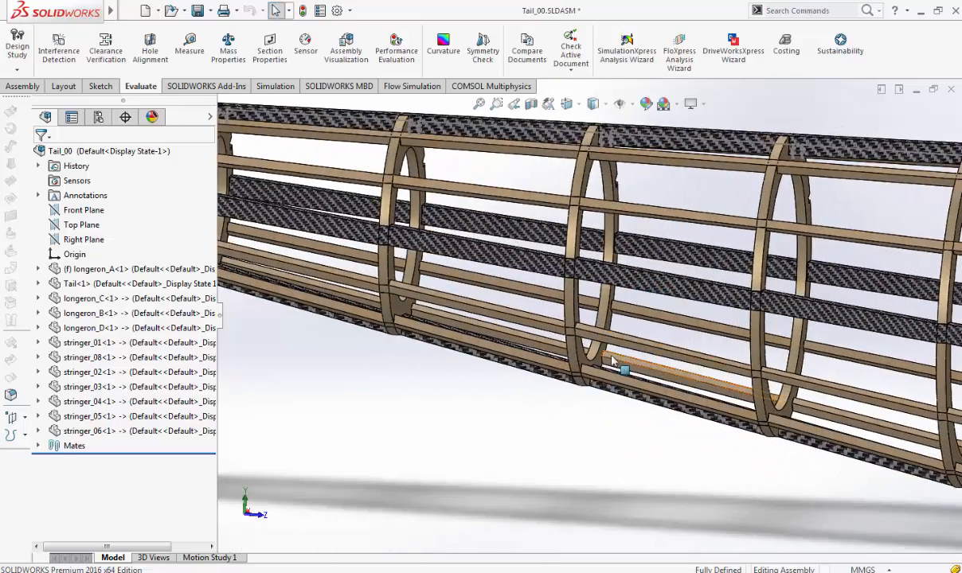
{"action": "scroll", "coordinate": [615, 349], "scroll_direction": "down", "scroll_amount": 2}
{"action": "scroll", "coordinate": [614, 353], "scroll_direction": "up", "scroll_amount": 3}
{"action": "scroll", "coordinate": [749, 358], "scroll_direction": "up", "scroll_amount": 5}
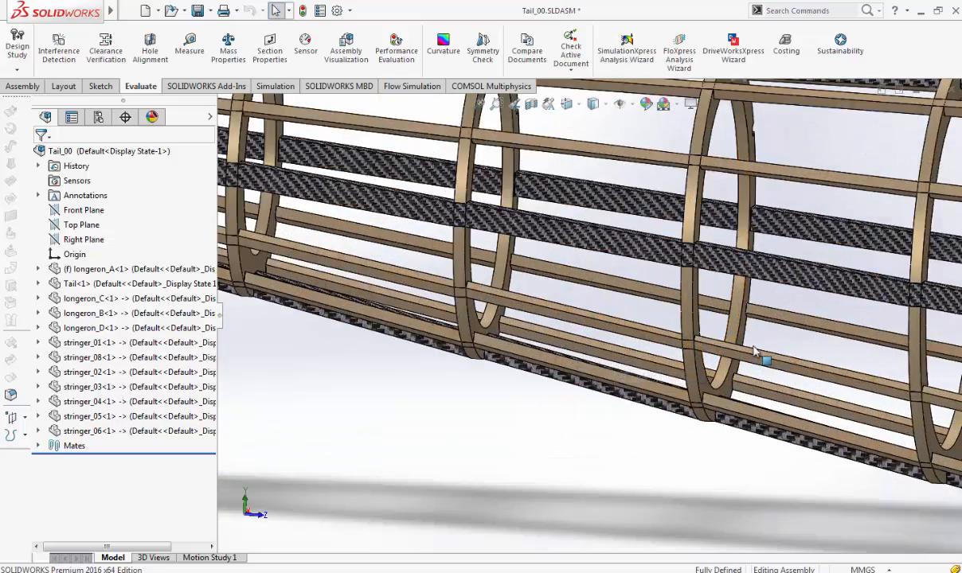
{"action": "left_click", "coordinate": [568, 104]}
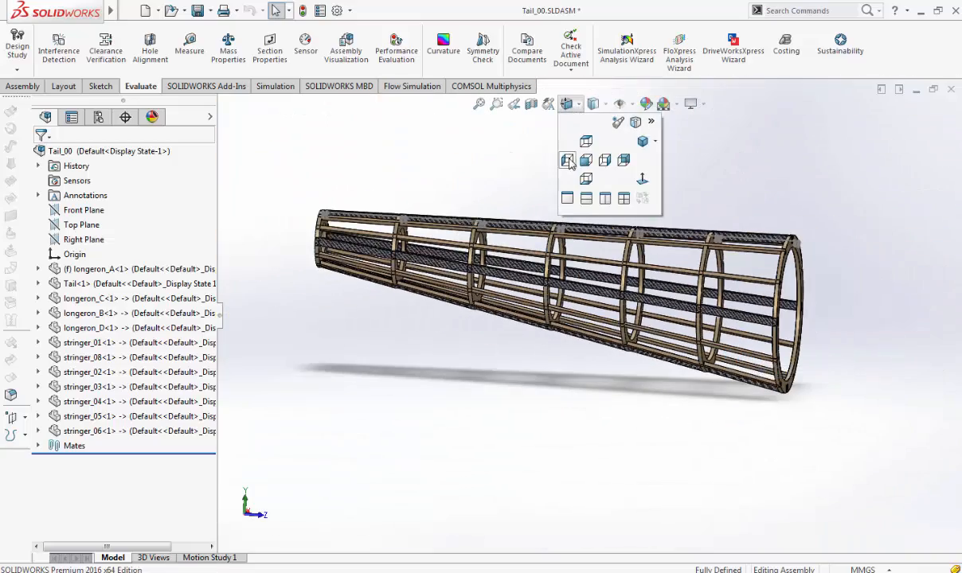
{"action": "left_click", "coordinate": [580, 142]}
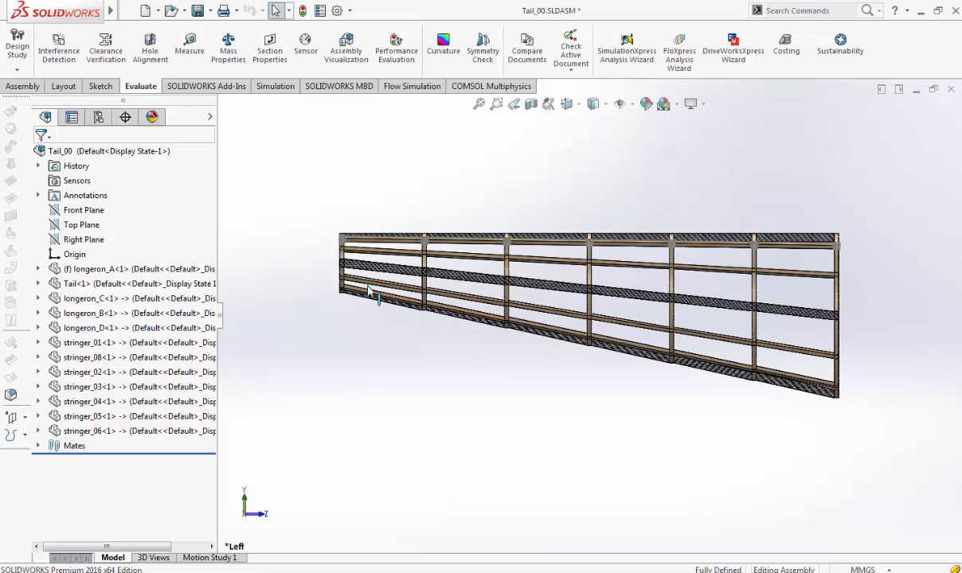
Step: Examine how stringer_03 passes through the former slots, selecting the face of the former where two stringer segments meet
{"action": "scroll", "coordinate": [352, 289], "scroll_direction": "down", "scroll_amount": 4}
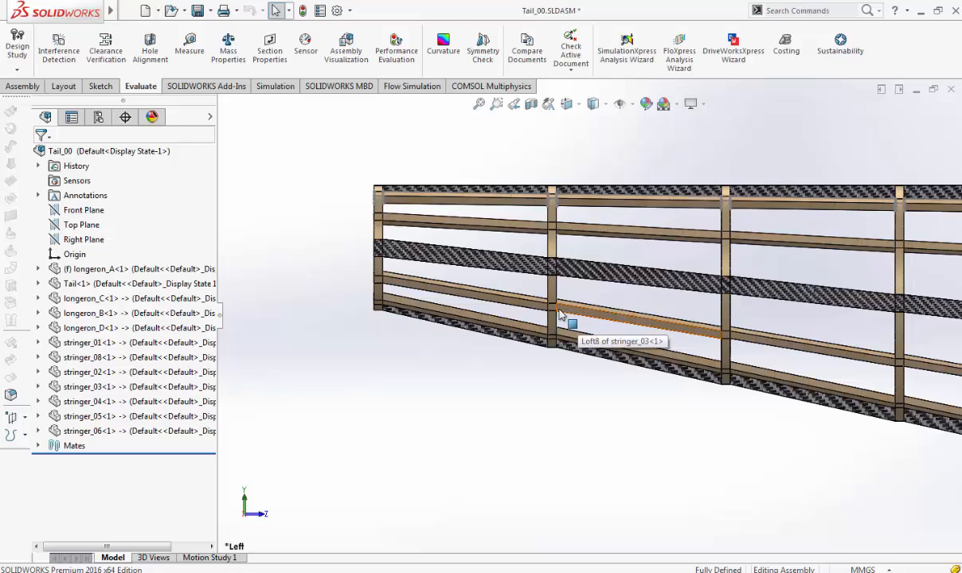
{"action": "scroll", "coordinate": [560, 316], "scroll_direction": "down", "scroll_amount": 5}
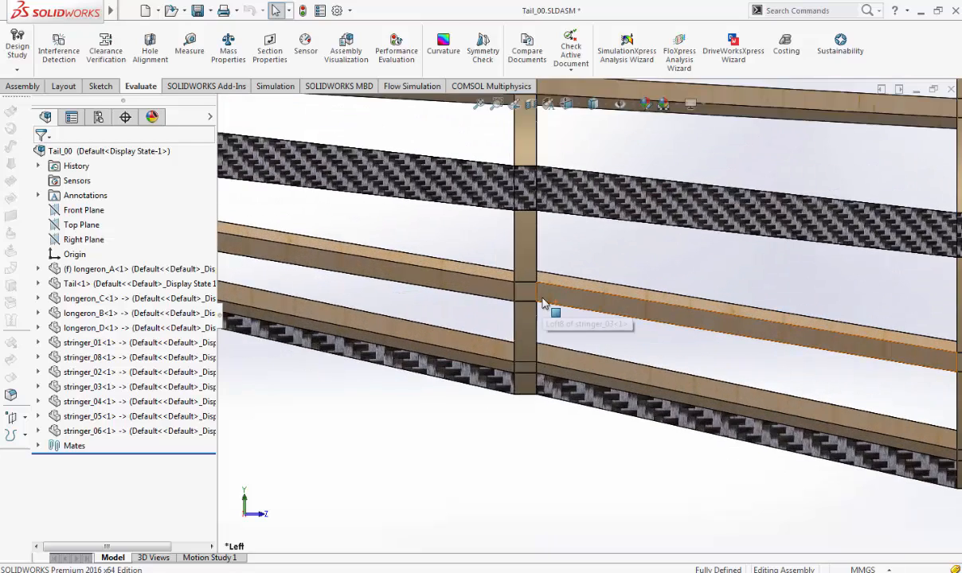
{"action": "scroll", "coordinate": [546, 302], "scroll_direction": "up", "scroll_amount": 6}
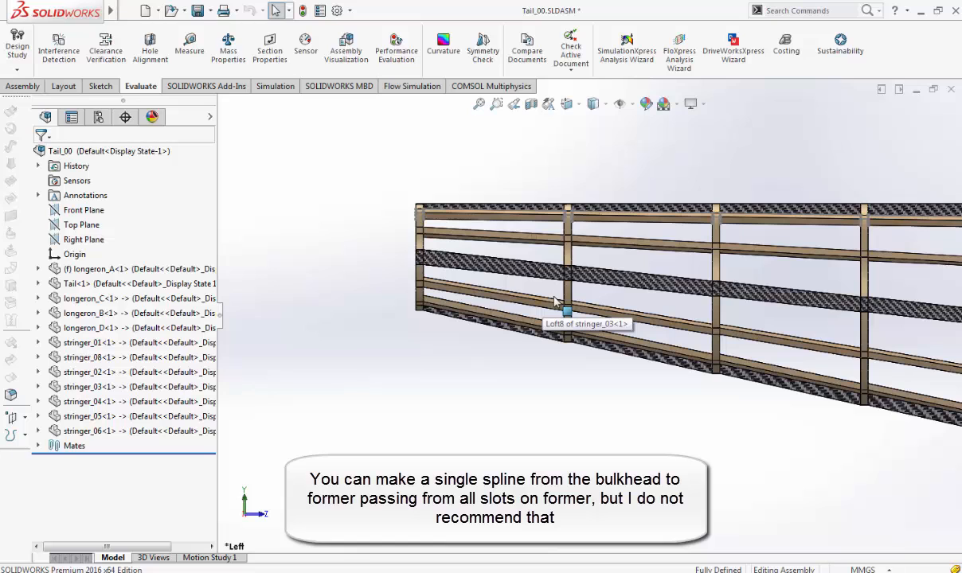
{"action": "scroll", "coordinate": [572, 313], "scroll_direction": "down", "scroll_amount": 5}
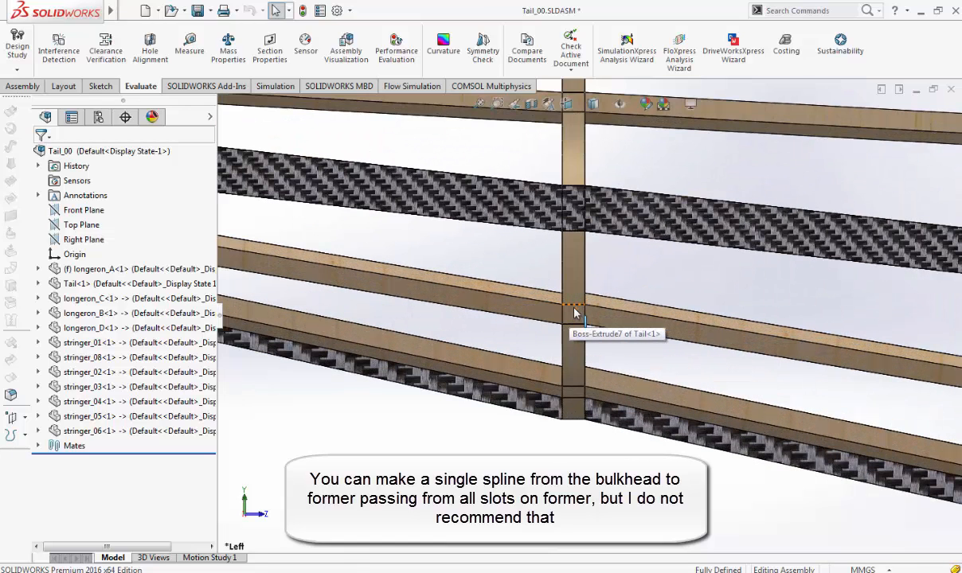
{"action": "middle_click_drag", "start_coordinate": [605, 321], "coordinate": [542, 341]}
{"action": "scroll", "coordinate": [625, 314], "scroll_direction": "down", "scroll_amount": 2}
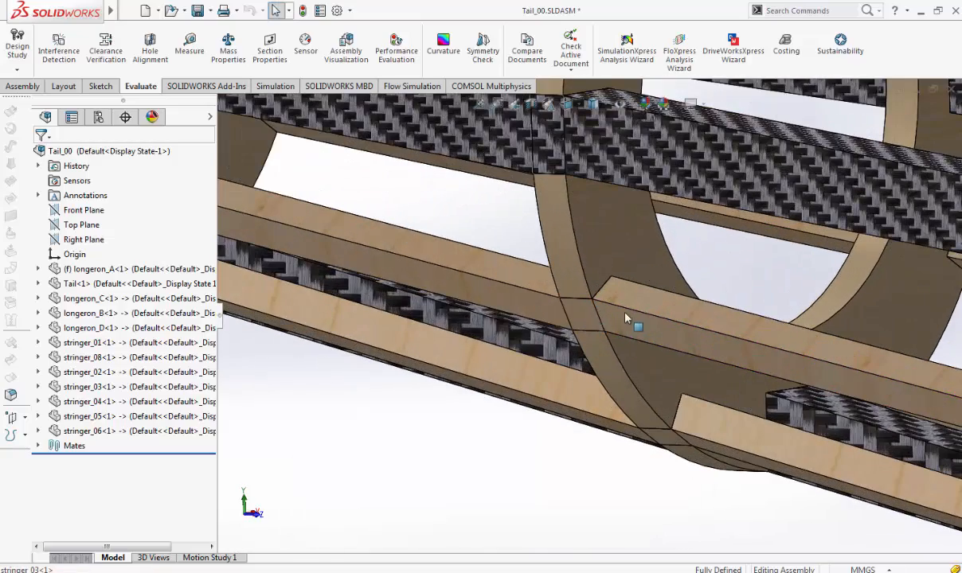
{"action": "left_click", "coordinate": [617, 323]}
{"action": "left_click", "coordinate": [587, 263]}
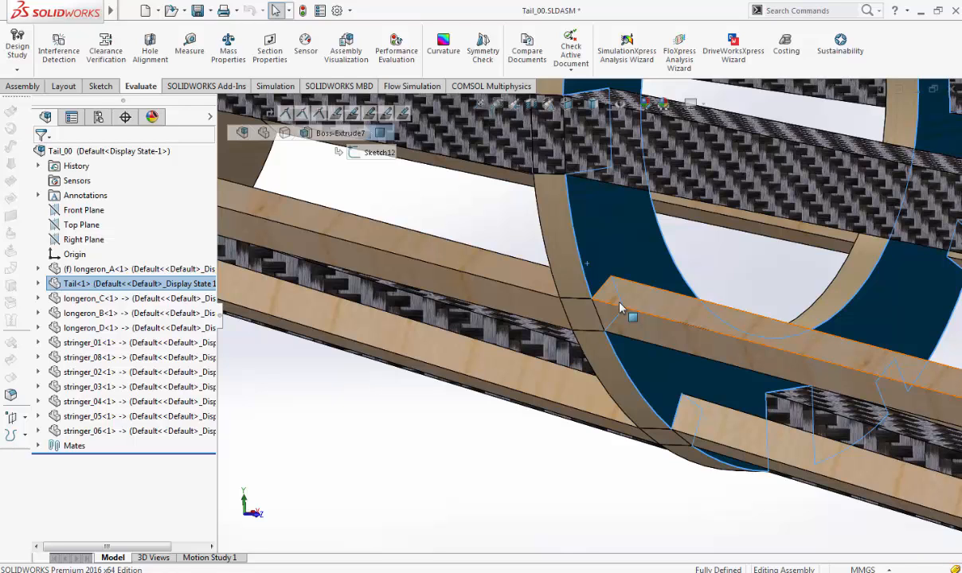
Step: Examine the empty stringer slots on the formers at the large end of the tail
{"action": "scroll", "coordinate": [625, 274], "scroll_direction": "up", "scroll_amount": 10}
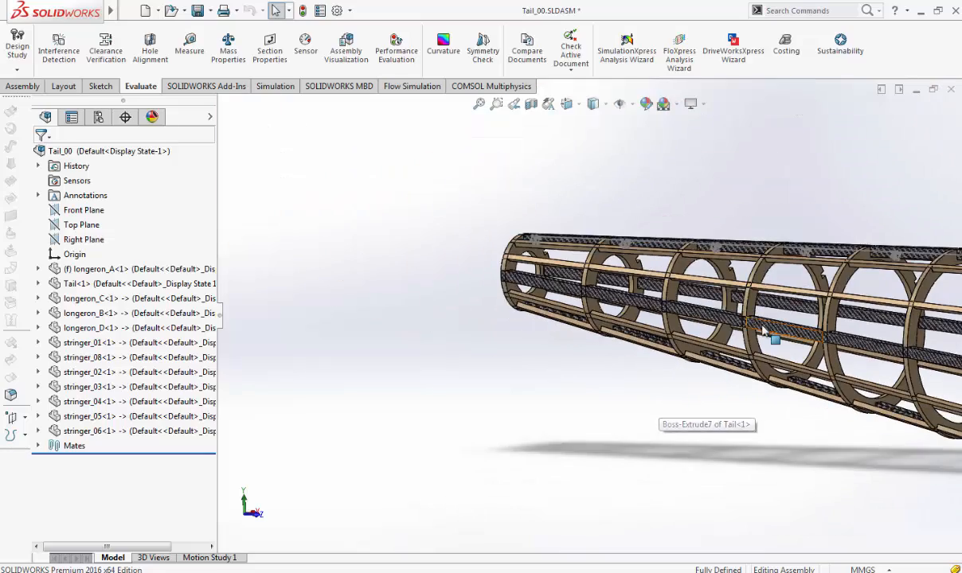
{"action": "scroll", "coordinate": [704, 365], "scroll_direction": "down", "scroll_amount": 8}
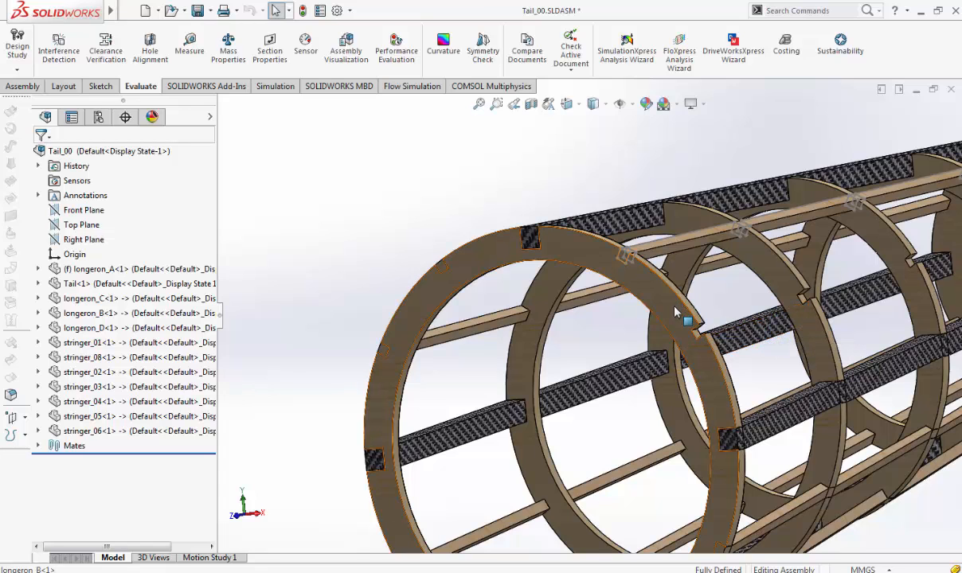
{"action": "scroll", "coordinate": [675, 280], "scroll_direction": "down", "scroll_amount": 3}
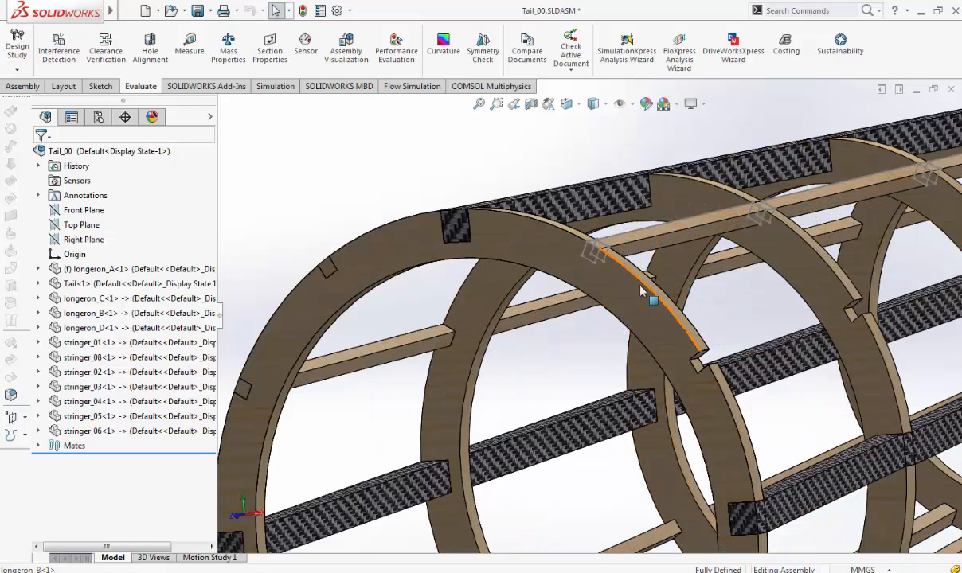
{"action": "scroll", "coordinate": [589, 256], "scroll_direction": "down", "scroll_amount": 2}
{"action": "scroll", "coordinate": [574, 251], "scroll_direction": "up", "scroll_amount": 5}
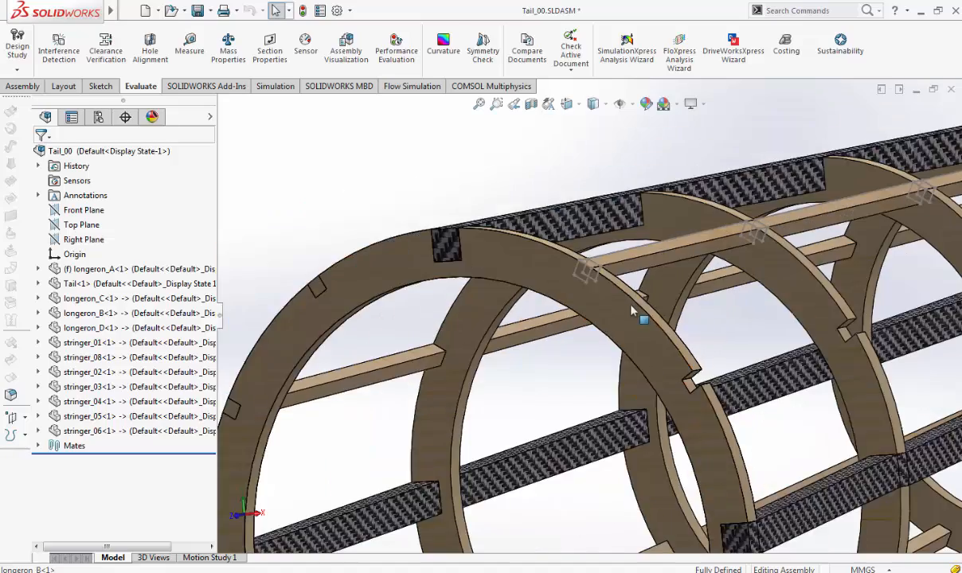
{"action": "scroll", "coordinate": [645, 319], "scroll_direction": "up", "scroll_amount": 4}
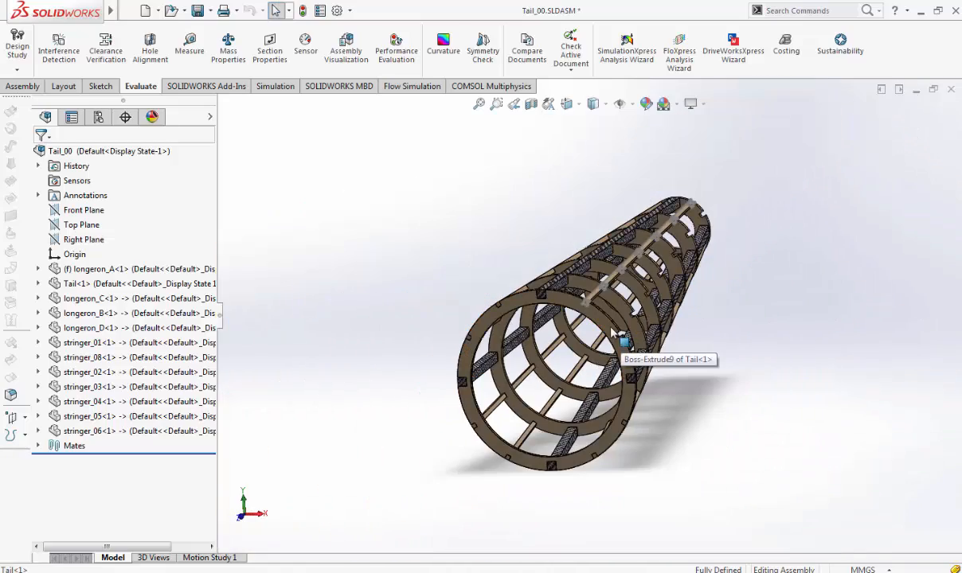
Step: Insert a new part into the assembly and position it on the front face of the large-end former, beside its empty stringer slot
{"action": "scroll", "coordinate": [607, 330], "scroll_direction": "down", "scroll_amount": 2}
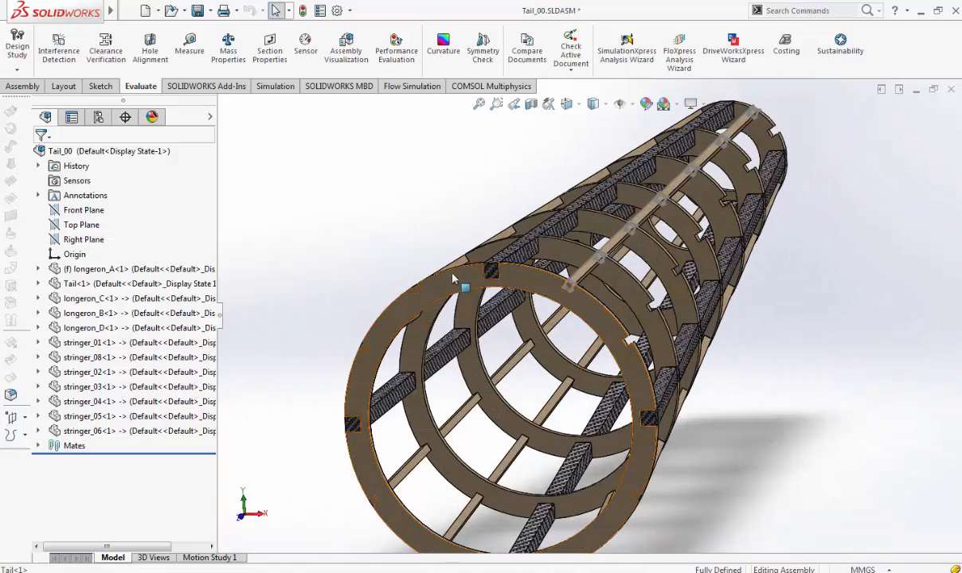
{"action": "scroll", "coordinate": [566, 330], "scroll_direction": "down", "scroll_amount": 3}
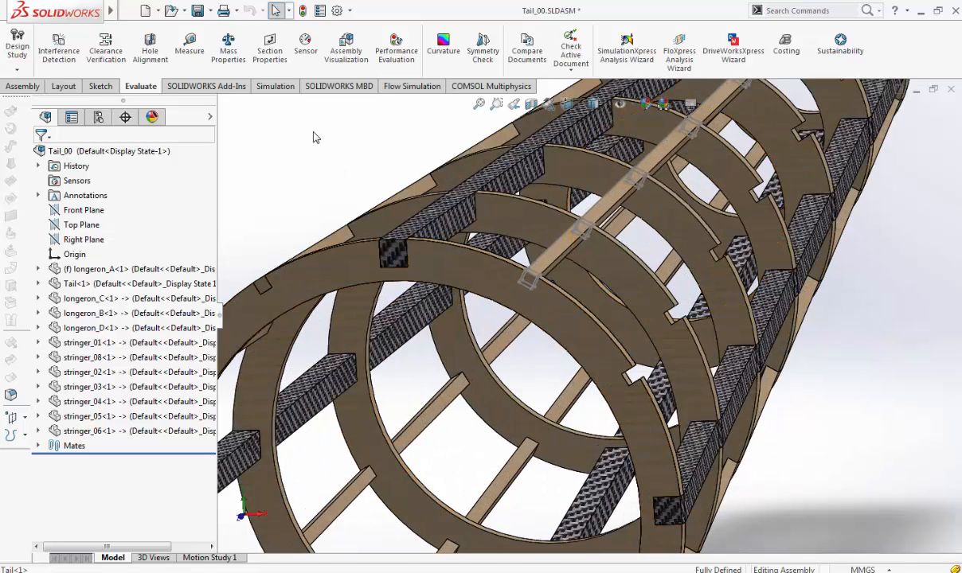
{"action": "left_click", "coordinate": [23, 86]}
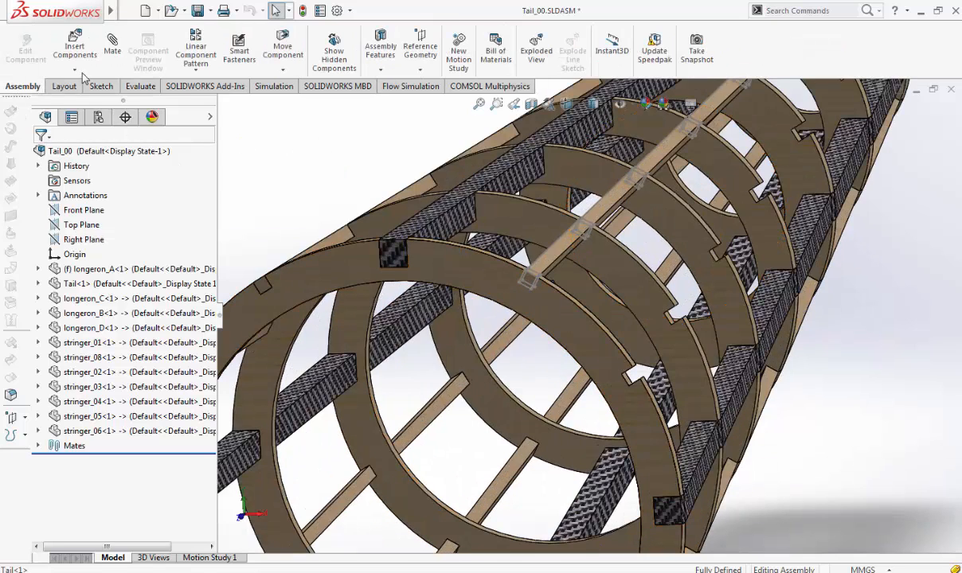
{"action": "left_click", "coordinate": [78, 70]}
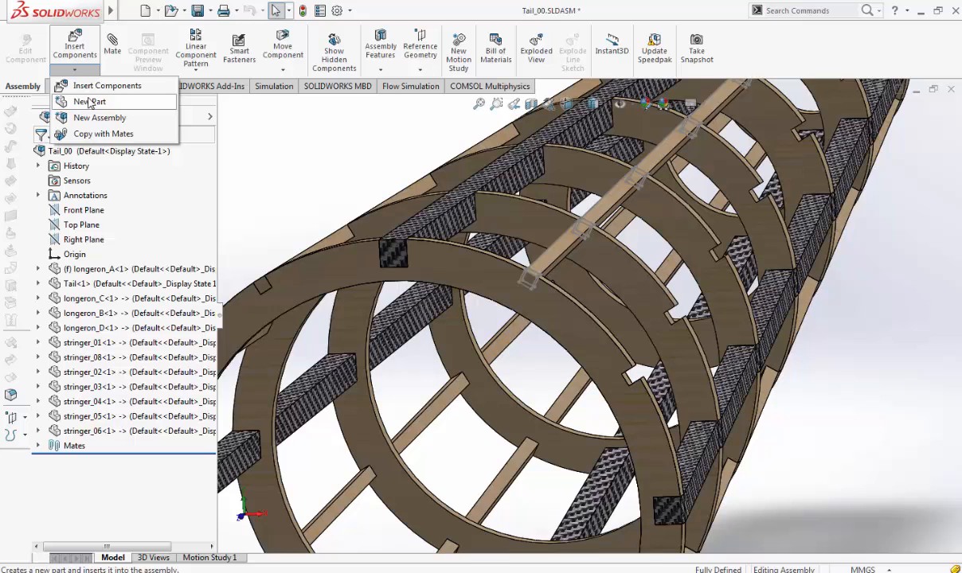
{"action": "left_click", "coordinate": [89, 102]}
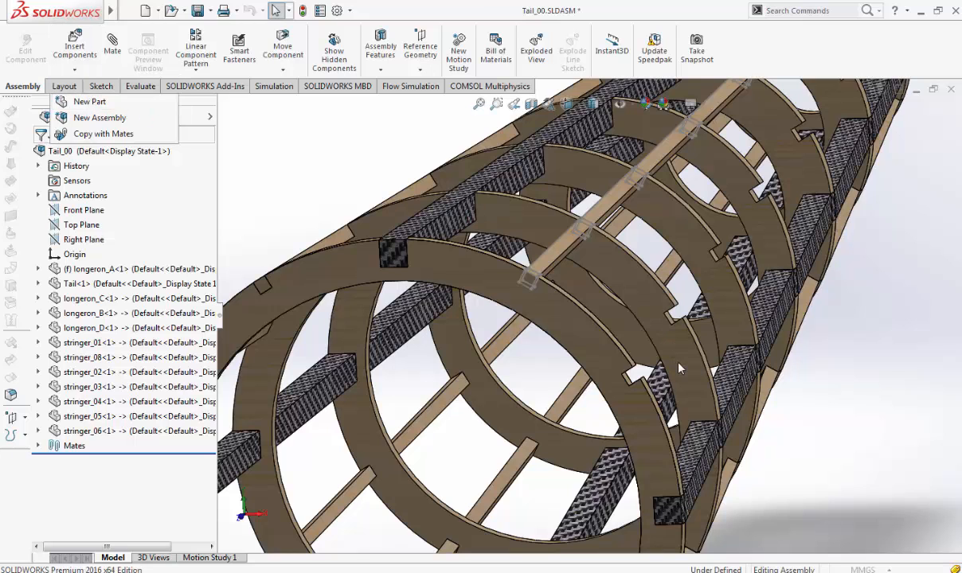
{"action": "scroll", "coordinate": [605, 354], "scroll_direction": "down", "scroll_amount": 5}
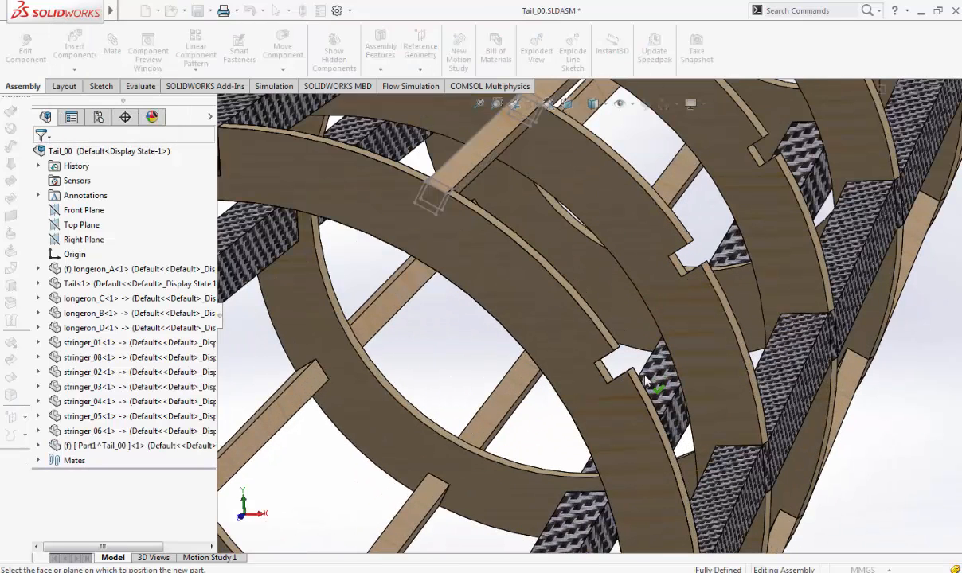
{"action": "left_click", "coordinate": [567, 351]}
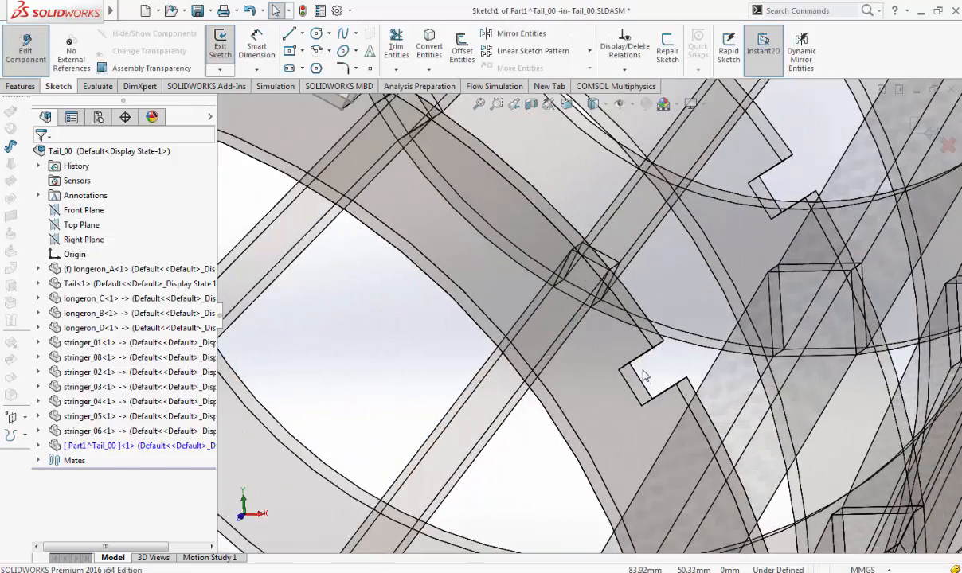
Step: Leave the new part's planar sketch without drawing anything and start a 3D sketch in that part
{"action": "mouse_move", "coordinate": [645, 376]}
{"action": "middle_mouse_down"}
{"action": "mouse_move", "coordinate": [633, 369]}
{"action": "mouse_move", "coordinate": [650, 386]}
{"action": "middle_mouse_up"}
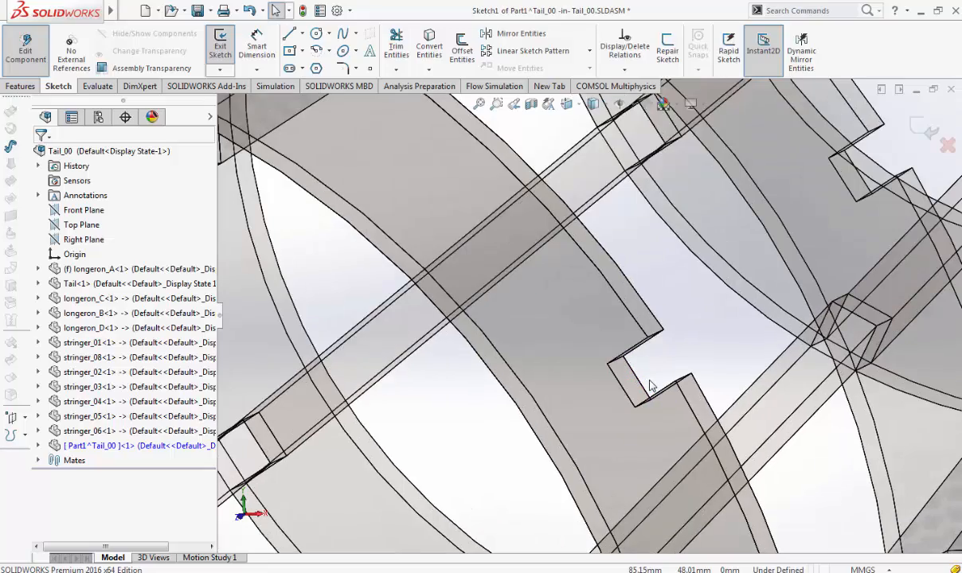
{"action": "scroll", "coordinate": [613, 363], "scroll_direction": "up", "scroll_amount": 10}
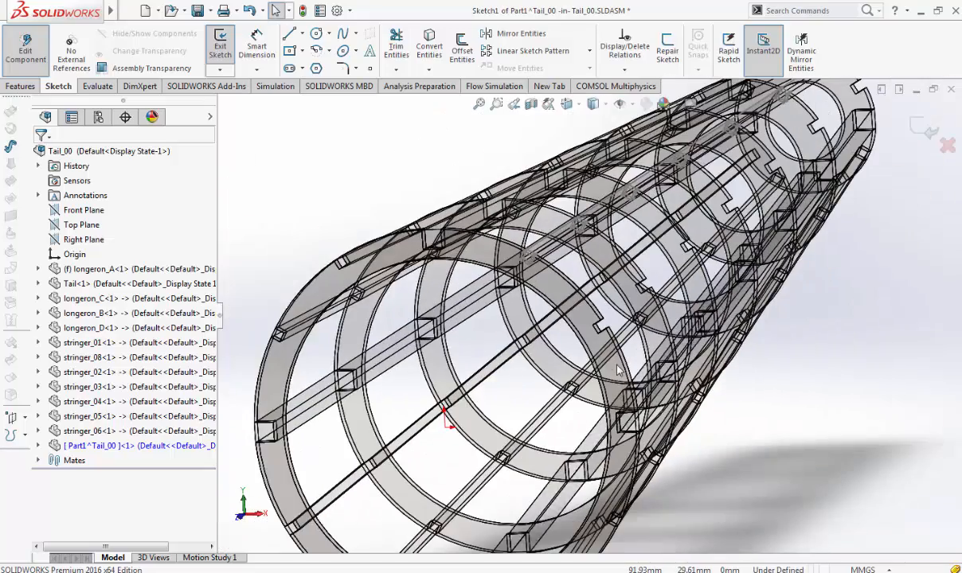
{"action": "scroll", "coordinate": [613, 364], "scroll_direction": "down", "scroll_amount": 5}
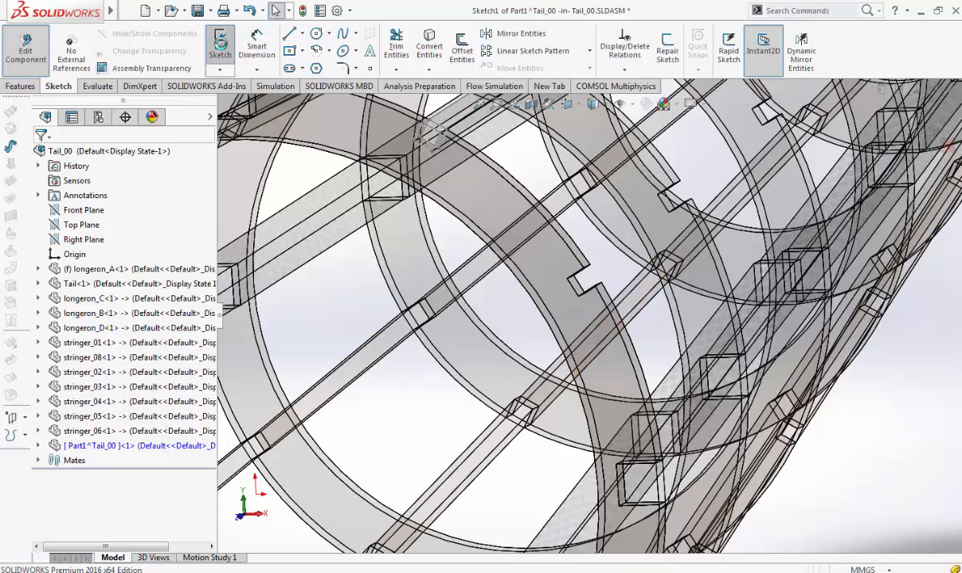
{"action": "left_click", "coordinate": [220, 44]}
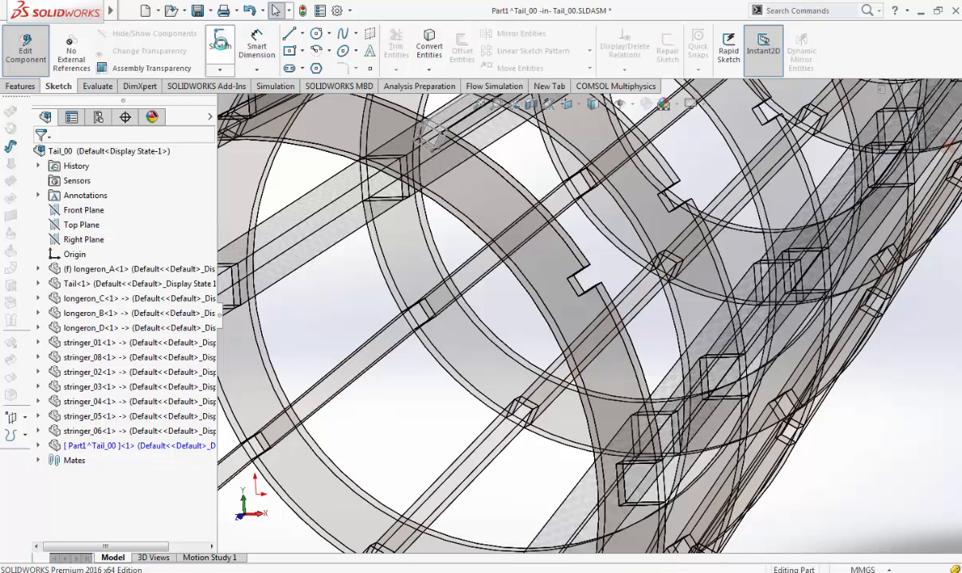
{"action": "left_click", "coordinate": [220, 69]}
{"action": "left_click", "coordinate": [241, 102]}
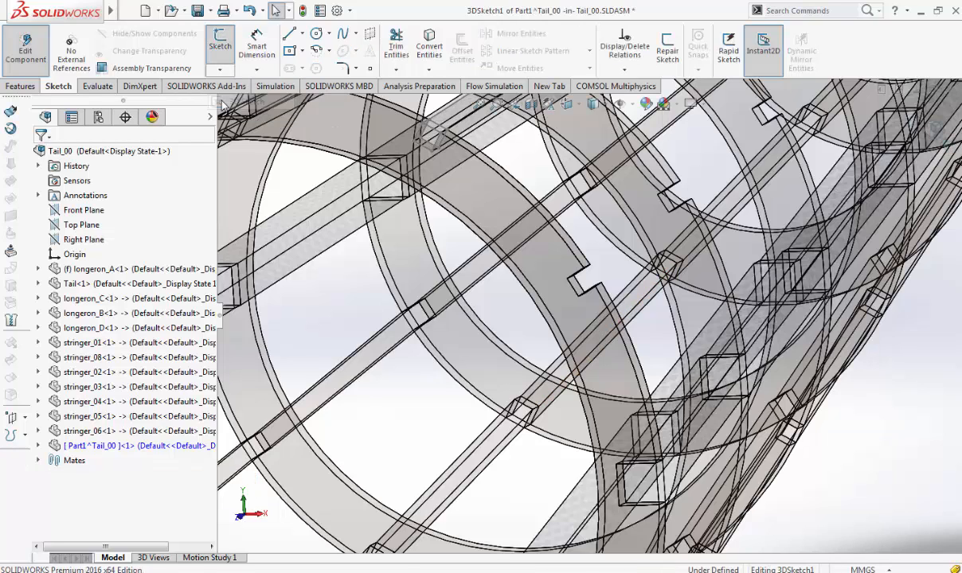
Step: Sketch a closed four-line outline, about 5 mm per side, through the corners of the large-end former's empty slot on its front face
{"action": "left_click", "coordinate": [289, 35]}
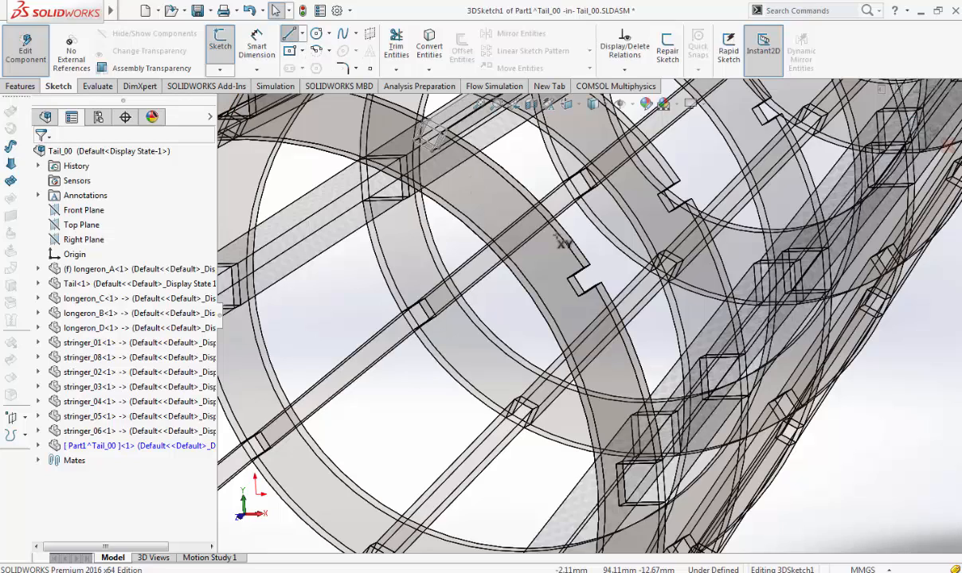
{"action": "scroll", "coordinate": [556, 237], "scroll_direction": "down", "scroll_amount": 8}
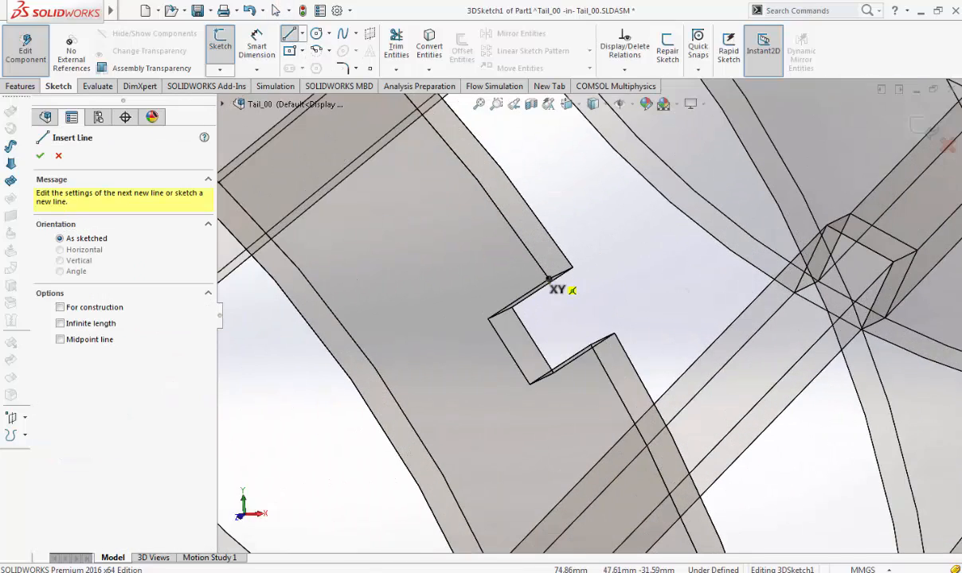
{"action": "left_click", "coordinate": [548, 279]}
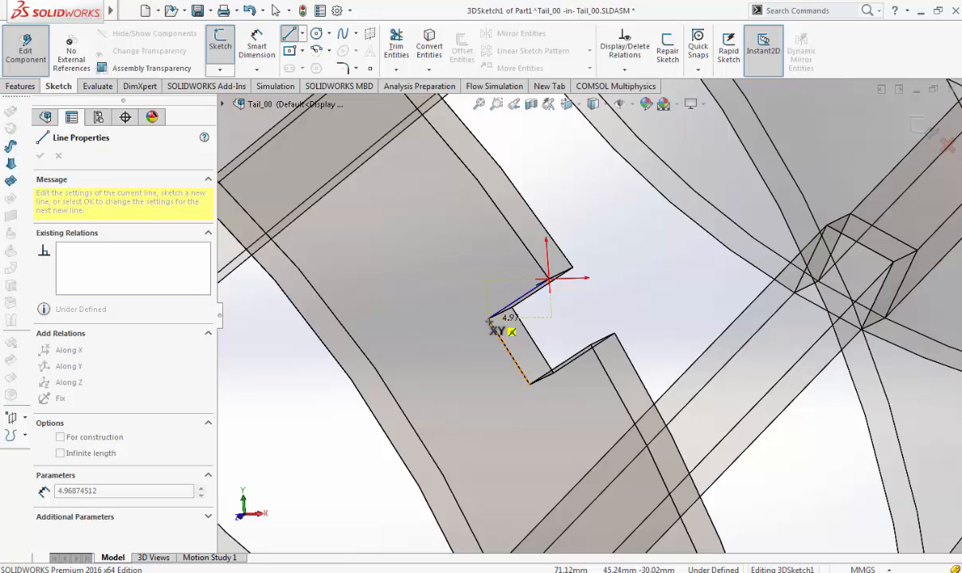
{"action": "left_click", "coordinate": [488, 319]}
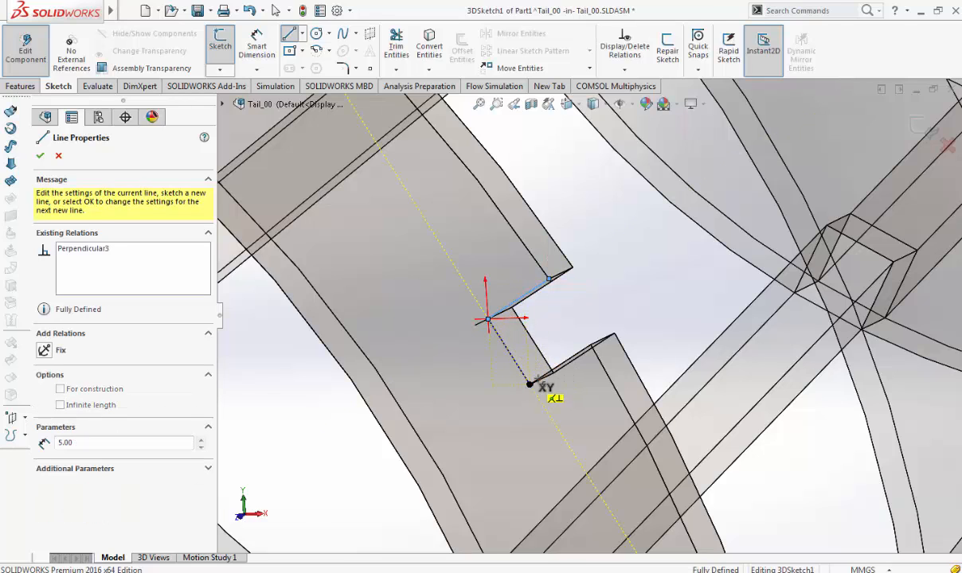
{"action": "left_click", "coordinate": [529, 385]}
{"action": "left_click", "coordinate": [590, 345]}
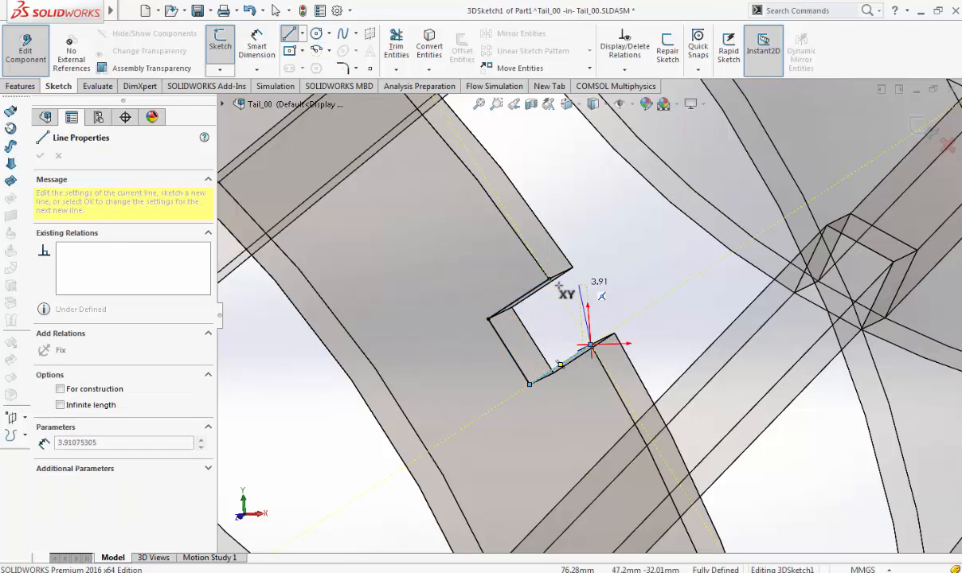
{"action": "left_click", "coordinate": [551, 279]}
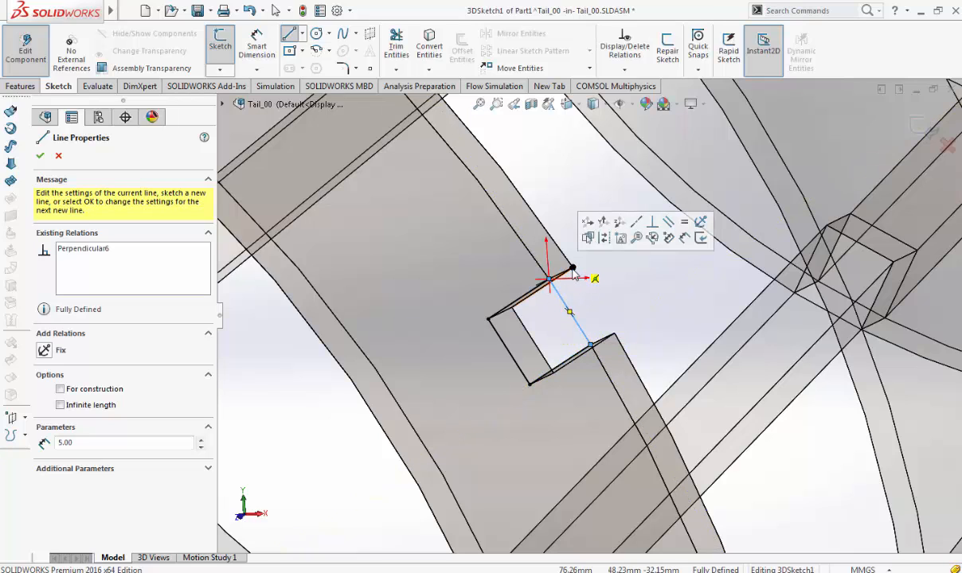
Step: Sketch a matching closed outline through the corners of the same slot on the back face of the large-end former
{"action": "left_click", "coordinate": [573, 268]}
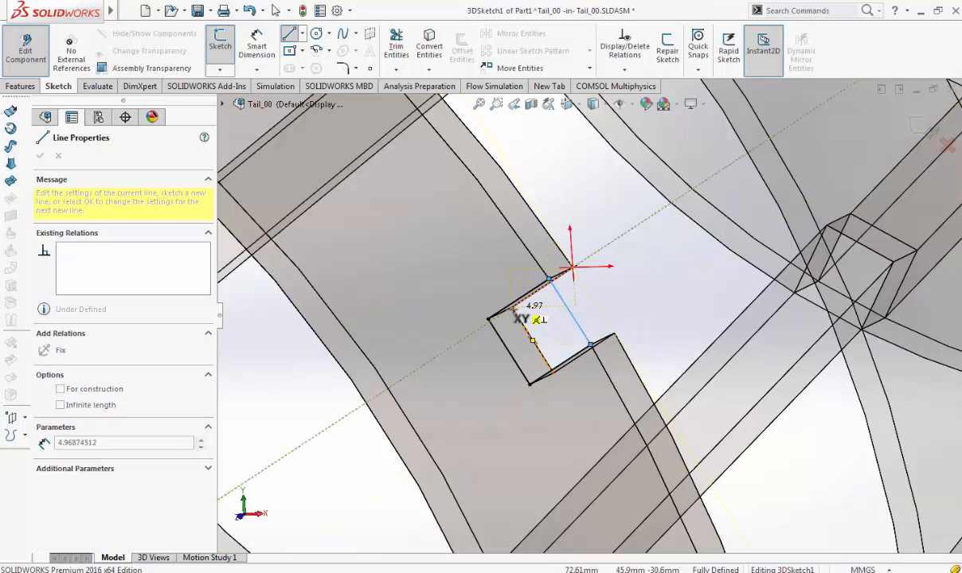
{"action": "left_click", "coordinate": [512, 307]}
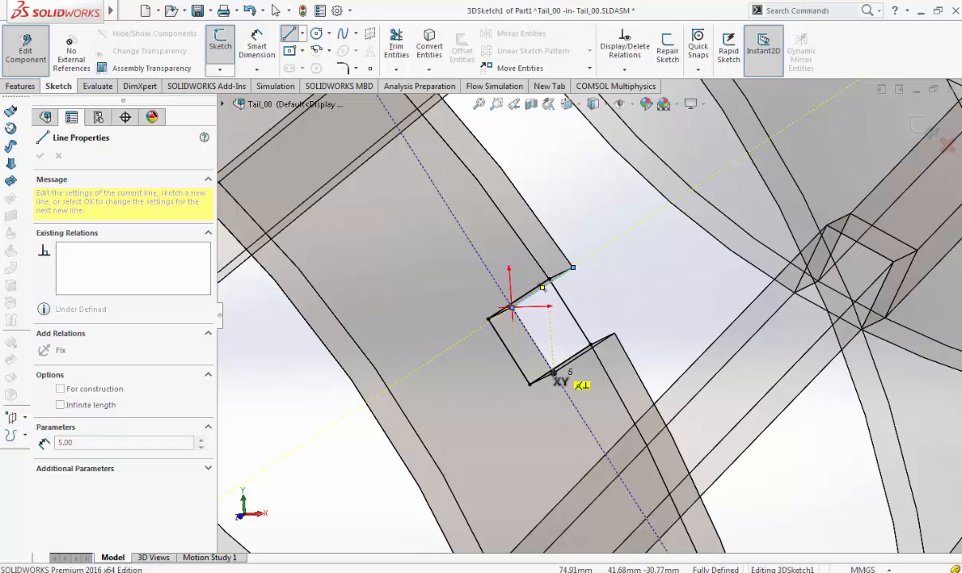
{"action": "left_click", "coordinate": [553, 372]}
{"action": "left_click", "coordinate": [615, 333]}
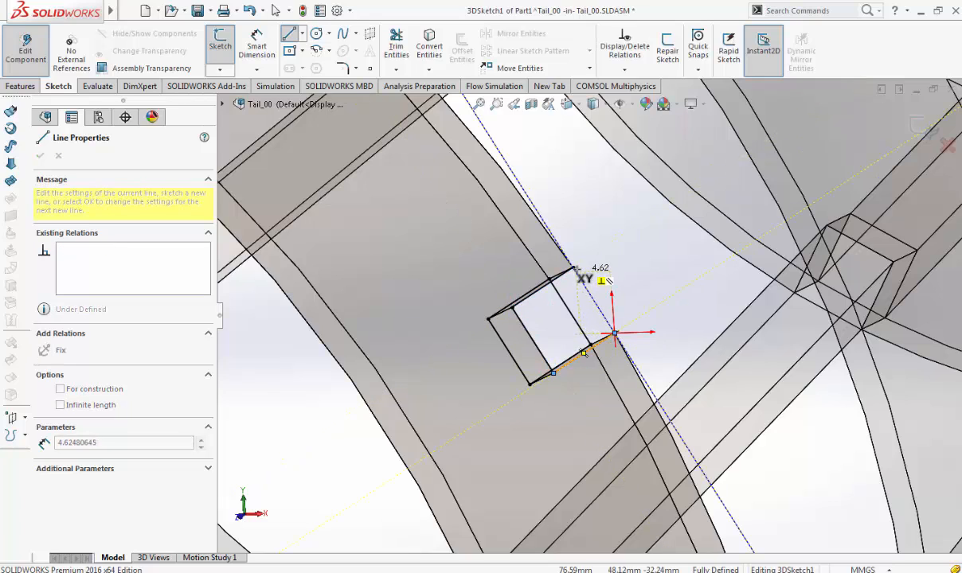
{"action": "left_click", "coordinate": [573, 268]}
Step: Sketch a closed outline, about 5 mm per side, snapped to the empty slot's corners on the front face of the second former
{"action": "scroll", "coordinate": [697, 229], "scroll_direction": "up", "scroll_amount": 4}
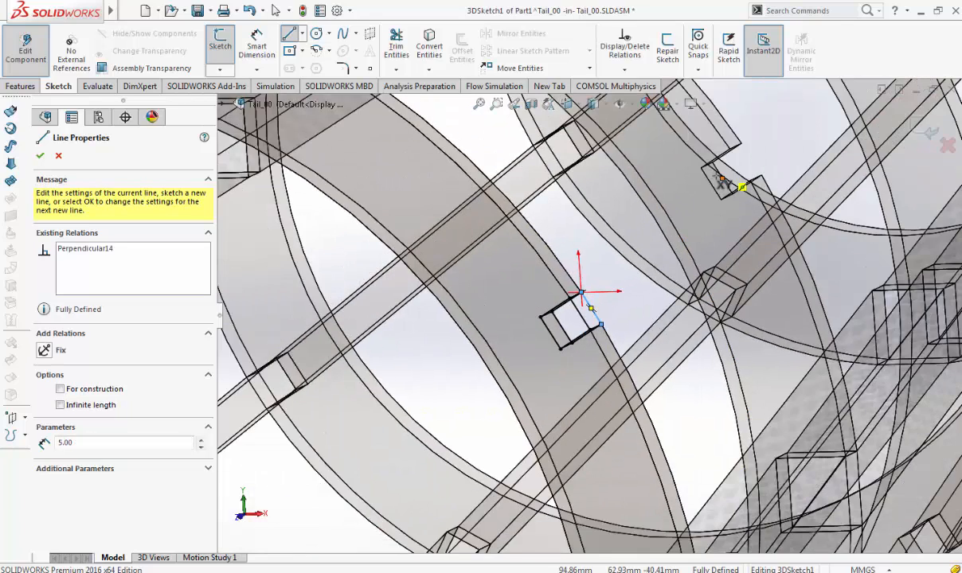
{"action": "scroll", "coordinate": [723, 178], "scroll_direction": "down", "scroll_amount": 3}
{"action": "scroll", "coordinate": [723, 178], "scroll_direction": "down", "scroll_amount": 2}
{"action": "middle_click_drag", "start_coordinate": [723, 178], "coordinate": [640, 265]}
{"action": "scroll", "coordinate": [480, 335], "scroll_direction": "up", "scroll_amount": 5}
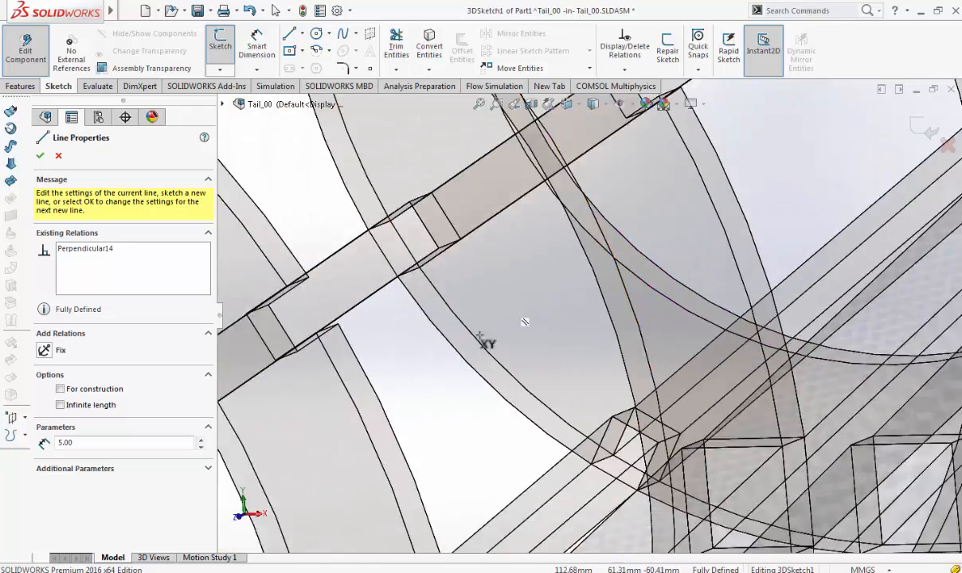
{"action": "scroll", "coordinate": [478, 362], "scroll_direction": "up", "scroll_amount": 5}
{"action": "scroll", "coordinate": [482, 342], "scroll_direction": "down", "scroll_amount": 5}
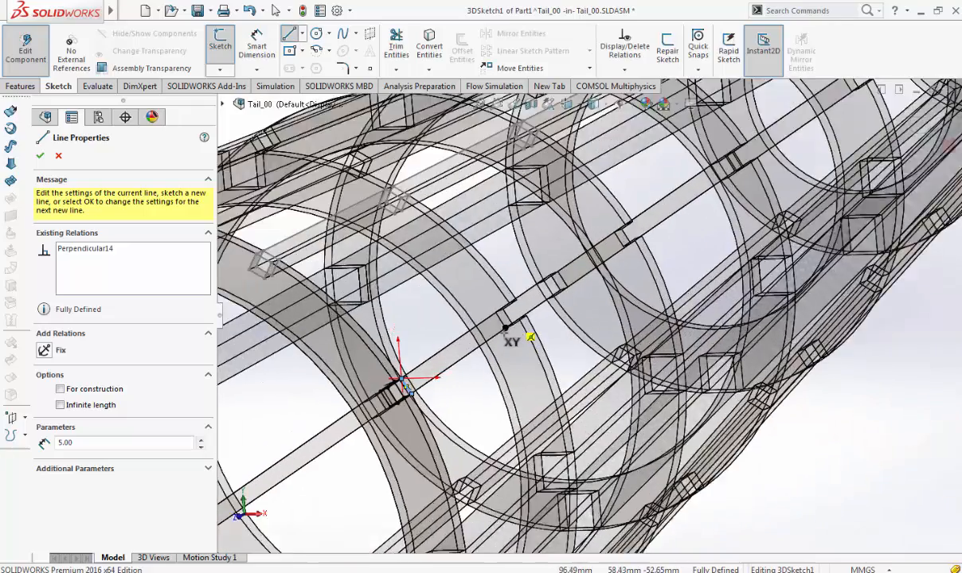
{"action": "middle_click_drag", "start_coordinate": [509, 333], "coordinate": [521, 305]}
{"action": "scroll", "coordinate": [520, 311], "scroll_direction": "down", "scroll_amount": 3}
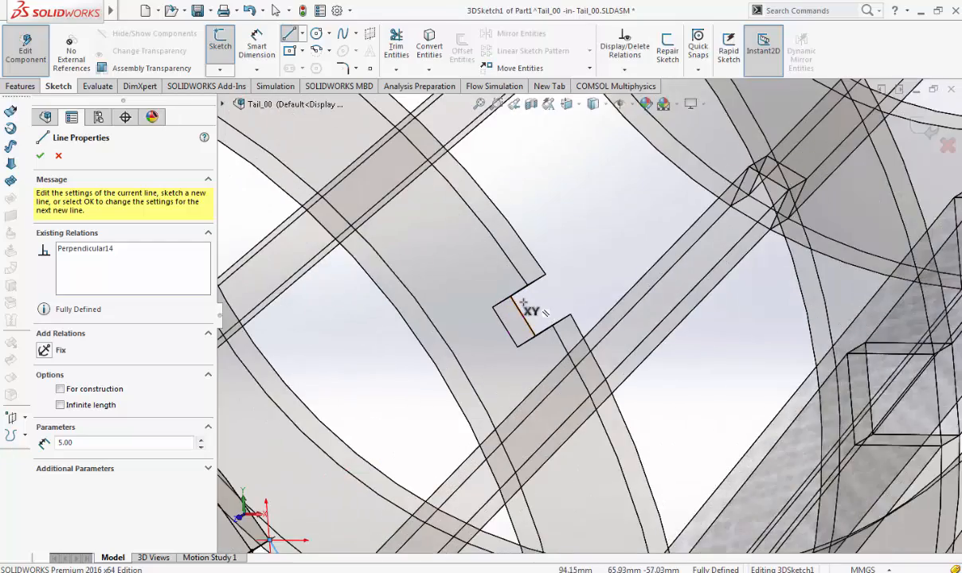
{"action": "middle_click_drag", "start_coordinate": [514, 298], "coordinate": [399, 259]}
{"action": "scroll", "coordinate": [517, 290], "scroll_direction": "down", "scroll_amount": 1}
{"action": "scroll", "coordinate": [522, 285], "scroll_direction": "down", "scroll_amount": 2}
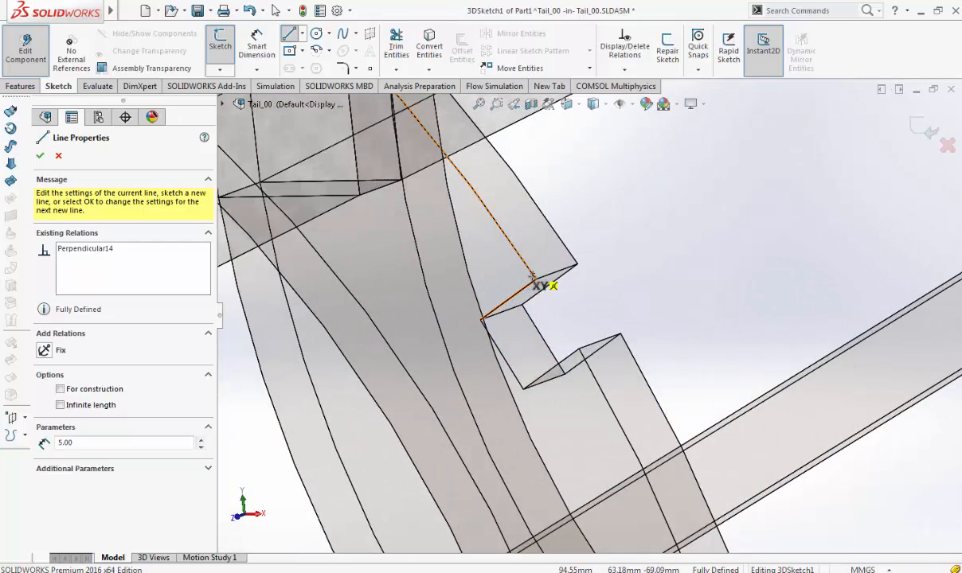
{"action": "left_click", "coordinate": [536, 281]}
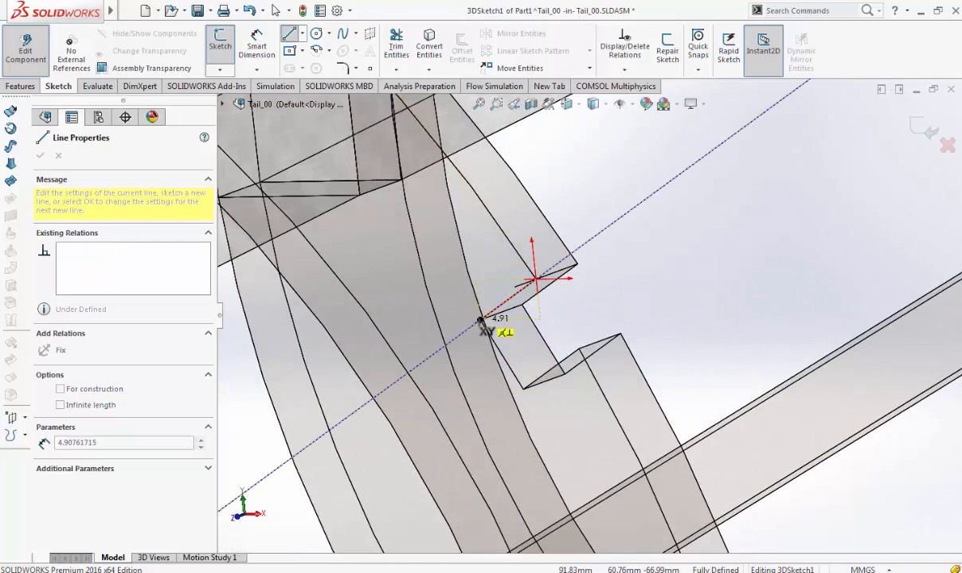
{"action": "left_click", "coordinate": [480, 319]}
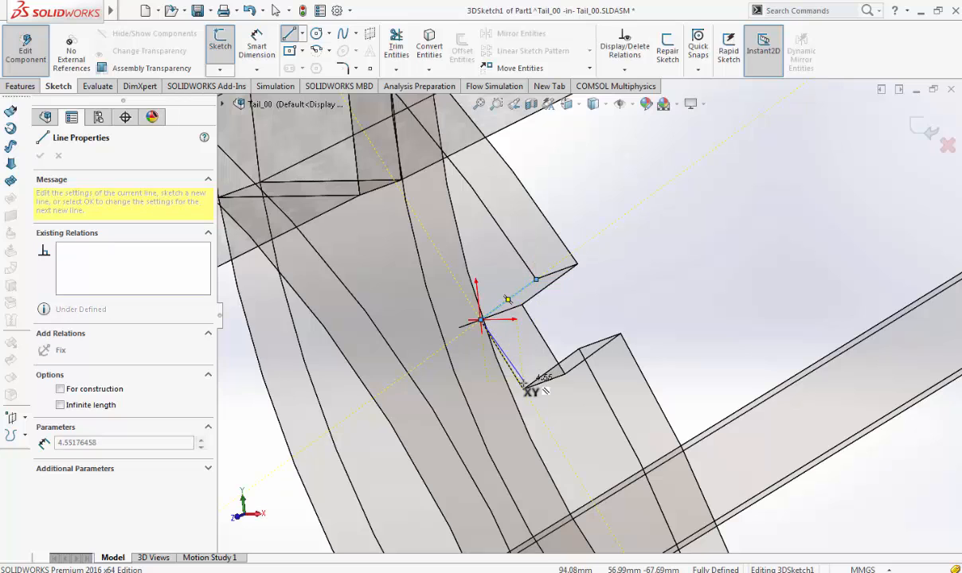
{"action": "left_click", "coordinate": [579, 349]}
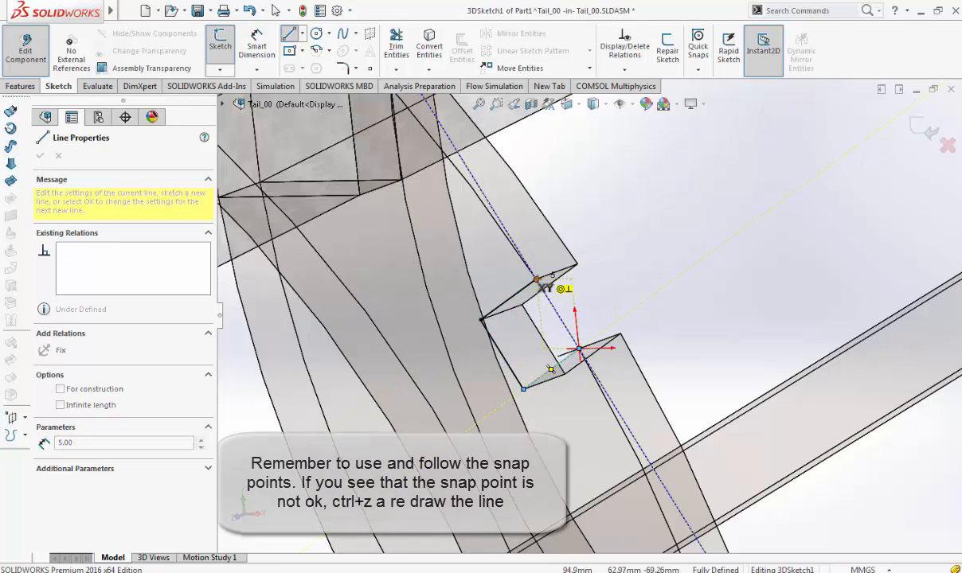
{"action": "left_click", "coordinate": [536, 279]}
Step: Sketch the matching closed outline through the slot's corners on the back face of the second former
{"action": "left_click", "coordinate": [578, 266]}
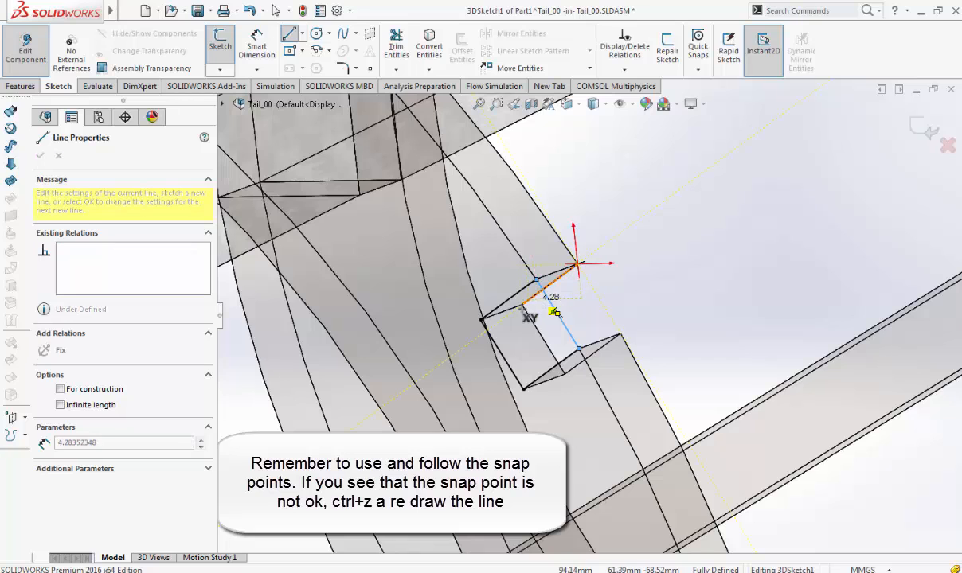
{"action": "left_click", "coordinate": [521, 305]}
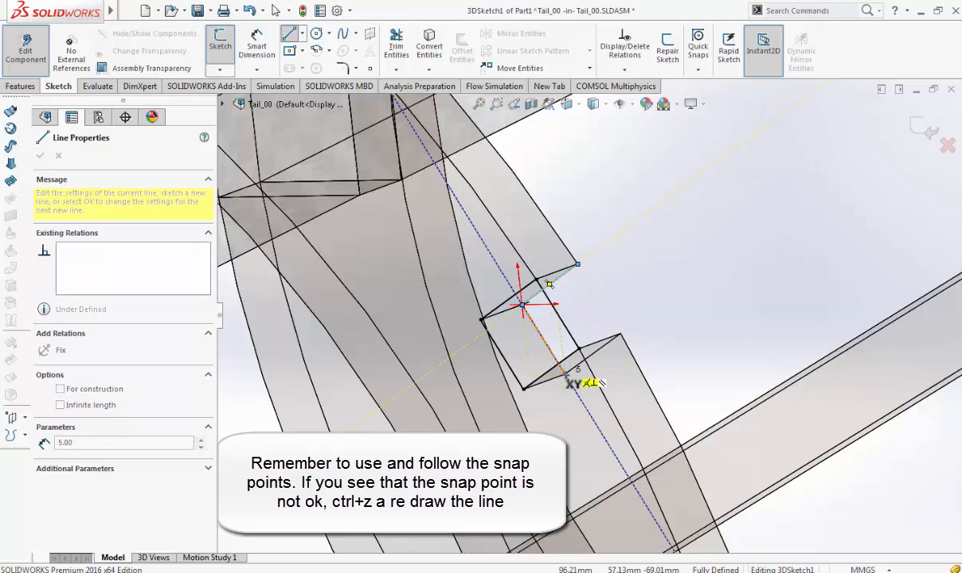
{"action": "left_click", "coordinate": [564, 373]}
{"action": "left_click", "coordinate": [621, 334]}
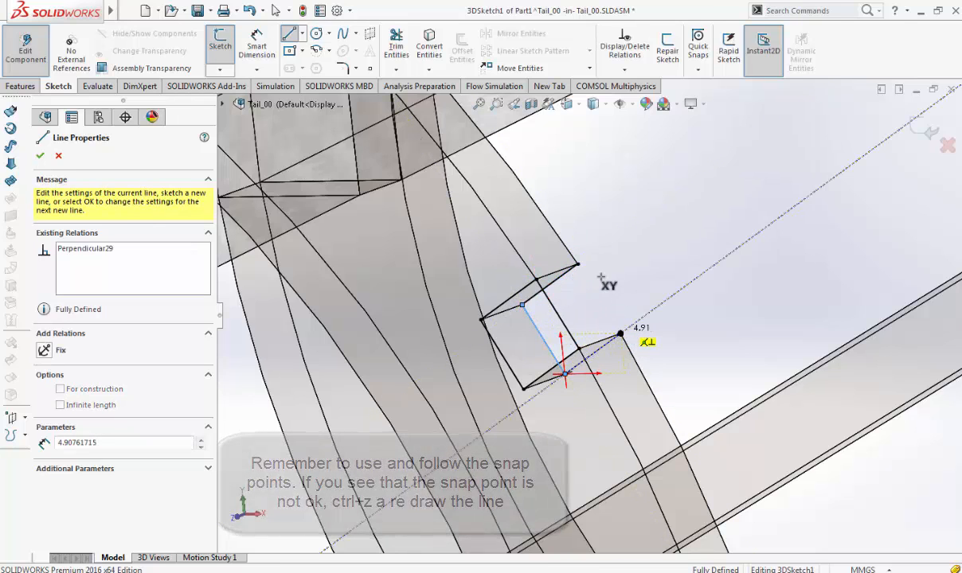
{"action": "left_click", "coordinate": [578, 265]}
Step: Sketch a closed four-line outline, about 5 mm deep, around the upper side wall of the third former's empty slot
{"action": "scroll", "coordinate": [670, 289], "scroll_direction": "up", "scroll_amount": 6}
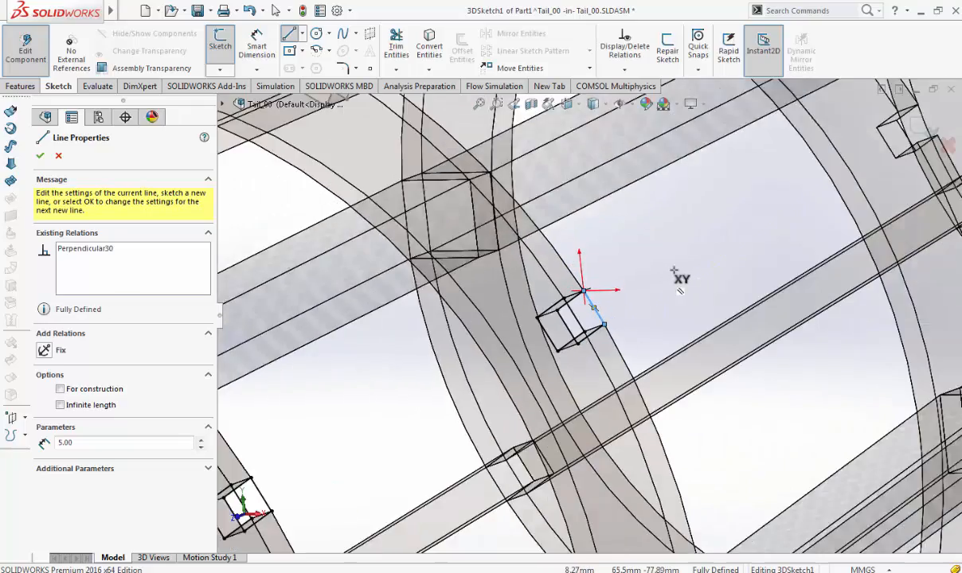
{"action": "scroll", "coordinate": [757, 231], "scroll_direction": "down", "scroll_amount": 8}
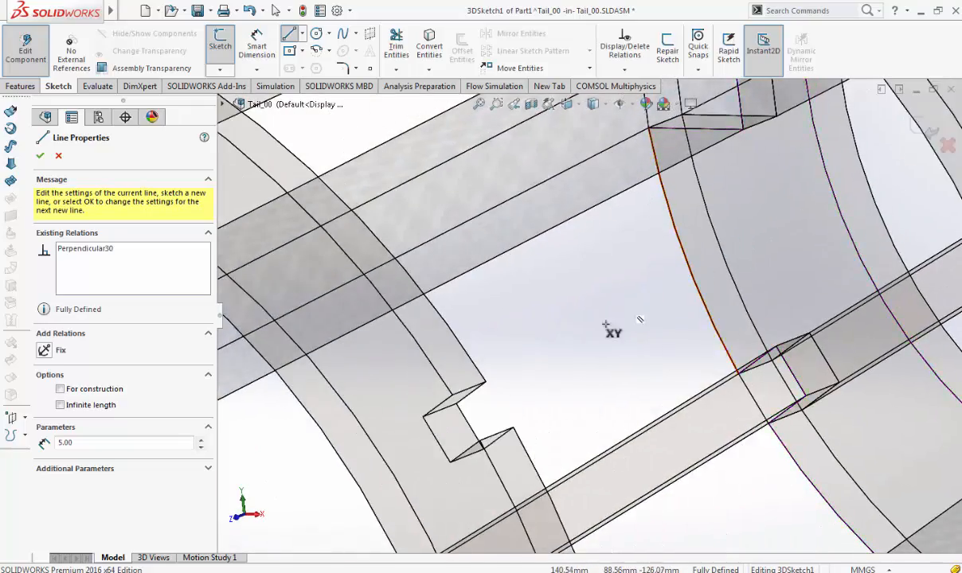
{"action": "scroll", "coordinate": [462, 403], "scroll_direction": "down", "scroll_amount": 5}
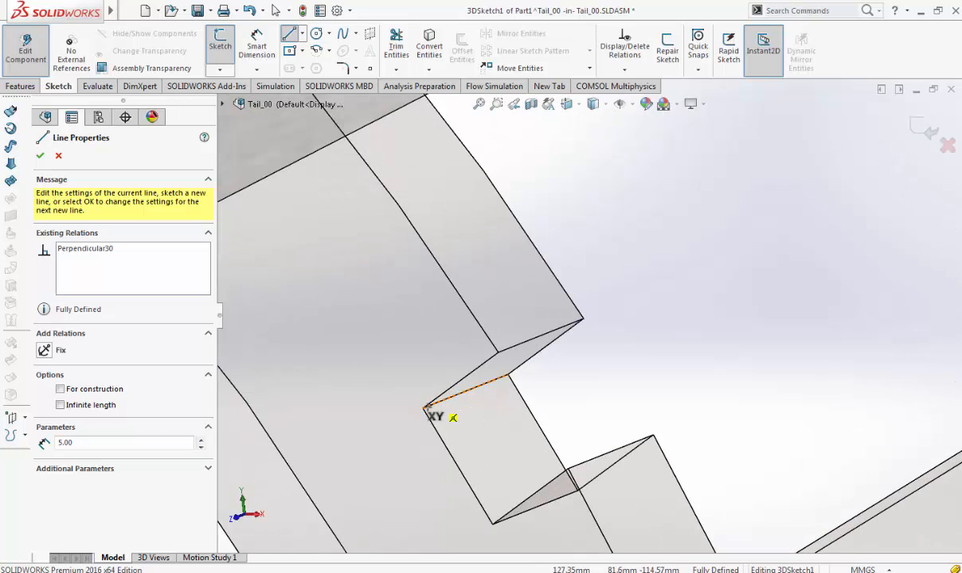
{"action": "left_click", "coordinate": [424, 409]}
{"action": "left_click", "coordinate": [499, 352]}
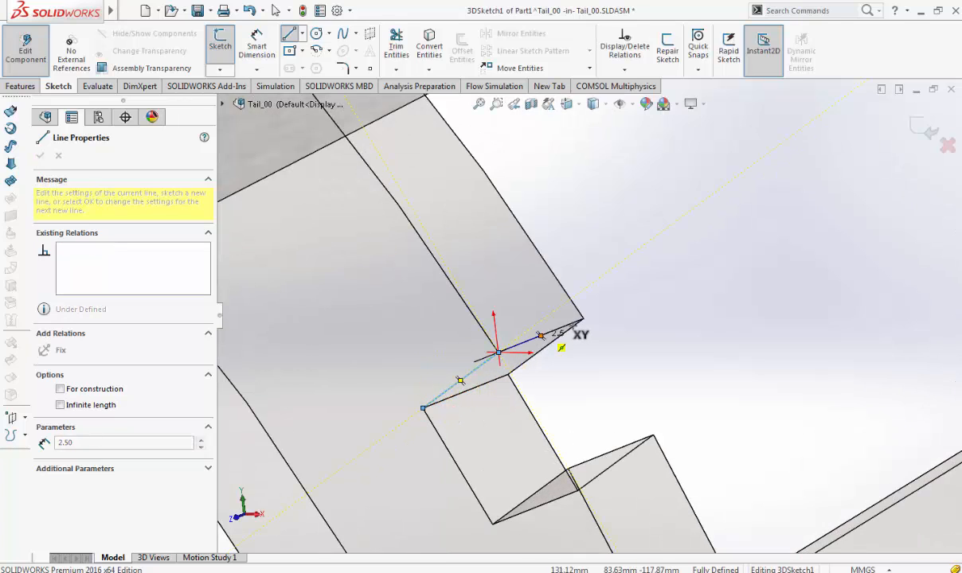
{"action": "left_click", "coordinate": [583, 320]}
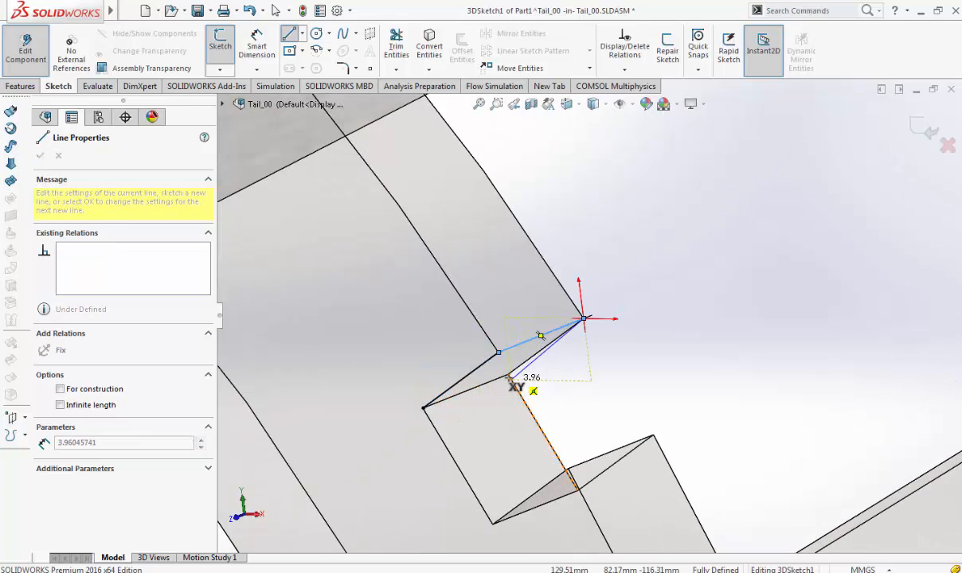
{"action": "left_click", "coordinate": [508, 375]}
{"action": "left_click", "coordinate": [423, 408]}
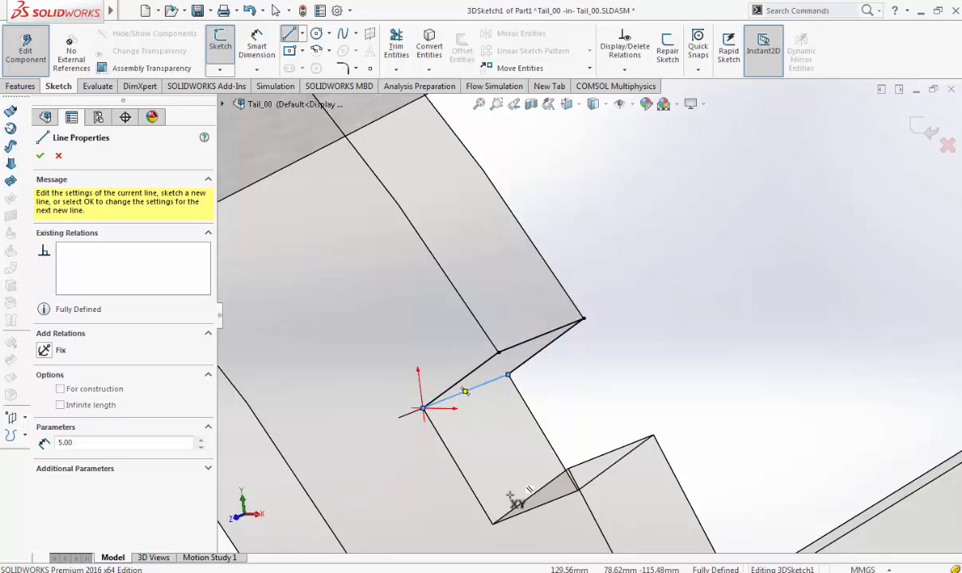
Step: Connect the upper wall outline along the slot's front inner edge with a line about 4.59 mm long, and outline the lower side wall
{"action": "left_click", "coordinate": [423, 408]}
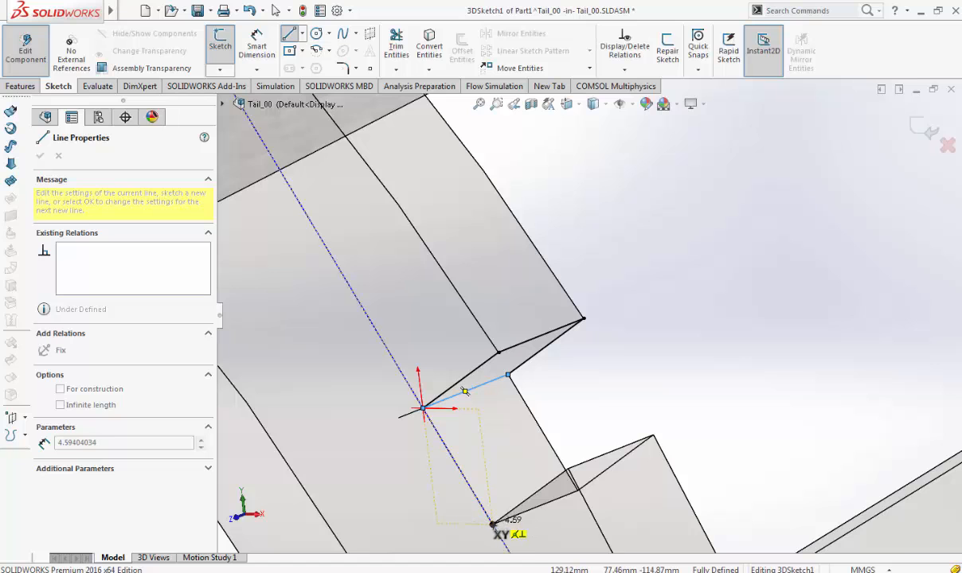
{"action": "left_click", "coordinate": [493, 523]}
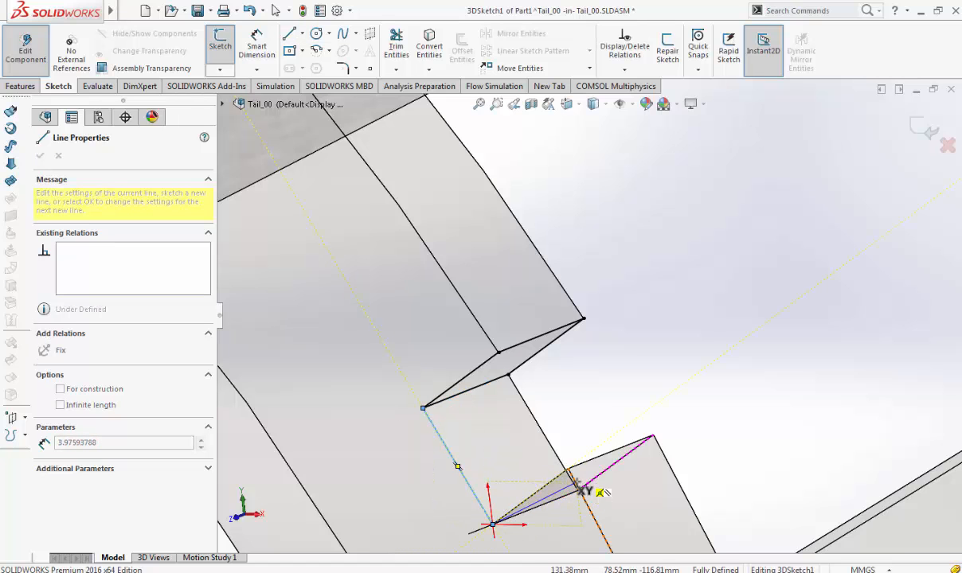
{"action": "middle_click_drag", "start_coordinate": [578, 482], "coordinate": [562, 467]}
{"action": "left_click", "coordinate": [557, 456]}
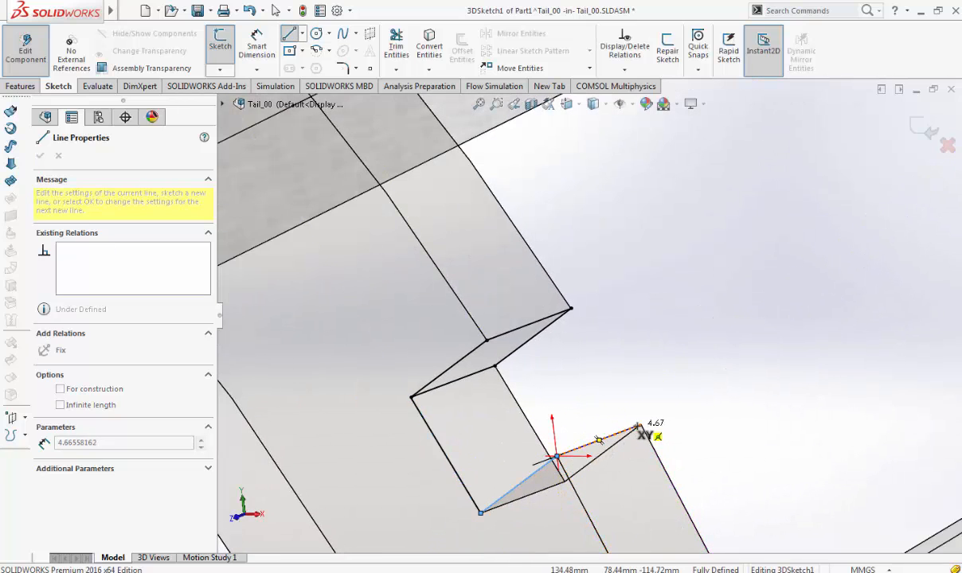
{"action": "left_click", "coordinate": [641, 426]}
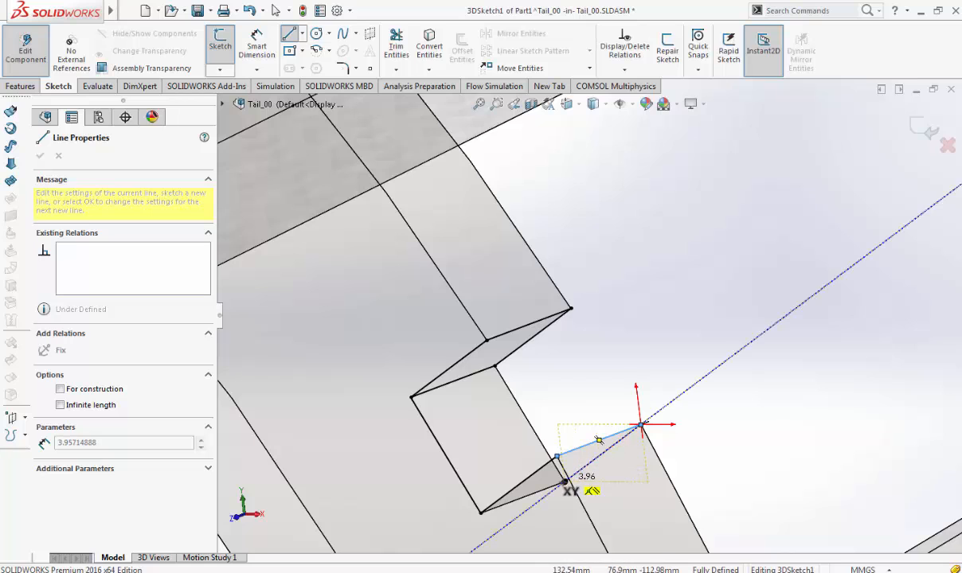
{"action": "left_click", "coordinate": [565, 481]}
{"action": "left_click", "coordinate": [480, 512]}
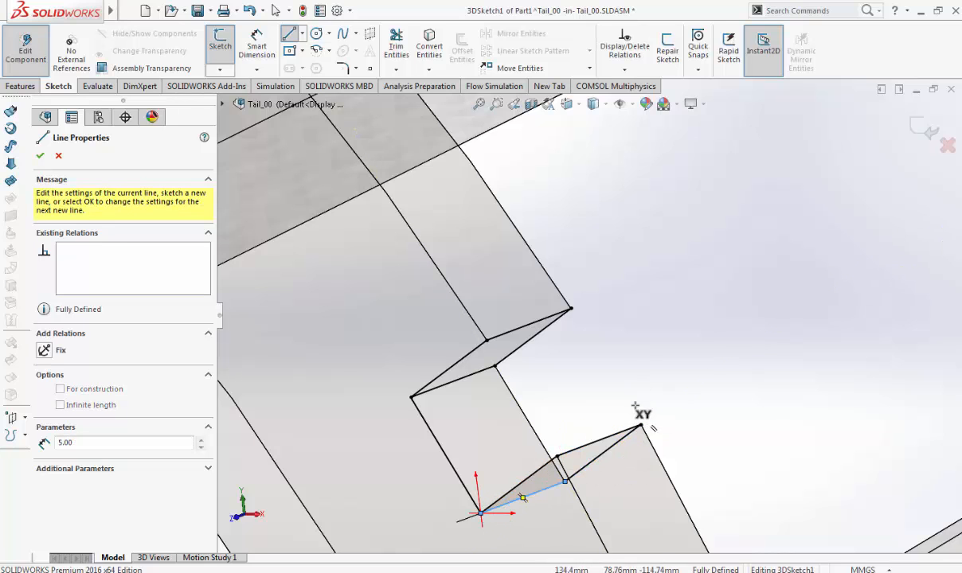
Step: Join the outer back corners of the third former's two wall outlines with a line about 4.59 mm long
{"action": "scroll", "coordinate": [616, 369], "scroll_direction": "up", "scroll_amount": 2}
{"action": "scroll", "coordinate": [599, 369], "scroll_direction": "down", "scroll_amount": 2}
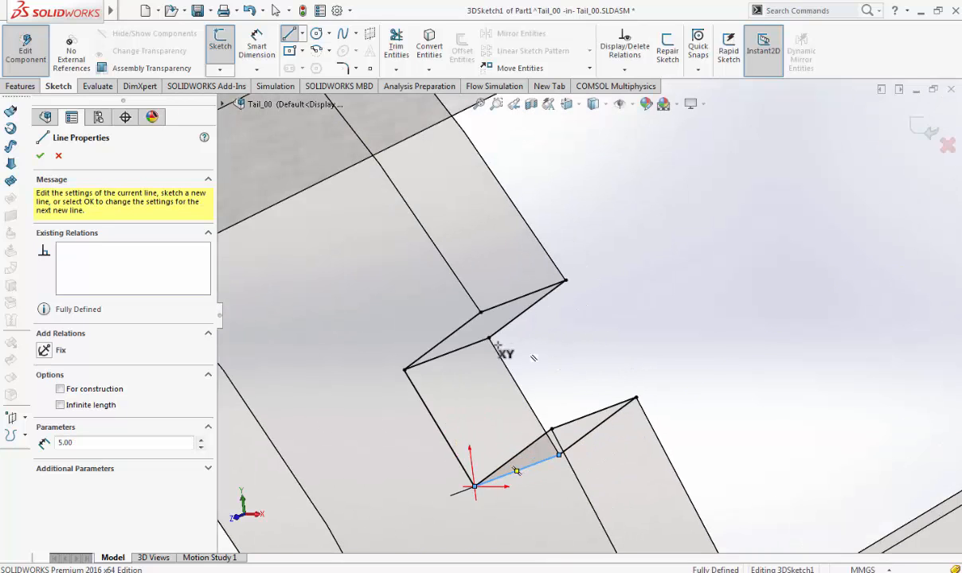
{"action": "left_click", "coordinate": [565, 281]}
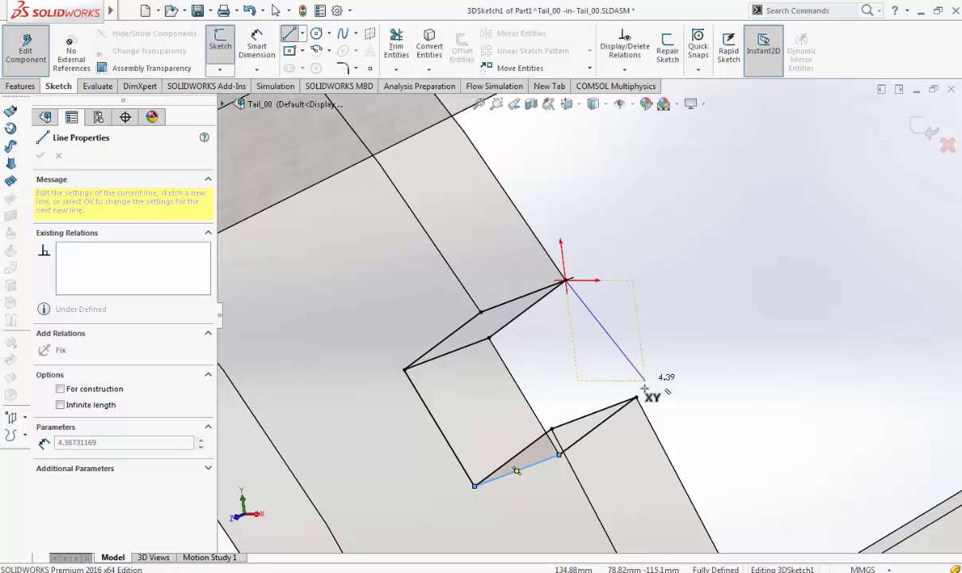
{"action": "left_click", "coordinate": [647, 398]}
Step: Sketch a closed outline, about 5 mm per side, through the empty slot's corners on the front face of the fourth former
{"action": "scroll", "coordinate": [714, 324], "scroll_direction": "up", "scroll_amount": 2}
{"action": "scroll", "coordinate": [733, 323], "scroll_direction": "up", "scroll_amount": 2}
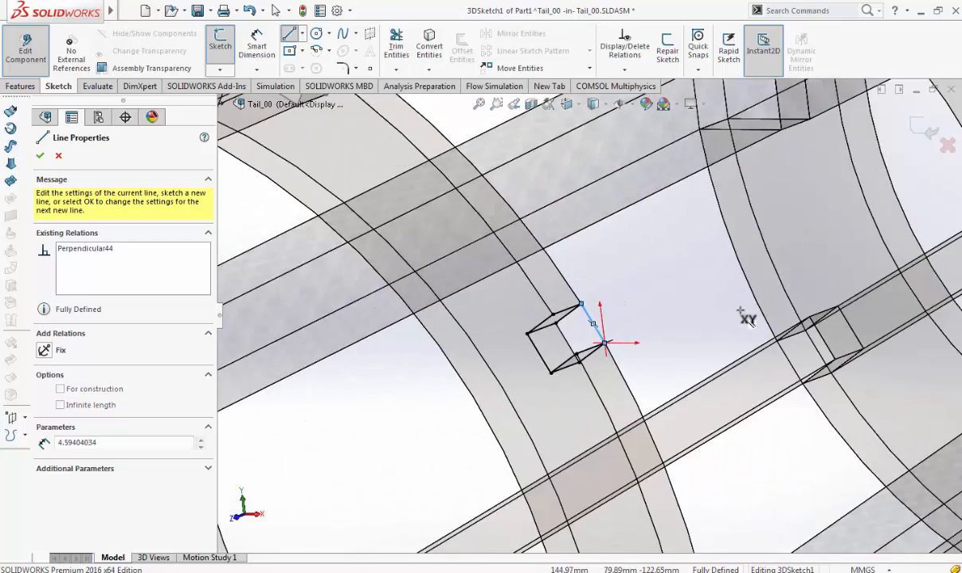
{"action": "mouse_move", "coordinate": [747, 322]}
{"action": "middle_mouse_down"}
{"action": "mouse_move", "coordinate": [789, 274]}
{"action": "mouse_move", "coordinate": [814, 199]}
{"action": "mouse_move", "coordinate": [753, 226]}
{"action": "middle_mouse_up"}
{"action": "scroll", "coordinate": [752, 225], "scroll_direction": "down", "scroll_amount": 2}
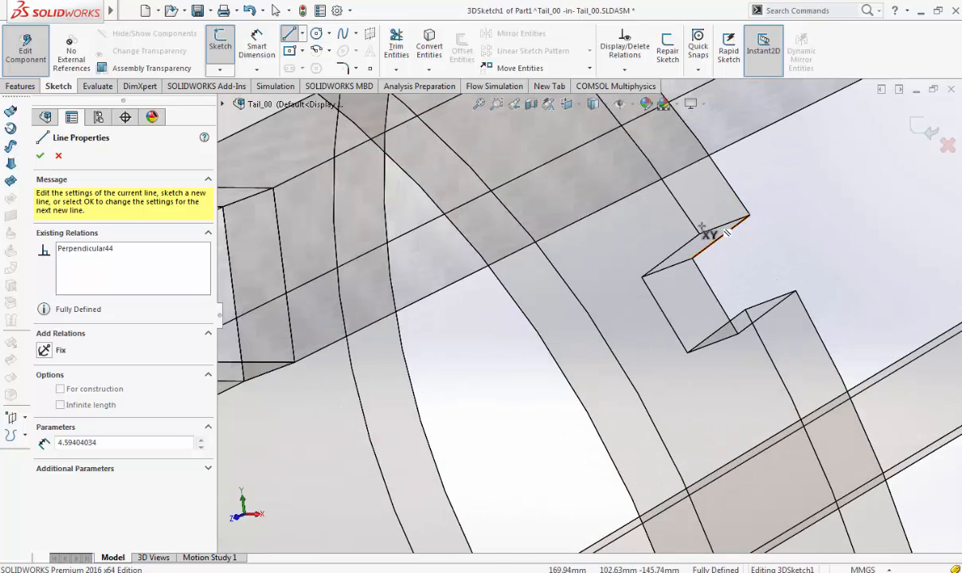
{"action": "left_click", "coordinate": [699, 234]}
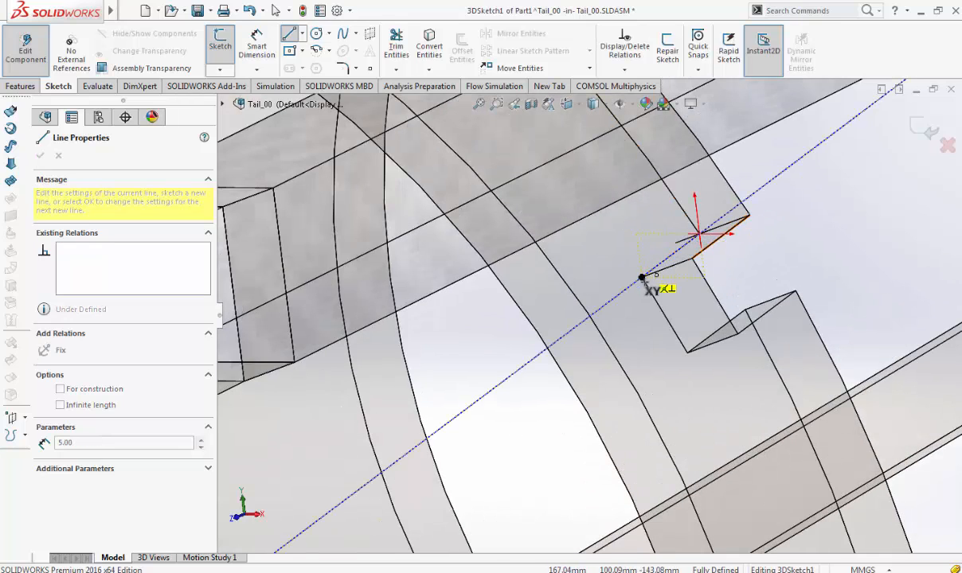
{"action": "left_click", "coordinate": [641, 277]}
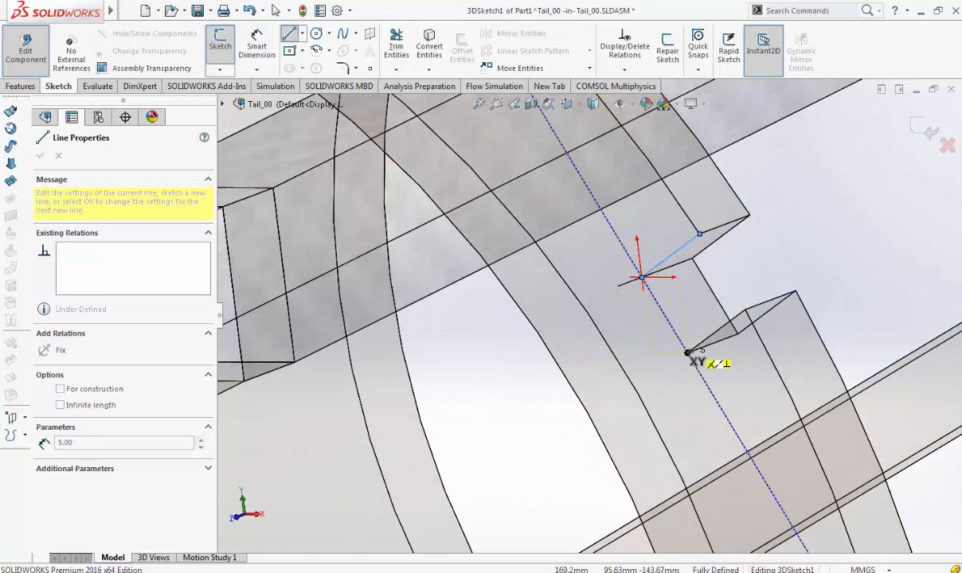
{"action": "left_click", "coordinate": [688, 352]}
{"action": "left_click", "coordinate": [744, 309]}
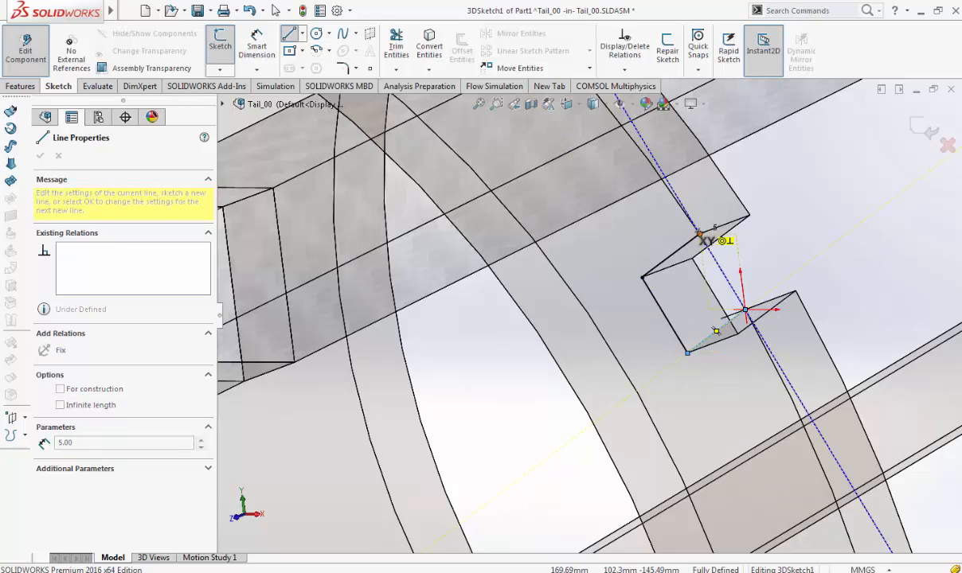
{"action": "left_click", "coordinate": [699, 234]}
Step: Sketch the matching closed outline, about 5 mm per side, through the slot's corners on the back face of the fourth former
{"action": "left_click", "coordinate": [749, 215]}
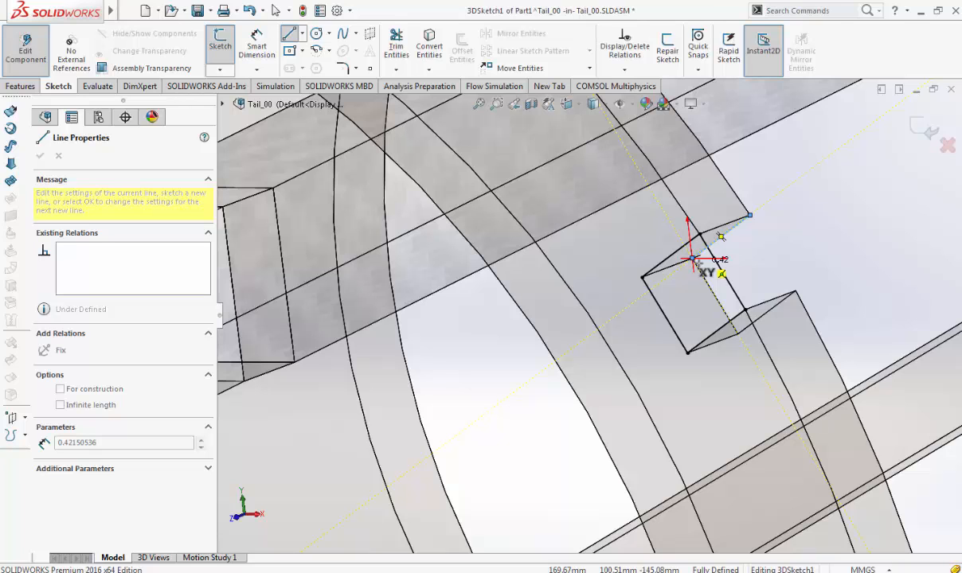
{"action": "key", "text": "Escape"}
{"action": "scroll", "coordinate": [803, 231], "scroll_direction": "down", "scroll_amount": 2}
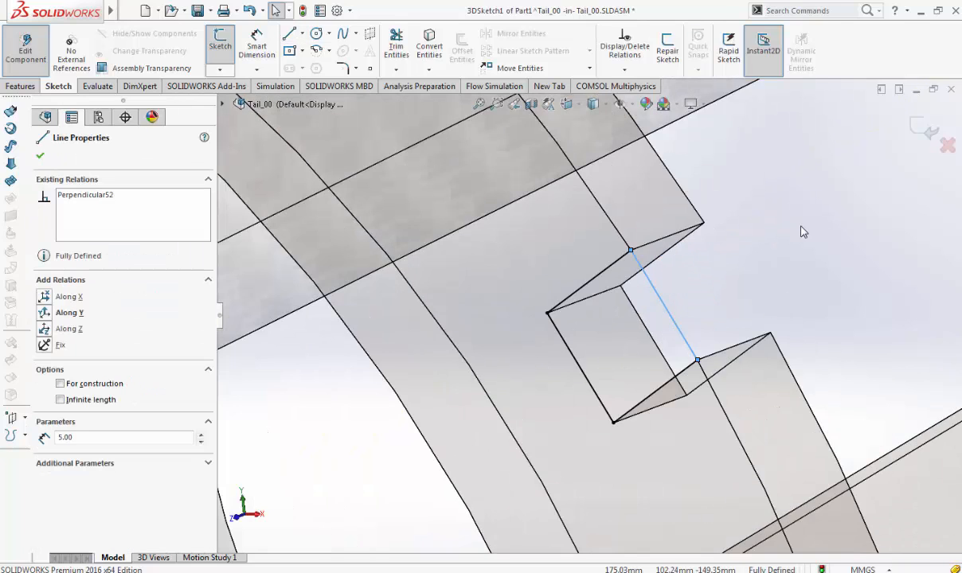
{"action": "left_click", "coordinate": [289, 33]}
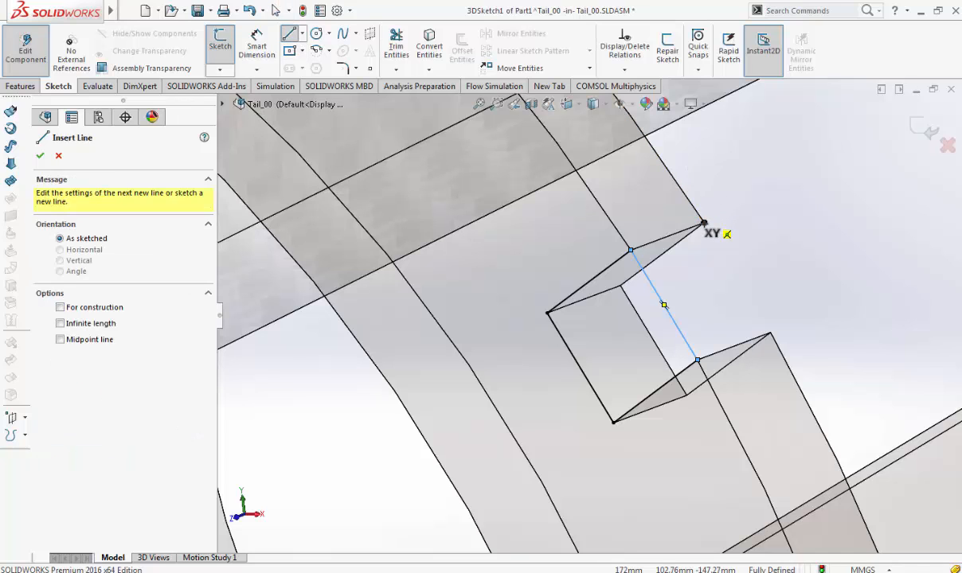
{"action": "left_click", "coordinate": [703, 223]}
{"action": "left_click", "coordinate": [622, 285]}
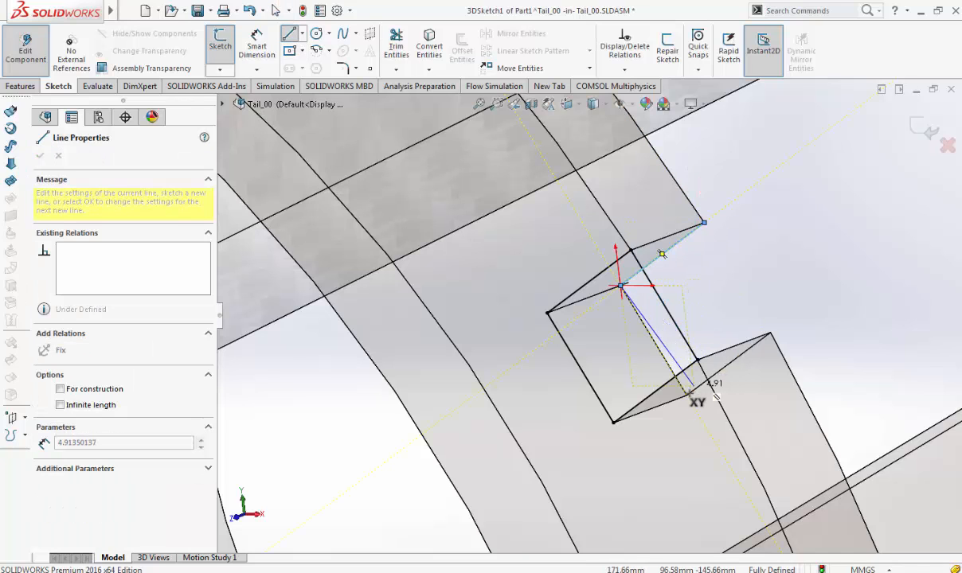
{"action": "left_click", "coordinate": [687, 394]}
{"action": "double_click", "coordinate": [770, 332]}
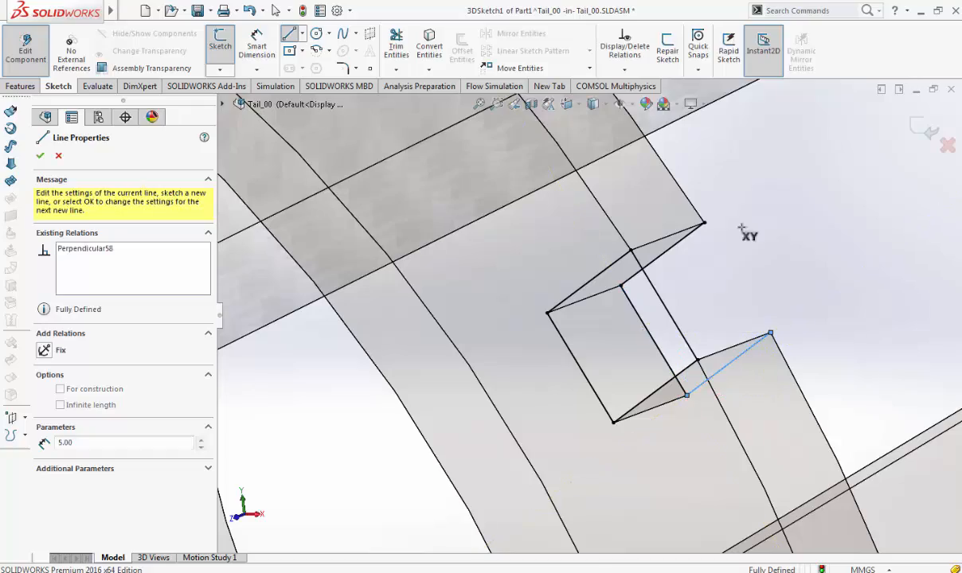
{"action": "left_click", "coordinate": [704, 223]}
Step: Sketch a closed outline, about 5 mm per side, snapped to the empty slot's corners on the front face of the fifth former
{"action": "middle_click_drag", "start_coordinate": [787, 179], "coordinate": [826, 170]}
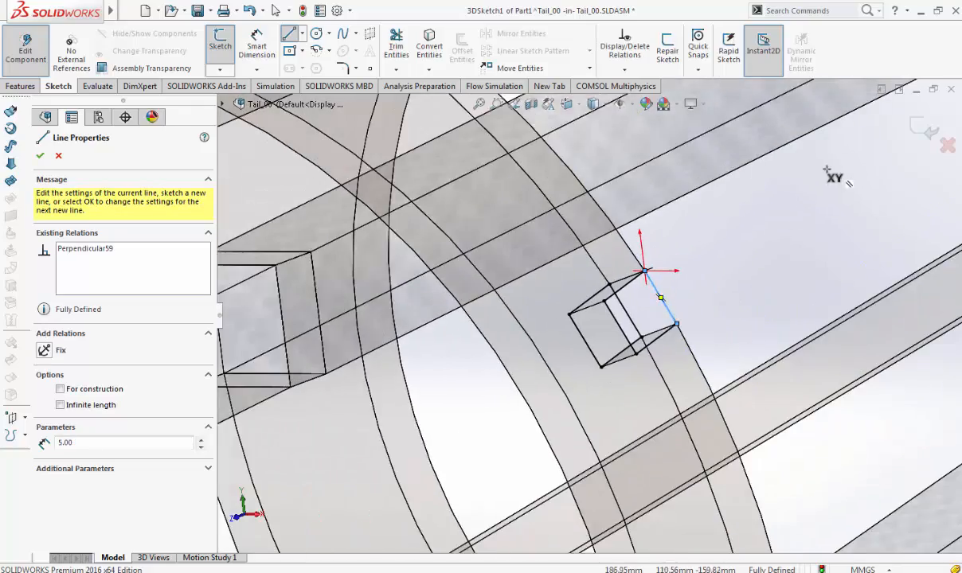
{"action": "scroll", "coordinate": [826, 170], "scroll_direction": "up", "scroll_amount": 4}
{"action": "scroll", "coordinate": [783, 182], "scroll_direction": "down", "scroll_amount": 6}
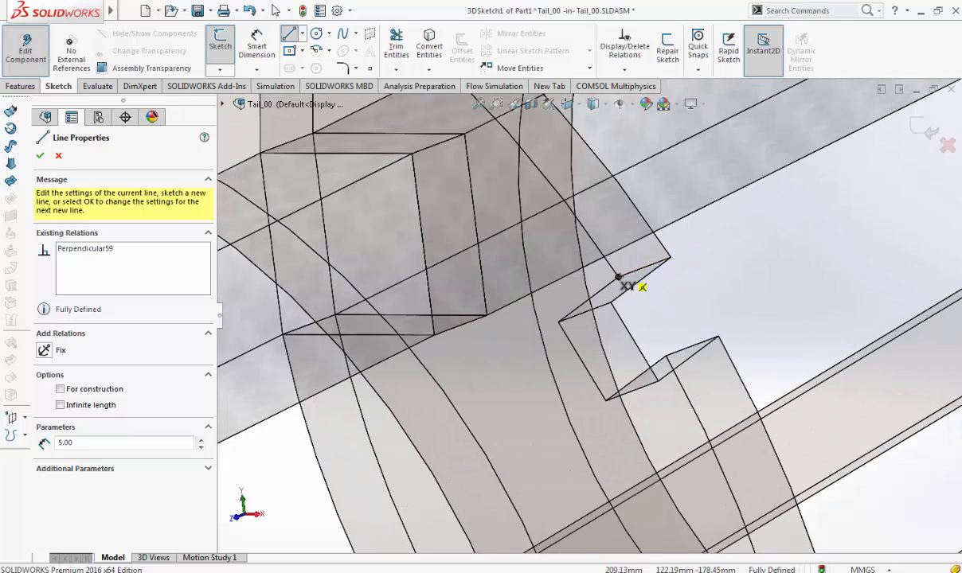
{"action": "left_click", "coordinate": [619, 277]}
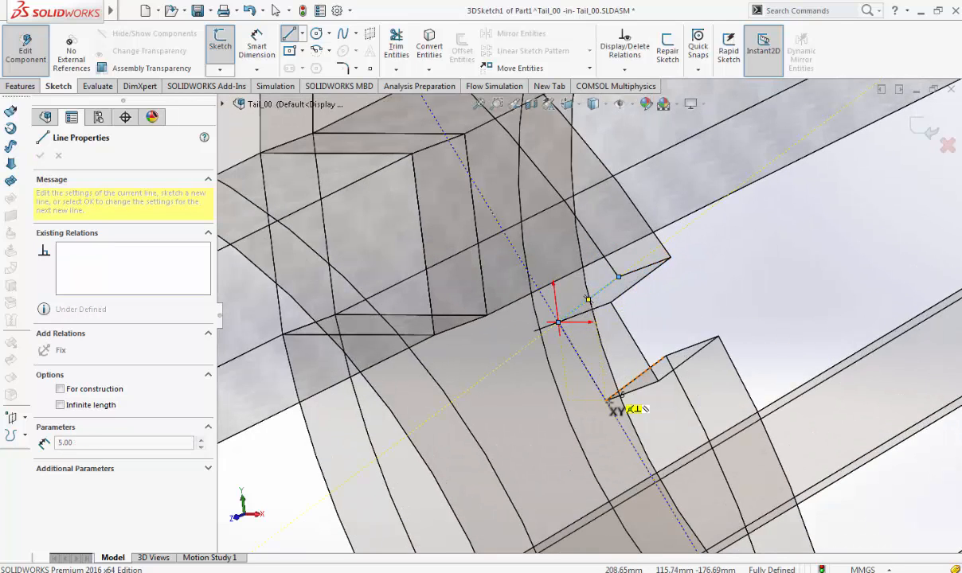
{"action": "left_click", "coordinate": [607, 401]}
{"action": "left_click", "coordinate": [665, 357]}
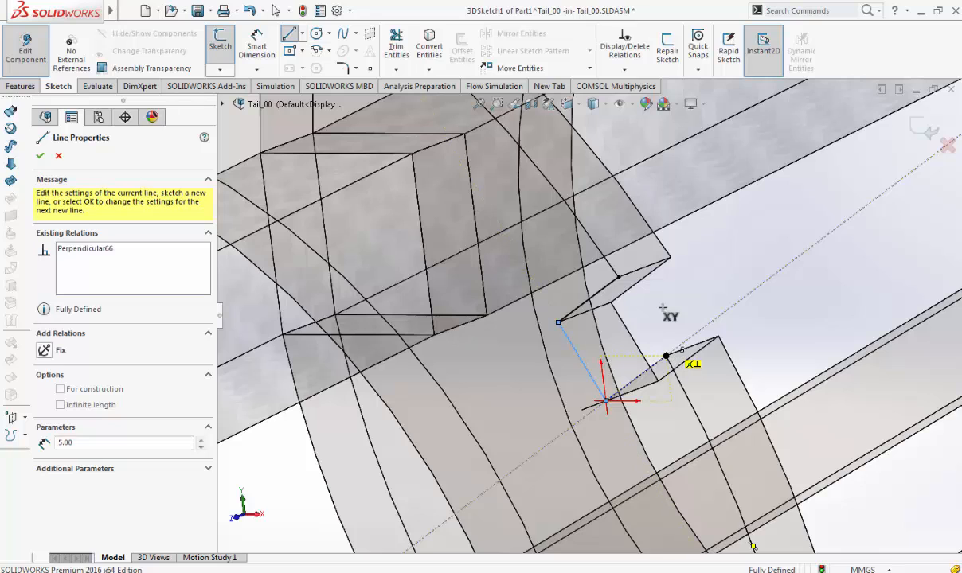
{"action": "left_click", "coordinate": [622, 278]}
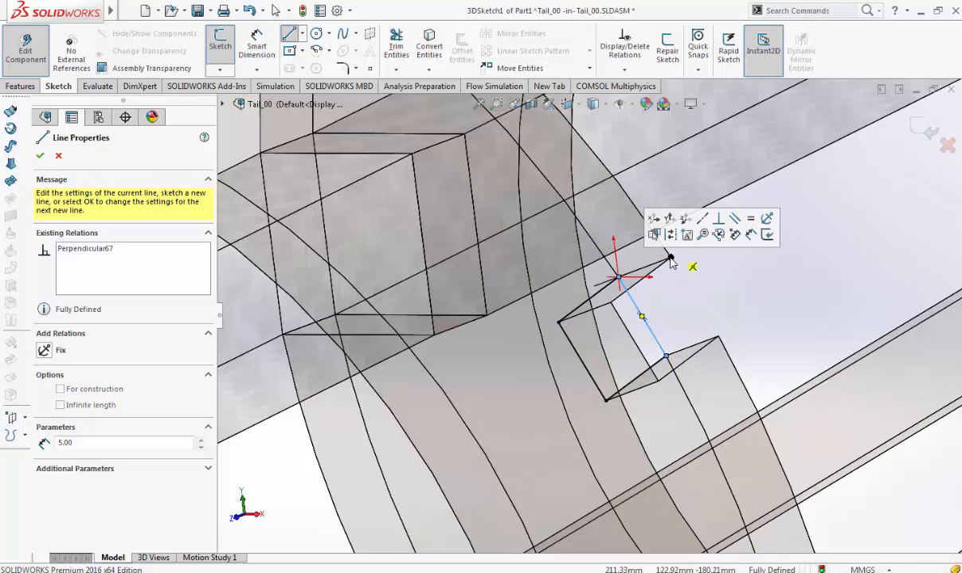
Step: Sketch the matching closed outline, about 5 mm per side, through the slot's corners on the back face of the fifth former
{"action": "left_click", "coordinate": [670, 258]}
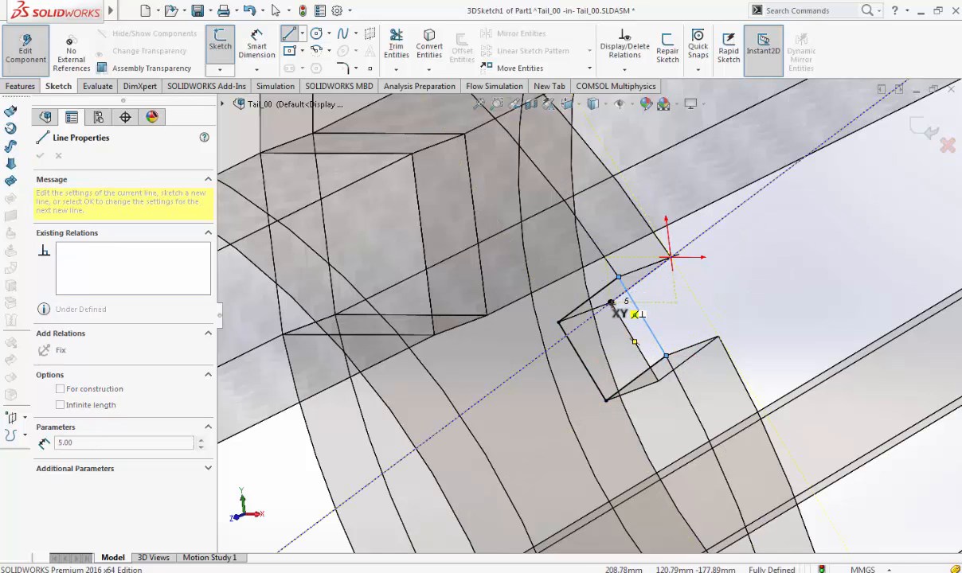
{"action": "left_click", "coordinate": [610, 302]}
{"action": "left_click", "coordinate": [658, 381]}
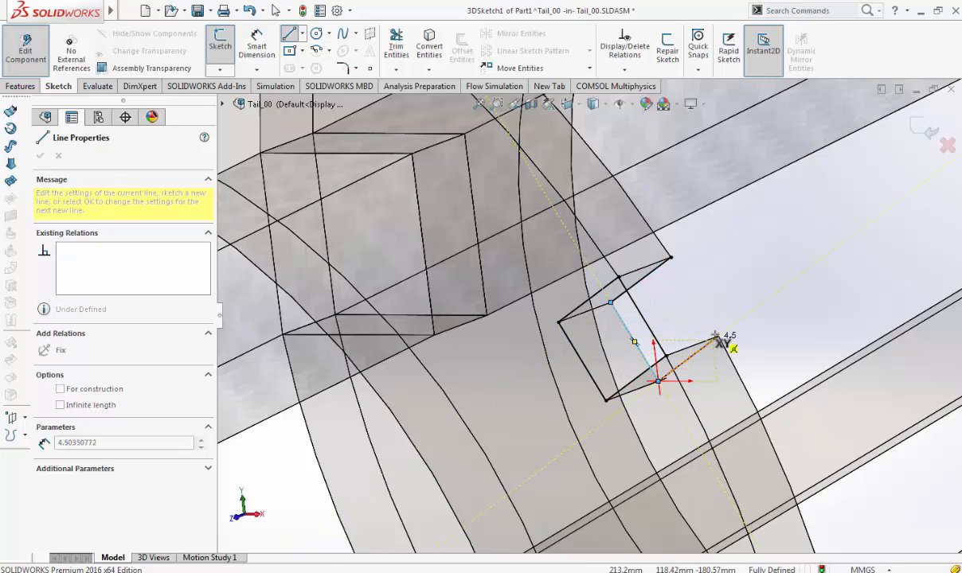
{"action": "left_click", "coordinate": [718, 336]}
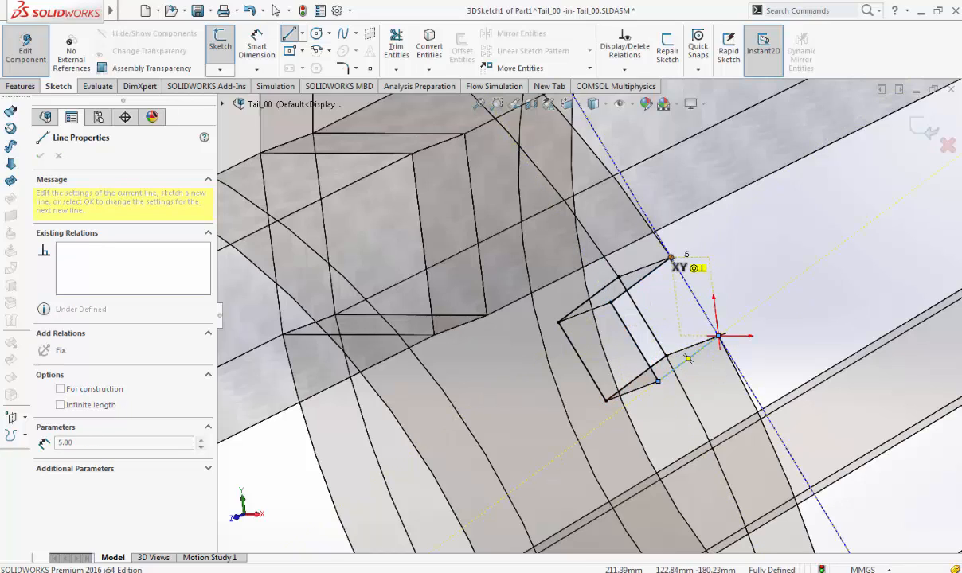
{"action": "left_click", "coordinate": [671, 259]}
Step: Sketch a closed outline, about 5 mm per side, through the floor corners of the empty slot in the sixth former
{"action": "key", "text": "f"}
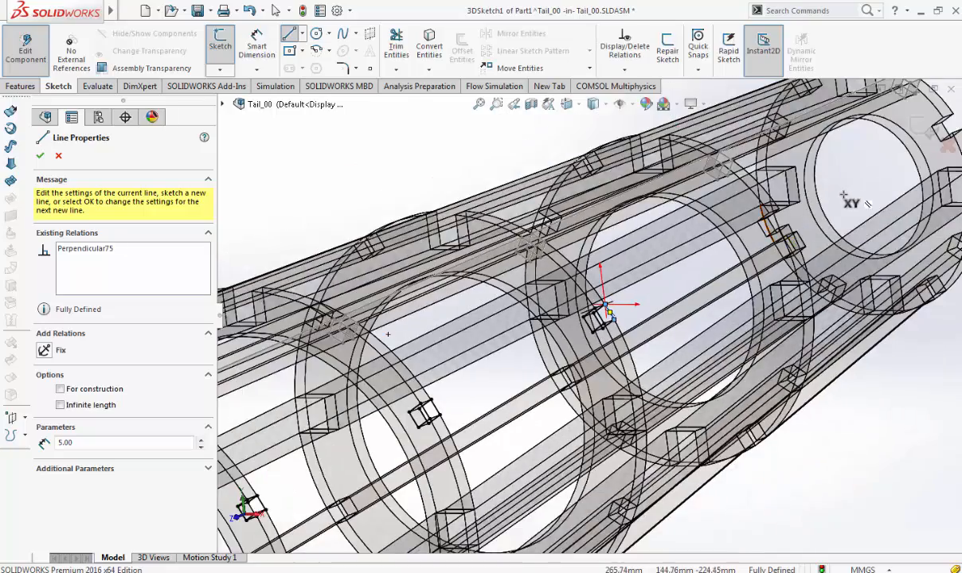
{"action": "scroll", "coordinate": [610, 304], "scroll_direction": "down", "scroll_amount": 8}
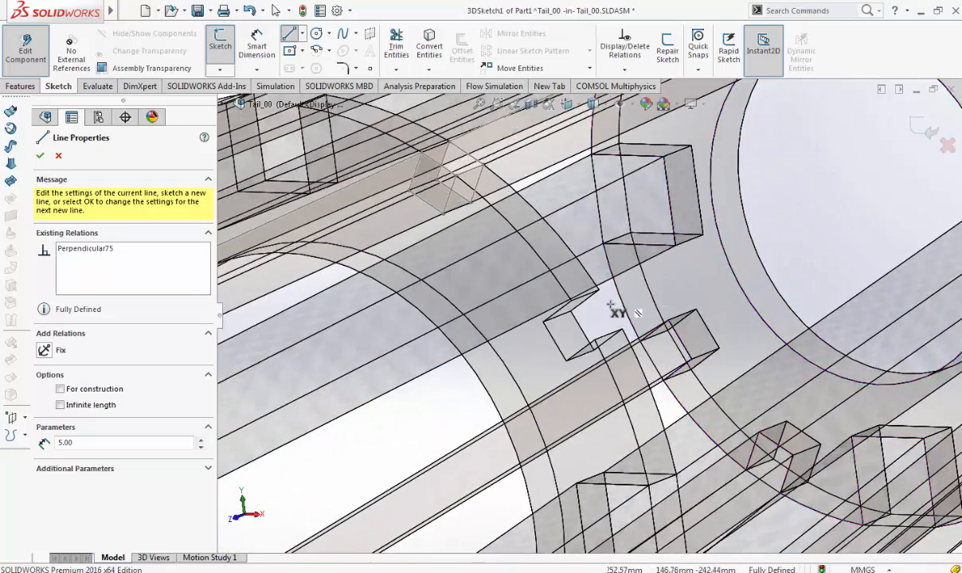
{"action": "scroll", "coordinate": [611, 304], "scroll_direction": "down", "scroll_amount": 3}
{"action": "left_click", "coordinate": [533, 329]}
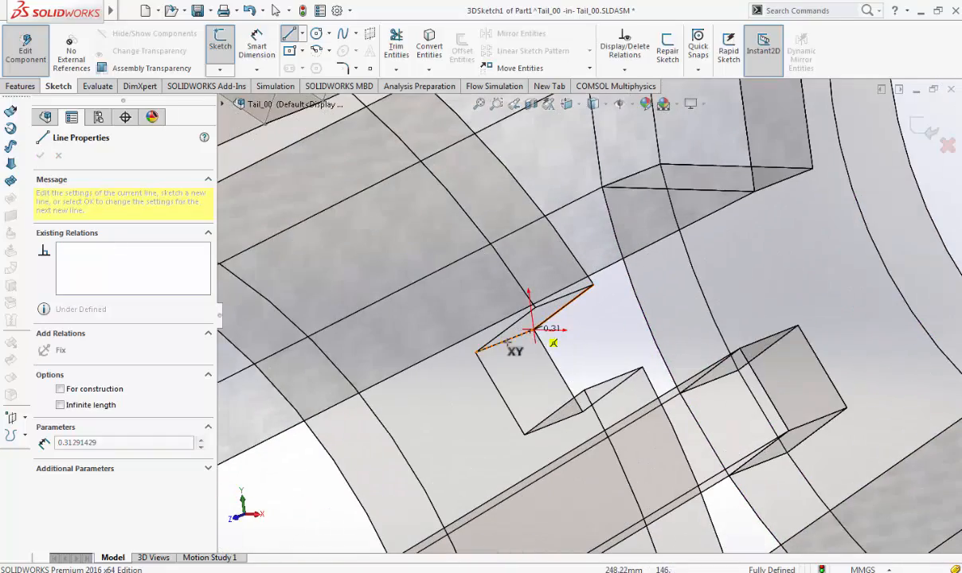
{"action": "left_click", "coordinate": [475, 352]}
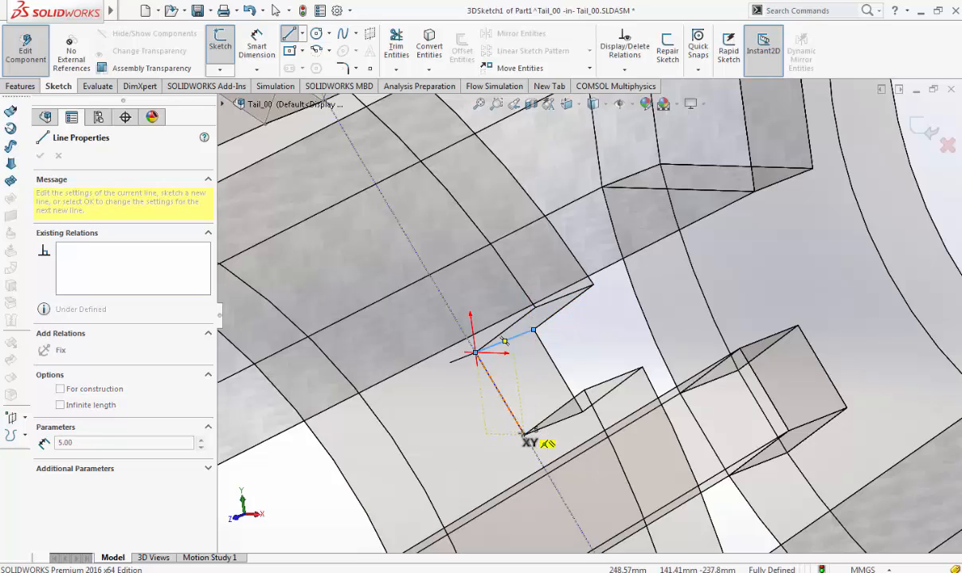
{"action": "left_click", "coordinate": [524, 434]}
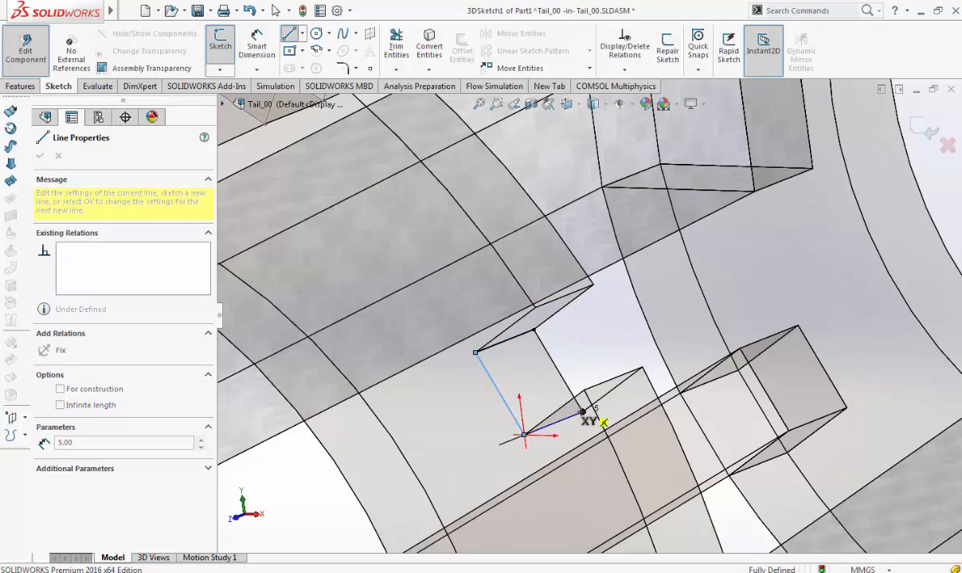
{"action": "left_click", "coordinate": [583, 411]}
{"action": "left_click", "coordinate": [533, 330]}
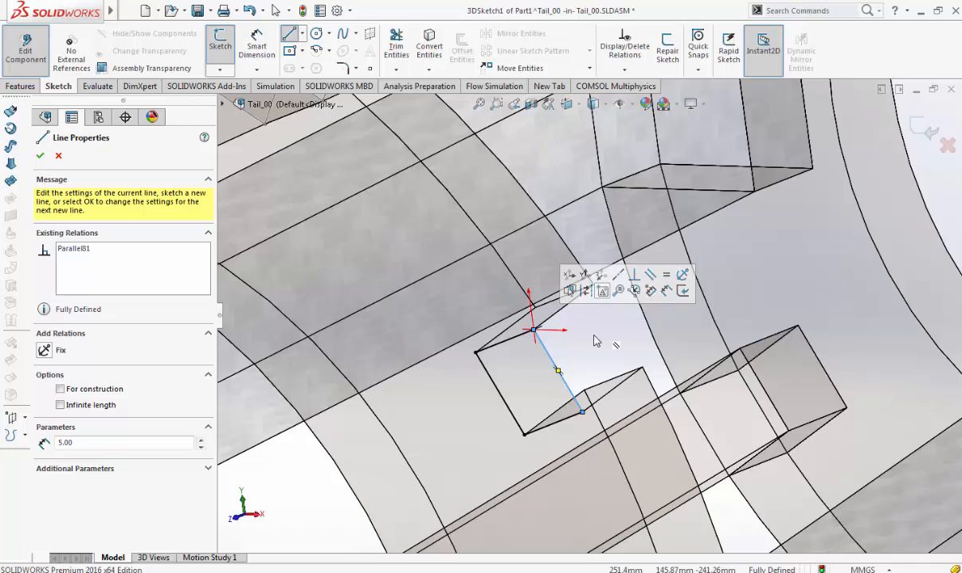
Step: Sketch lines about 5 mm long along the edges of one side wall of the sixth former's empty slot
{"action": "middle_click_drag", "start_coordinate": [594, 341], "coordinate": [587, 327]}
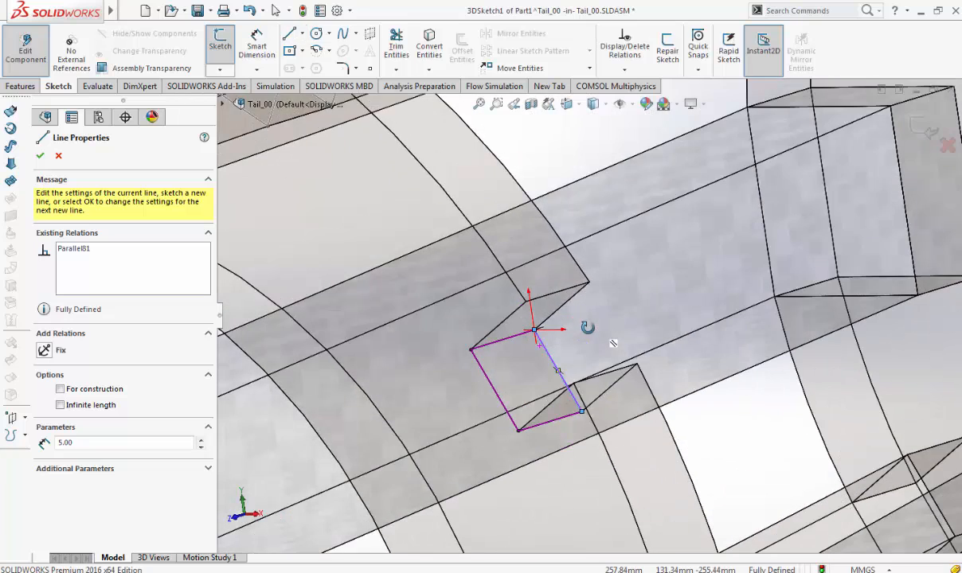
{"action": "left_click", "coordinate": [526, 302]}
{"action": "left_click", "coordinate": [470, 350]}
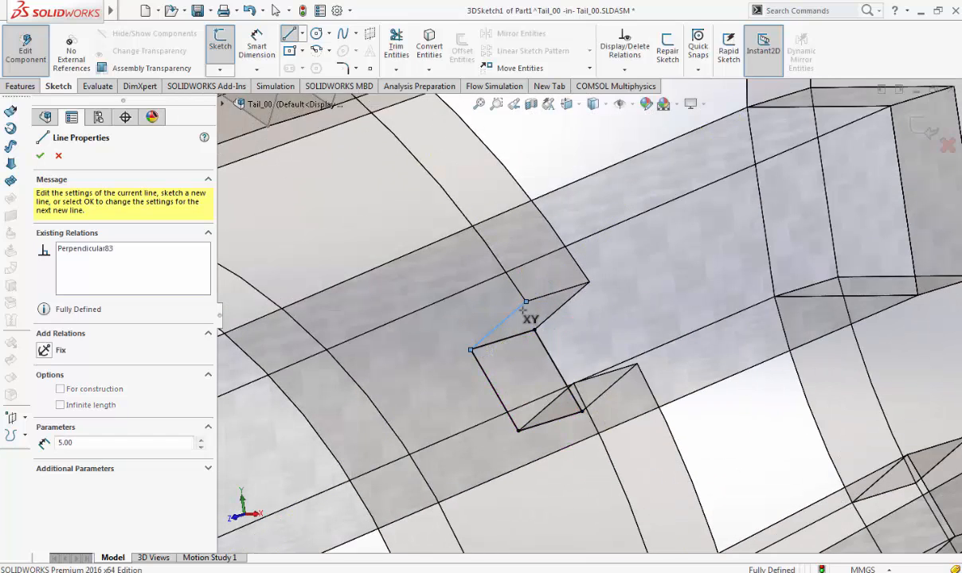
{"action": "left_click", "coordinate": [589, 282]}
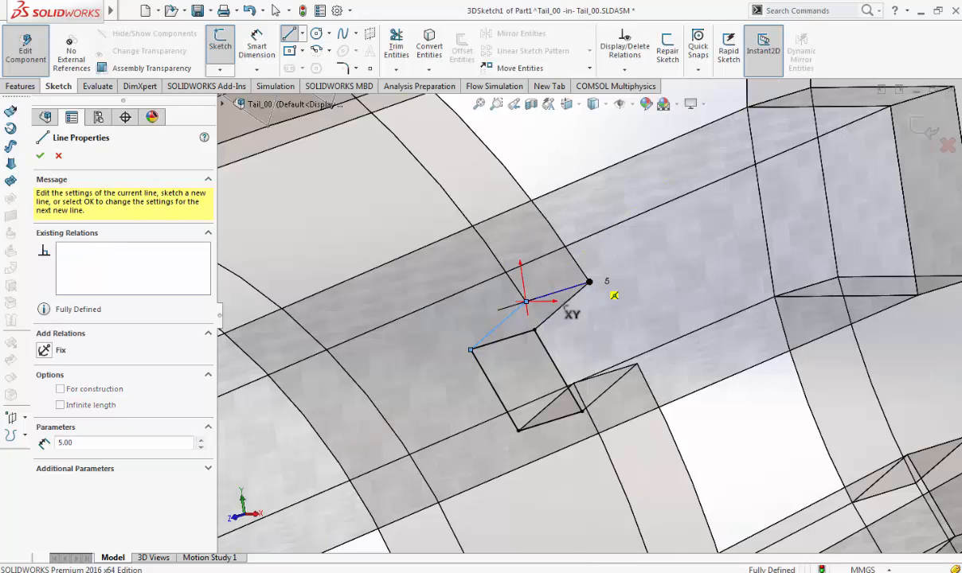
{"action": "left_click", "coordinate": [534, 330]}
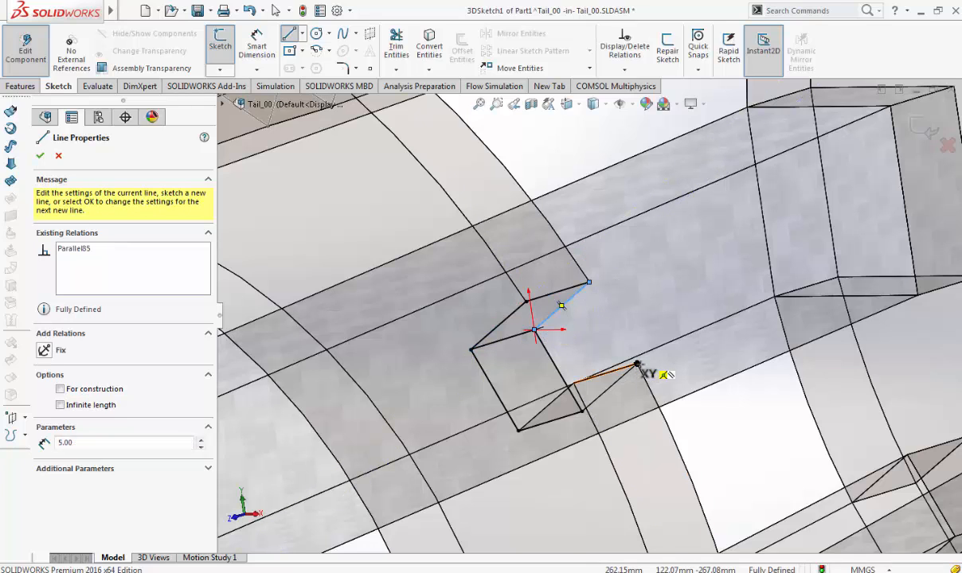
Step: Sketch matching lines, about 5 mm long, along the edges of the opposite side wall of the sixth former's slot
{"action": "left_click", "coordinate": [584, 411]}
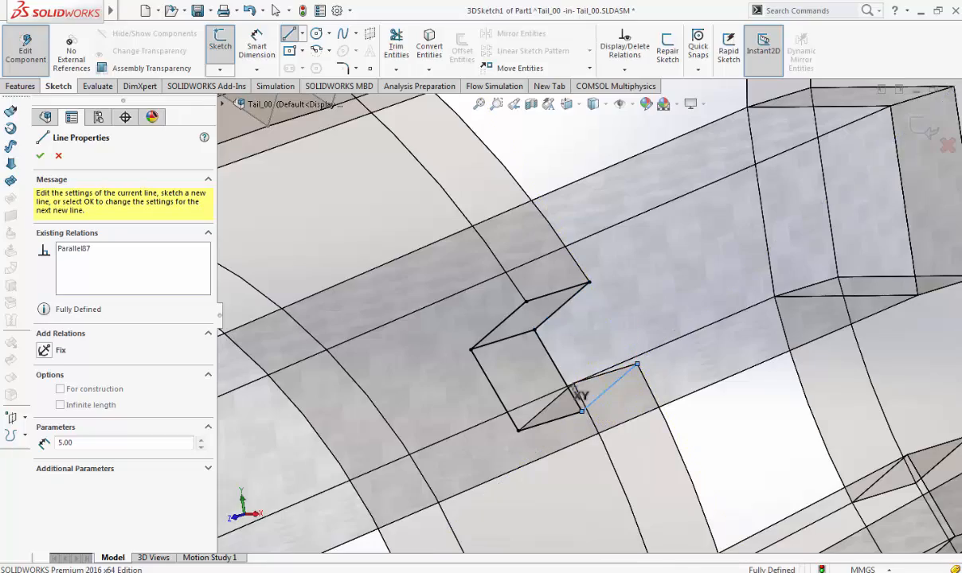
{"action": "mouse_move", "coordinate": [577, 387]}
{"action": "middle_mouse_down"}
{"action": "mouse_move", "coordinate": [629, 410]}
{"action": "mouse_move", "coordinate": [659, 438]}
{"action": "mouse_move", "coordinate": [635, 449]}
{"action": "mouse_move", "coordinate": [661, 428]}
{"action": "middle_mouse_up"}
{"action": "left_click", "coordinate": [653, 416]}
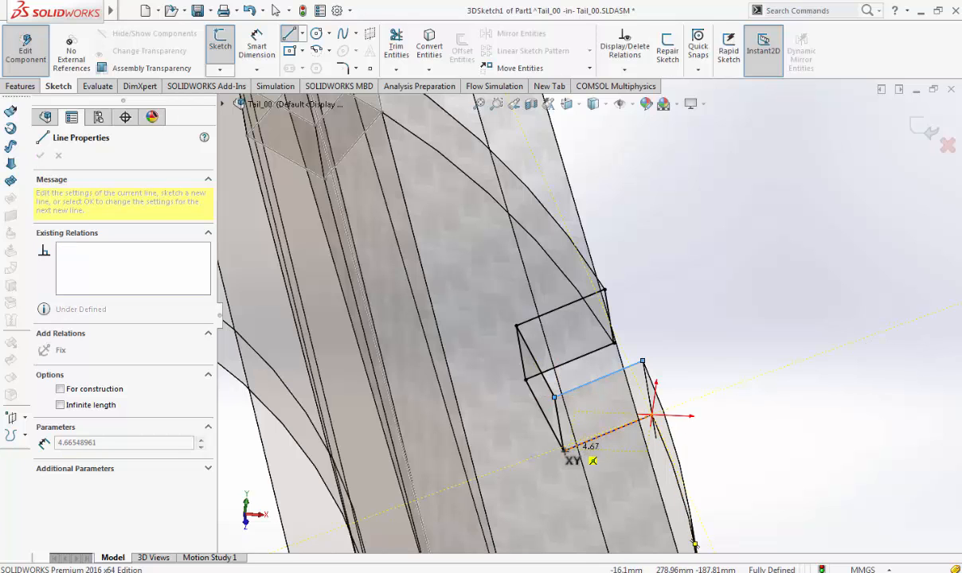
{"action": "left_click", "coordinate": [564, 451]}
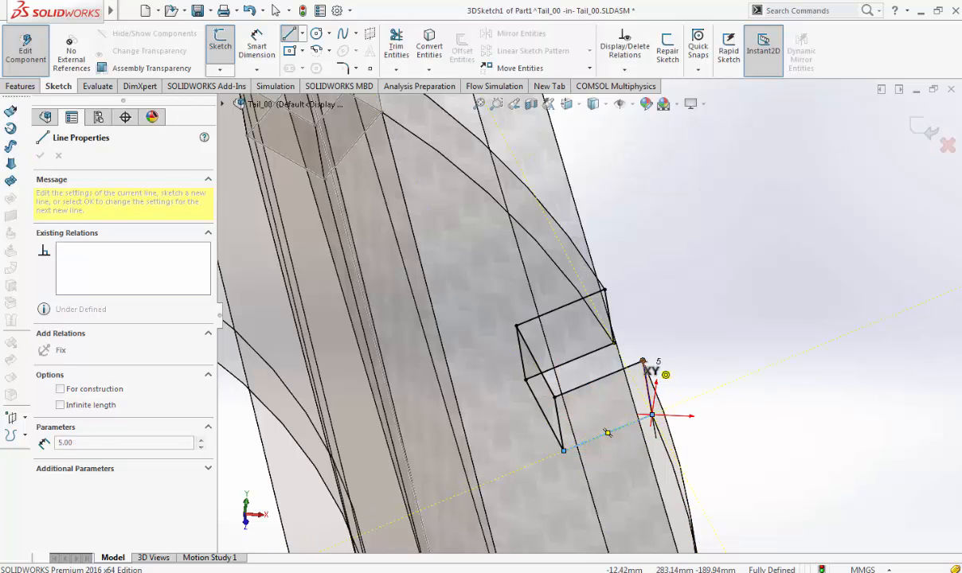
{"action": "mouse_move", "coordinate": [638, 355]}
{"action": "middle_mouse_down"}
{"action": "mouse_move", "coordinate": [604, 286]}
{"action": "mouse_move", "coordinate": [616, 286]}
{"action": "mouse_move", "coordinate": [556, 285]}
{"action": "middle_mouse_up"}
Step: Sketch a closed outline, about 5 mm per side, snapped to the empty slot's corners on the front face of the seventh, end former
{"action": "scroll", "coordinate": [573, 300], "scroll_direction": "up", "scroll_amount": 10}
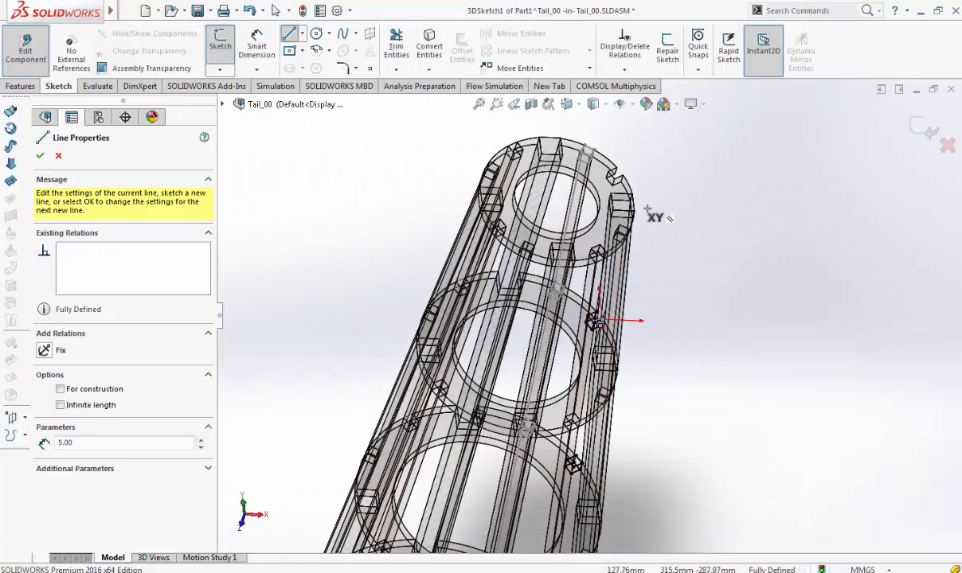
{"action": "middle_click_drag", "start_coordinate": [614, 212], "coordinate": [631, 188]}
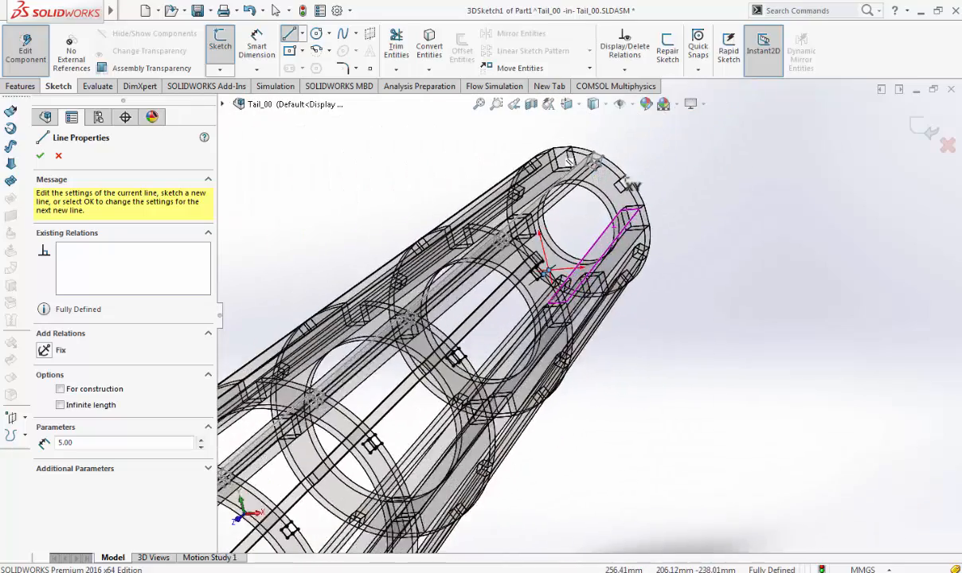
{"action": "scroll", "coordinate": [626, 191], "scroll_direction": "down", "scroll_amount": 3}
{"action": "scroll", "coordinate": [626, 195], "scroll_direction": "down", "scroll_amount": 5}
{"action": "mouse_move", "coordinate": [595, 237]}
{"action": "middle_mouse_down"}
{"action": "mouse_move", "coordinate": [579, 223]}
{"action": "mouse_move", "coordinate": [605, 240]}
{"action": "middle_mouse_up"}
{"action": "scroll", "coordinate": [605, 240], "scroll_direction": "down", "scroll_amount": 3}
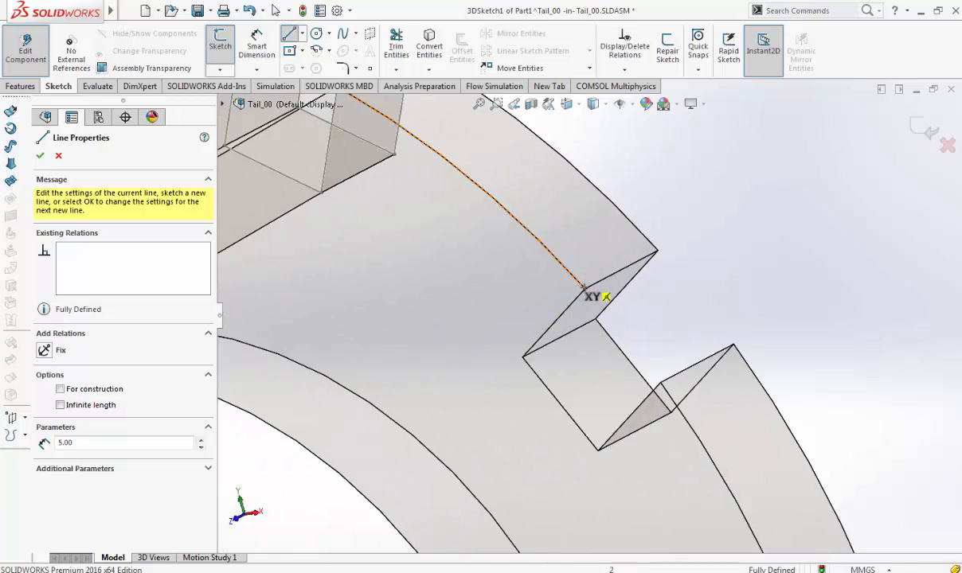
{"action": "left_click", "coordinate": [584, 289]}
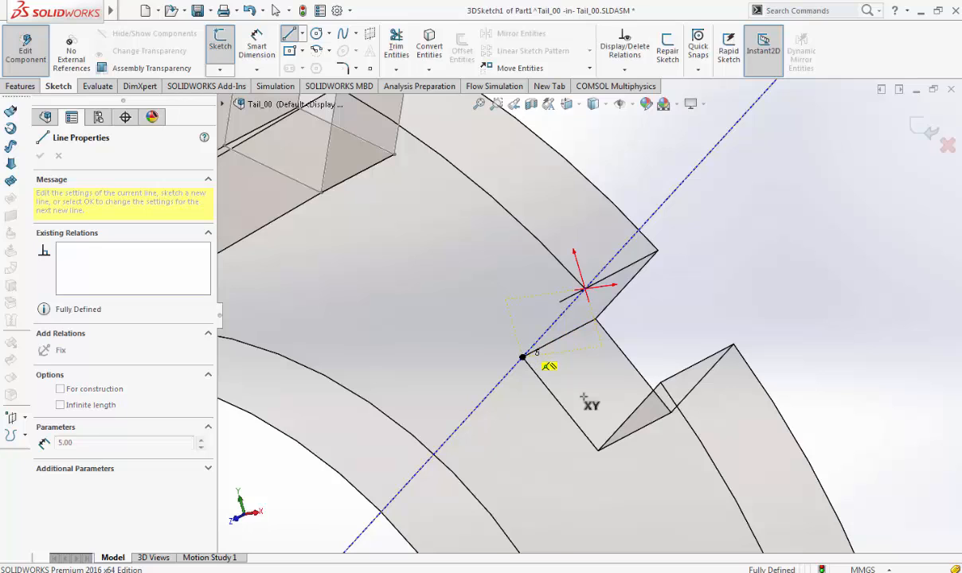
{"action": "left_click", "coordinate": [522, 358]}
{"action": "left_click", "coordinate": [598, 451]}
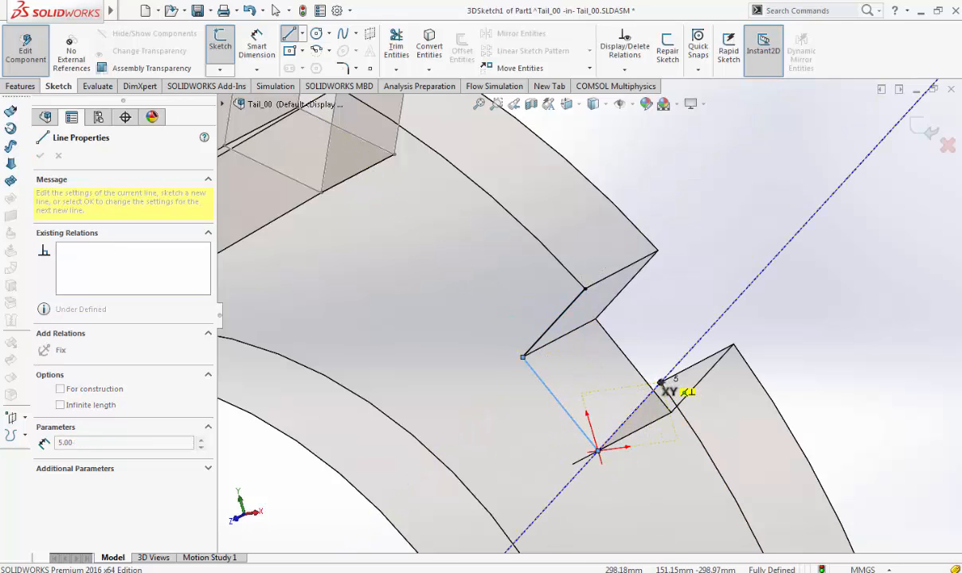
{"action": "left_click", "coordinate": [661, 383]}
{"action": "left_click", "coordinate": [585, 288]}
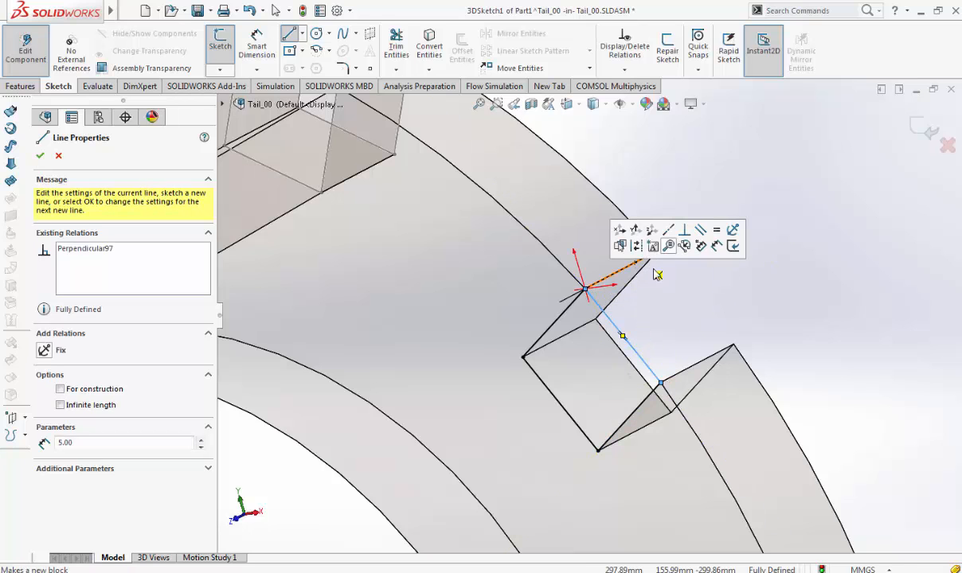
Step: Sketch the matching closed outline, about 5 mm per side, through the slot's corners on the back face of the seventh former
{"action": "scroll", "coordinate": [677, 285], "scroll_direction": "up", "scroll_amount": 2}
{"action": "scroll", "coordinate": [644, 270], "scroll_direction": "down", "scroll_amount": 2}
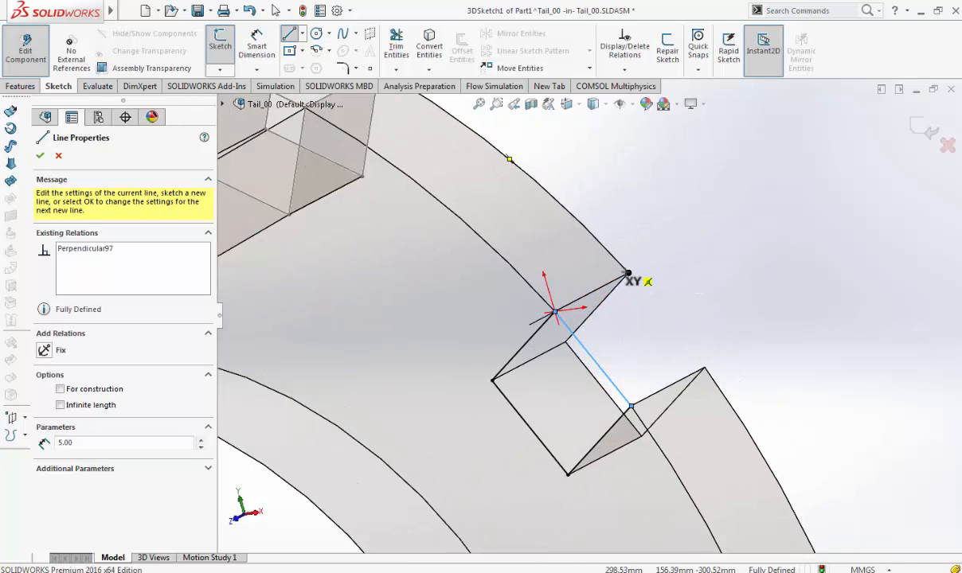
{"action": "left_click", "coordinate": [567, 341]}
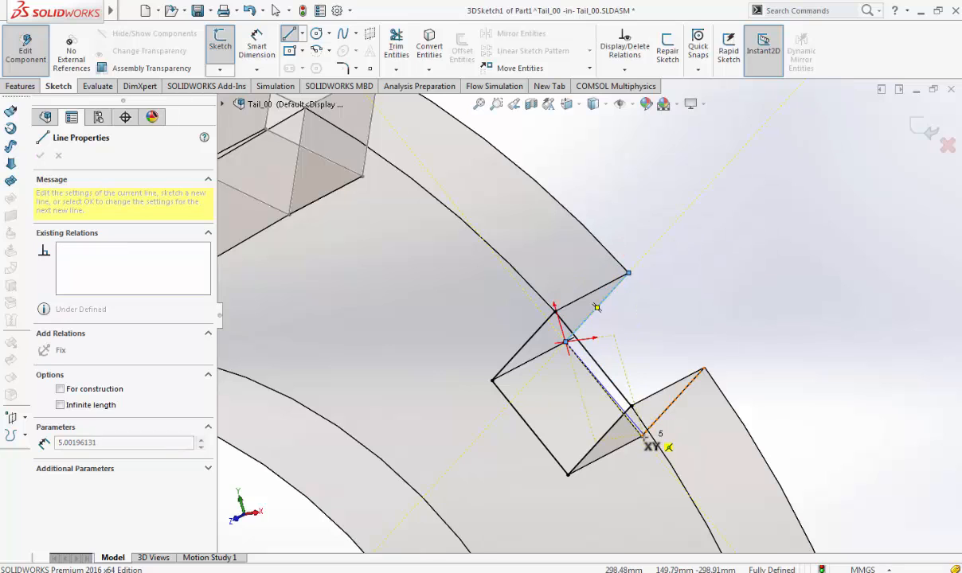
{"action": "left_click", "coordinate": [642, 436]}
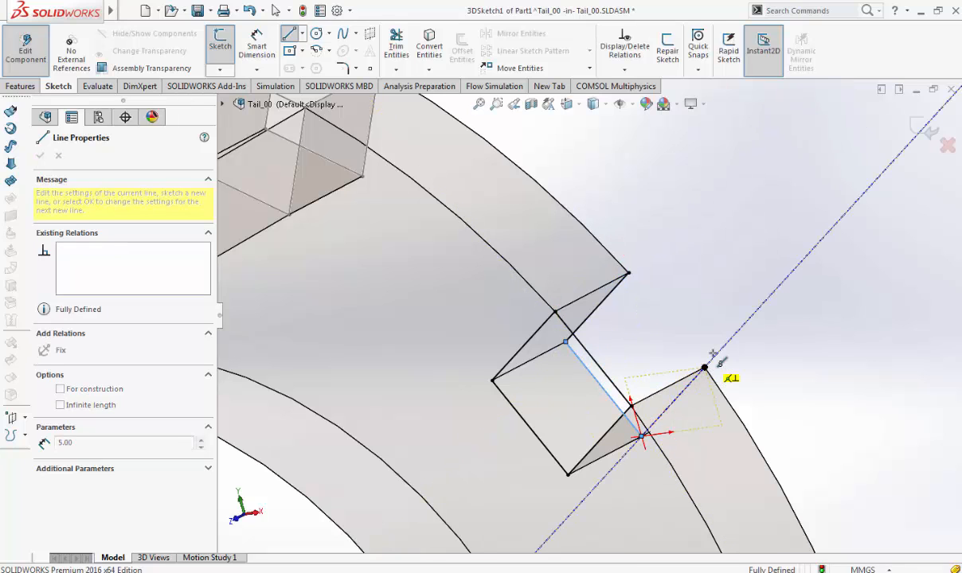
{"action": "left_click", "coordinate": [705, 364]}
{"action": "left_click", "coordinate": [629, 273]}
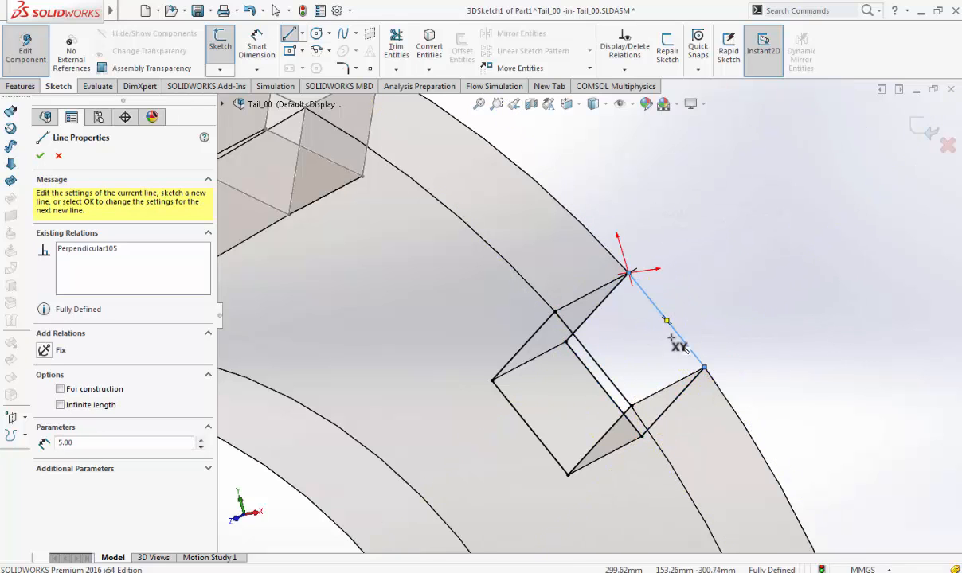
Step: Close the finished 3D sketch and stop editing the in-context part to return to the tail assembly
{"action": "scroll", "coordinate": [672, 339], "scroll_direction": "up", "scroll_amount": 3}
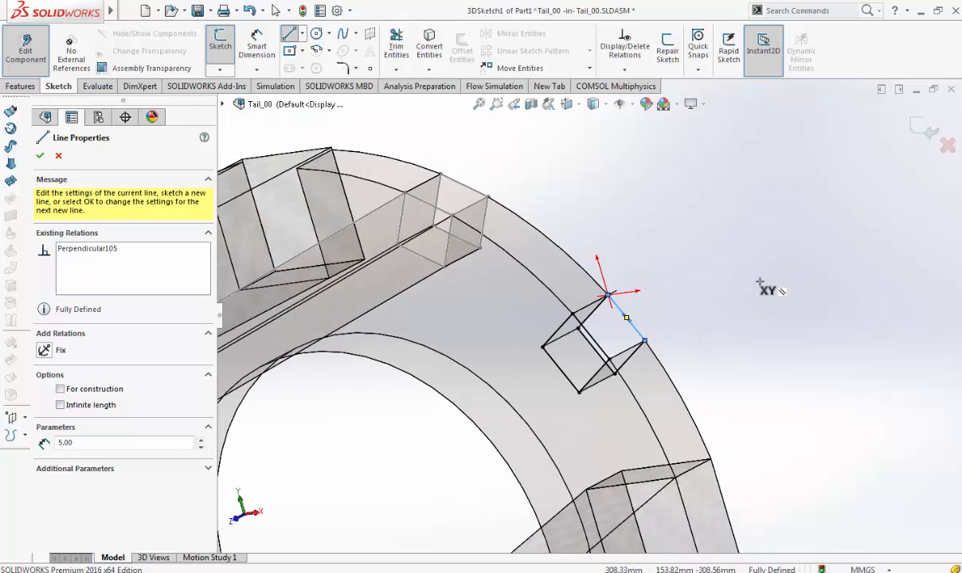
{"action": "scroll", "coordinate": [760, 284], "scroll_direction": "up", "scroll_amount": 5}
{"action": "scroll", "coordinate": [605, 362], "scroll_direction": "up", "scroll_amount": 8}
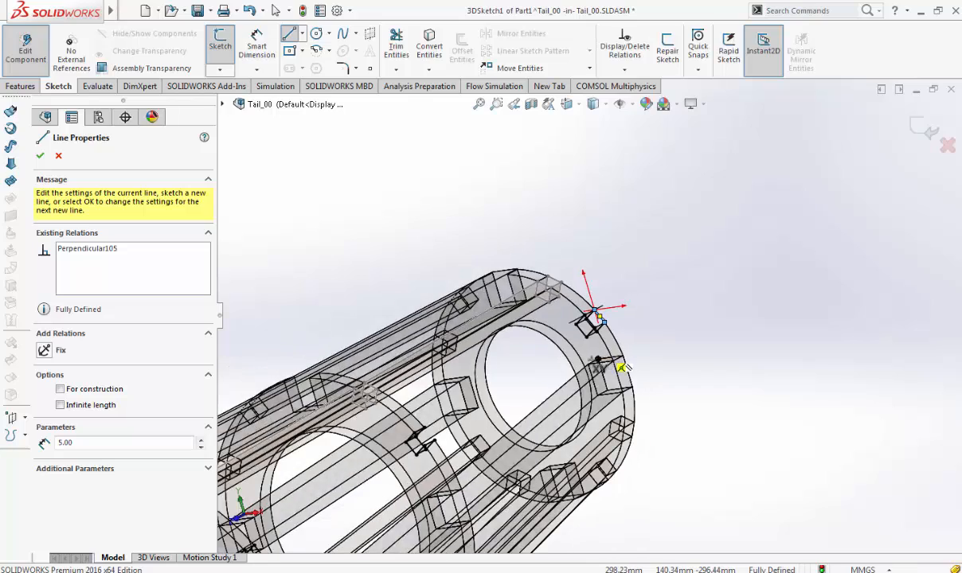
{"action": "scroll", "coordinate": [589, 318], "scroll_direction": "up", "scroll_amount": 3}
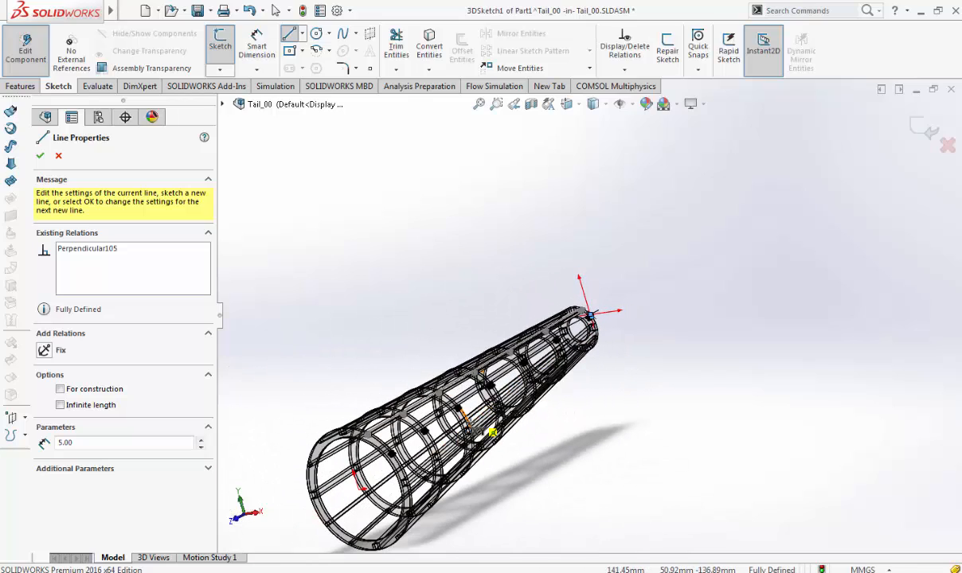
{"action": "key", "text": "Escape"}
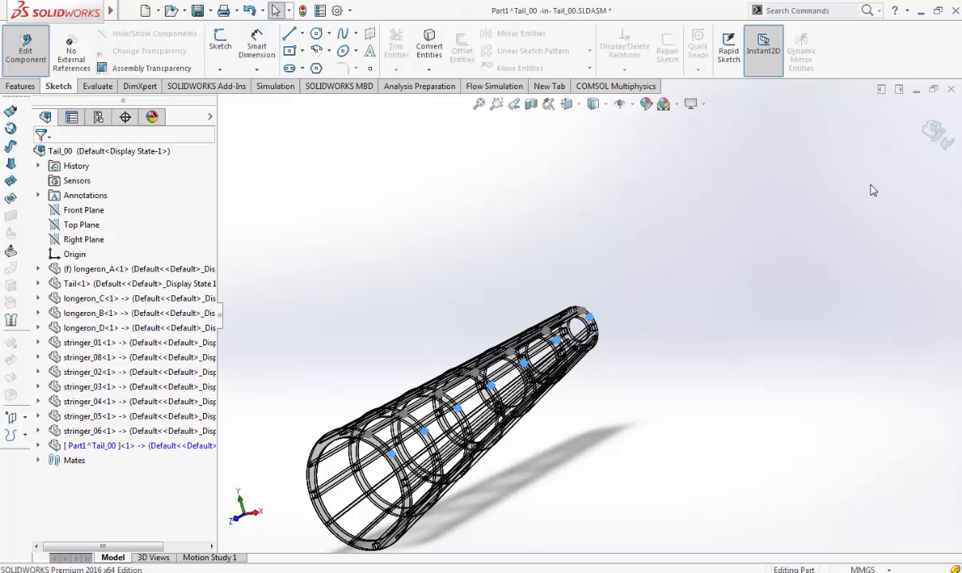
{"action": "left_click", "coordinate": [936, 137]}
{"action": "scroll", "coordinate": [356, 483], "scroll_direction": "down", "scroll_amount": 5}
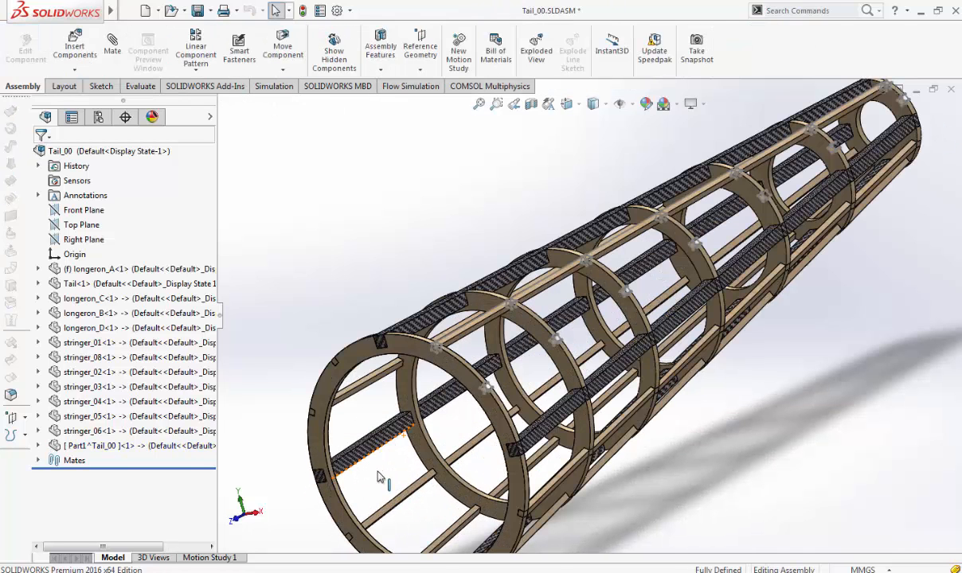
Step: Rename the new in-context part as stringer_07
{"action": "left_click", "coordinate": [162, 448]}
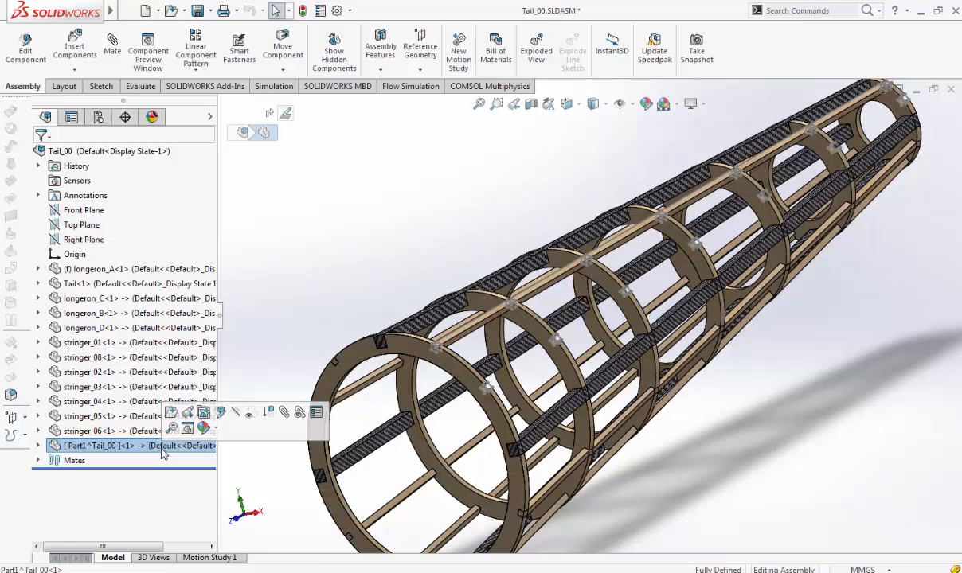
{"action": "left_click", "coordinate": [163, 447]}
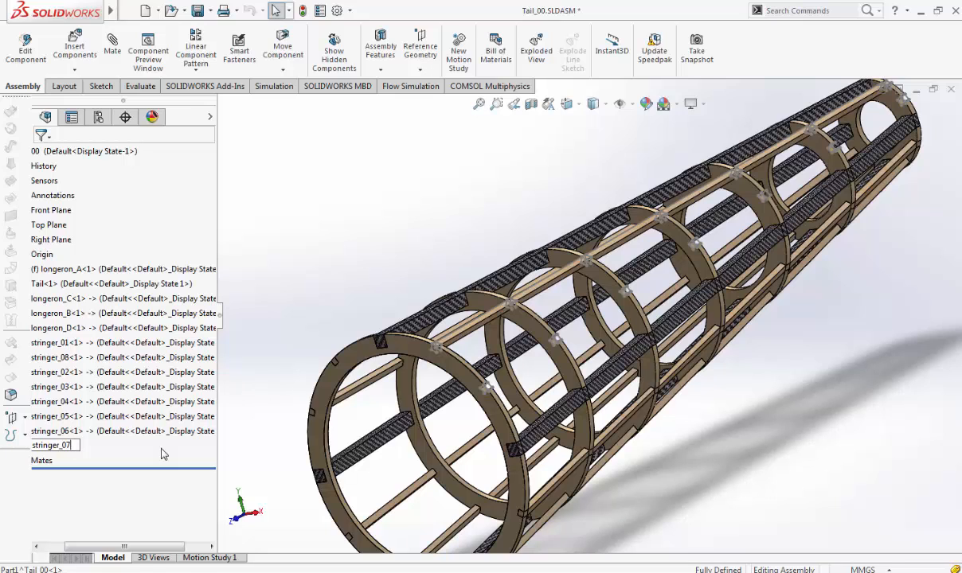
{"action": "key", "text": "Return"}
Step: Open the stringer_07 part in its own window and reopen 3DSketch1 for editing
{"action": "right_click", "coordinate": [162, 446]}
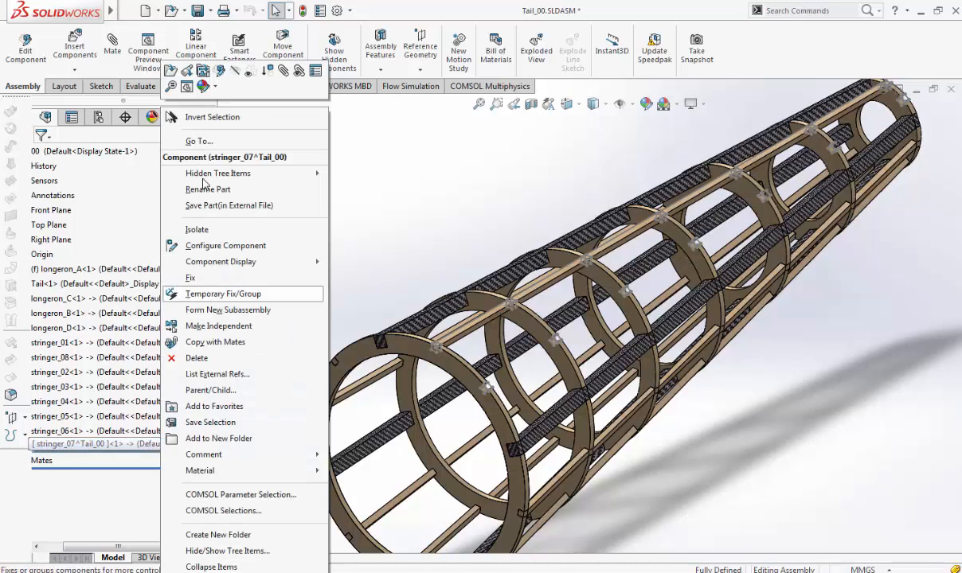
{"action": "left_click", "coordinate": [171, 72]}
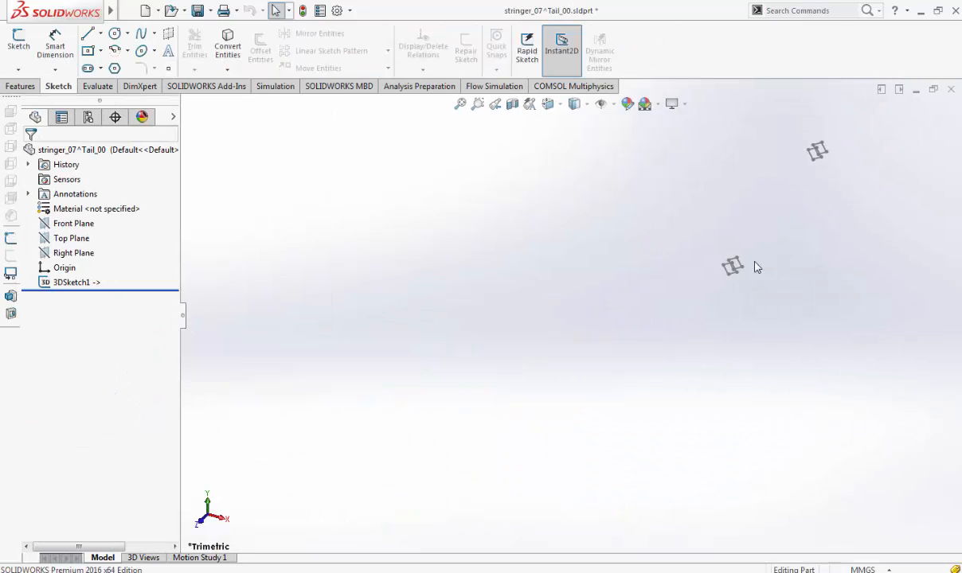
{"action": "scroll", "coordinate": [682, 264], "scroll_direction": "down", "scroll_amount": 5}
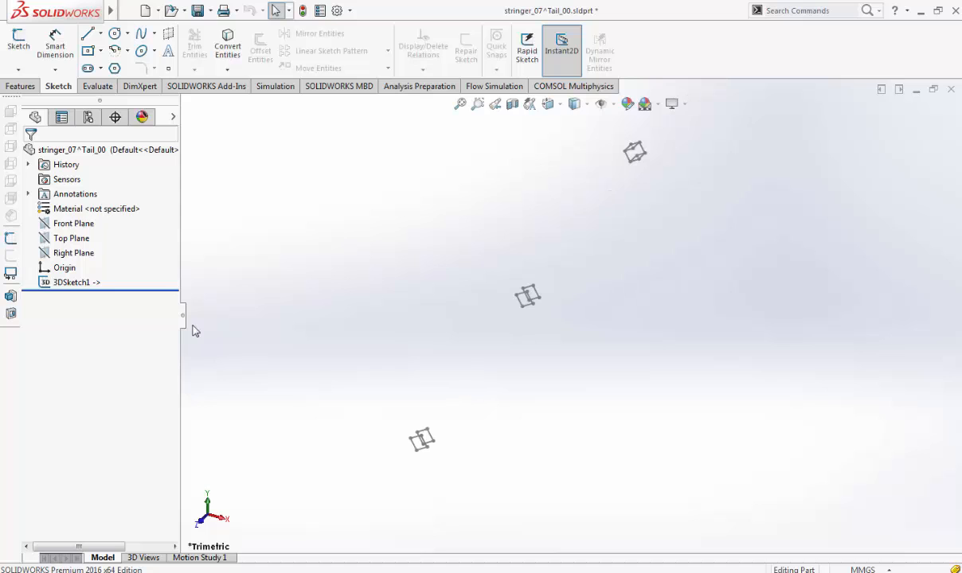
{"action": "left_click", "coordinate": [68, 282]}
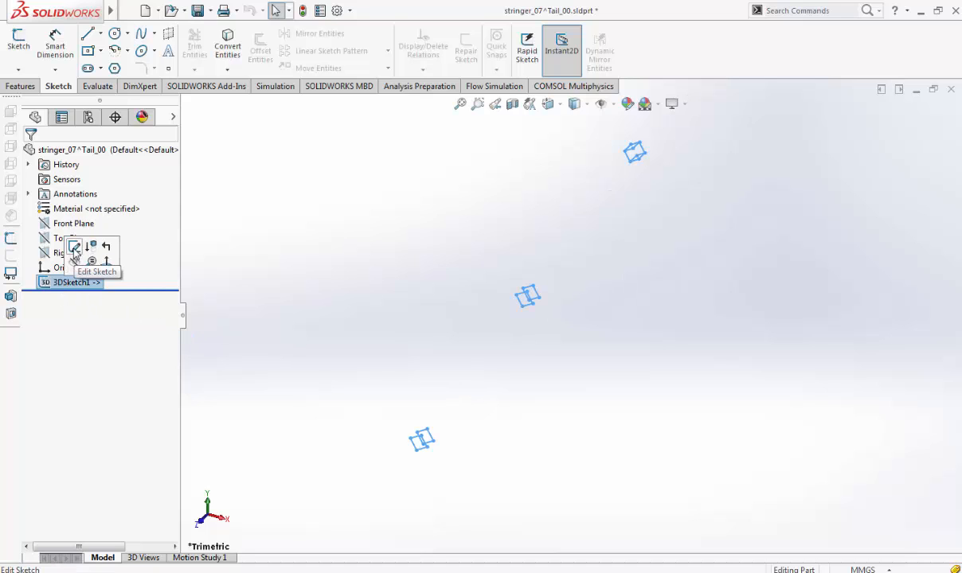
{"action": "left_click", "coordinate": [73, 249]}
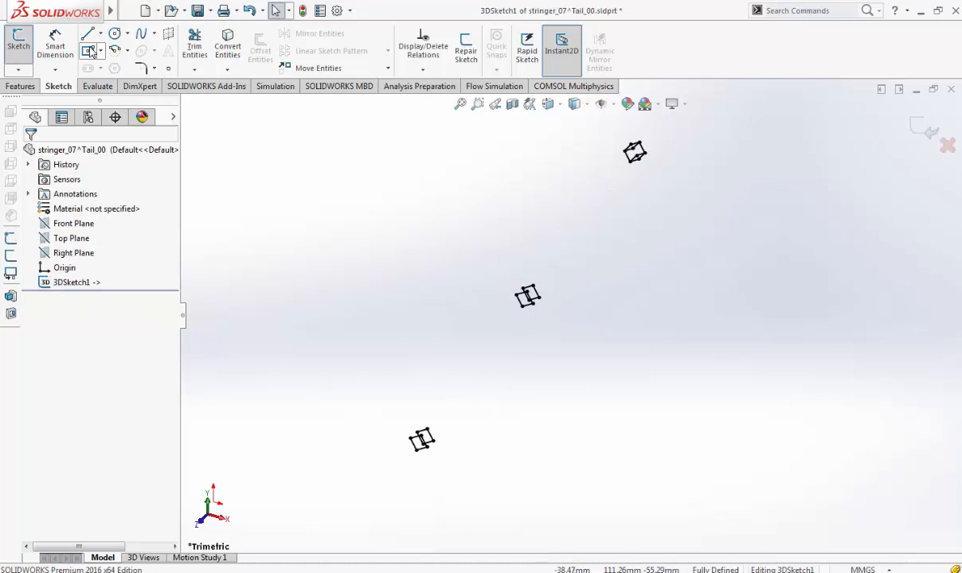
Step: Join the matching upper corners of the first former's two square outlines with a 5 mm line
{"action": "left_click", "coordinate": [88, 34]}
{"action": "scroll", "coordinate": [446, 422], "scroll_direction": "down", "scroll_amount": 5}
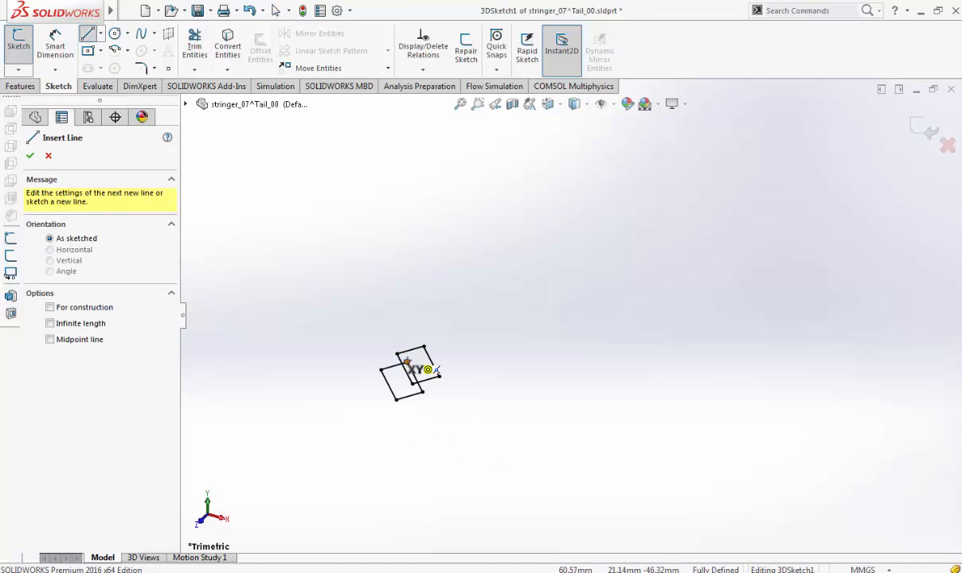
{"action": "scroll", "coordinate": [408, 357], "scroll_direction": "down", "scroll_amount": 1}
{"action": "left_click", "coordinate": [403, 354]}
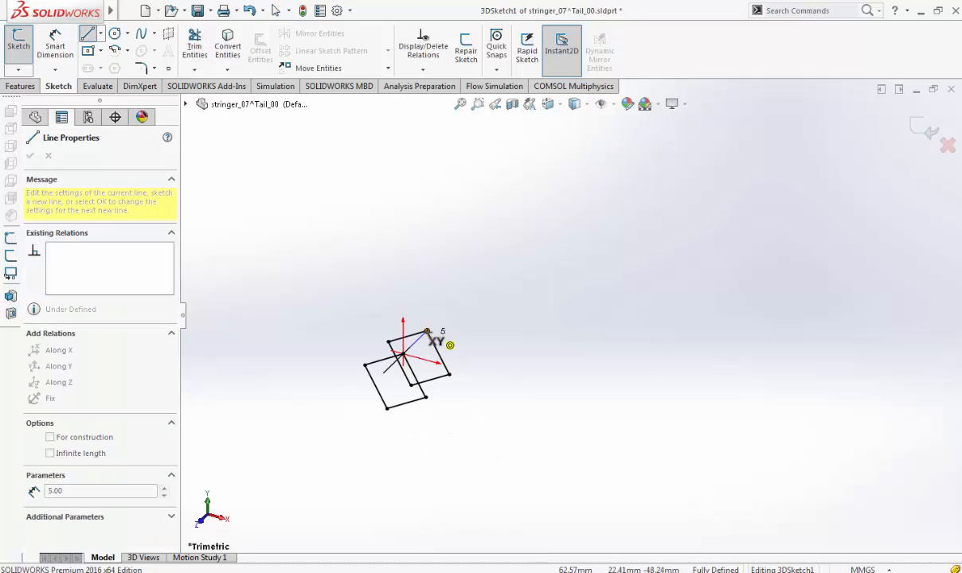
{"action": "left_click", "coordinate": [450, 333]}
Step: Run a line from that upper corner to the second former's front outline and bridge its two outlines with a 5 mm line
{"action": "scroll", "coordinate": [500, 329], "scroll_direction": "up", "scroll_amount": 6}
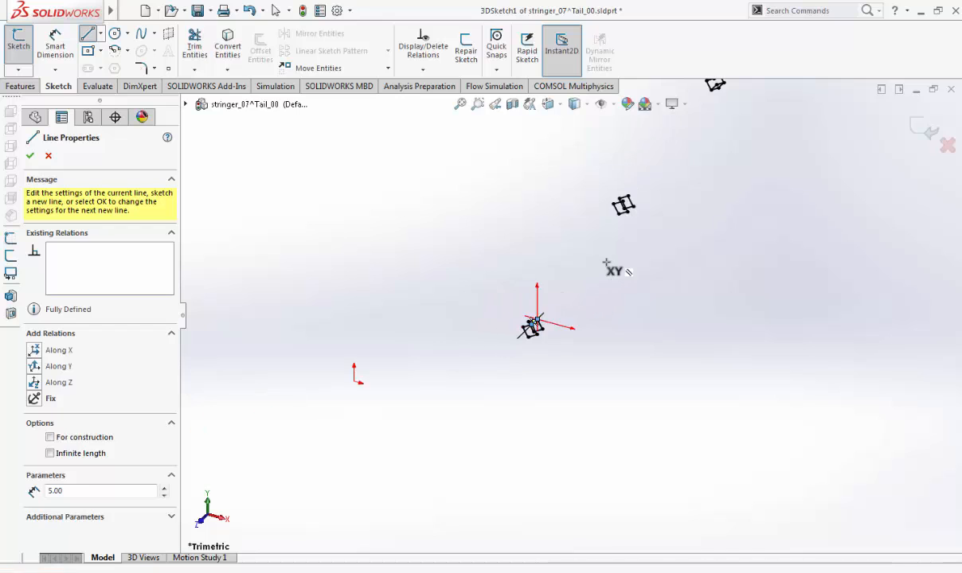
{"action": "scroll", "coordinate": [522, 358], "scroll_direction": "down", "scroll_amount": 4}
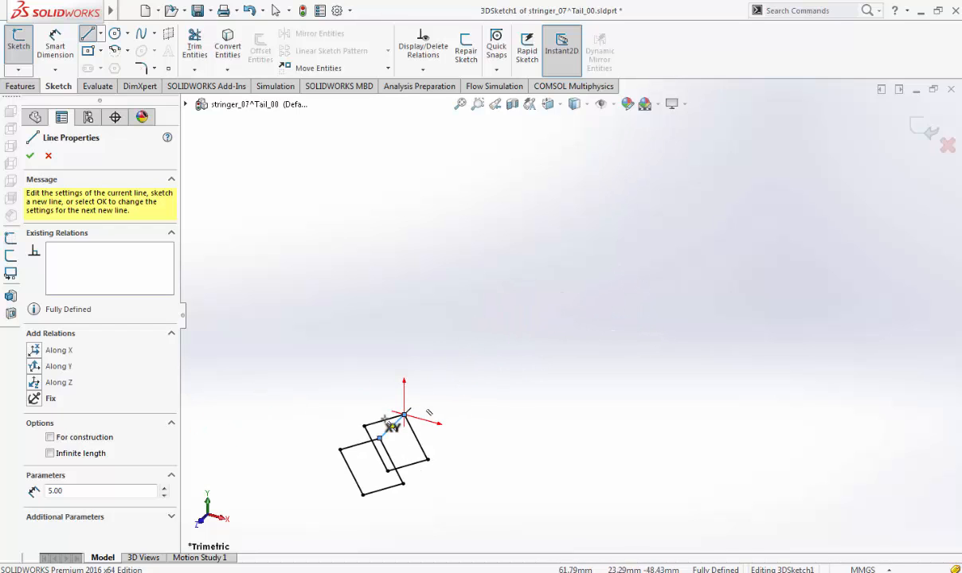
{"action": "left_click", "coordinate": [404, 414]}
{"action": "scroll", "coordinate": [607, 215], "scroll_direction": "up", "scroll_amount": 4}
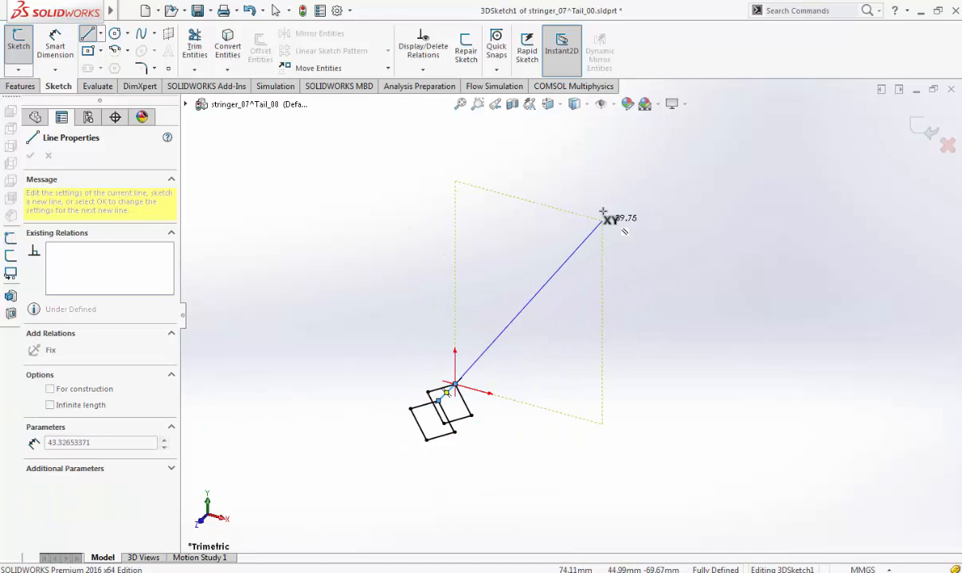
{"action": "scroll", "coordinate": [665, 171], "scroll_direction": "down", "scroll_amount": 5}
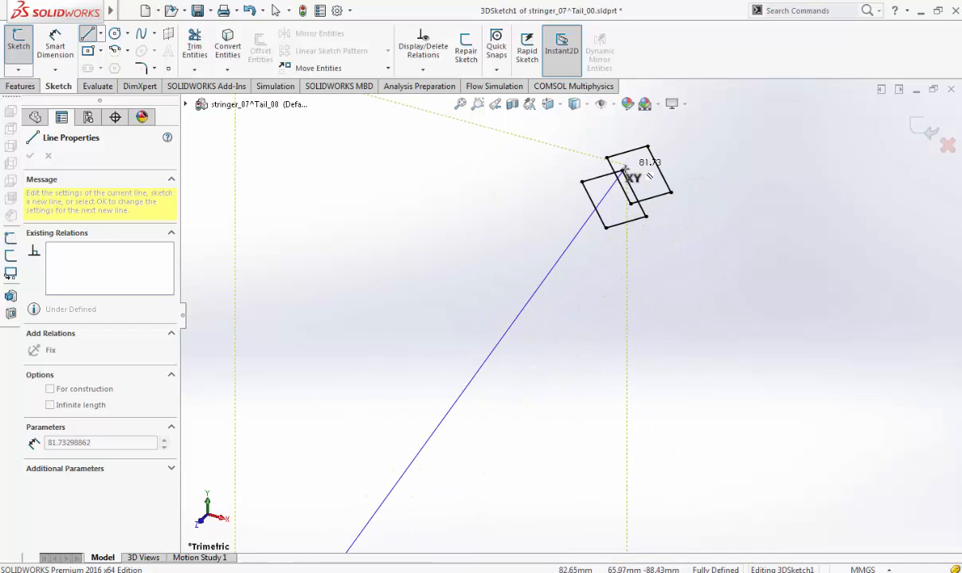
{"action": "left_click", "coordinate": [622, 172]}
{"action": "left_click", "coordinate": [622, 170]}
{"action": "left_click", "coordinate": [647, 146]}
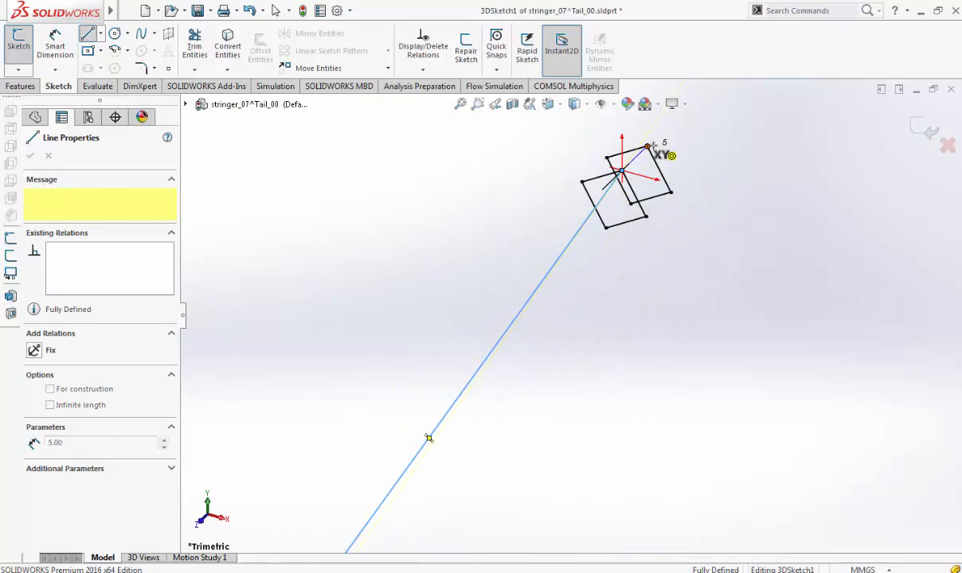
Step: Connect the second former's back corner to the third former's front outline and add the missing sides there, about 4.59 mm each
{"action": "scroll", "coordinate": [685, 147], "scroll_direction": "up", "scroll_amount": 6}
{"action": "scroll", "coordinate": [527, 372], "scroll_direction": "down", "scroll_amount": 4}
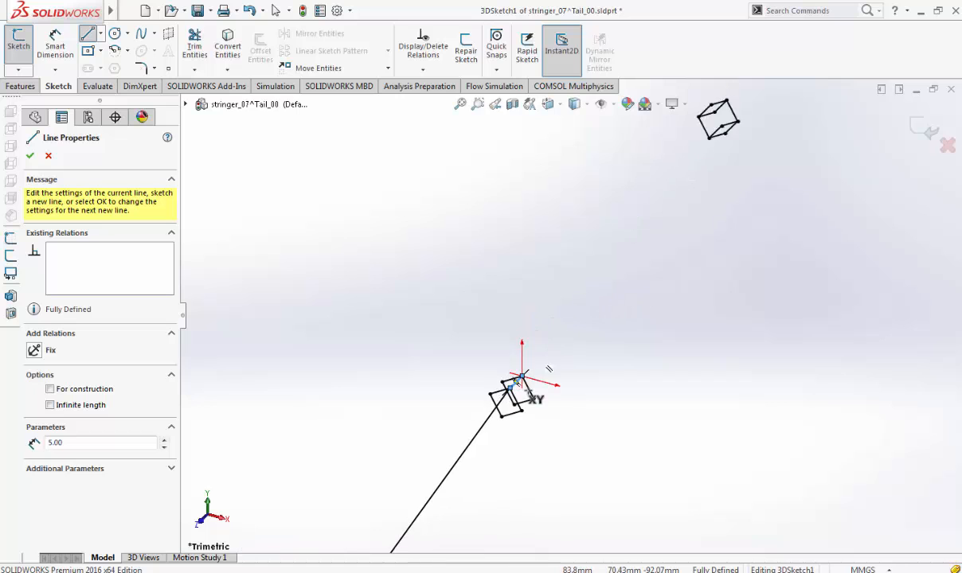
{"action": "scroll", "coordinate": [659, 226], "scroll_direction": "up", "scroll_amount": 6}
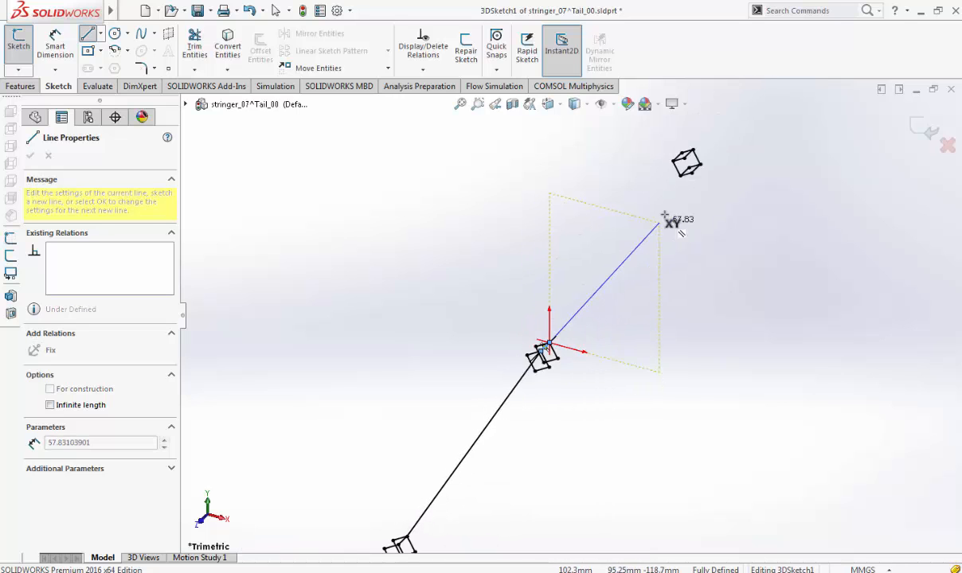
{"action": "scroll", "coordinate": [671, 195], "scroll_direction": "down", "scroll_amount": 4}
{"action": "scroll", "coordinate": [647, 228], "scroll_direction": "down", "scroll_amount": 3}
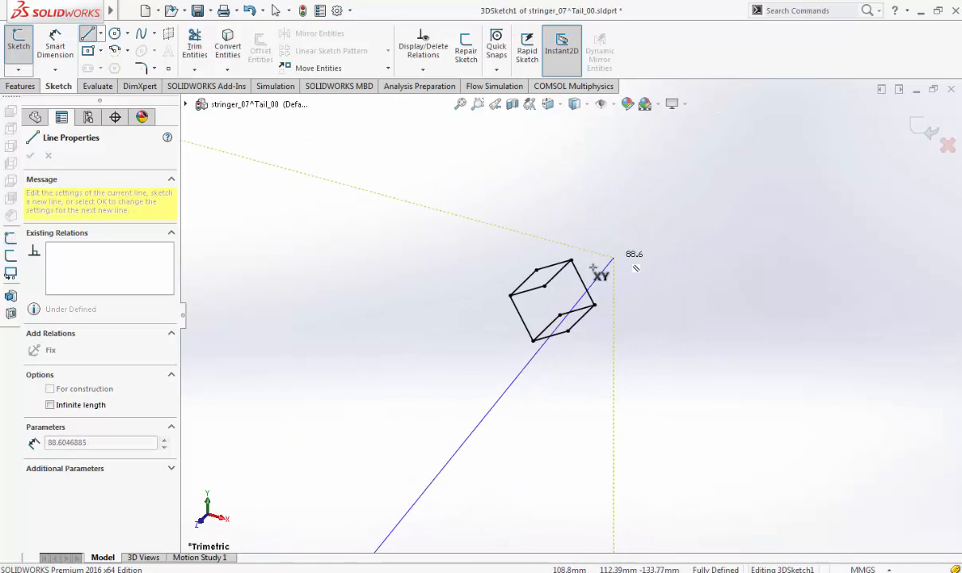
{"action": "left_click", "coordinate": [545, 287]}
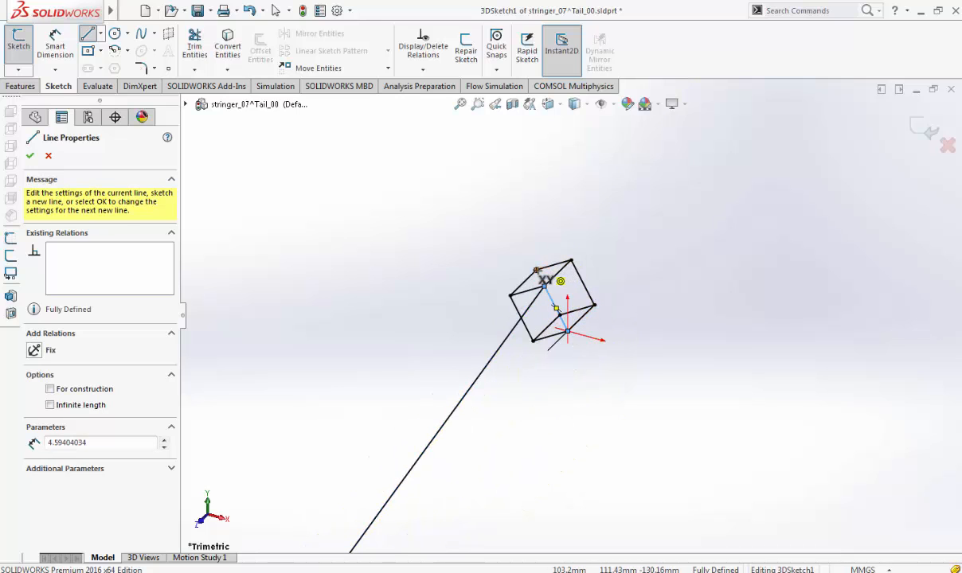
{"action": "left_click", "coordinate": [594, 305]}
{"action": "scroll", "coordinate": [585, 295], "scroll_direction": "up", "scroll_amount": 3}
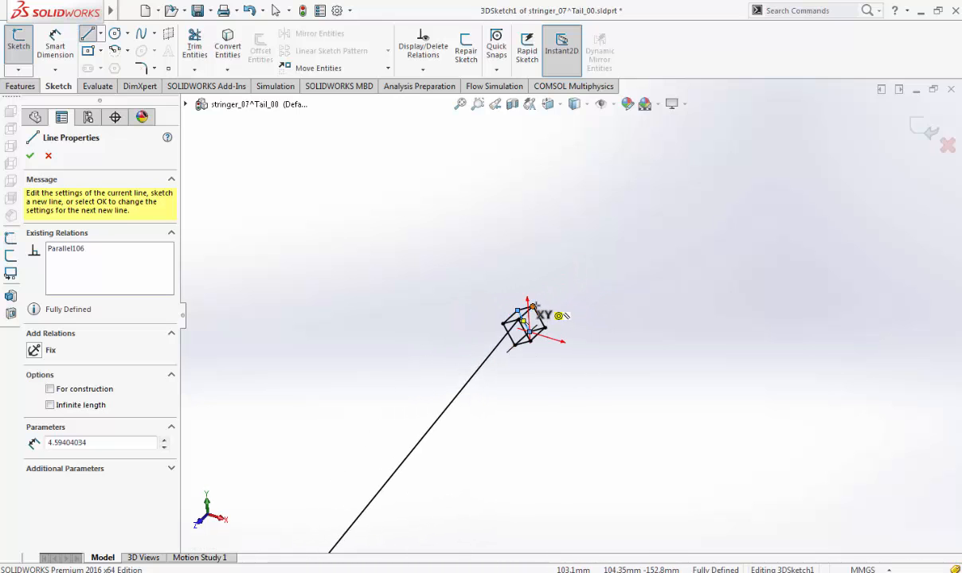
Step: Run a line about 95.6 mm long to the fourth former's front outline and join its lower corners with a 5 mm line
{"action": "scroll", "coordinate": [669, 167], "scroll_direction": "down", "scroll_amount": 5}
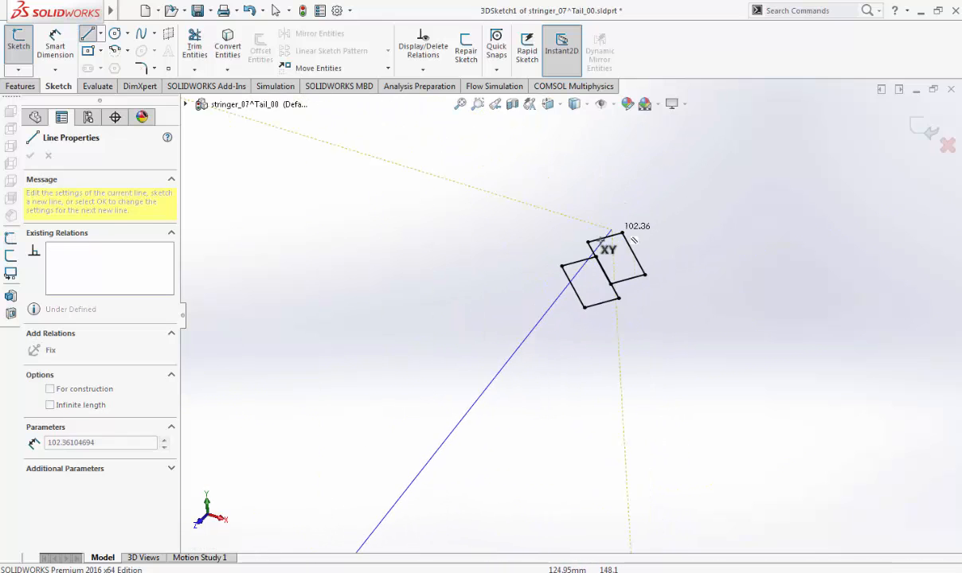
{"action": "double_click", "coordinate": [595, 256]}
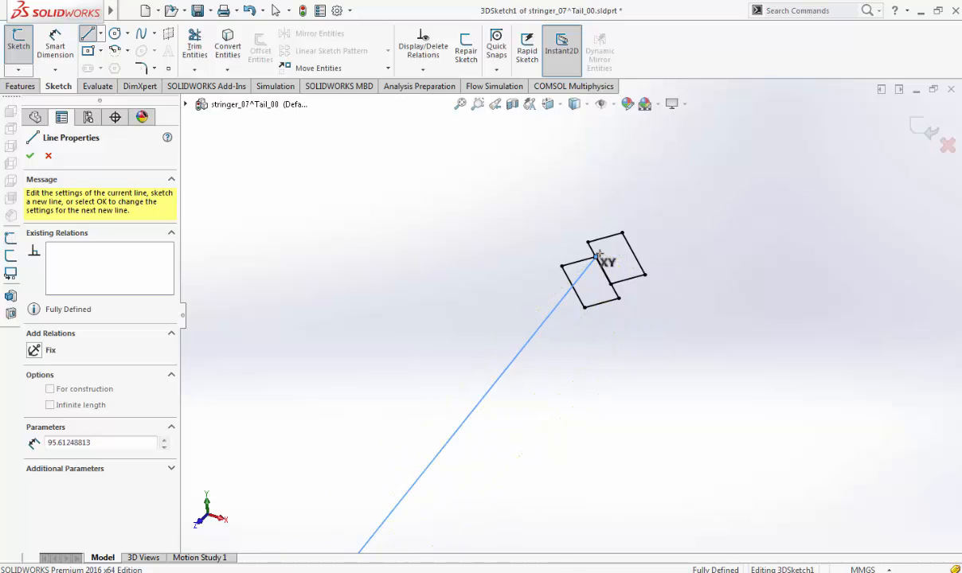
{"action": "left_click", "coordinate": [619, 299]}
{"action": "double_click", "coordinate": [644, 275]}
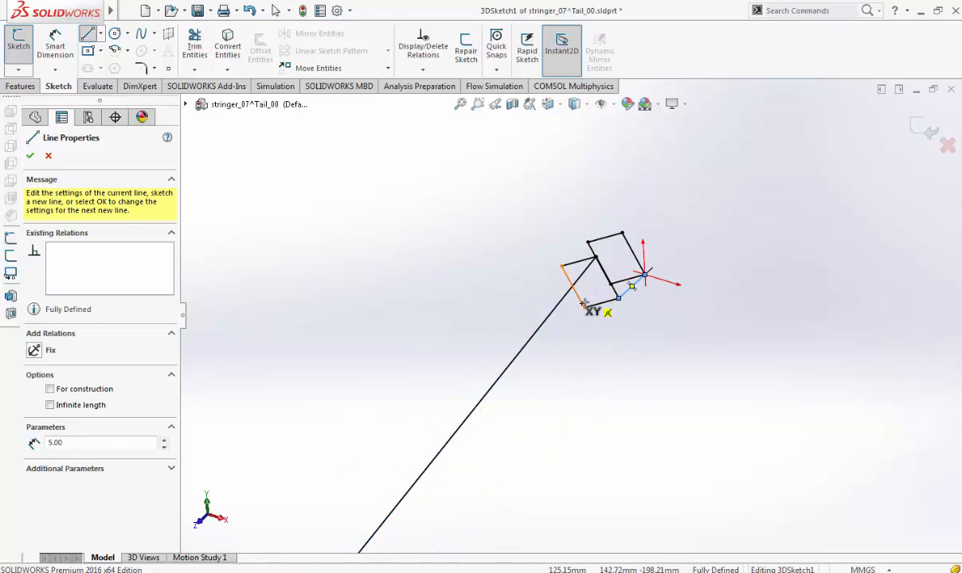
{"action": "left_click", "coordinate": [582, 303]}
{"action": "double_click", "coordinate": [611, 284]}
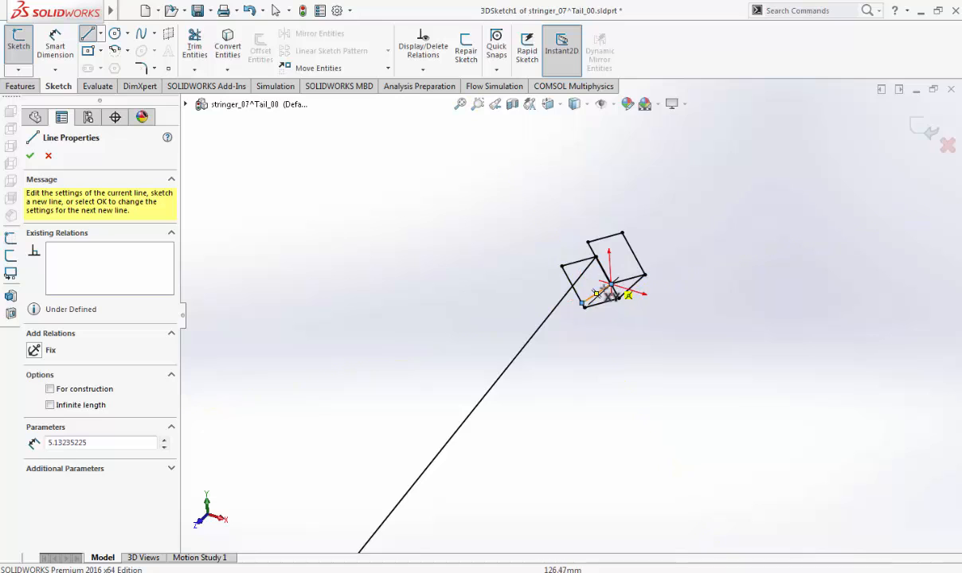
{"action": "key", "text": "ctrl+z"}
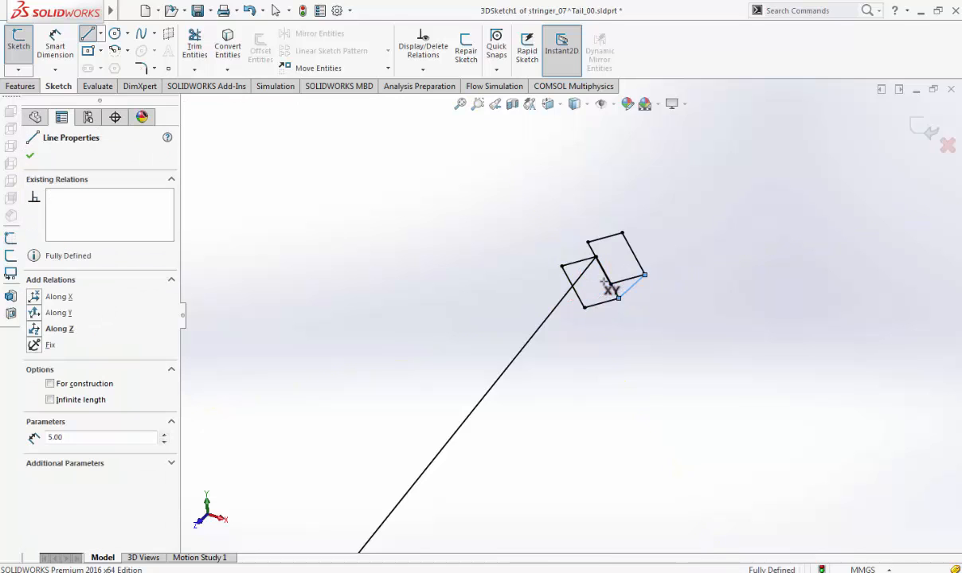
Step: Join the remaining matching corners of the fourth former's front and back outlines with 5 mm lines
{"action": "scroll", "coordinate": [600, 242], "scroll_direction": "down", "scroll_amount": 3}
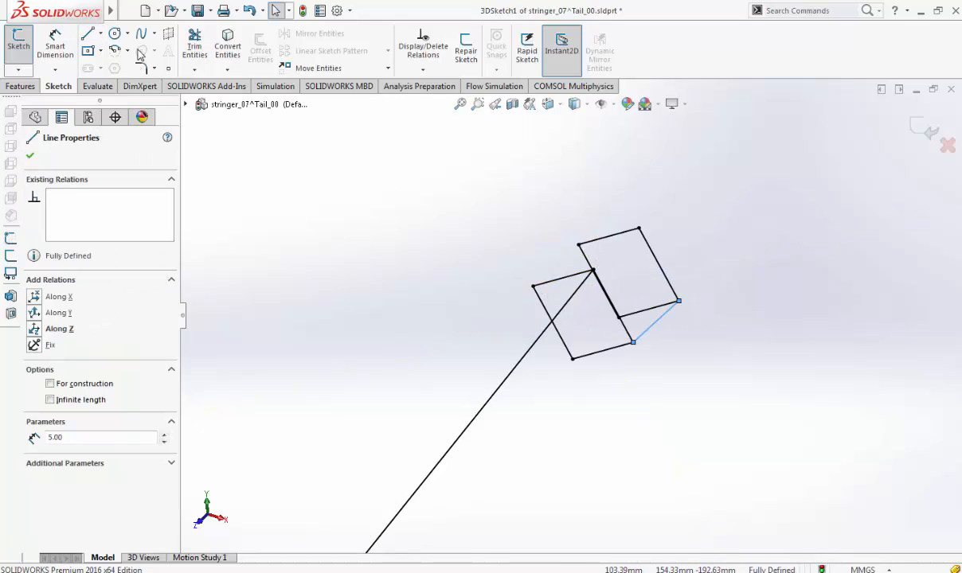
{"action": "left_click", "coordinate": [93, 37]}
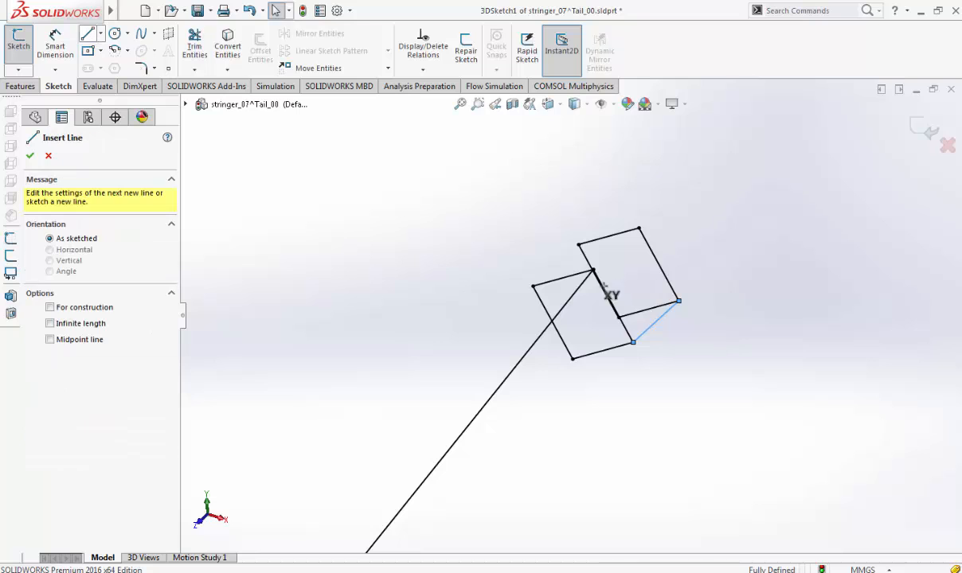
{"action": "left_click", "coordinate": [532, 286]}
{"action": "double_click", "coordinate": [579, 245]}
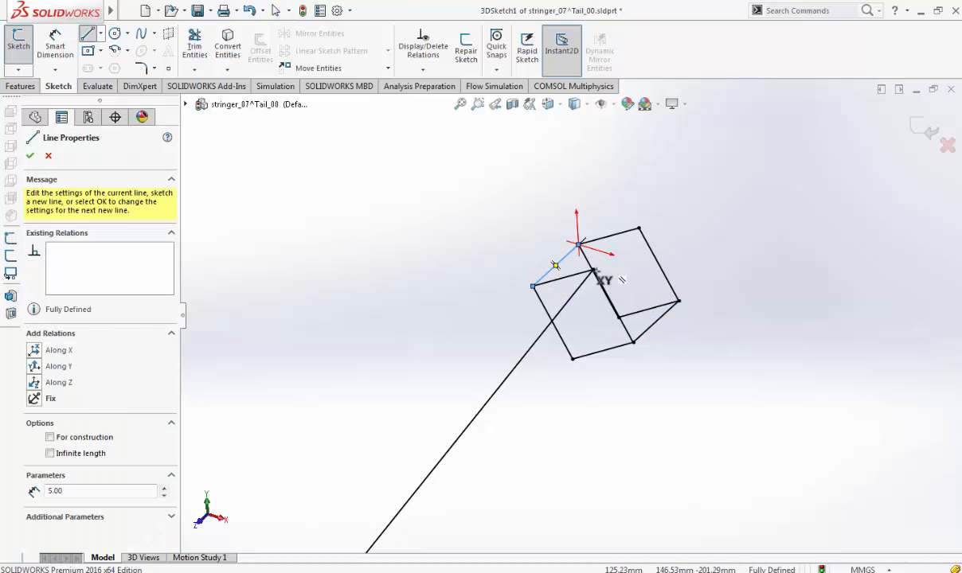
{"action": "left_click", "coordinate": [572, 359]}
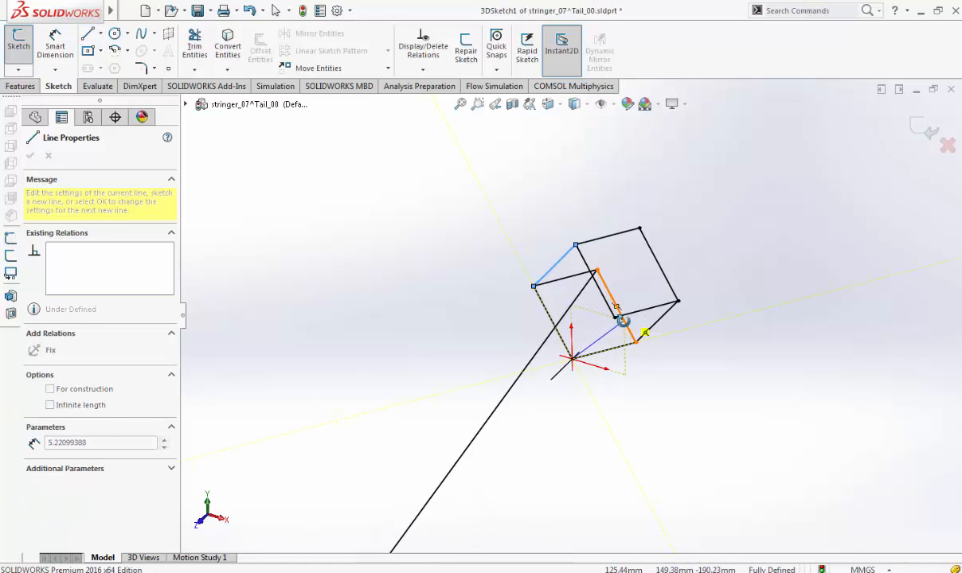
{"action": "double_click", "coordinate": [614, 316]}
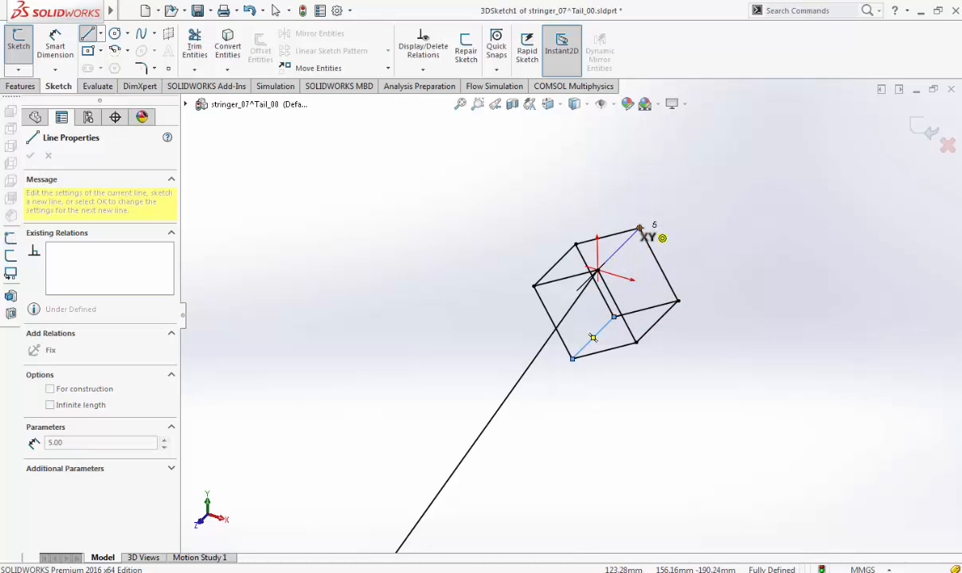
{"action": "scroll", "coordinate": [644, 232], "scroll_direction": "up", "scroll_amount": 3}
{"action": "scroll", "coordinate": [679, 235], "scroll_direction": "up", "scroll_amount": 5}
{"action": "scroll", "coordinate": [656, 228], "scroll_direction": "down", "scroll_amount": 4}
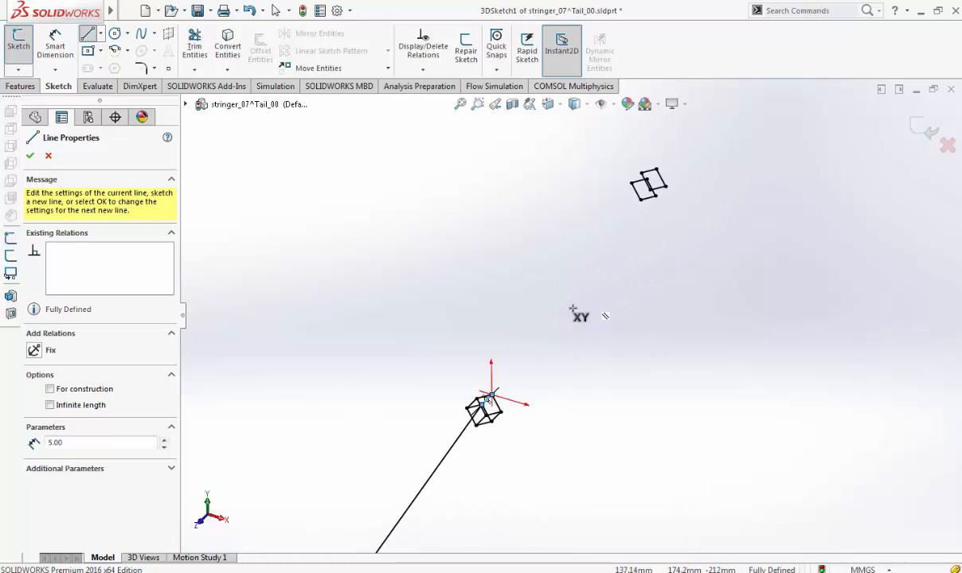
{"action": "scroll", "coordinate": [498, 387], "scroll_direction": "down", "scroll_amount": 2}
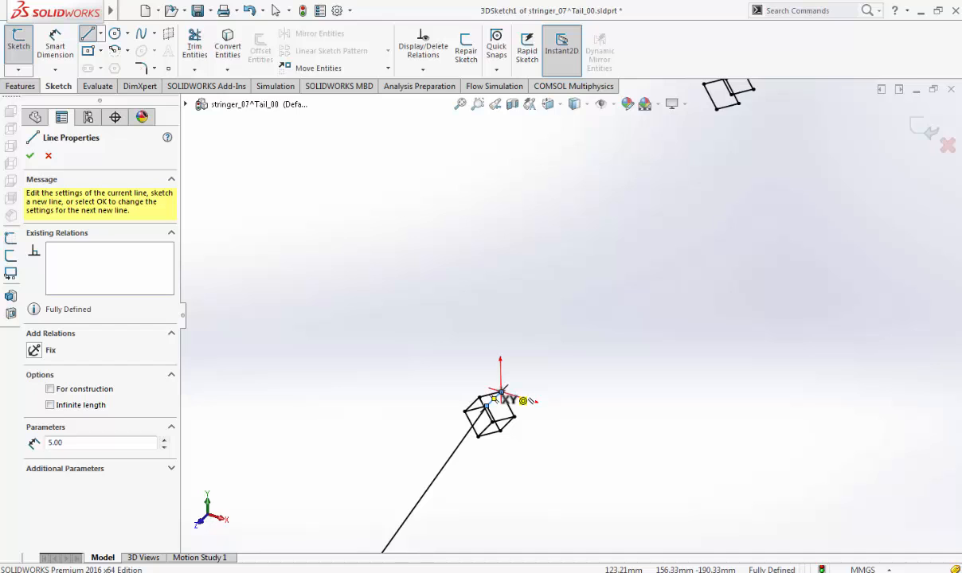
{"action": "left_click", "coordinate": [500, 393]}
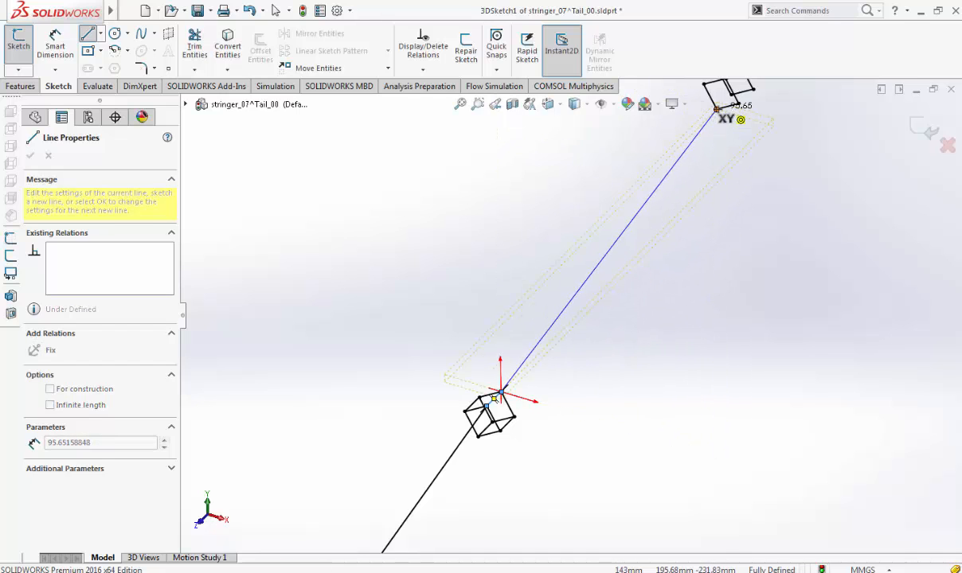
{"action": "scroll", "coordinate": [641, 271], "scroll_direction": "up", "scroll_amount": 2}
{"action": "scroll", "coordinate": [667, 180], "scroll_direction": "down", "scroll_amount": 3}
{"action": "key", "text": "ctrl+b"}
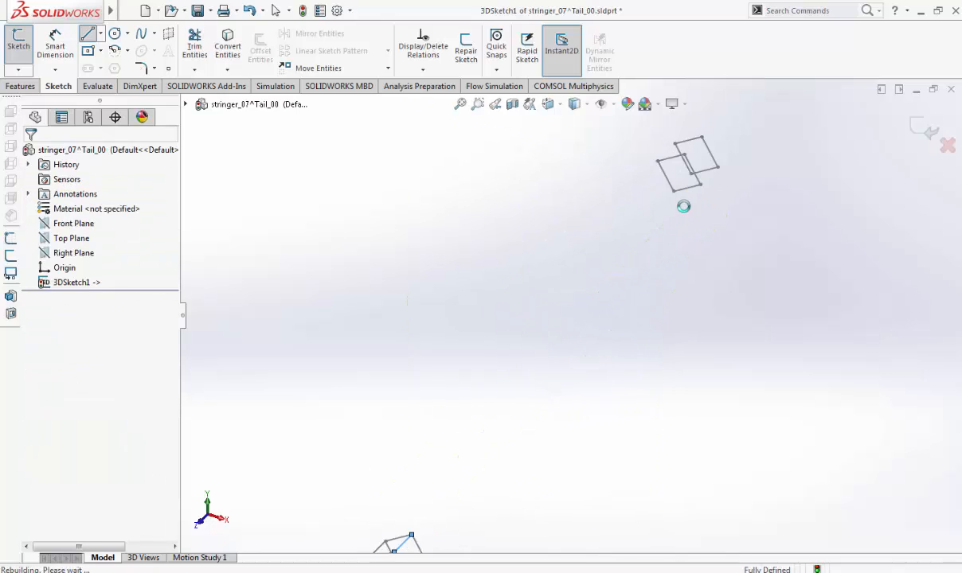
{"action": "scroll", "coordinate": [625, 367], "scroll_direction": "down", "scroll_amount": 5}
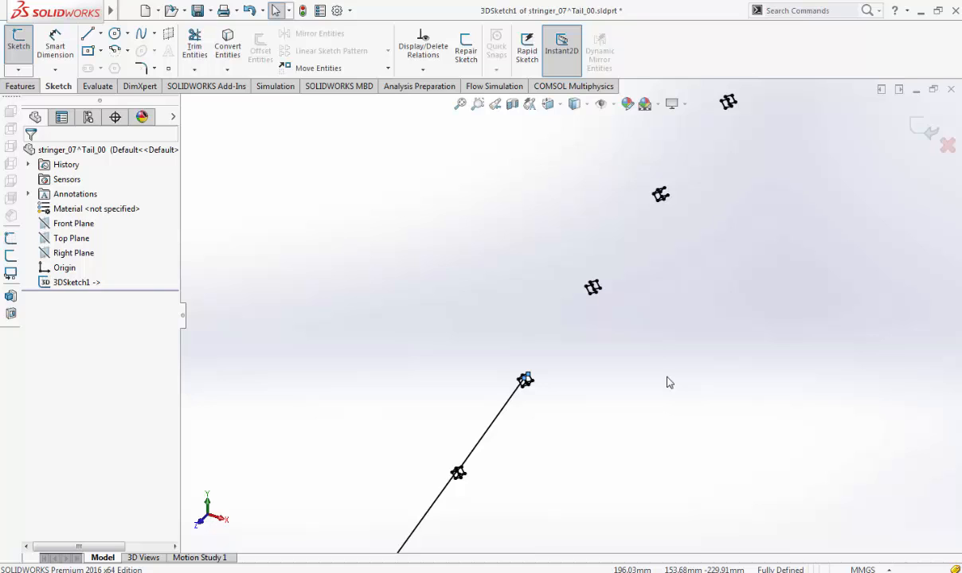
{"action": "left_click", "coordinate": [55, 283]}
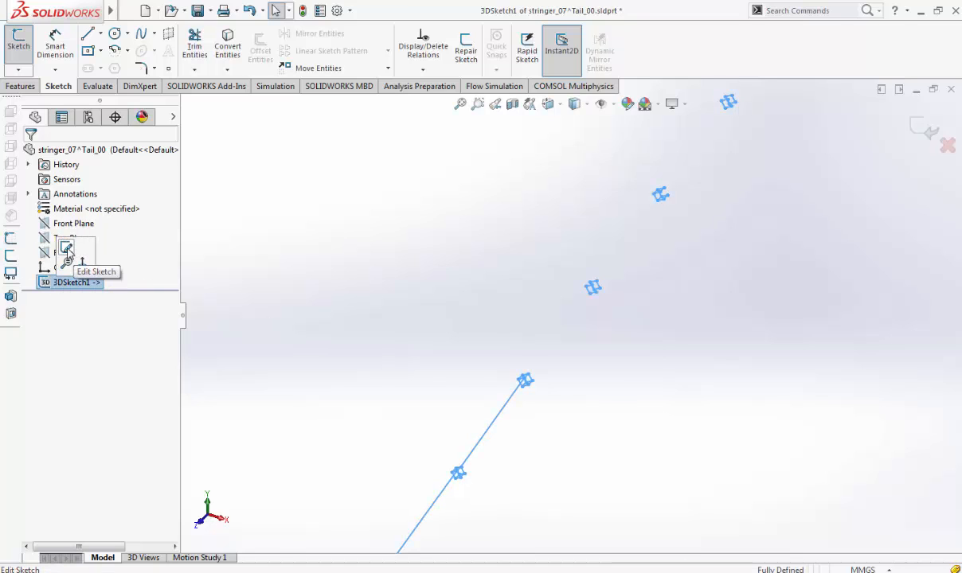
{"action": "left_click", "coordinate": [69, 282]}
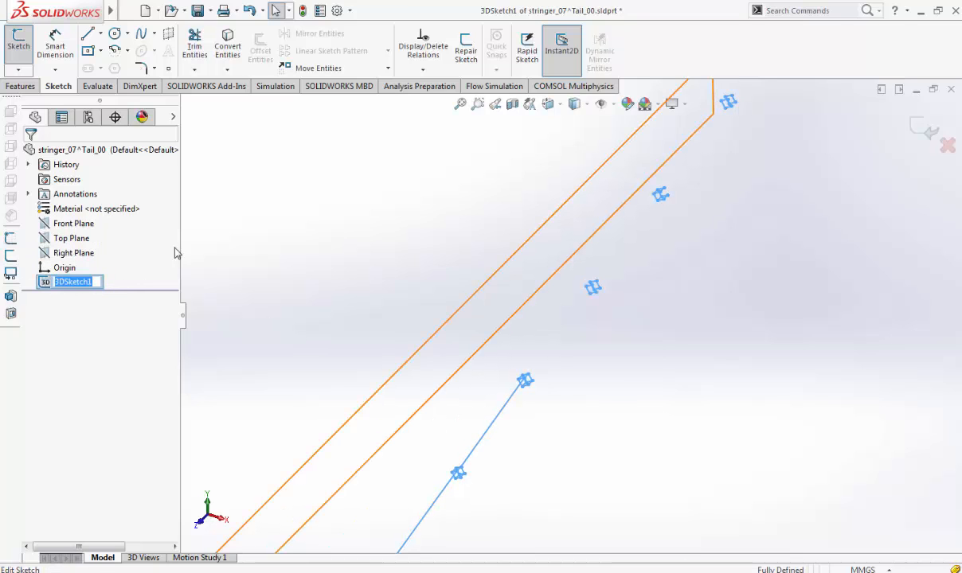
{"action": "left_click", "coordinate": [627, 345]}
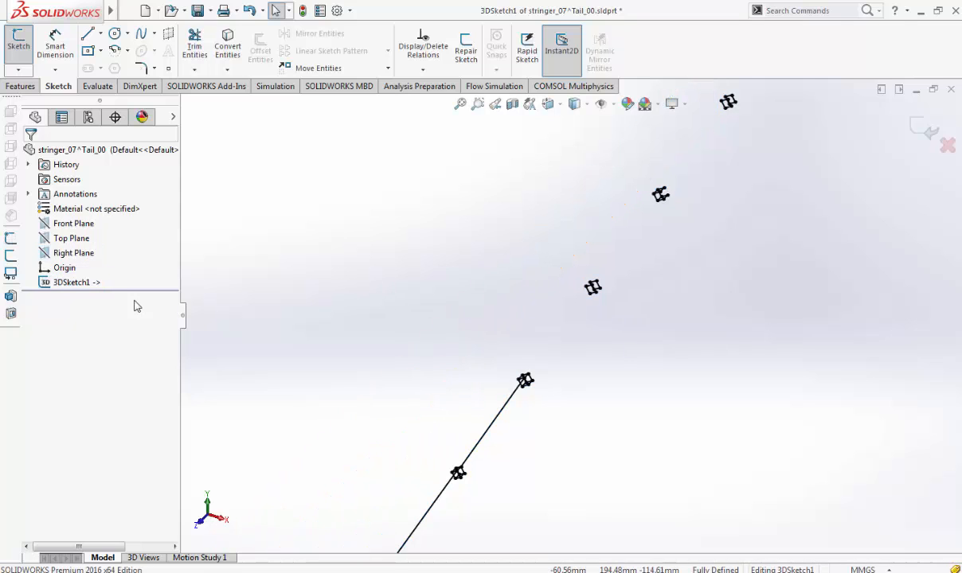
{"action": "left_click", "coordinate": [65, 285]}
{"action": "left_click", "coordinate": [71, 252]}
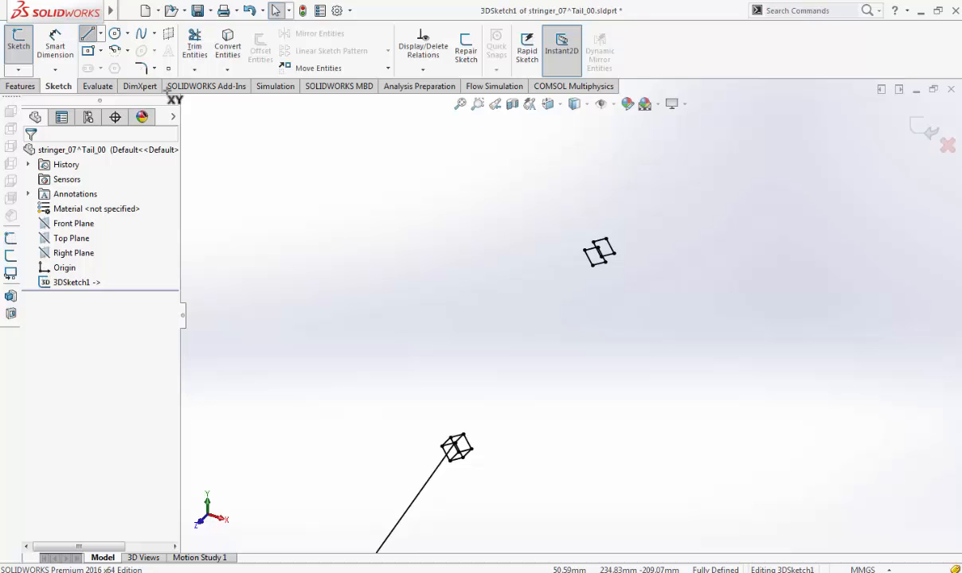
Step: Connect the fourth former's back corner to the fifth former's front outline with a line about 95.6 mm long, then bridge that pair with a 5 mm line
{"action": "scroll", "coordinate": [472, 422], "scroll_direction": "down", "scroll_amount": 3}
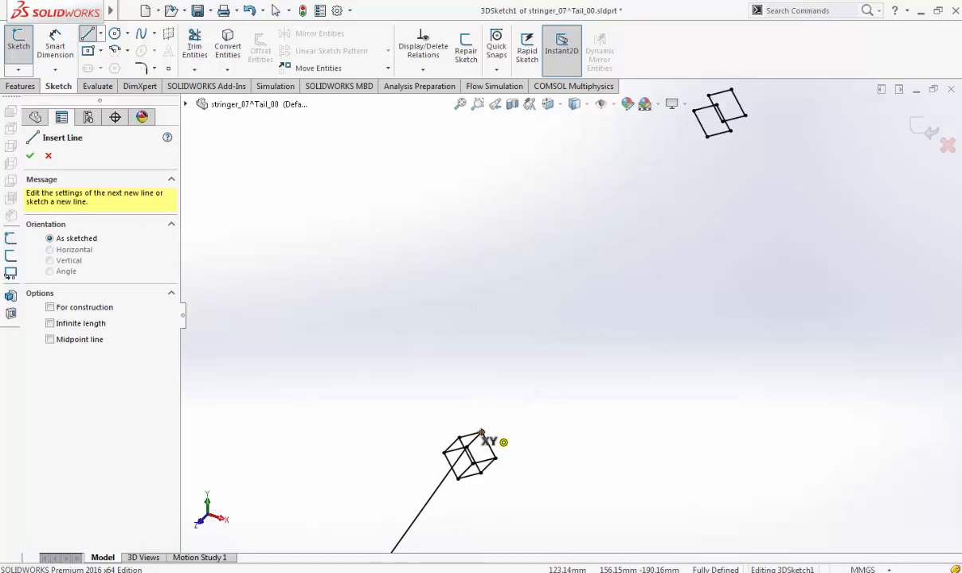
{"action": "left_click", "coordinate": [481, 432]}
{"action": "left_click", "coordinate": [715, 104]}
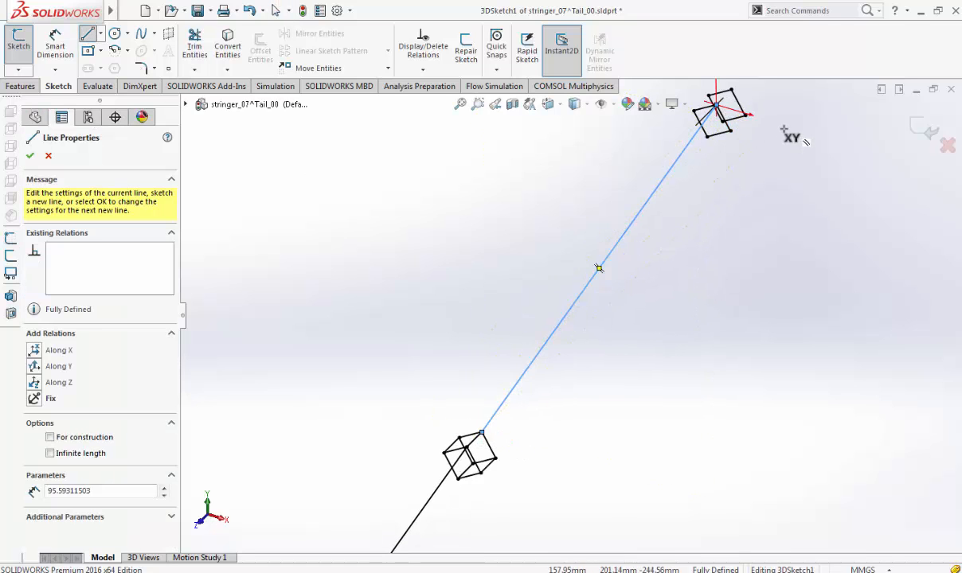
{"action": "scroll", "coordinate": [784, 129], "scroll_direction": "up", "scroll_amount": 3}
{"action": "scroll", "coordinate": [729, 143], "scroll_direction": "down", "scroll_amount": 7}
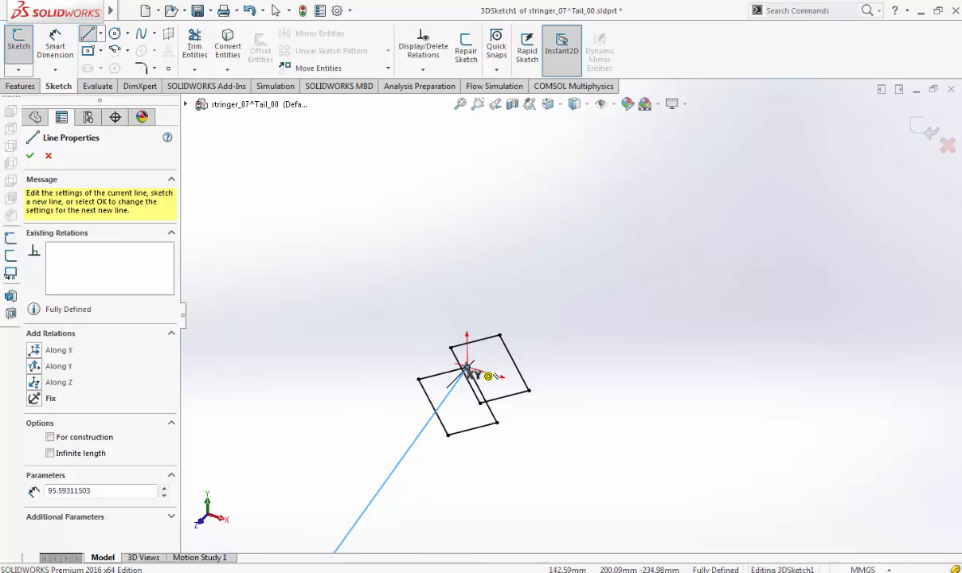
{"action": "left_click", "coordinate": [468, 372]}
{"action": "left_click", "coordinate": [500, 335]}
{"action": "scroll", "coordinate": [572, 285], "scroll_direction": "up", "scroll_amount": 9}
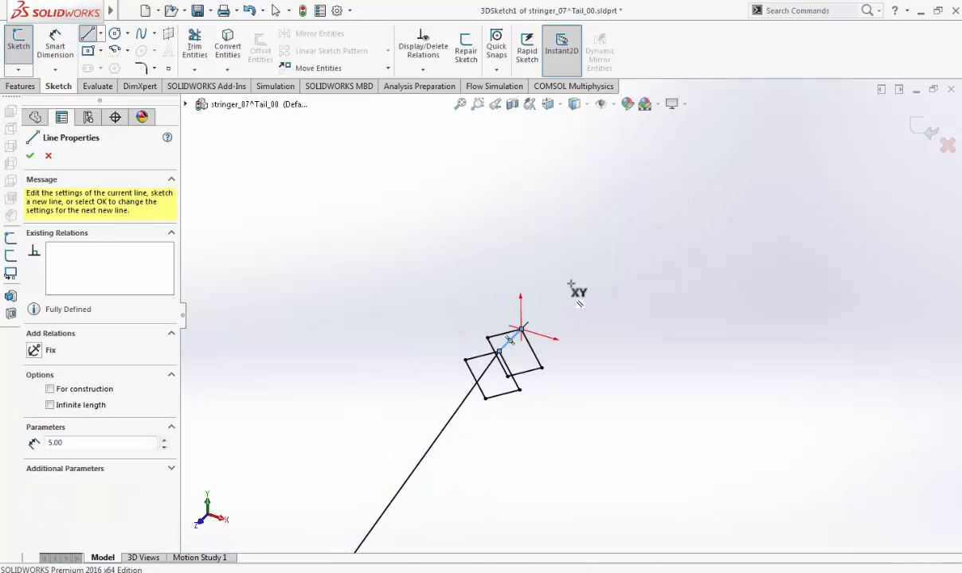
Step: Try to connect the fifth former's back corner to the sixth former's front outline with a line about 89.7 mm long, then undo it
{"action": "scroll", "coordinate": [648, 244], "scroll_direction": "down", "scroll_amount": 5}
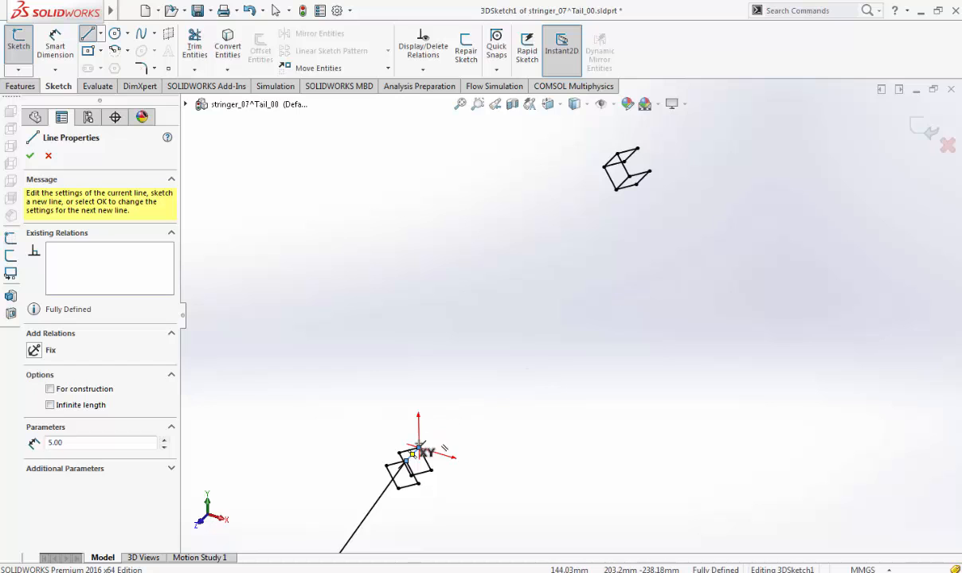
{"action": "left_click", "coordinate": [419, 448]}
{"action": "left_click", "coordinate": [619, 166]}
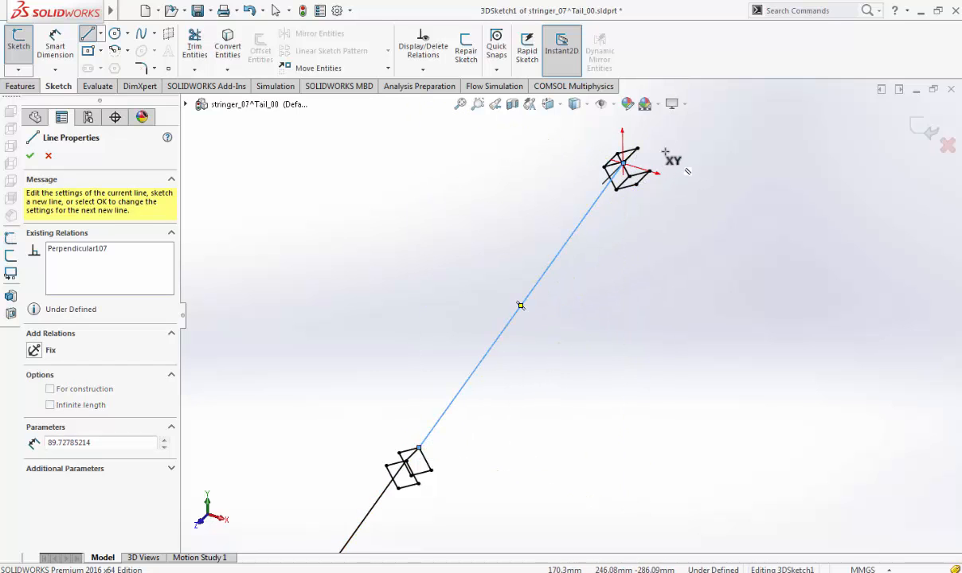
{"action": "scroll", "coordinate": [619, 197], "scroll_direction": "down", "scroll_amount": 2}
{"action": "scroll", "coordinate": [572, 250], "scroll_direction": "down", "scroll_amount": 3}
{"action": "scroll", "coordinate": [555, 250], "scroll_direction": "down", "scroll_amount": 5}
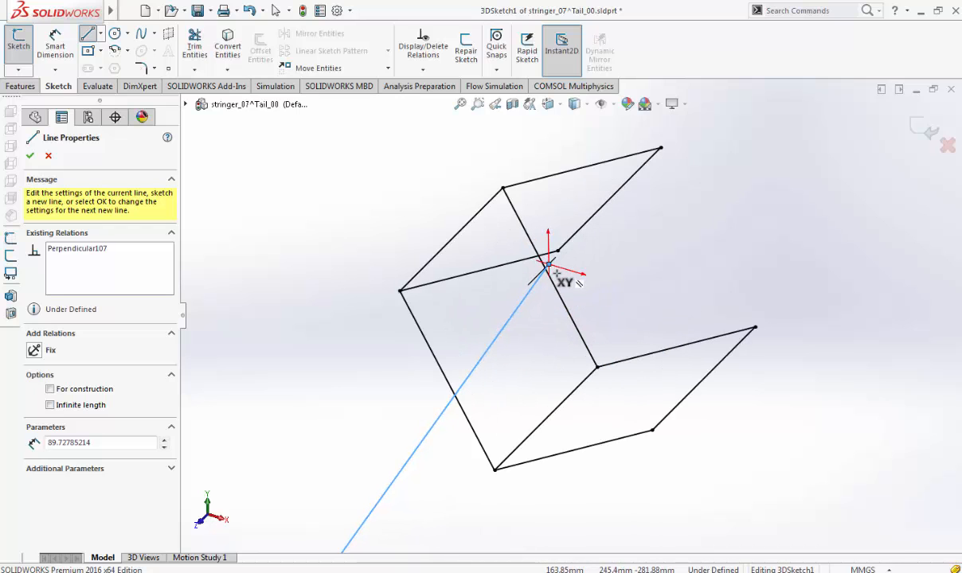
{"action": "key", "text": "ctrl+z"}
{"action": "scroll", "coordinate": [546, 277], "scroll_direction": "down", "scroll_amount": 2}
{"action": "scroll", "coordinate": [542, 404], "scroll_direction": "up", "scroll_amount": 6}
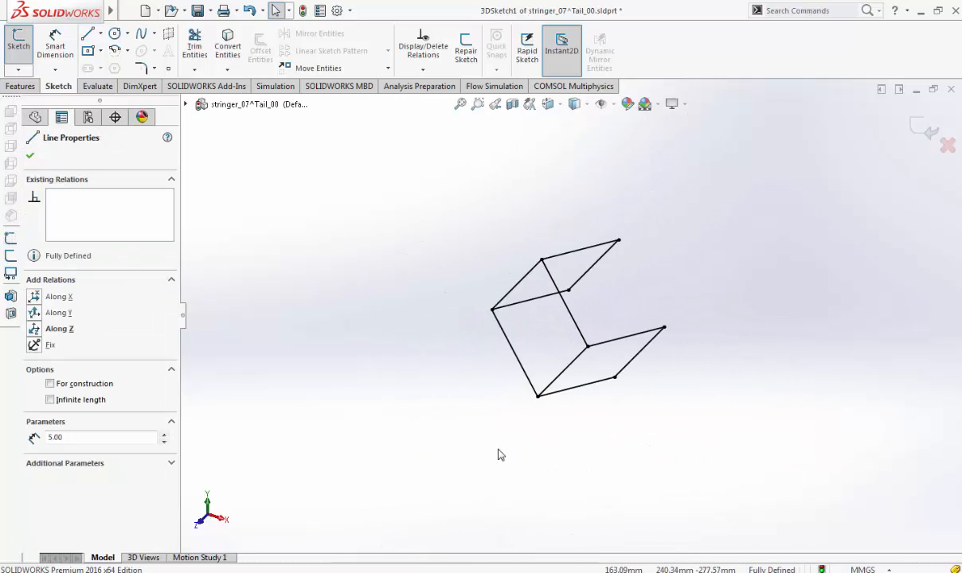
{"action": "scroll", "coordinate": [452, 480], "scroll_direction": "up", "scroll_amount": 9}
{"action": "scroll", "coordinate": [452, 480], "scroll_direction": "down", "scroll_amount": 3}
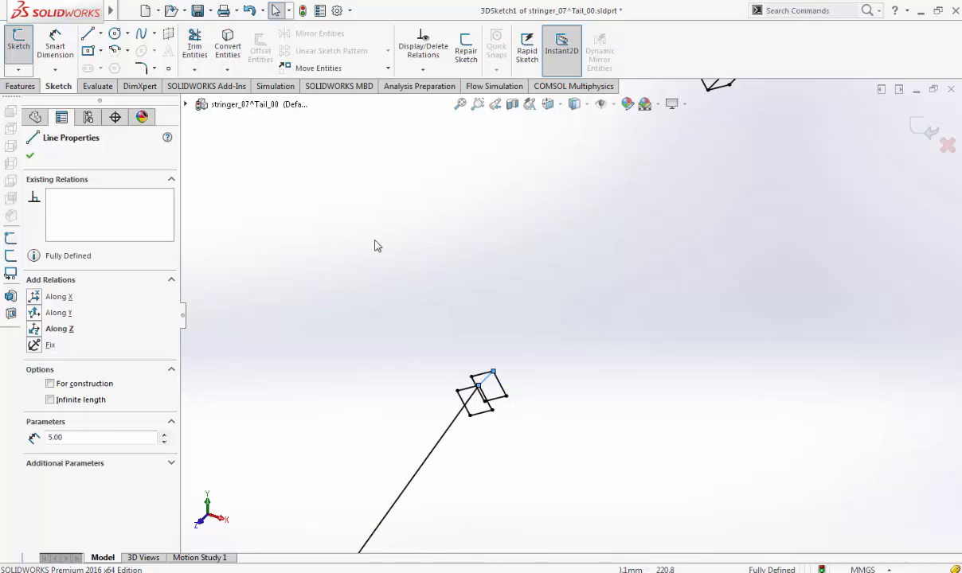
Step: Connect the fifth former's back corner to the matching corner of the sixth former's front outline with a line about 95.6 mm long
{"action": "key", "text": "l"}
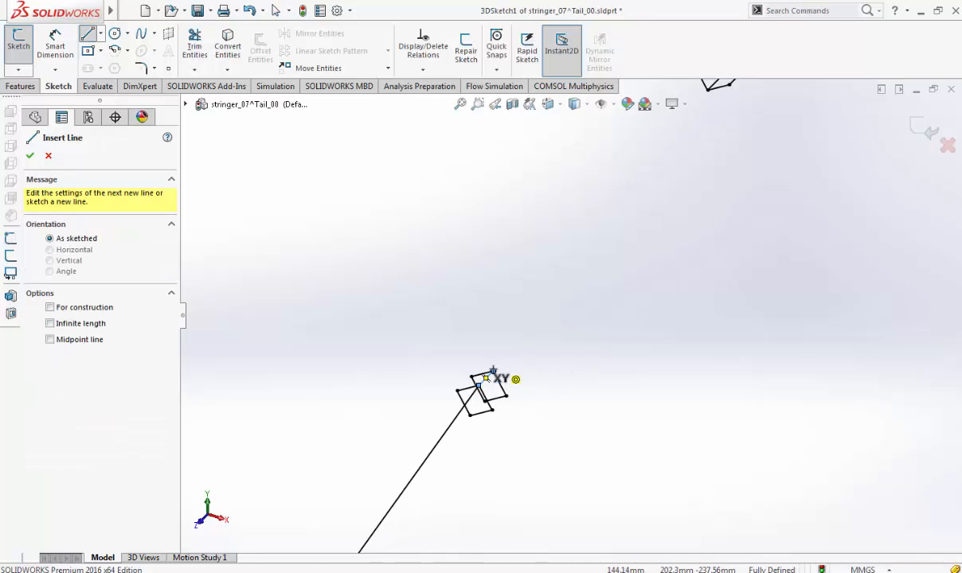
{"action": "left_click", "coordinate": [484, 379]}
{"action": "scroll", "coordinate": [677, 159], "scroll_direction": "down", "scroll_amount": 2}
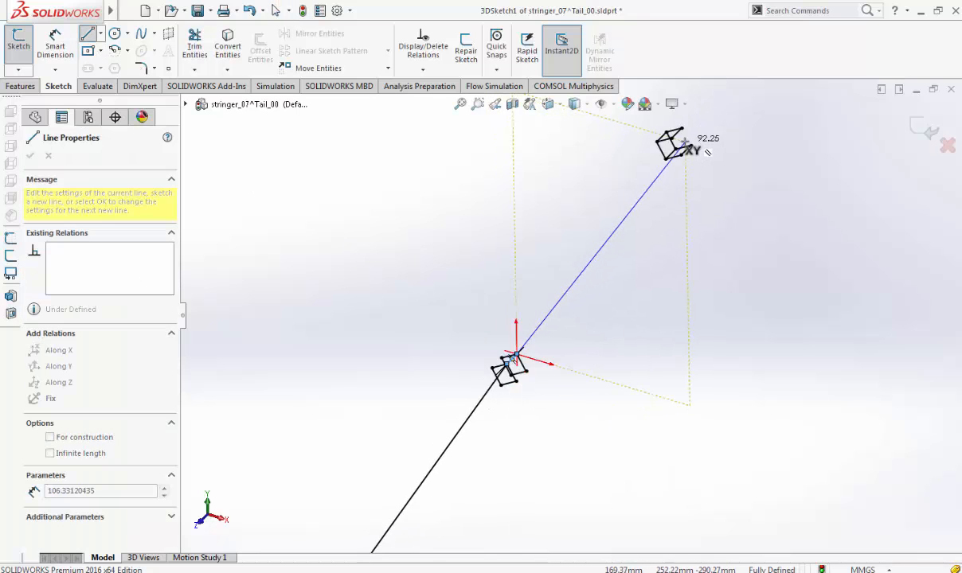
{"action": "scroll", "coordinate": [651, 196], "scroll_direction": "down", "scroll_amount": 4}
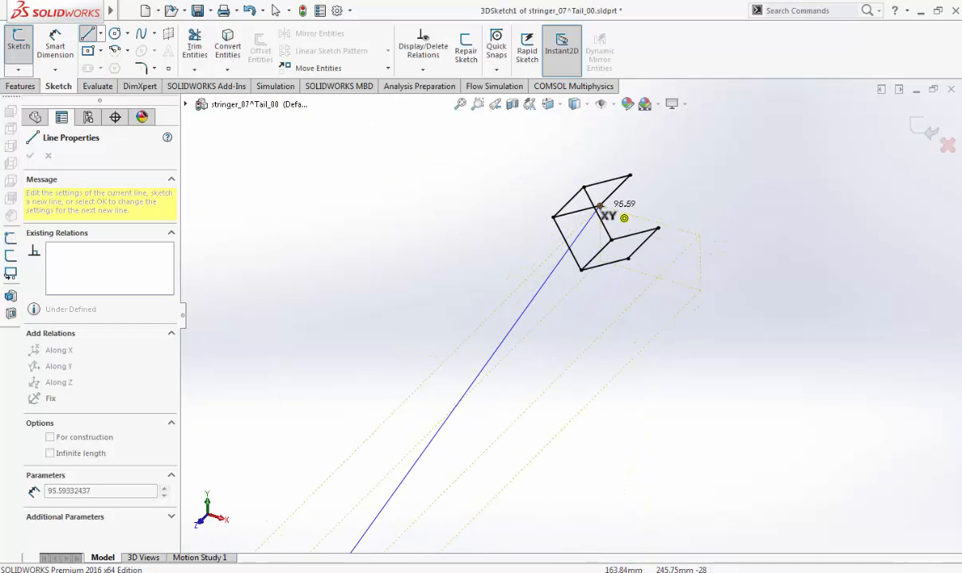
{"action": "left_click", "coordinate": [600, 205]}
{"action": "left_click", "coordinate": [600, 206]}
Step: Close the sixth former's front and back outlines by adding the missing 5 mm side to each
{"action": "left_click", "coordinate": [628, 259]}
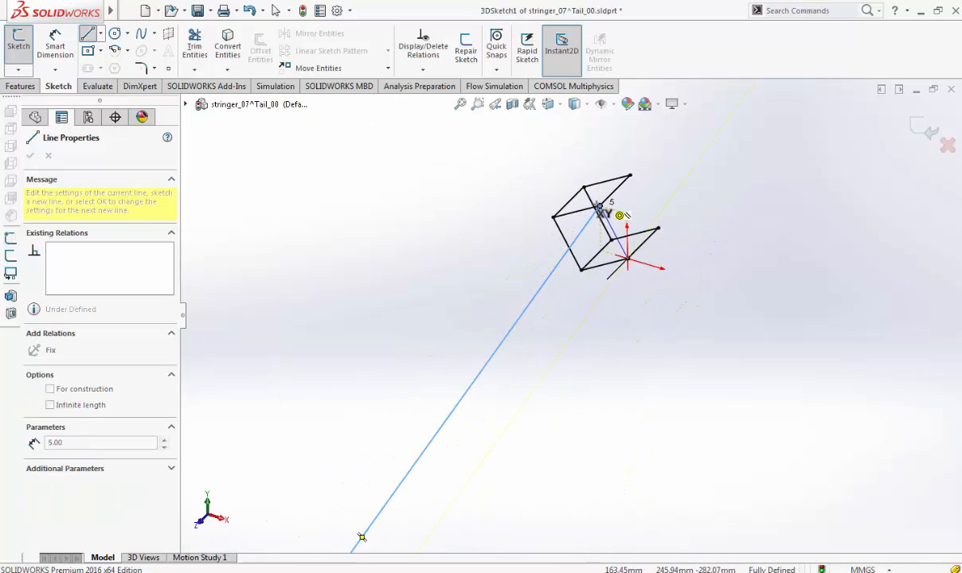
{"action": "left_click", "coordinate": [600, 205]}
{"action": "left_click", "coordinate": [629, 175]}
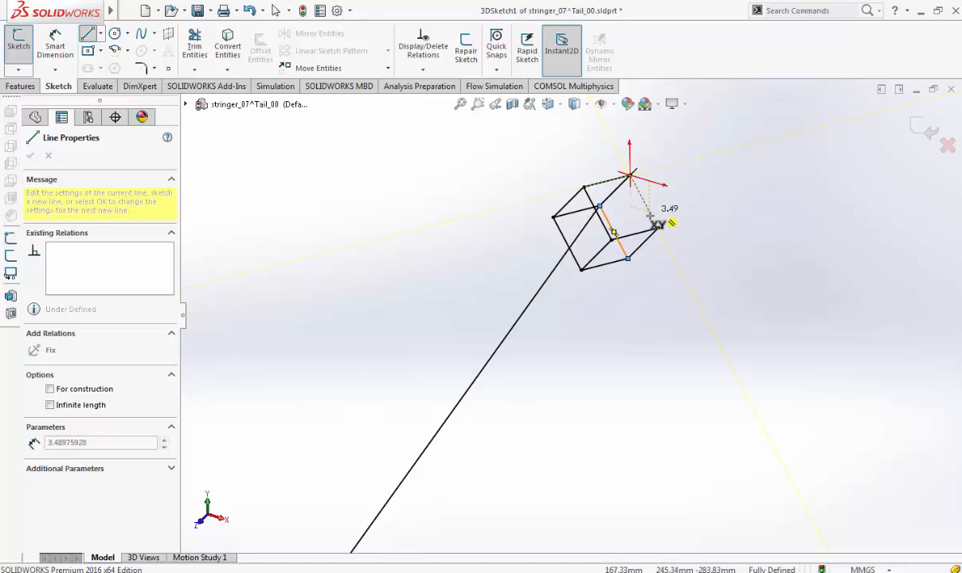
{"action": "left_click", "coordinate": [658, 227]}
Step: Try to run a line about 95.6 mm long from the sixth former's back corner to the seventh former's front outline, then undo it
{"action": "left_click", "coordinate": [629, 175]}
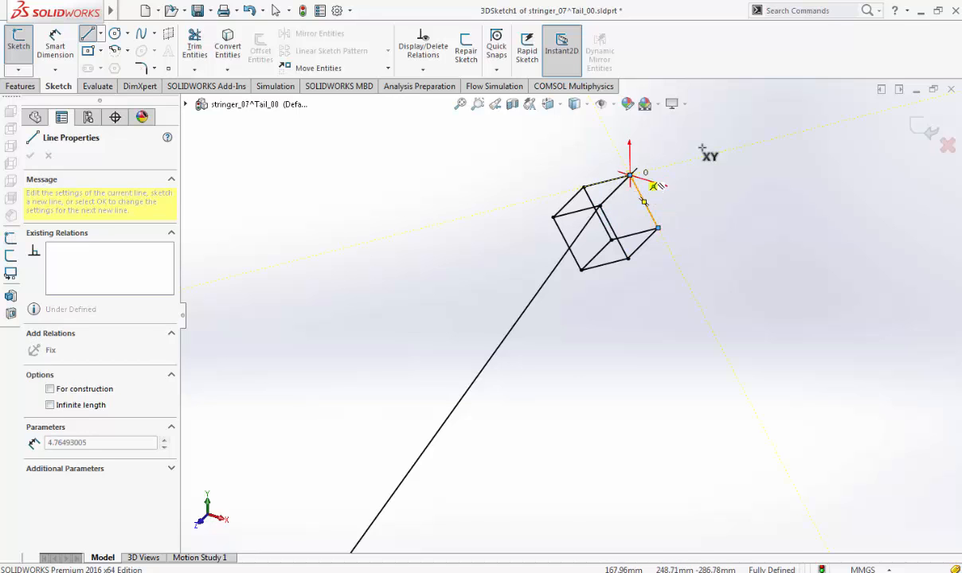
{"action": "scroll", "coordinate": [703, 144], "scroll_direction": "up", "scroll_amount": 5}
{"action": "scroll", "coordinate": [640, 183], "scroll_direction": "down", "scroll_amount": 5}
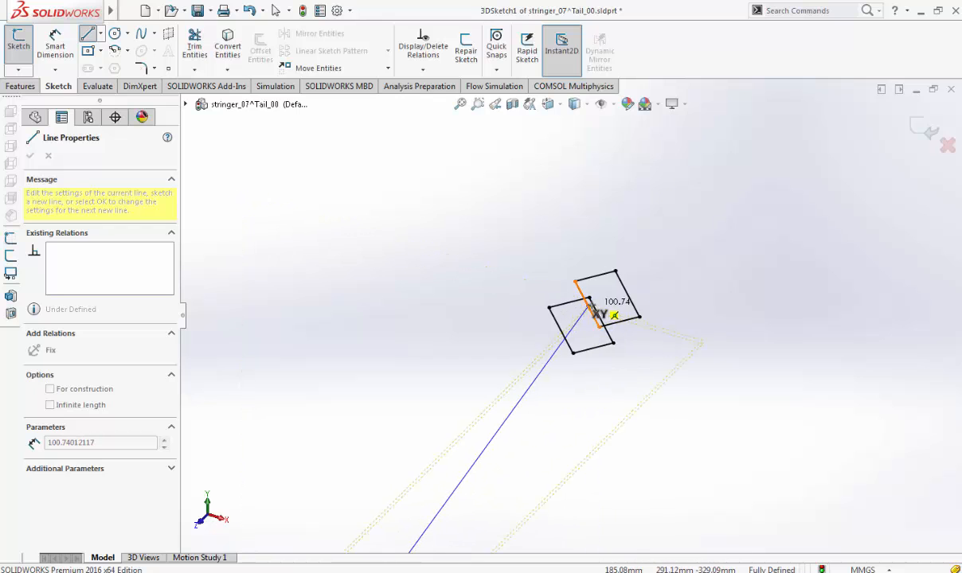
{"action": "scroll", "coordinate": [589, 298], "scroll_direction": "down", "scroll_amount": 3}
{"action": "left_click", "coordinate": [584, 296]}
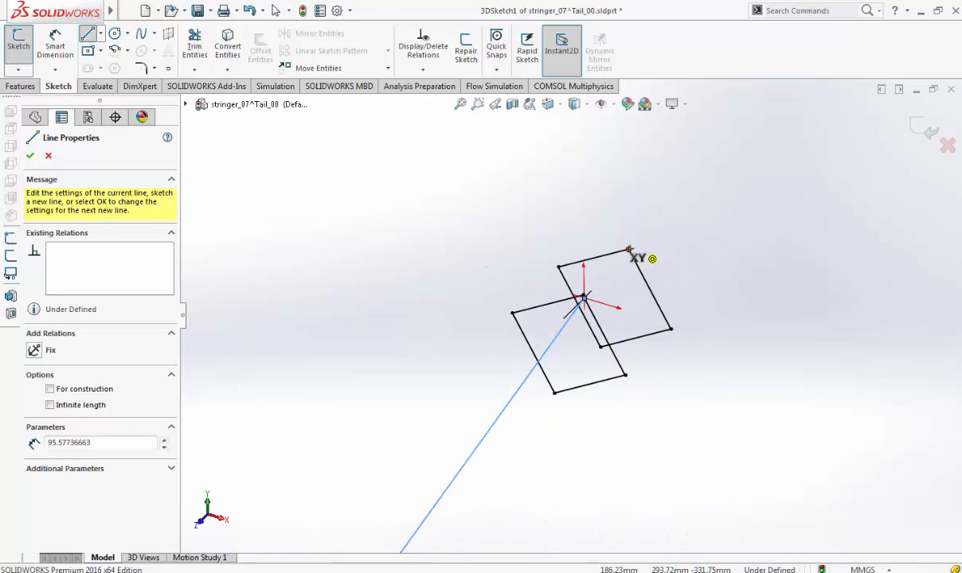
{"action": "left_click", "coordinate": [629, 251]}
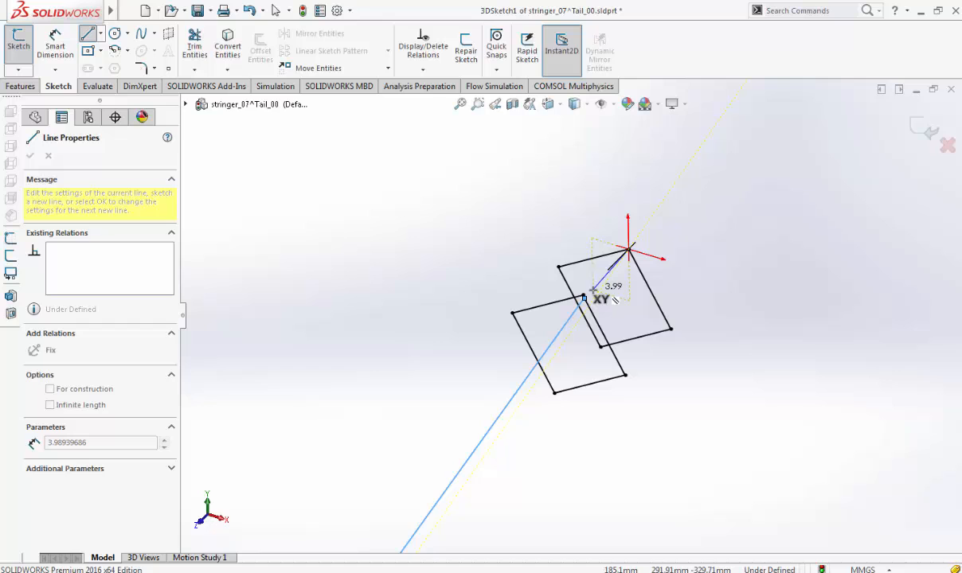
{"action": "key", "text": "ctrl+z"}
{"action": "key", "text": "Escape"}
{"action": "scroll", "coordinate": [487, 482], "scroll_direction": "up", "scroll_amount": 8}
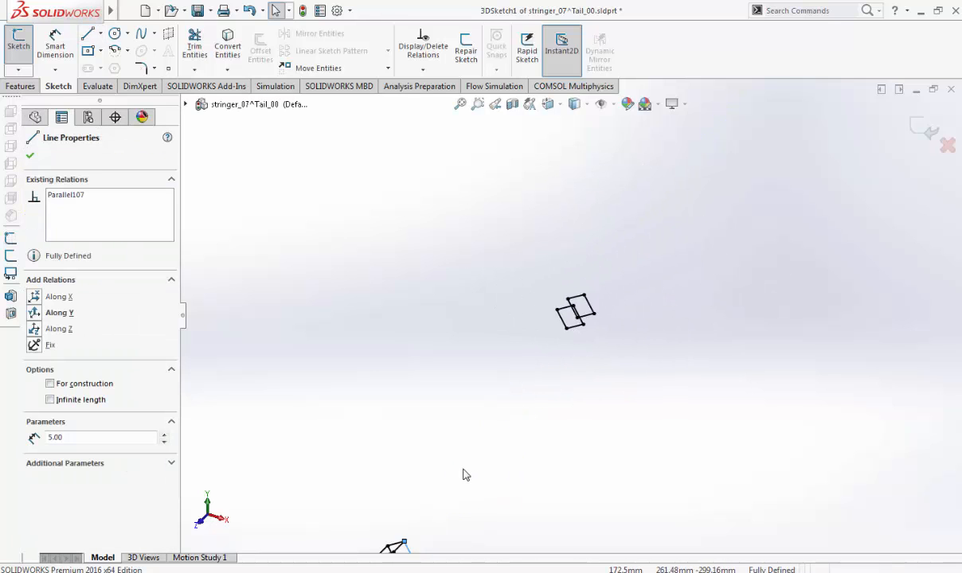
{"action": "scroll", "coordinate": [466, 475], "scroll_direction": "down", "scroll_amount": 5}
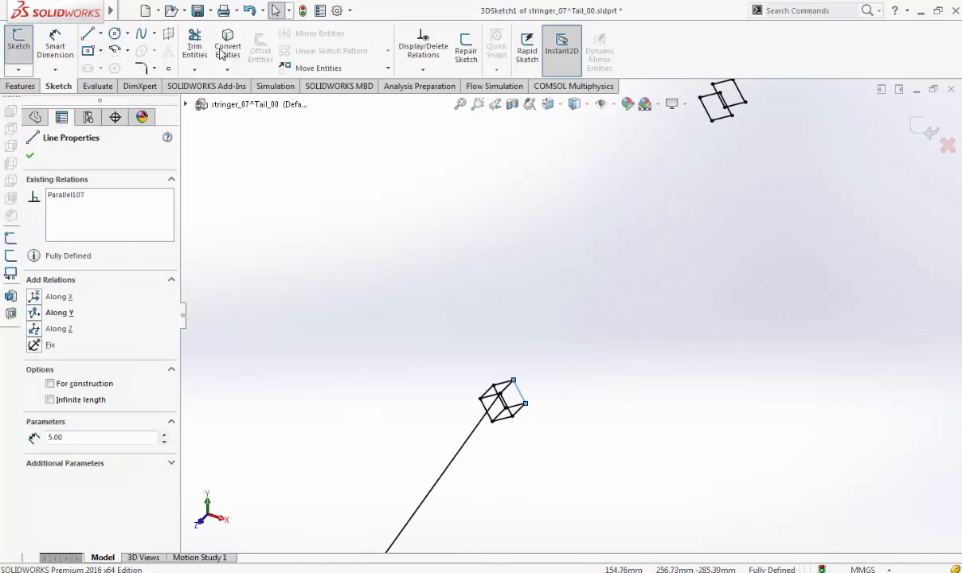
Step: Connect the sixth former's back corner to the seventh former's front corner, about 95.6 mm away, and bridge that pair with a 5 mm line
{"action": "left_click", "coordinate": [513, 381]}
{"action": "scroll", "coordinate": [713, 123], "scroll_direction": "up", "scroll_amount": 2}
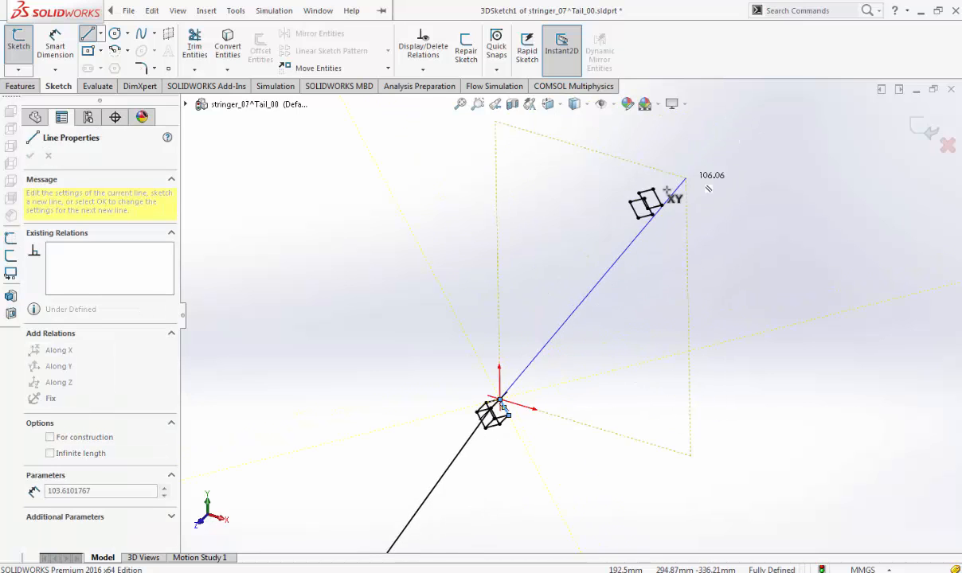
{"action": "scroll", "coordinate": [664, 187], "scroll_direction": "down", "scroll_amount": 4}
{"action": "scroll", "coordinate": [633, 207], "scroll_direction": "down", "scroll_amount": 2}
{"action": "left_click", "coordinate": [608, 254]}
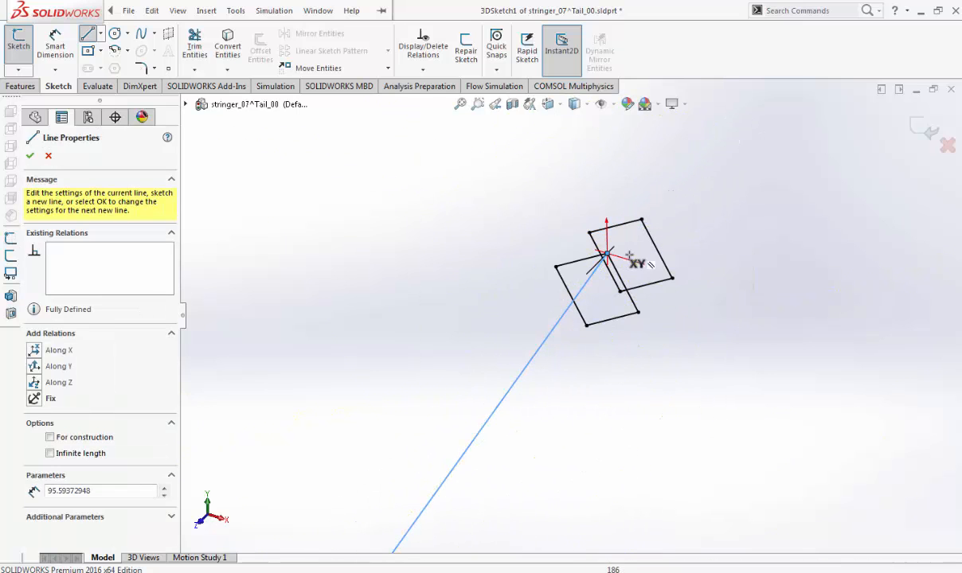
{"action": "left_click", "coordinate": [641, 220]}
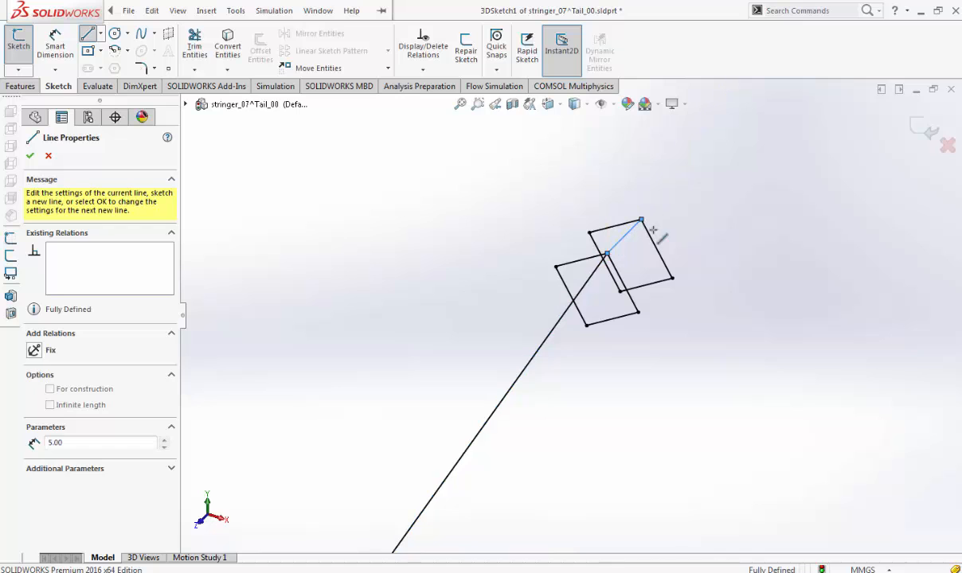
Step: Join the remaining matching corners of the seventh former's front and back outlines with 5 mm lines and exit the 3D sketch
{"action": "left_click", "coordinate": [672, 279]}
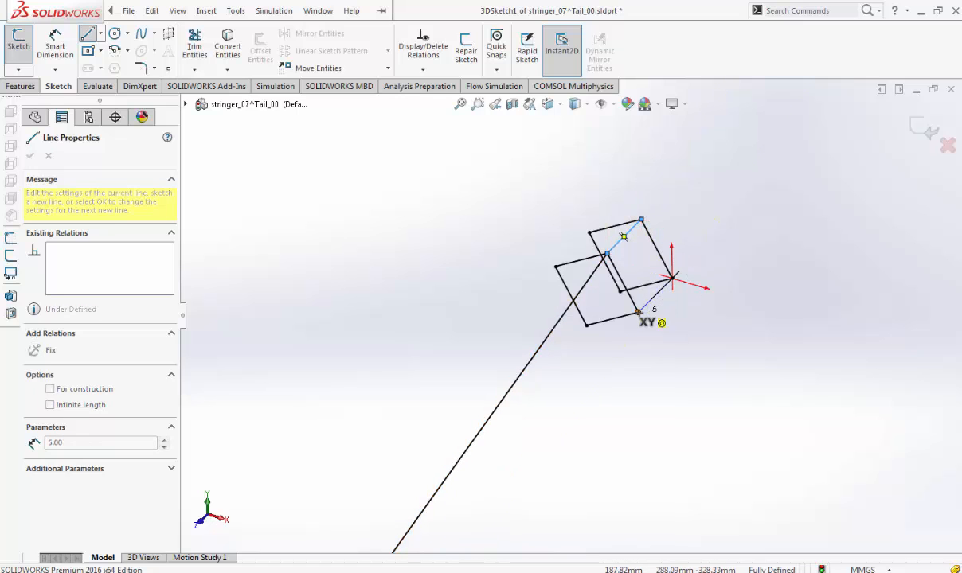
{"action": "left_click", "coordinate": [638, 312]}
{"action": "mouse_move", "coordinate": [625, 293]}
{"action": "middle_mouse_down"}
{"action": "mouse_move", "coordinate": [563, 249]}
{"action": "mouse_move", "coordinate": [562, 258]}
{"action": "mouse_move", "coordinate": [514, 247]}
{"action": "middle_mouse_up"}
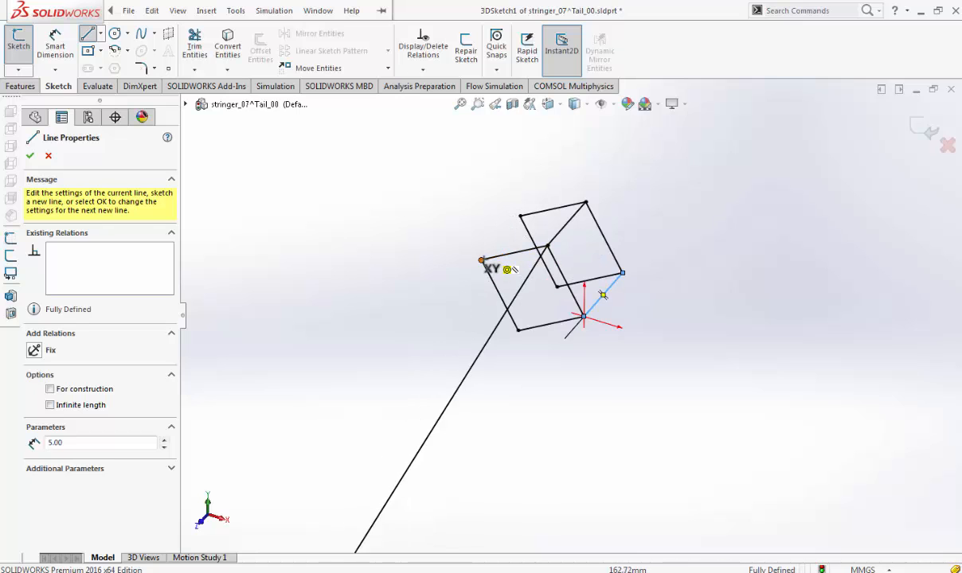
{"action": "left_click", "coordinate": [481, 261]}
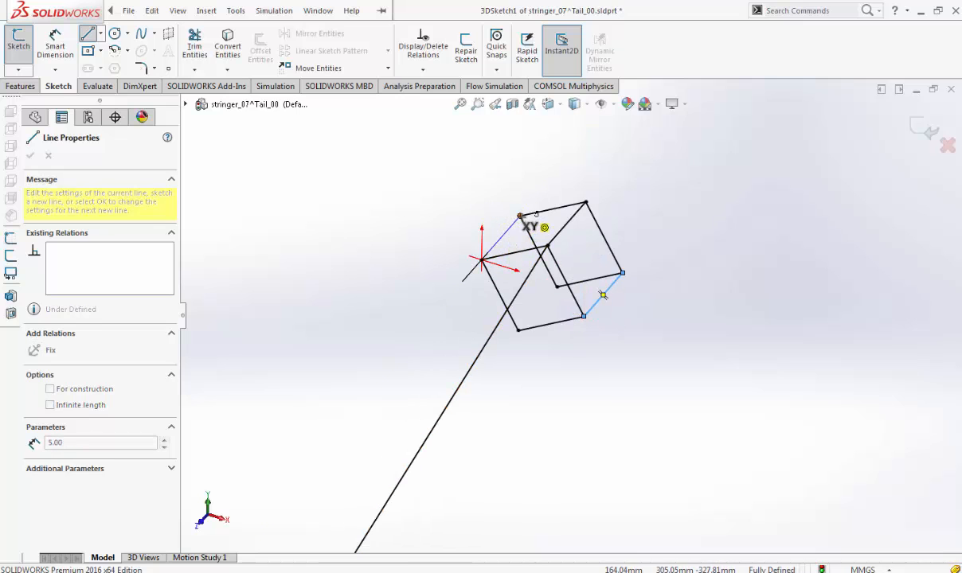
{"action": "left_click", "coordinate": [520, 215]}
{"action": "left_click", "coordinate": [556, 287]}
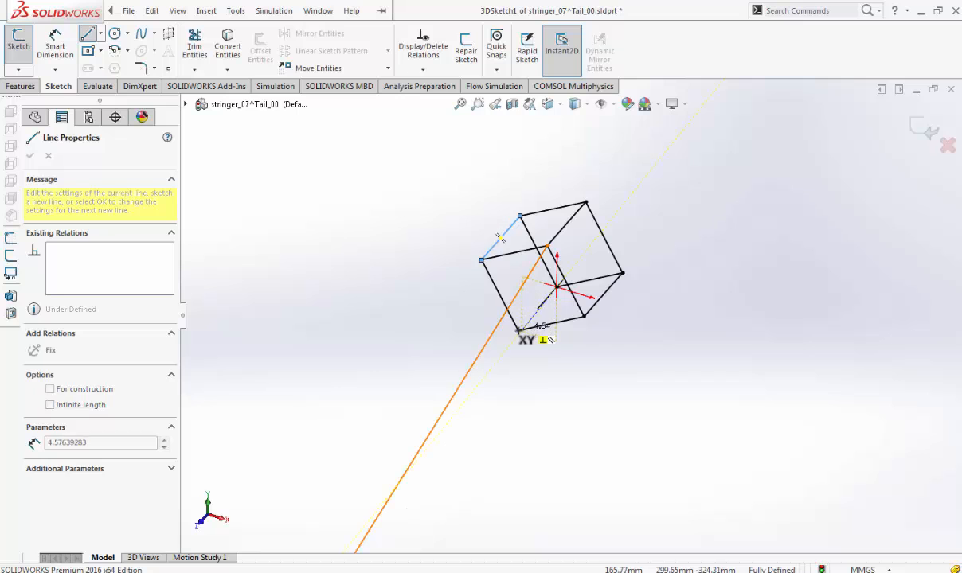
{"action": "left_click", "coordinate": [518, 330]}
{"action": "scroll", "coordinate": [666, 290], "scroll_direction": "up", "scroll_amount": 3}
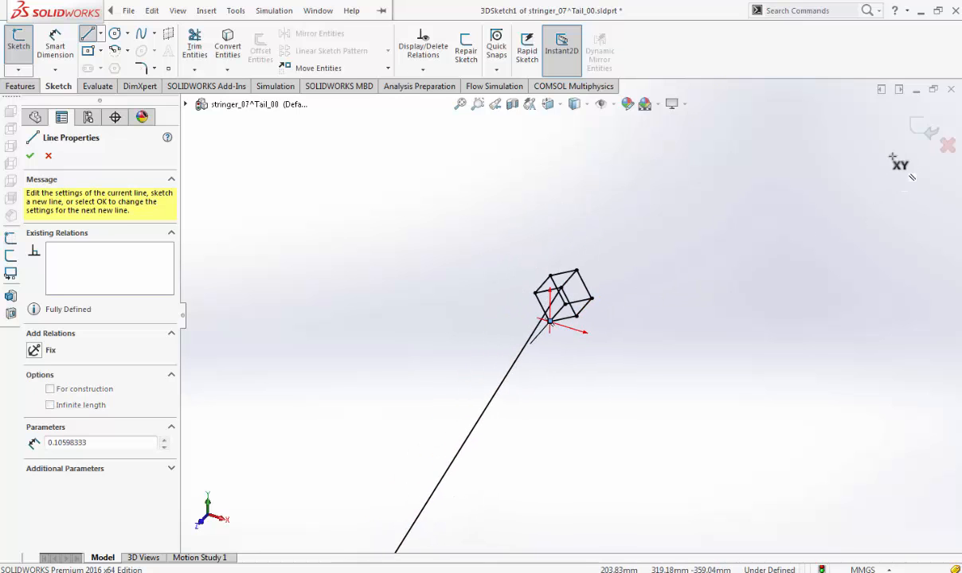
{"action": "left_click", "coordinate": [917, 129]}
Step: Start a Loft and select the first former's outer square outline, at the stringer's end, as a closed-loop profile
{"action": "scroll", "coordinate": [578, 352], "scroll_direction": "up", "scroll_amount": 12}
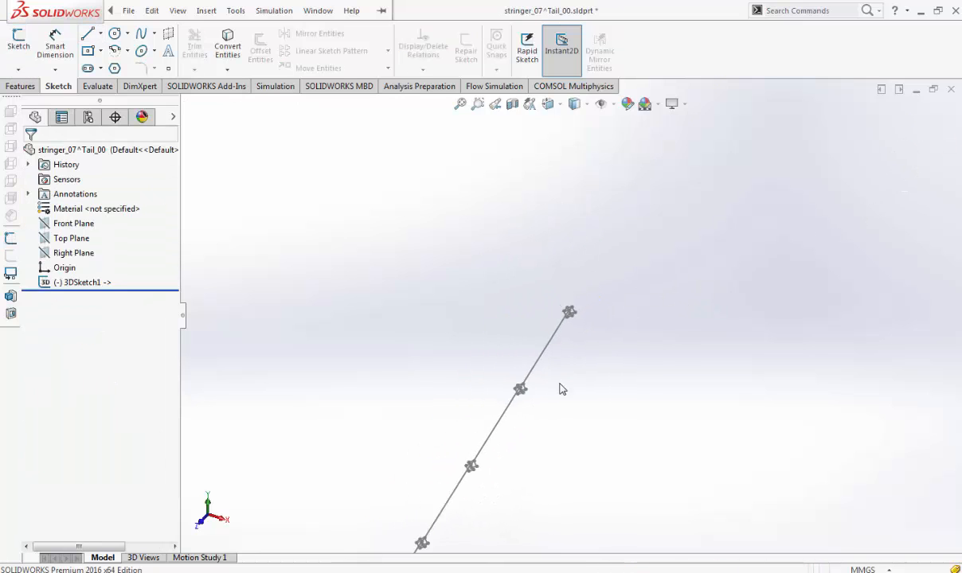
{"action": "middle_click_drag", "start_coordinate": [551, 386], "coordinate": [597, 359]}
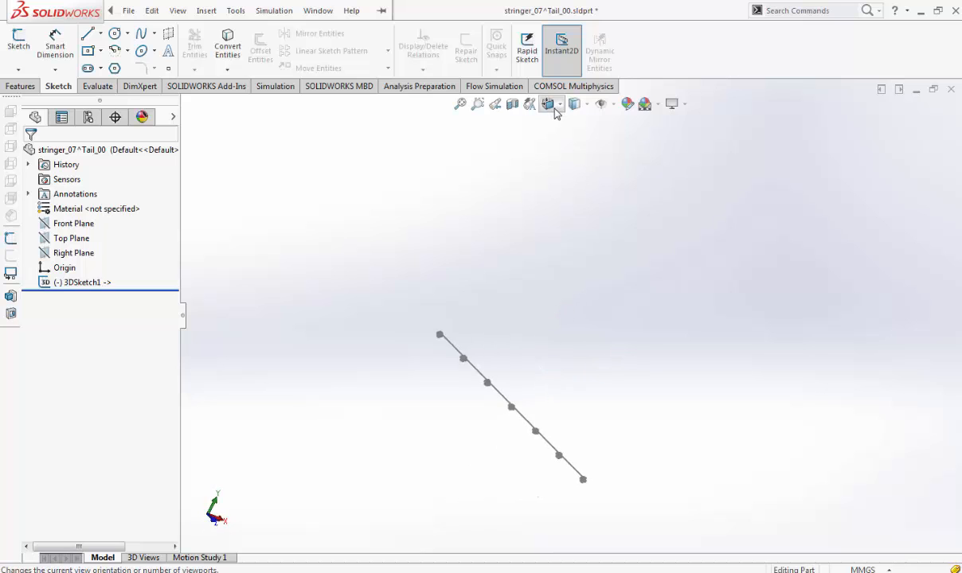
{"action": "left_click", "coordinate": [549, 104]}
{"action": "left_click", "coordinate": [546, 160]}
{"action": "middle_click_drag", "start_coordinate": [547, 165], "coordinate": [290, 301]}
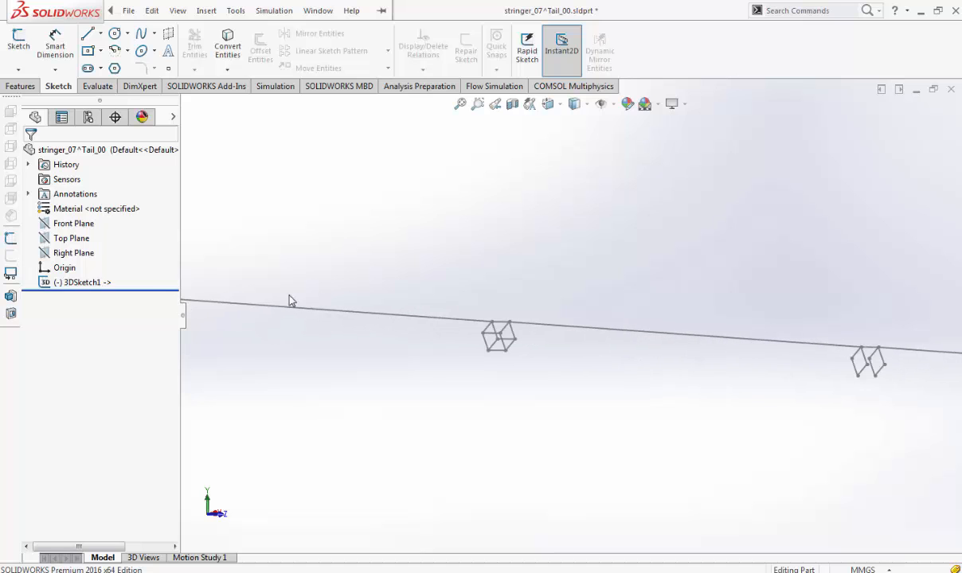
{"action": "left_click", "coordinate": [21, 86]}
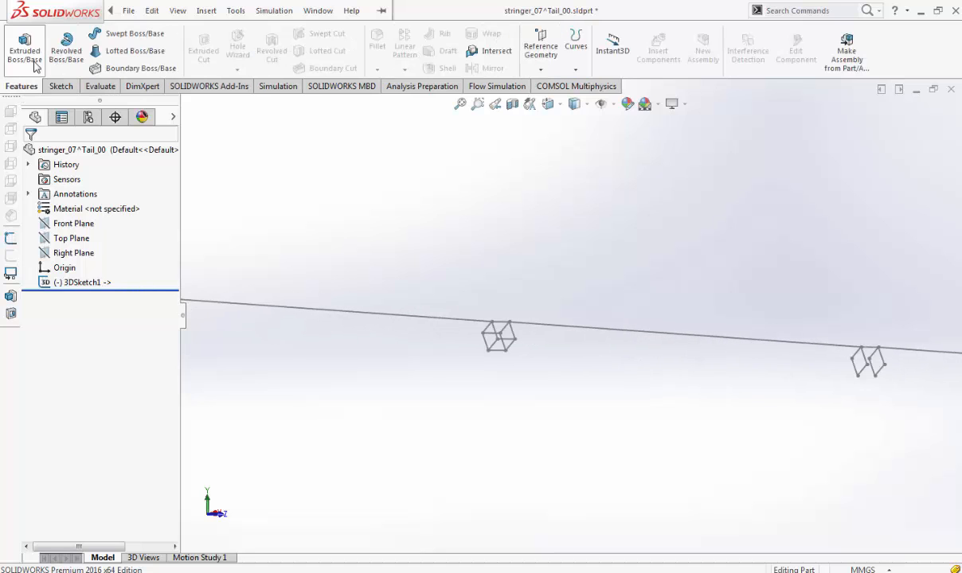
{"action": "left_click", "coordinate": [105, 50]}
{"action": "scroll", "coordinate": [867, 359], "scroll_direction": "up", "scroll_amount": 5}
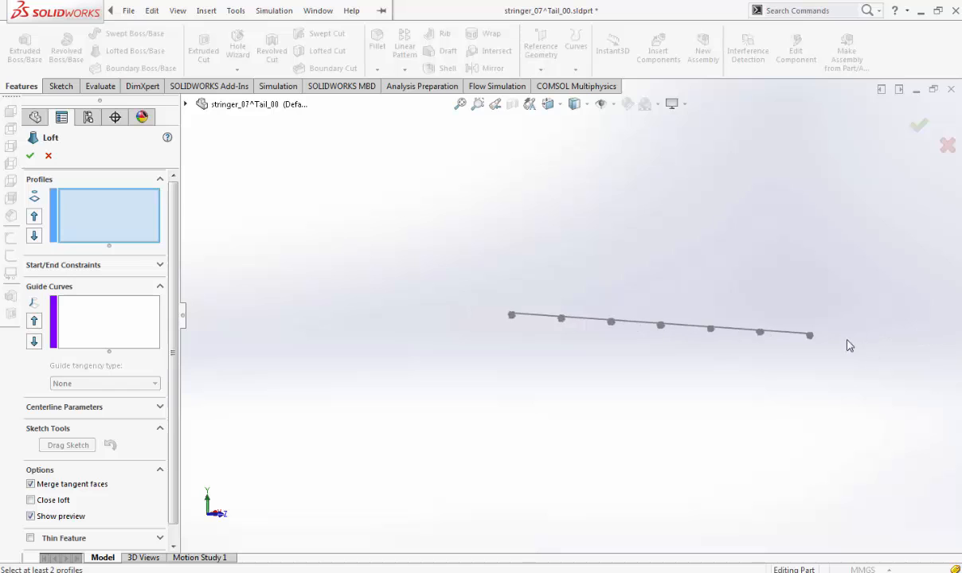
{"action": "scroll", "coordinate": [726, 348], "scroll_direction": "down", "scroll_amount": 10}
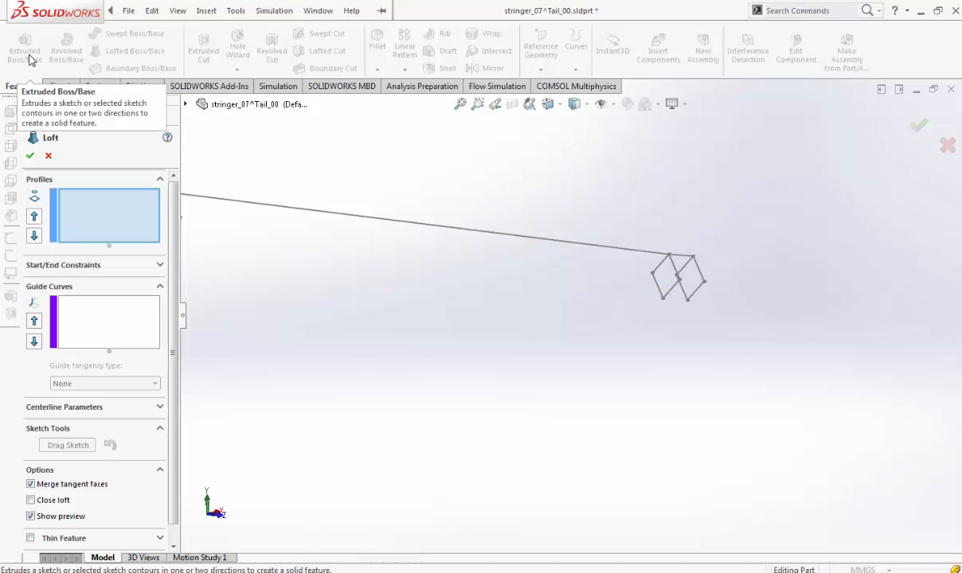
{"action": "middle_click_drag", "start_coordinate": [605, 234], "coordinate": [756, 341]}
{"action": "left_click", "coordinate": [757, 341]}
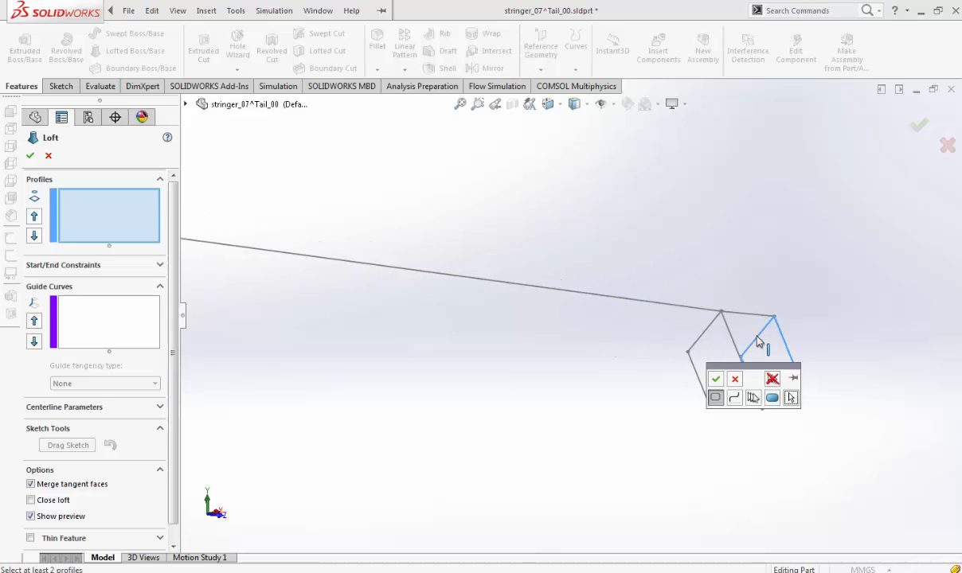
{"action": "left_click", "coordinate": [716, 380]}
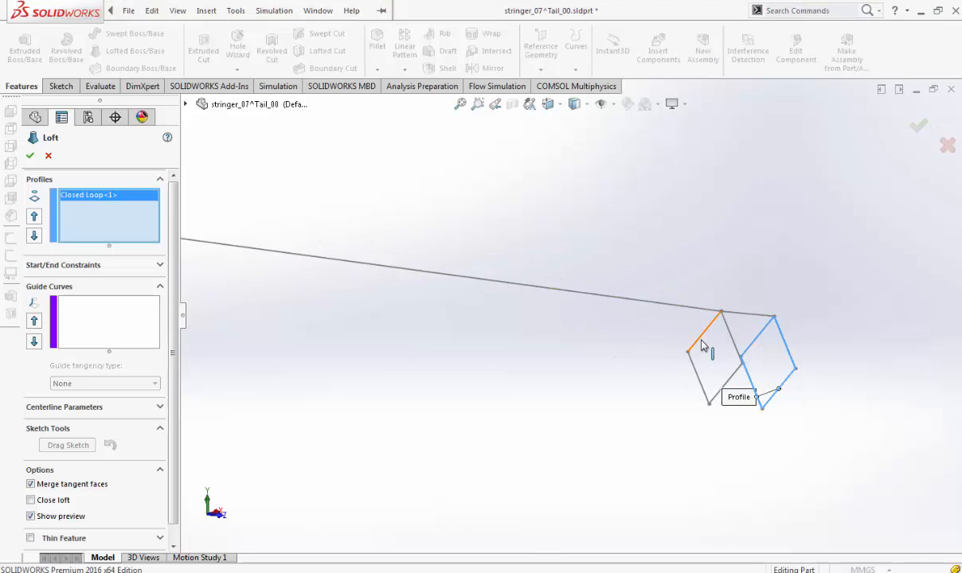
Step: Add the first former's other square outline as the second profile and complete the loft with its connector aligned to matching corners
{"action": "left_click", "coordinate": [702, 346]}
{"action": "right_click", "coordinate": [702, 341]}
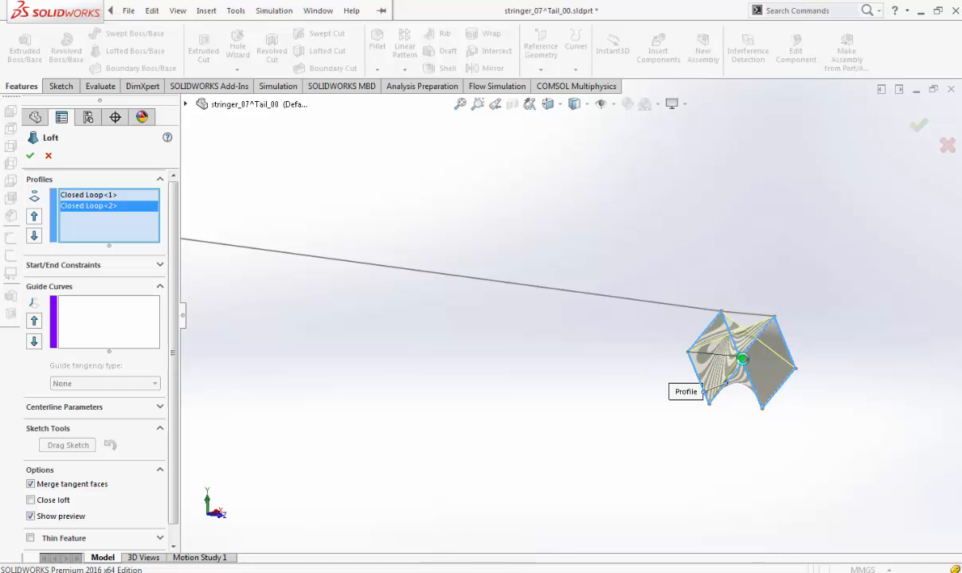
{"action": "left_click_drag", "start_coordinate": [742, 359], "coordinate": [741, 357]}
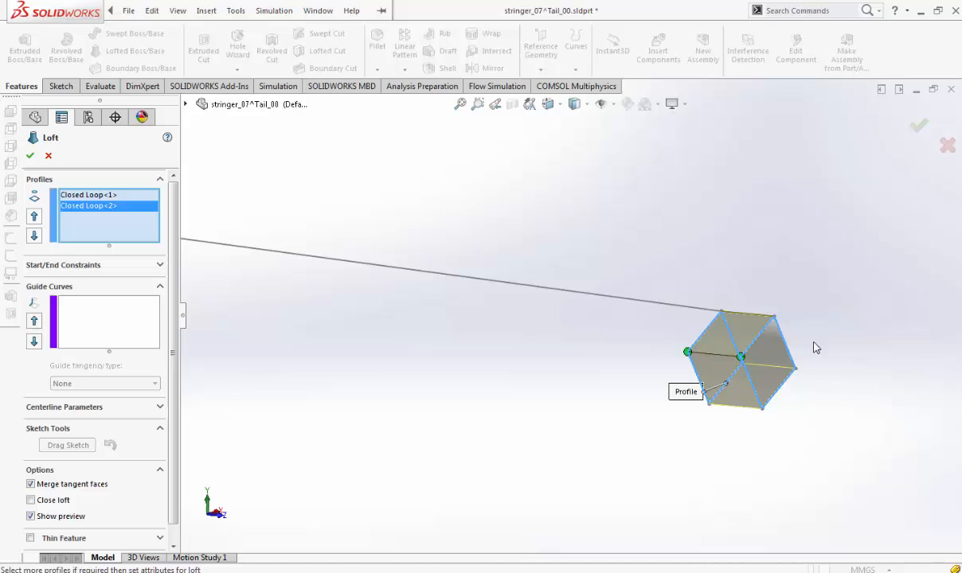
{"action": "left_click", "coordinate": [919, 131]}
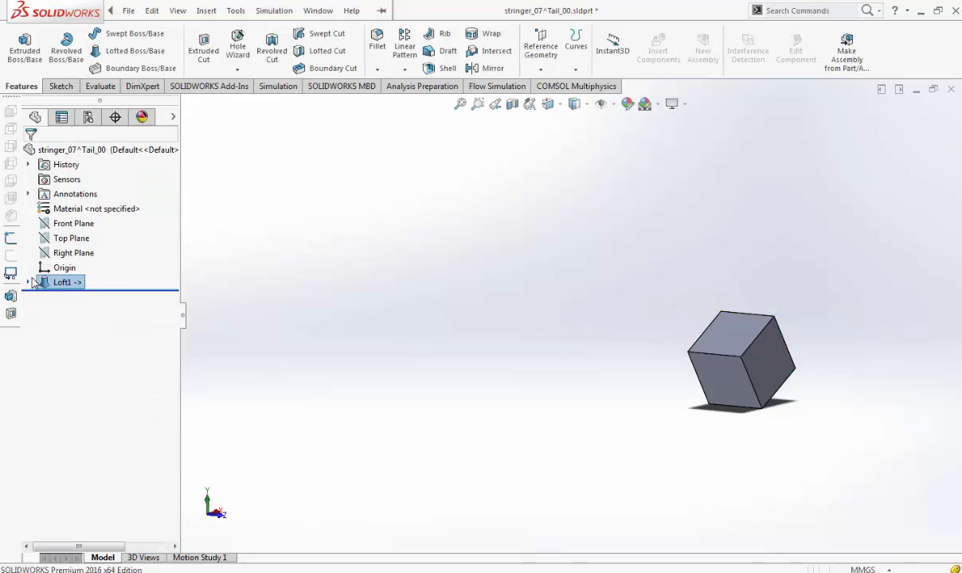
Step: Expand the first loft in the feature tree and show its absorbed 3D sketch
{"action": "left_click", "coordinate": [28, 282]}
{"action": "left_click", "coordinate": [95, 297]}
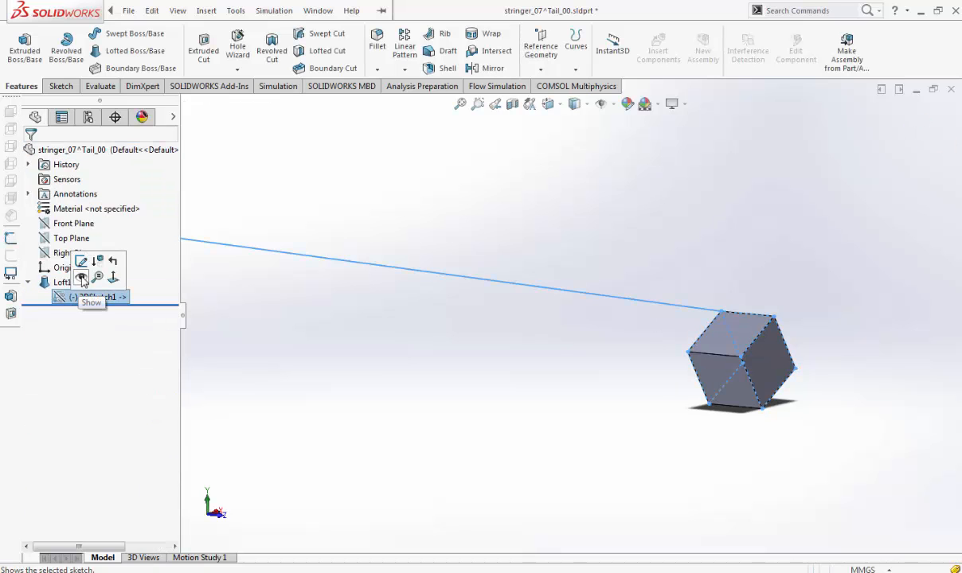
{"action": "left_click", "coordinate": [82, 265]}
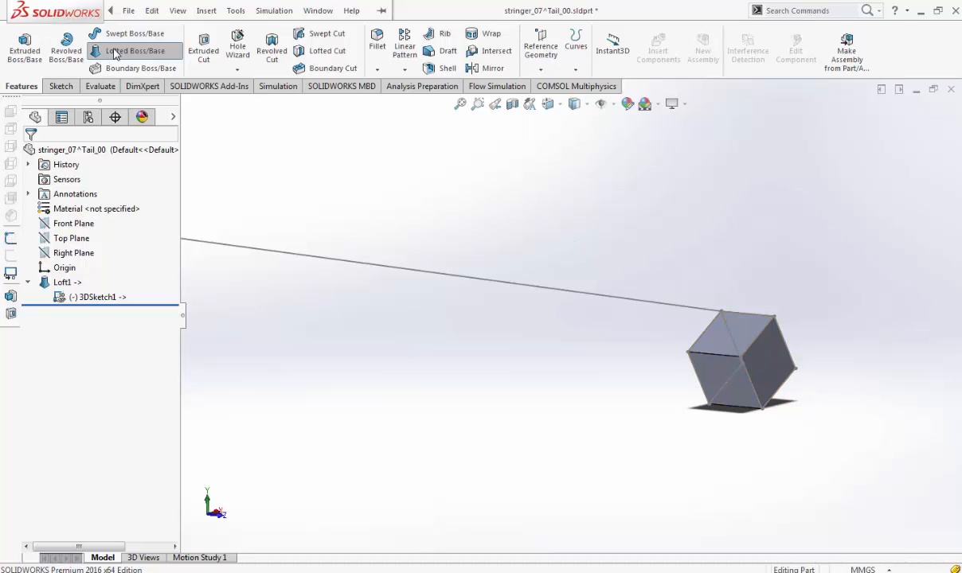
Step: Start a new Loft and select the first former's square outline facing the second former as a closed-loop profile
{"action": "scroll", "coordinate": [613, 330], "scroll_direction": "up", "scroll_amount": 6}
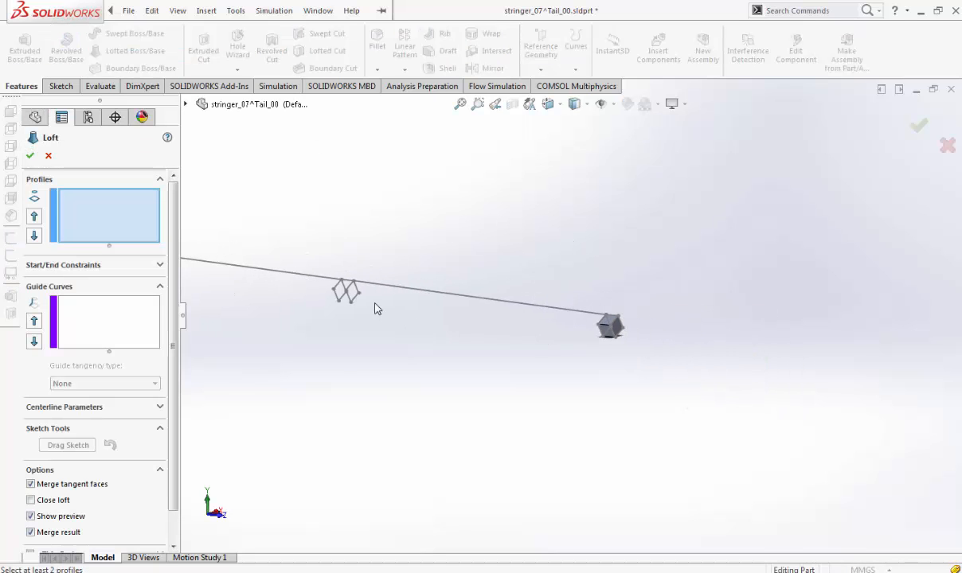
{"action": "scroll", "coordinate": [377, 305], "scroll_direction": "down", "scroll_amount": 4}
{"action": "middle_click_drag", "start_coordinate": [453, 316], "coordinate": [504, 336]}
{"action": "scroll", "coordinate": [582, 338], "scroll_direction": "up", "scroll_amount": 4}
{"action": "middle_click_drag", "start_coordinate": [796, 390], "coordinate": [867, 387]}
{"action": "scroll", "coordinate": [860, 378], "scroll_direction": "down", "scroll_amount": 4}
{"action": "scroll", "coordinate": [677, 326], "scroll_direction": "down", "scroll_amount": 2}
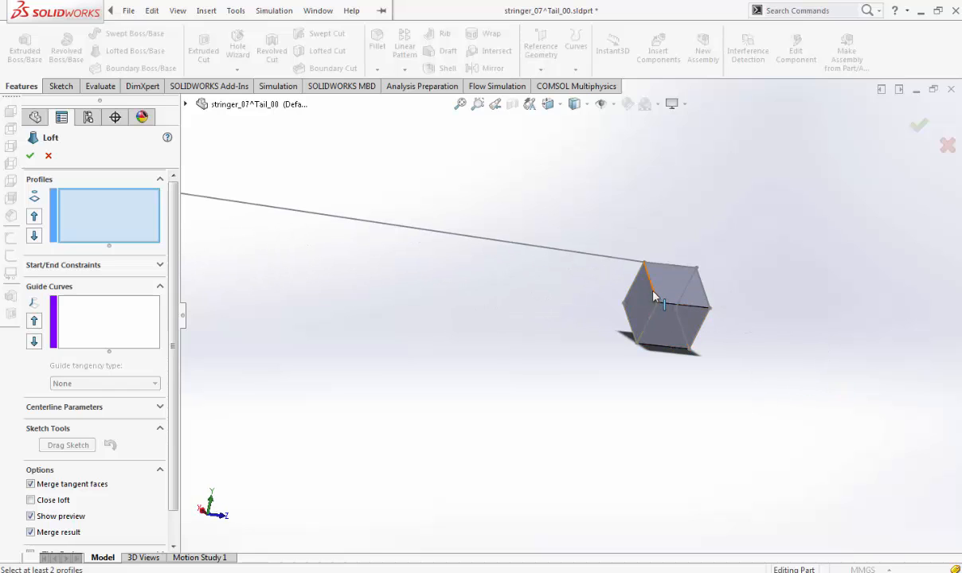
{"action": "left_click", "coordinate": [655, 296]}
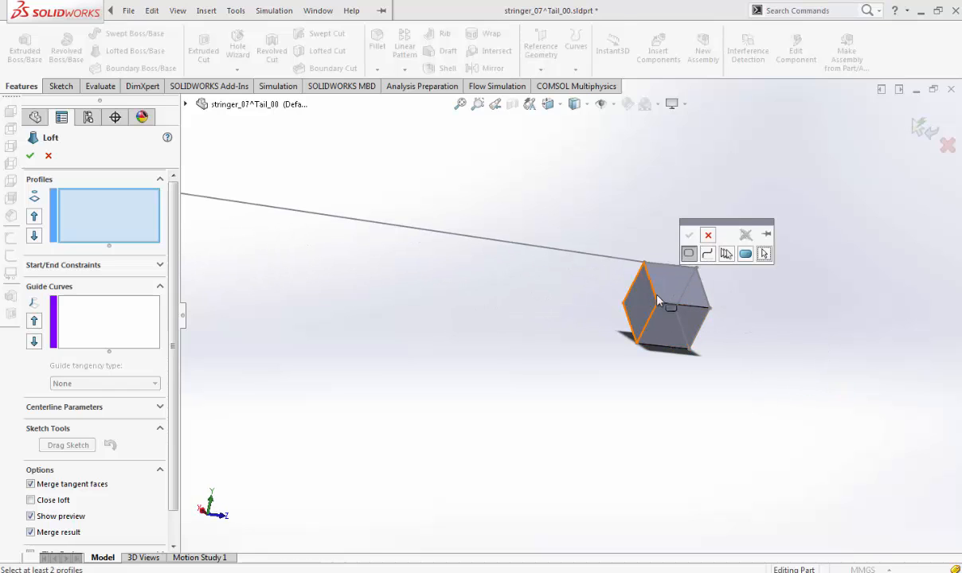
{"action": "left_click", "coordinate": [657, 300]}
{"action": "scroll", "coordinate": [469, 296], "scroll_direction": "up", "scroll_amount": 5}
{"action": "mouse_move", "coordinate": [337, 269]}
{"action": "middle_mouse_down"}
{"action": "mouse_move", "coordinate": [395, 260]}
{"action": "mouse_move", "coordinate": [371, 268]}
{"action": "middle_mouse_up"}
{"action": "scroll", "coordinate": [396, 264], "scroll_direction": "down", "scroll_amount": 3}
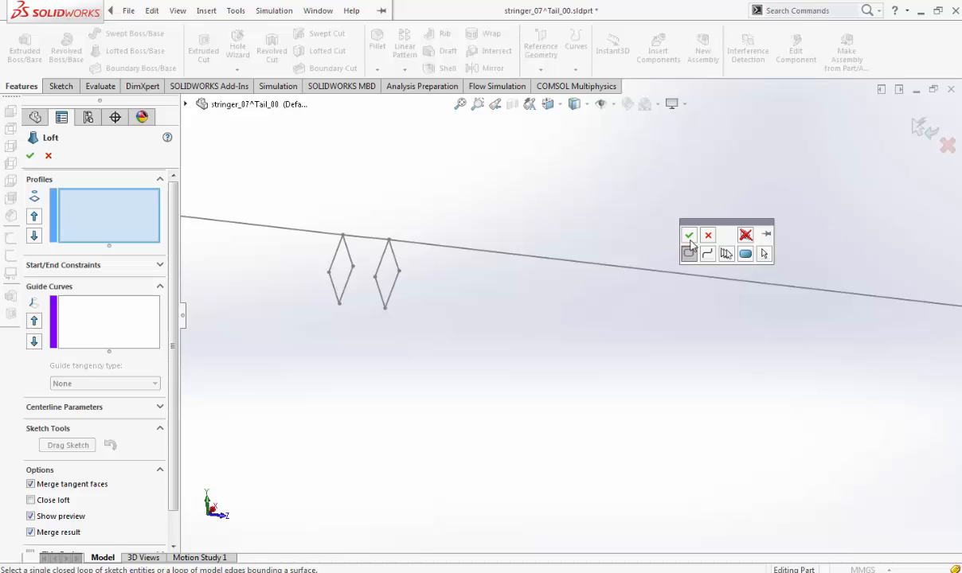
{"action": "left_click", "coordinate": [690, 238]}
Step: Add the second former's outline facing the first former as the loft's second closed-loop profile
{"action": "left_click", "coordinate": [382, 265]}
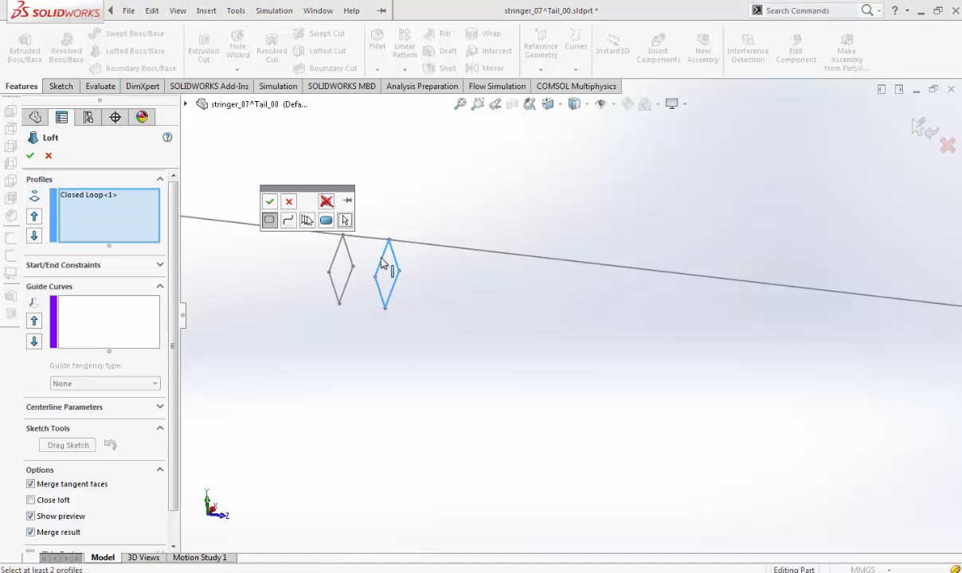
{"action": "scroll", "coordinate": [756, 339], "scroll_direction": "up", "scroll_amount": 2}
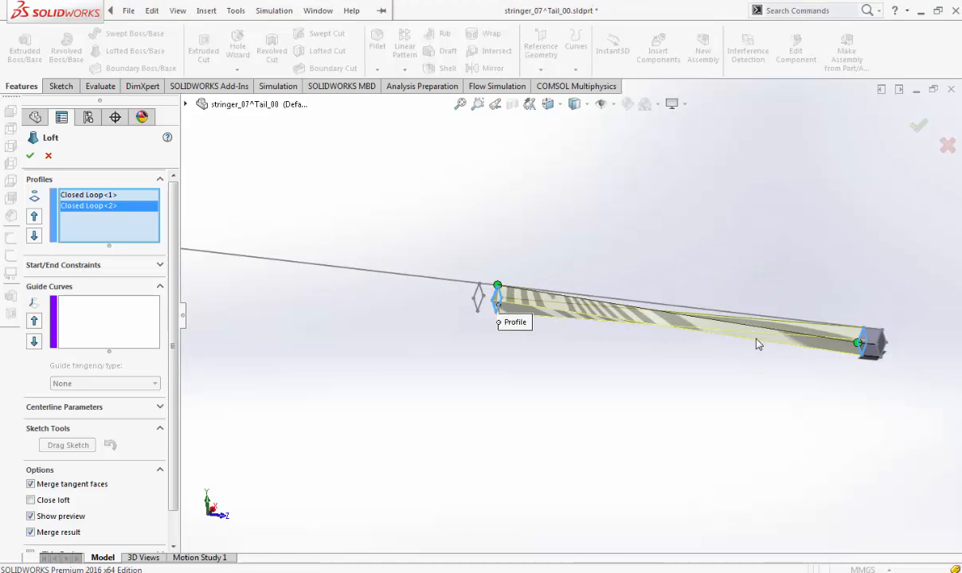
{"action": "scroll", "coordinate": [796, 351], "scroll_direction": "down", "scroll_amount": 2}
Step: Use the sketch line linking the first and second formers as the guide curve and complete the loft
{"action": "left_click", "coordinate": [148, 320]}
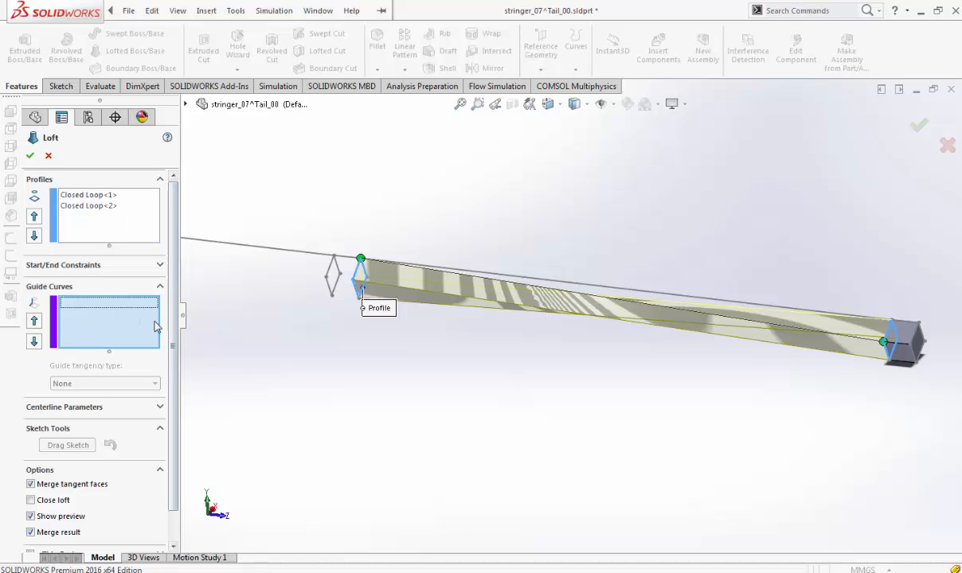
{"action": "left_click", "coordinate": [601, 284]}
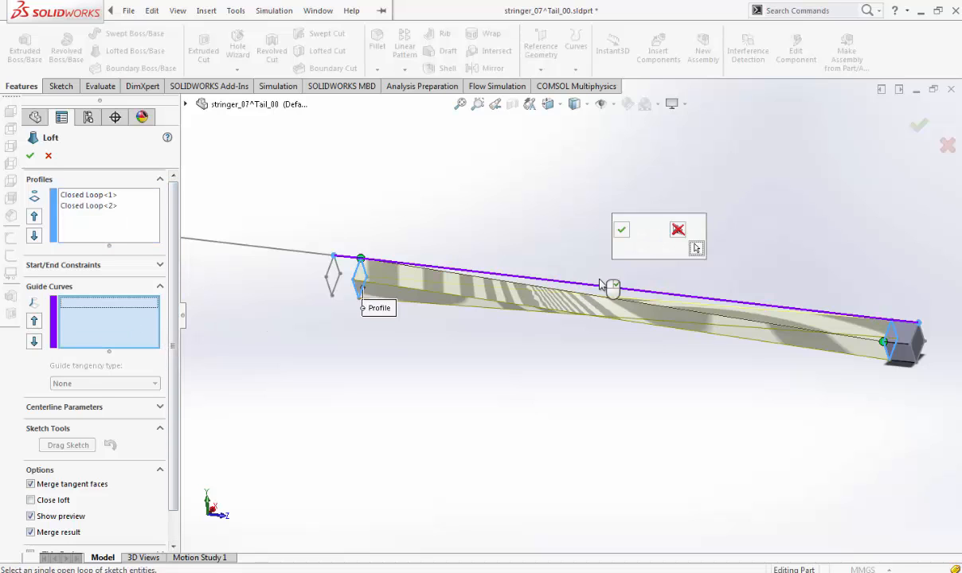
{"action": "mouse_move", "coordinate": [621, 238]}
{"action": "left_click", "coordinate": [622, 231]}
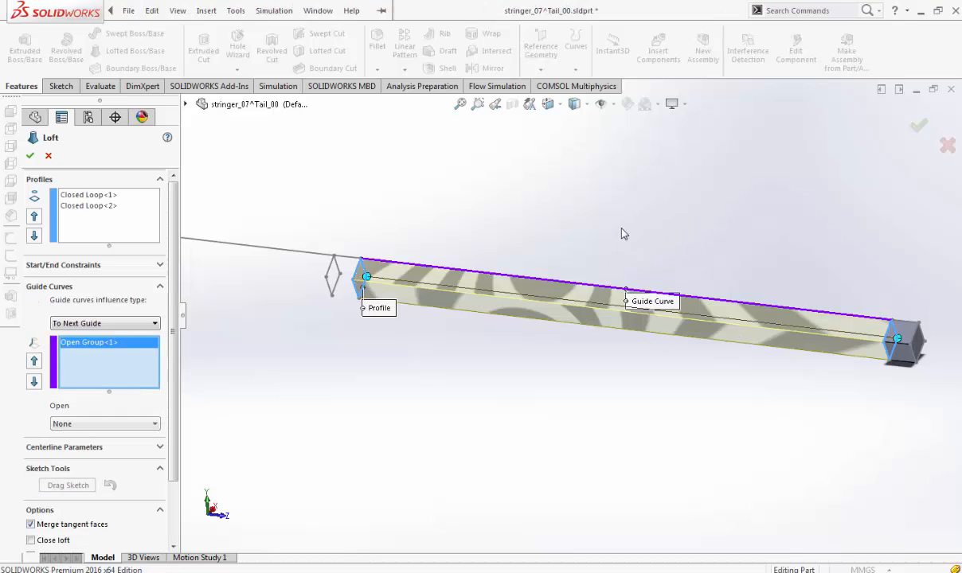
{"action": "left_click", "coordinate": [30, 155]}
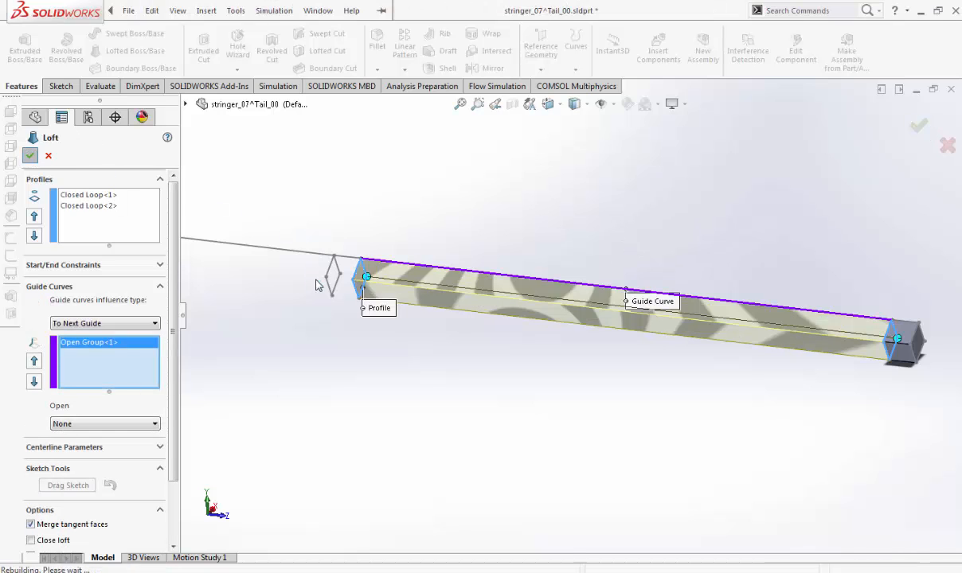
Step: Start another Loft and select the second former's outline facing the third former as a closed-loop profile
{"action": "scroll", "coordinate": [338, 282], "scroll_direction": "down", "scroll_amount": 2}
{"action": "scroll", "coordinate": [357, 281], "scroll_direction": "up", "scroll_amount": 2}
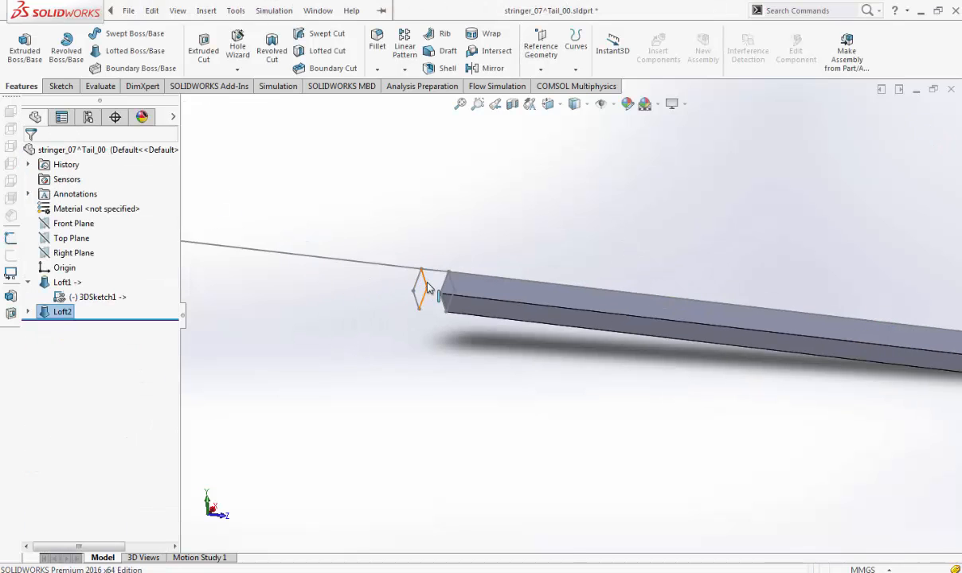
{"action": "left_click", "coordinate": [424, 286]}
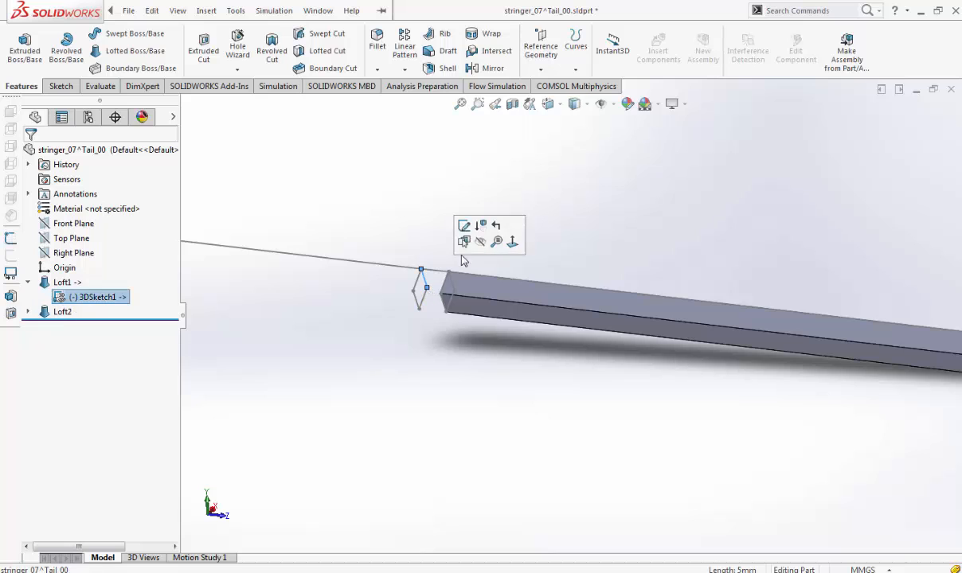
{"action": "left_click", "coordinate": [94, 51]}
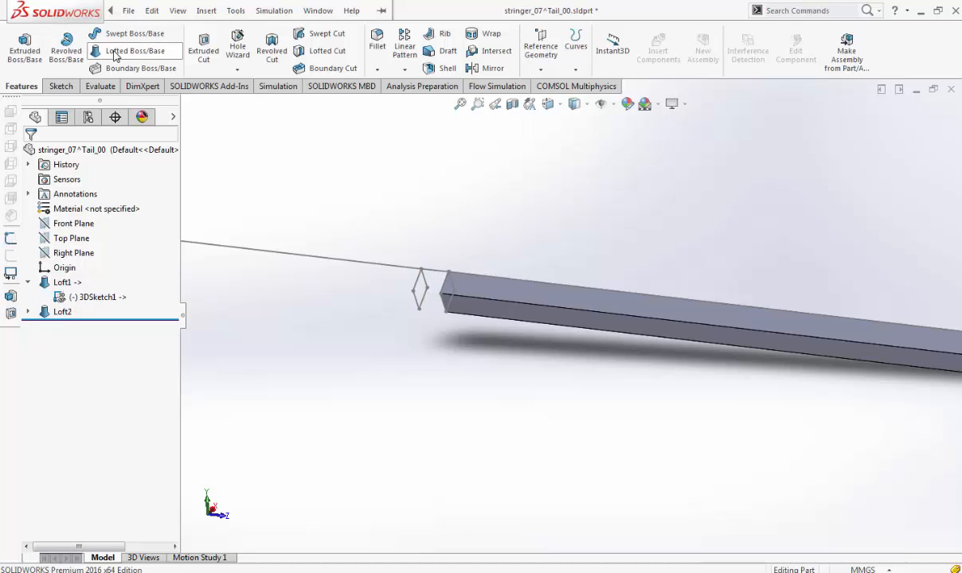
{"action": "left_click", "coordinate": [426, 287]}
{"action": "left_click", "coordinate": [463, 243]}
{"action": "left_click", "coordinate": [461, 226]}
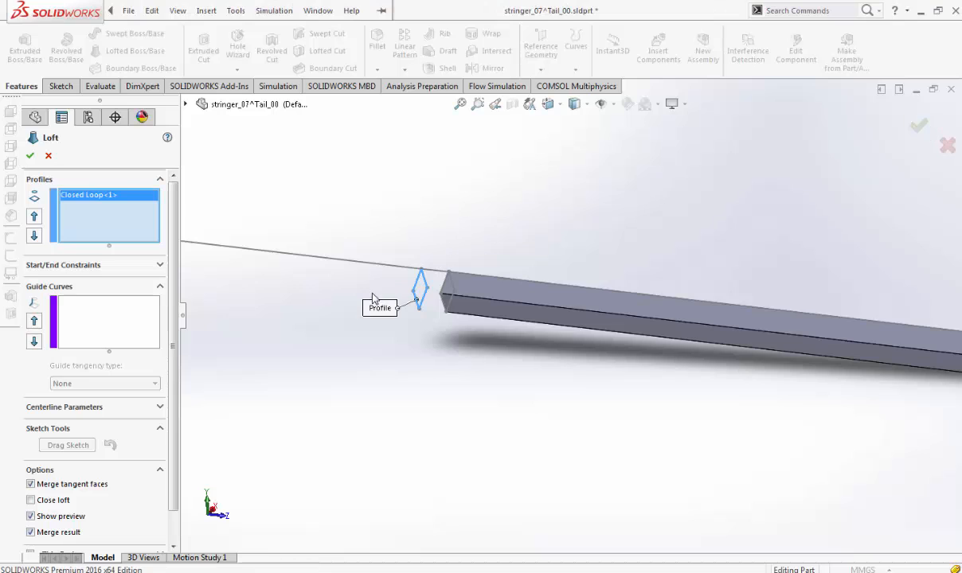
Step: Add the third former's outline facing the second former as the second closed-loop profile of the loft
{"action": "scroll", "coordinate": [359, 295], "scroll_direction": "up", "scroll_amount": 4}
{"action": "scroll", "coordinate": [324, 284], "scroll_direction": "down", "scroll_amount": 2}
{"action": "scroll", "coordinate": [443, 315], "scroll_direction": "down", "scroll_amount": 2}
{"action": "left_click", "coordinate": [415, 290]}
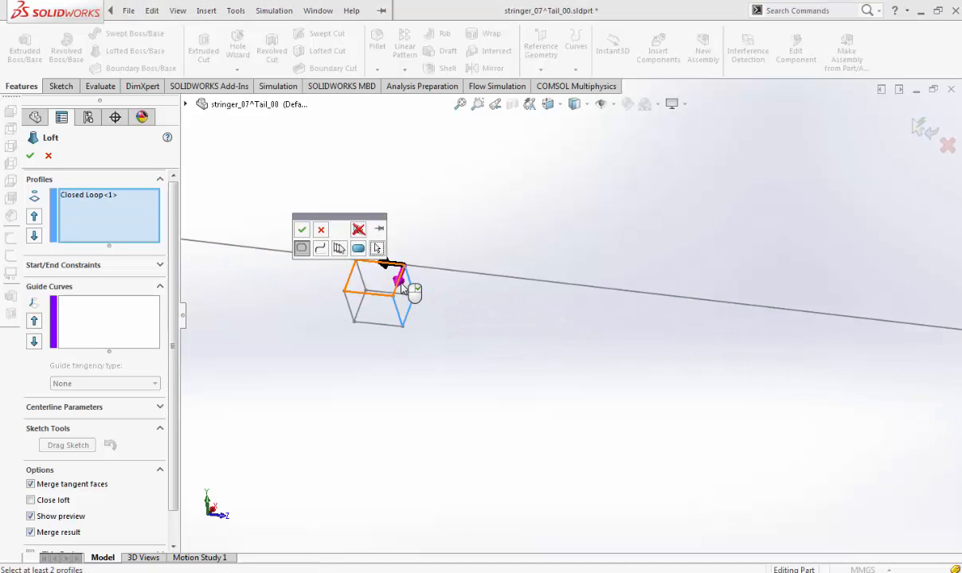
{"action": "mouse_move", "coordinate": [441, 300]}
{"action": "middle_mouse_down"}
{"action": "mouse_move", "coordinate": [418, 290]}
{"action": "mouse_move", "coordinate": [651, 317]}
{"action": "mouse_move", "coordinate": [736, 304]}
{"action": "mouse_move", "coordinate": [545, 326]}
{"action": "mouse_move", "coordinate": [469, 356]}
{"action": "middle_mouse_up"}
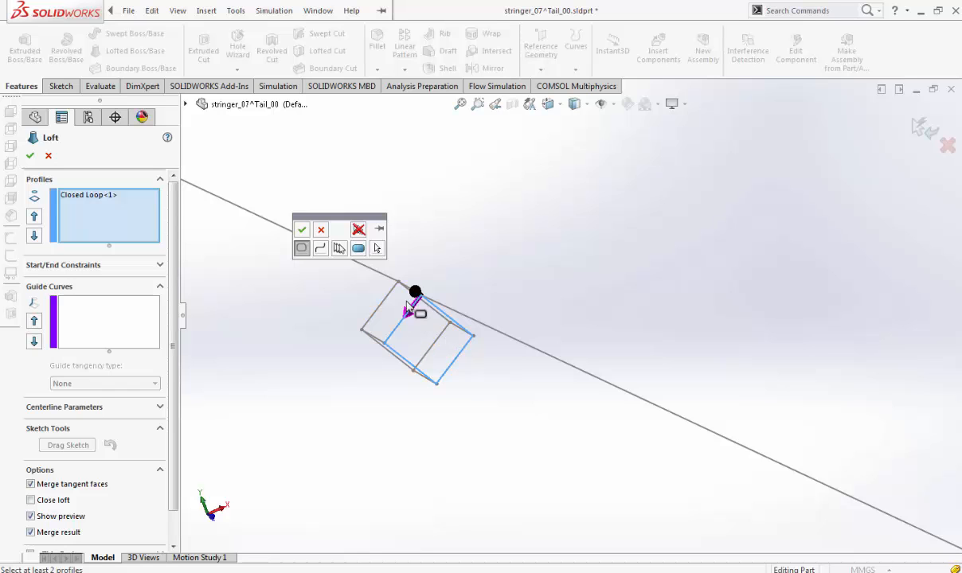
{"action": "left_click", "coordinate": [443, 317]}
{"action": "mouse_move", "coordinate": [443, 317]}
{"action": "middle_mouse_down"}
{"action": "mouse_move", "coordinate": [610, 385]}
{"action": "mouse_move", "coordinate": [212, 281]}
{"action": "middle_mouse_up"}
Step: Add the connecting line between the second and third formers as a group guide curve and complete the loft
{"action": "left_click", "coordinate": [128, 307]}
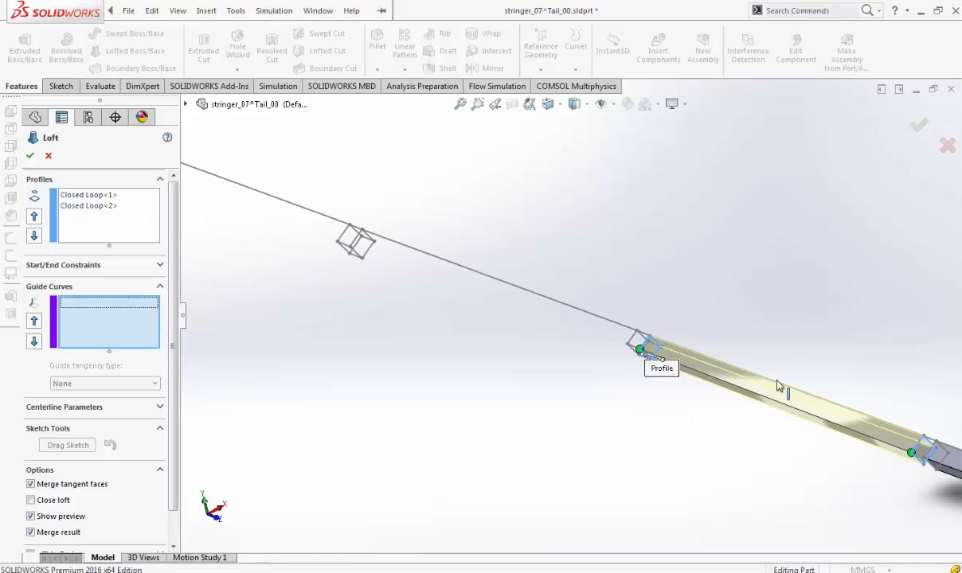
{"action": "right_click", "coordinate": [771, 434]}
{"action": "left_click", "coordinate": [752, 443]}
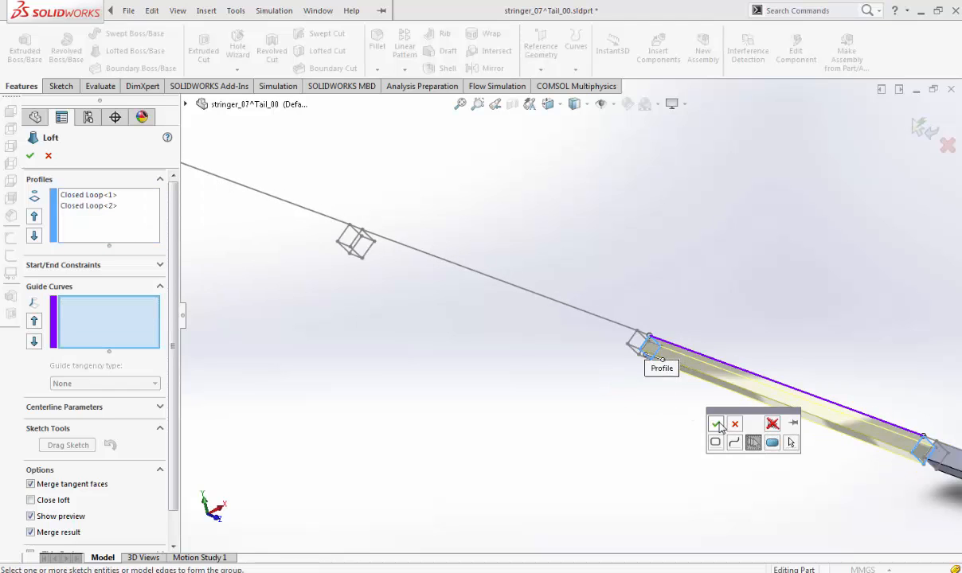
{"action": "left_click", "coordinate": [715, 423]}
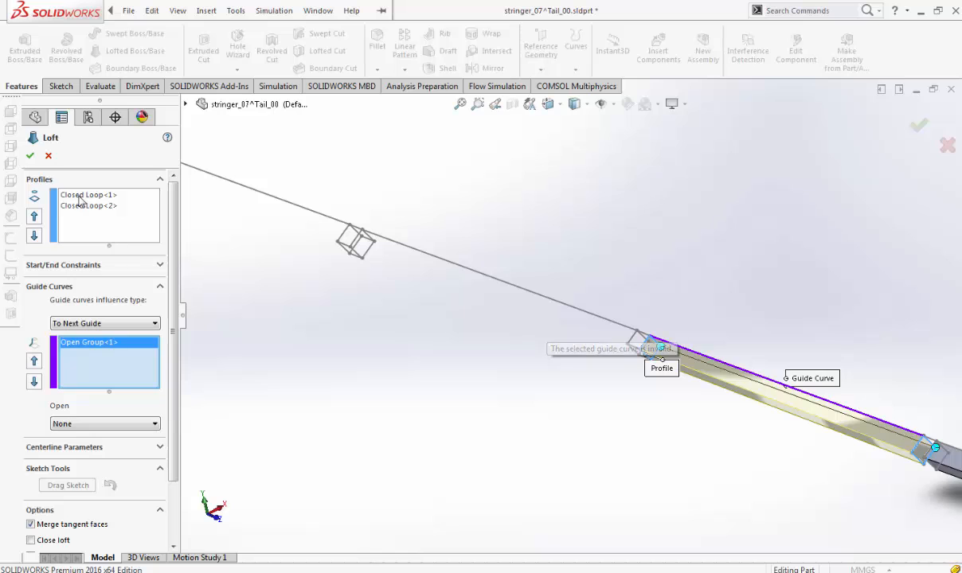
{"action": "left_click", "coordinate": [31, 156]}
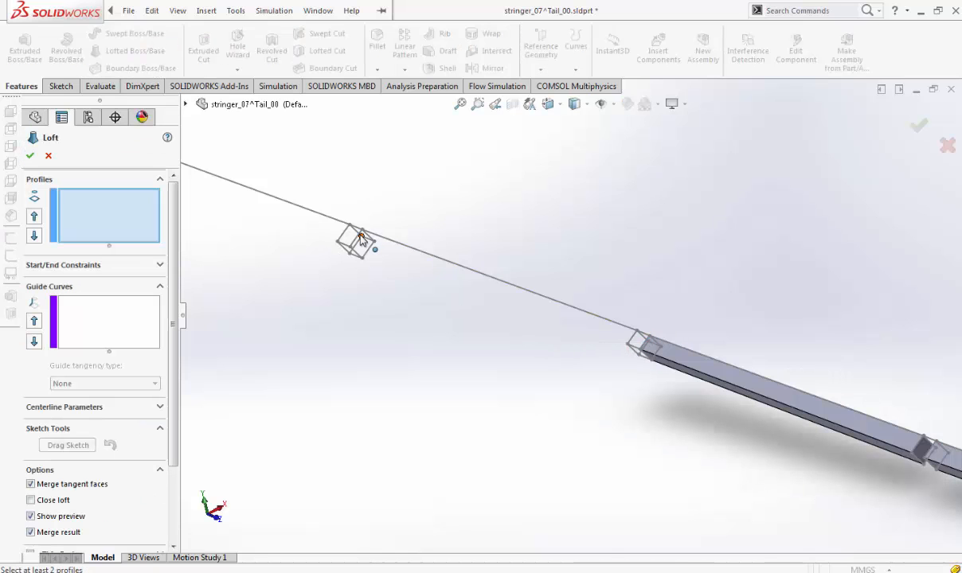
Step: In a new Loft, select the fourth former's outline facing the third former as a closed-loop profile
{"action": "scroll", "coordinate": [370, 243], "scroll_direction": "down", "scroll_amount": 3}
{"action": "left_click", "coordinate": [397, 259]}
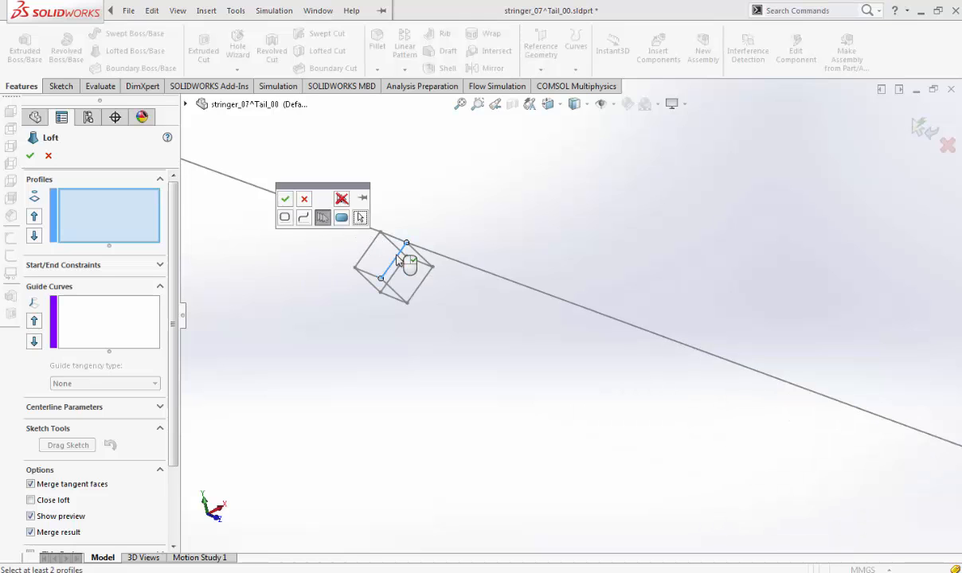
{"action": "left_click", "coordinate": [282, 215]}
{"action": "left_click", "coordinate": [284, 200]}
{"action": "scroll", "coordinate": [574, 338], "scroll_direction": "up", "scroll_amount": 4}
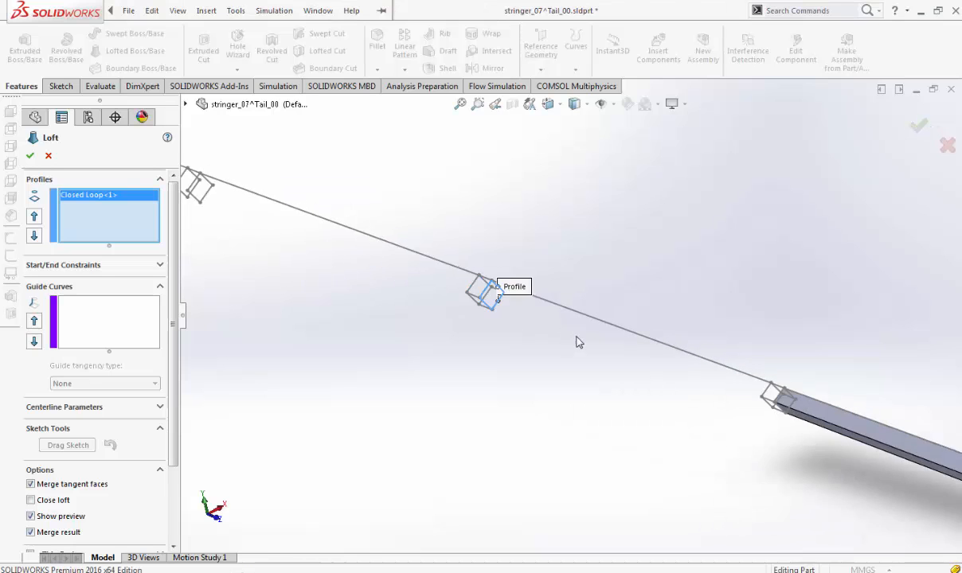
Step: Add the third former's outline facing the fourth former as the second closed-loop profile, removing the wrongly picked side loop
{"action": "scroll", "coordinate": [715, 382], "scroll_direction": "down", "scroll_amount": 1}
{"action": "scroll", "coordinate": [715, 383], "scroll_direction": "down", "scroll_amount": 3}
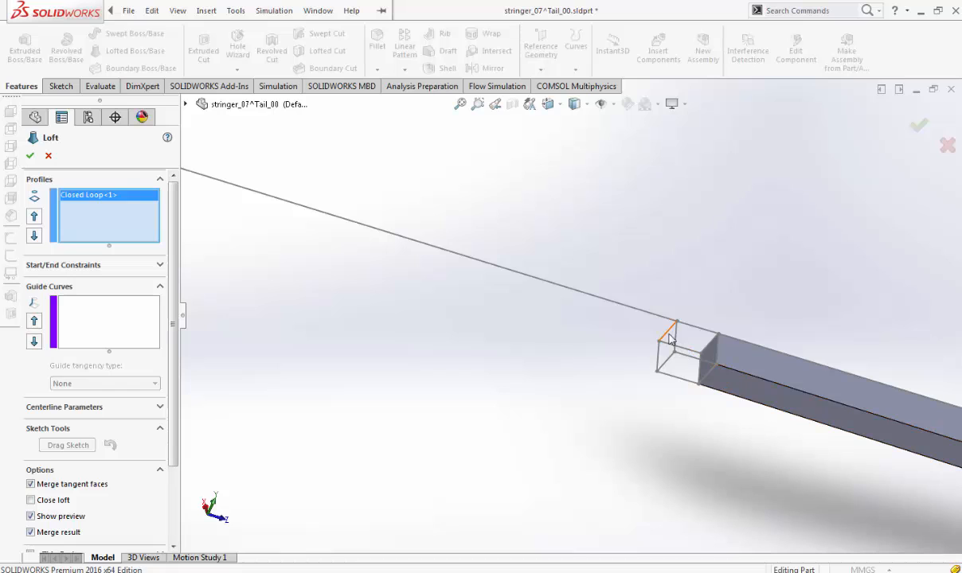
{"action": "left_click", "coordinate": [673, 342]}
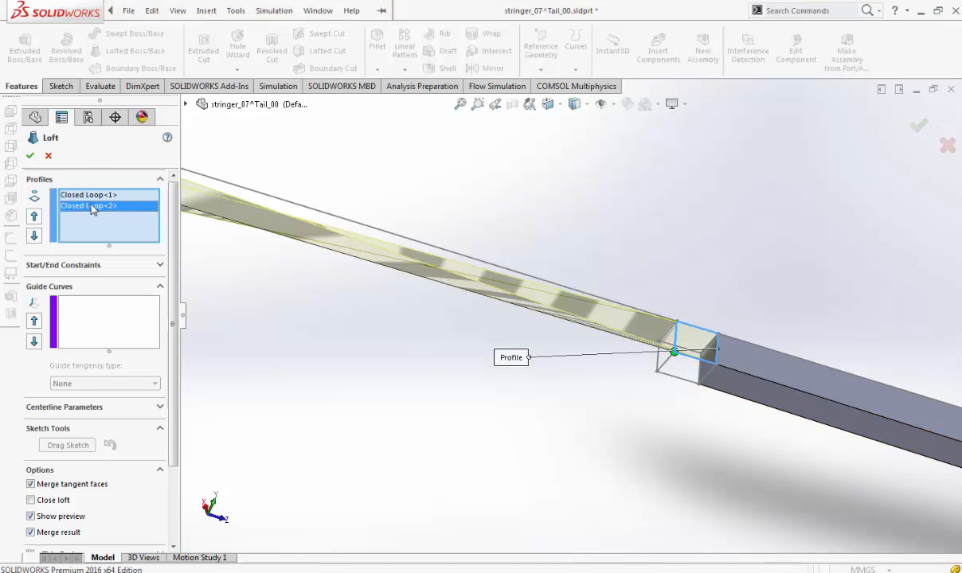
{"action": "key", "text": "Delete"}
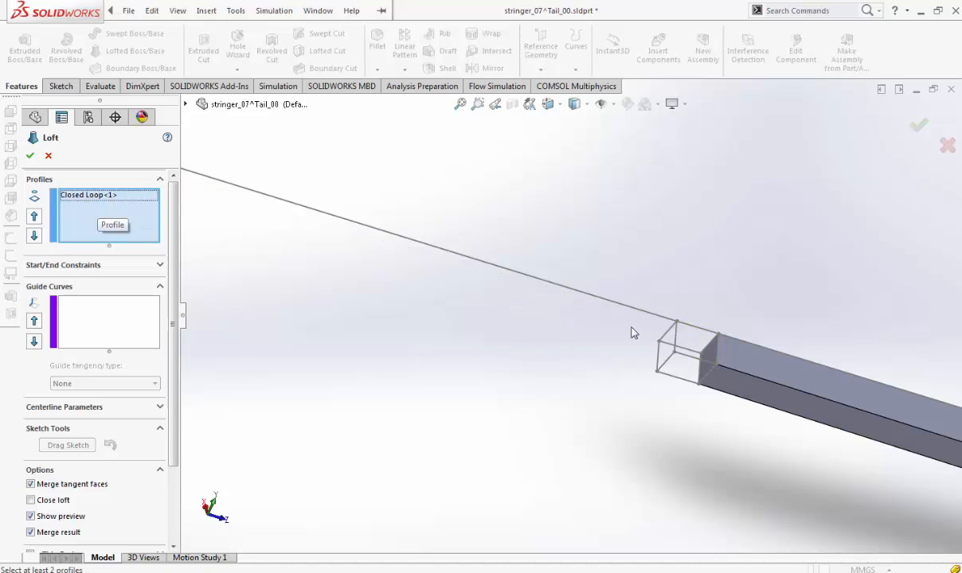
{"action": "left_click", "coordinate": [674, 335]}
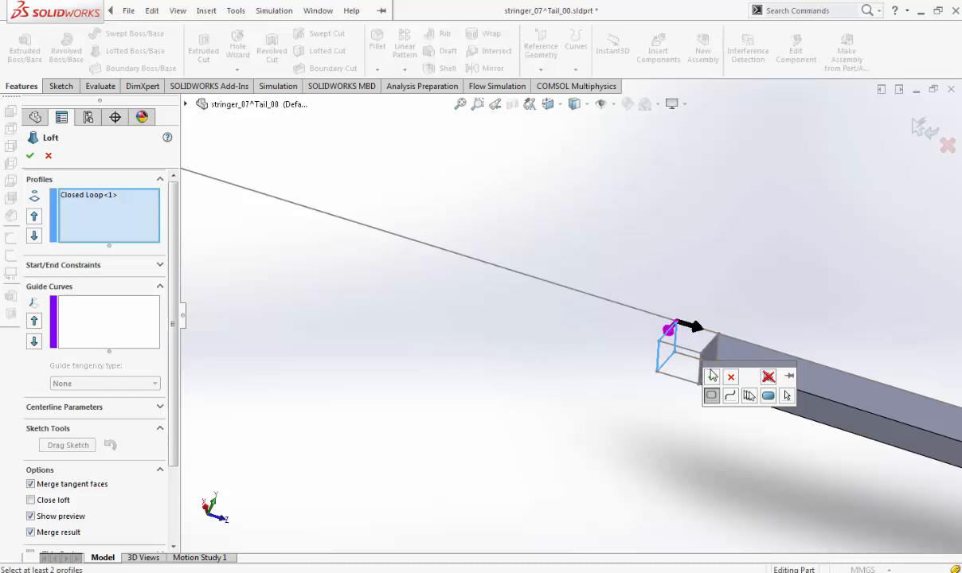
{"action": "left_click", "coordinate": [712, 377]}
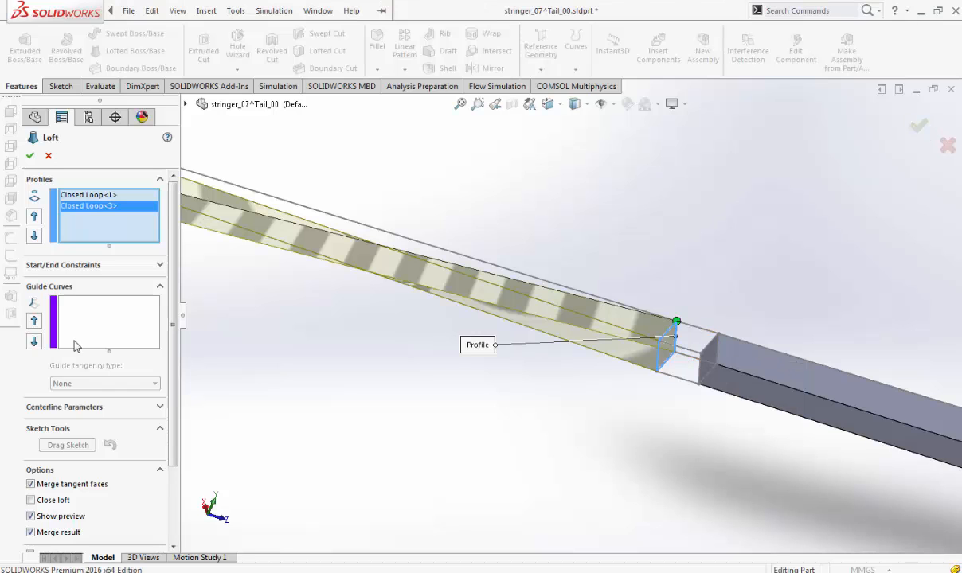
Step: Add the upper sketch line between the two selected profiles as the loft's guide curve and complete the loft
{"action": "left_click", "coordinate": [104, 311]}
{"action": "left_click", "coordinate": [393, 238]}
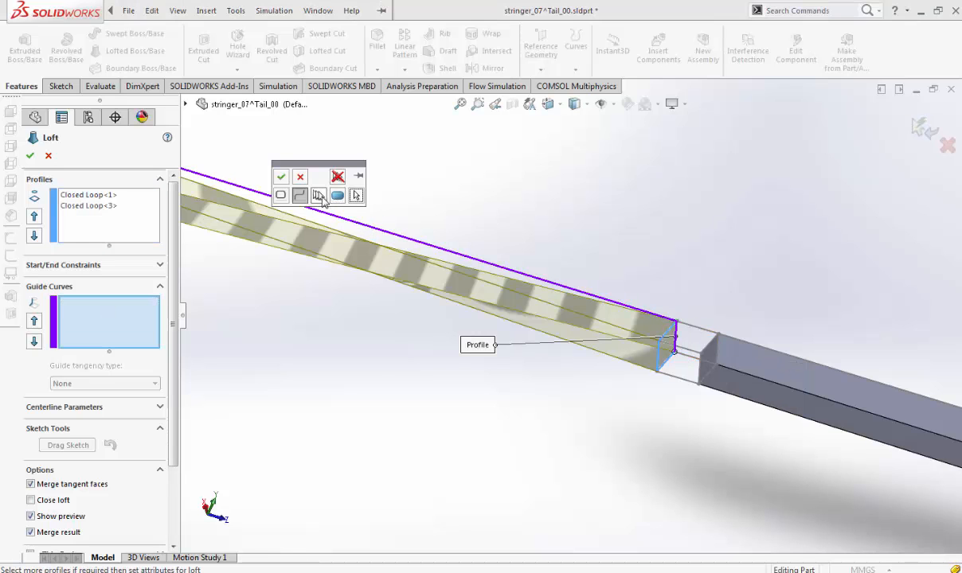
{"action": "scroll", "coordinate": [373, 211], "scroll_direction": "up", "scroll_amount": 8}
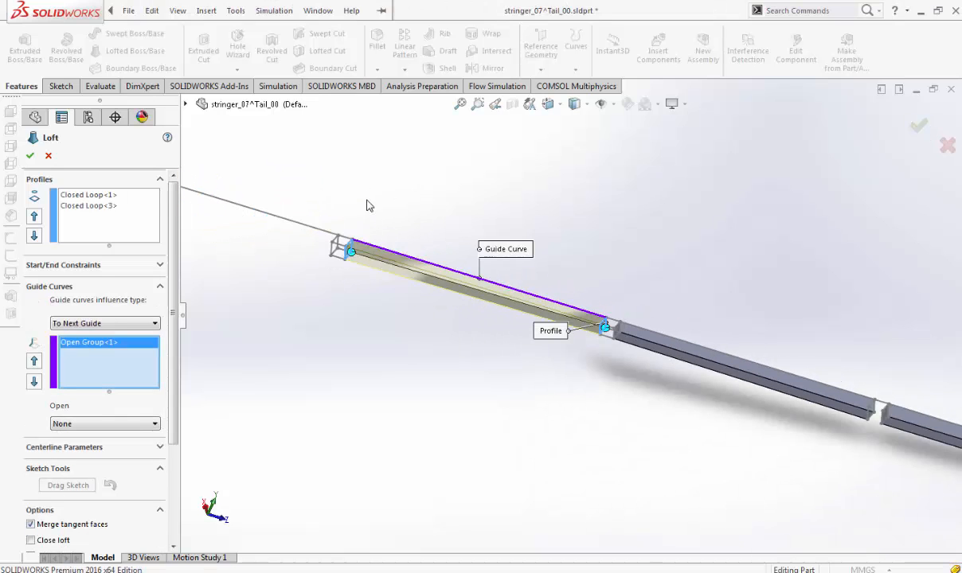
{"action": "left_click", "coordinate": [31, 157]}
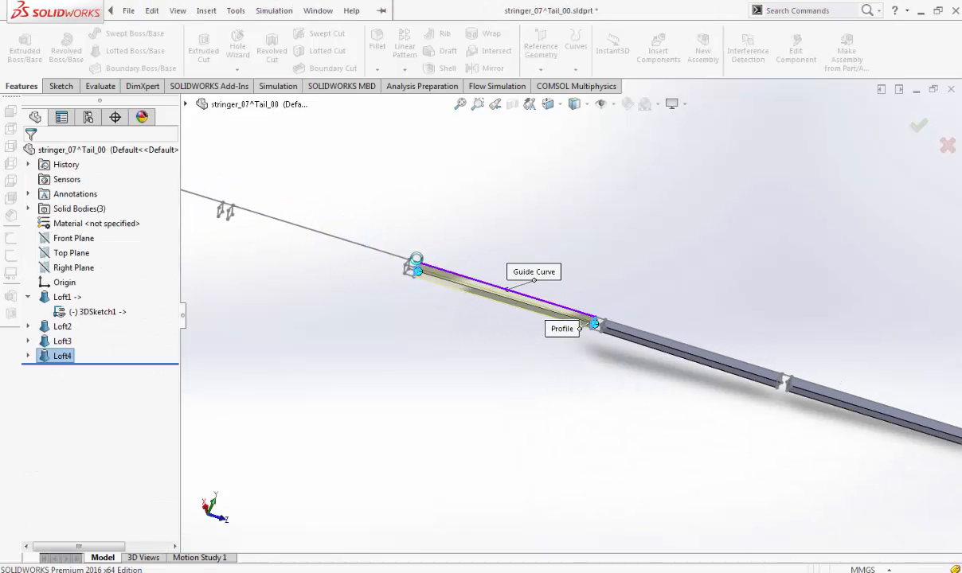
Step: Start a loft between the two facing square profiles of the next empty stringer segment and align its connectors at matching corners
{"action": "scroll", "coordinate": [348, 219], "scroll_direction": "down", "scroll_amount": 3}
{"action": "left_click", "coordinate": [120, 55]}
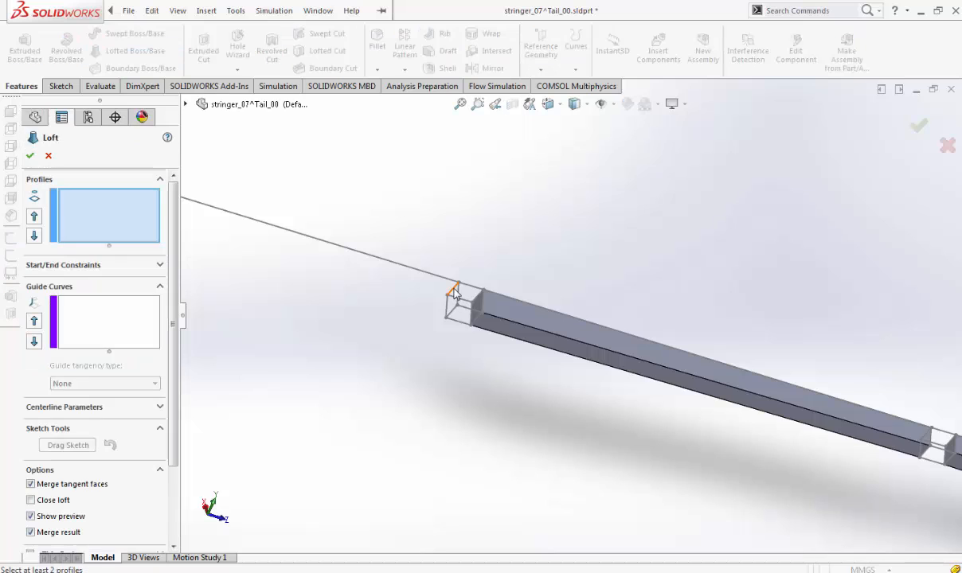
{"action": "scroll", "coordinate": [458, 298], "scroll_direction": "down", "scroll_amount": 3}
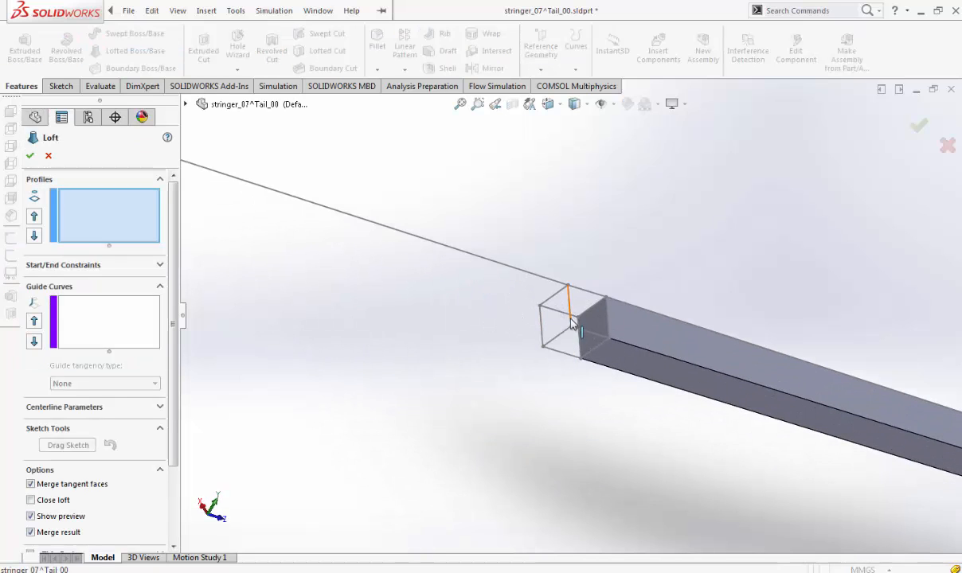
{"action": "left_click", "coordinate": [570, 320]}
{"action": "left_click", "coordinate": [605, 382]}
{"action": "left_click", "coordinate": [606, 362]}
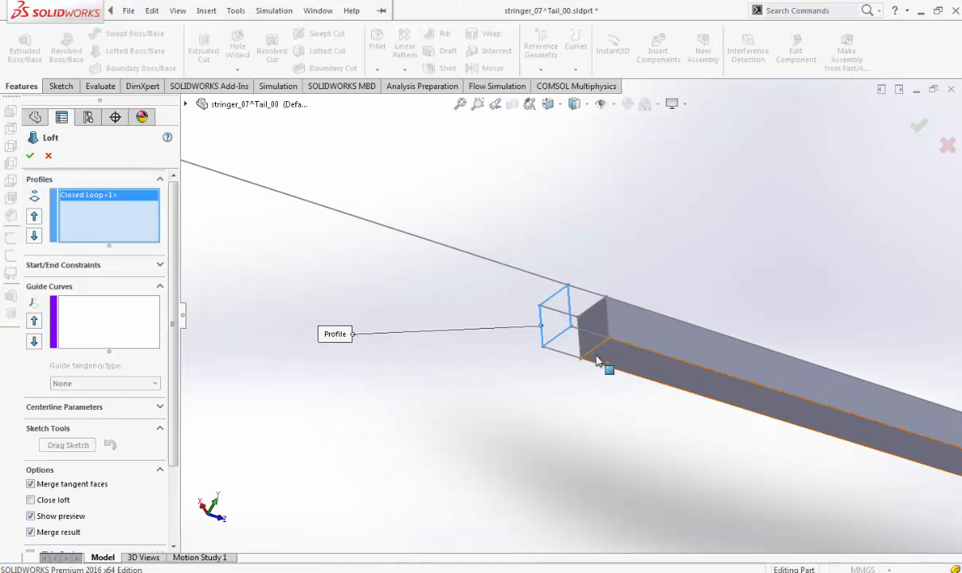
{"action": "scroll", "coordinate": [358, 277], "scroll_direction": "up", "scroll_amount": 5}
{"action": "scroll", "coordinate": [439, 268], "scroll_direction": "down", "scroll_amount": 2}
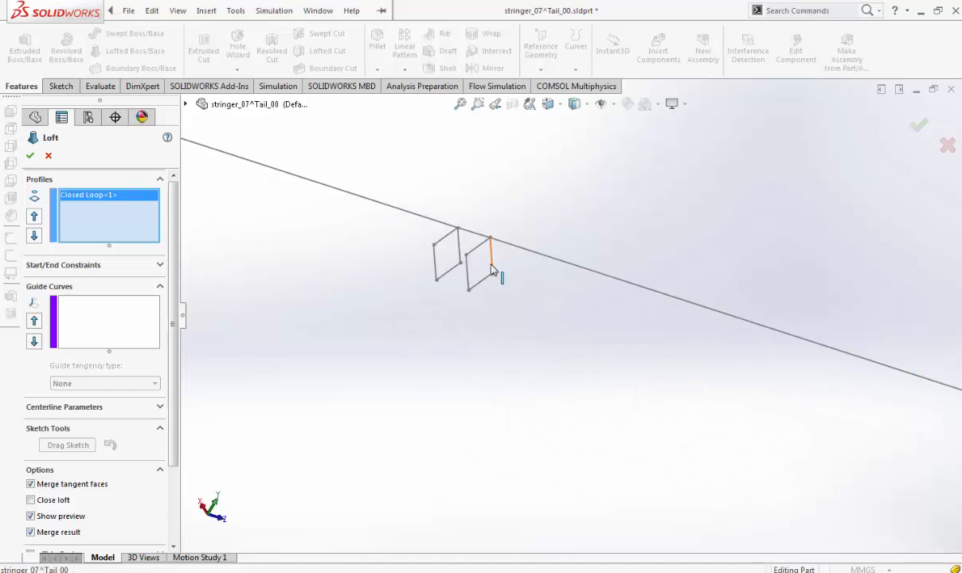
{"action": "left_click", "coordinate": [491, 260]}
{"action": "left_click", "coordinate": [526, 210]}
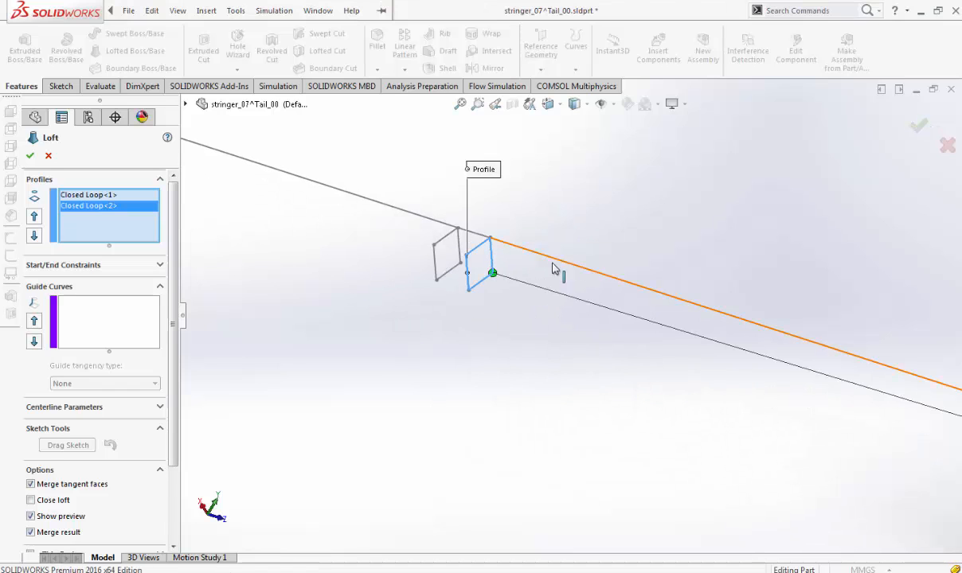
{"action": "scroll", "coordinate": [554, 271], "scroll_direction": "up", "scroll_amount": 2}
{"action": "mouse_move", "coordinate": [843, 386]}
{"action": "left_mouse_down"}
{"action": "mouse_move", "coordinate": [841, 406]}
{"action": "mouse_move", "coordinate": [855, 397]}
{"action": "left_mouse_up"}
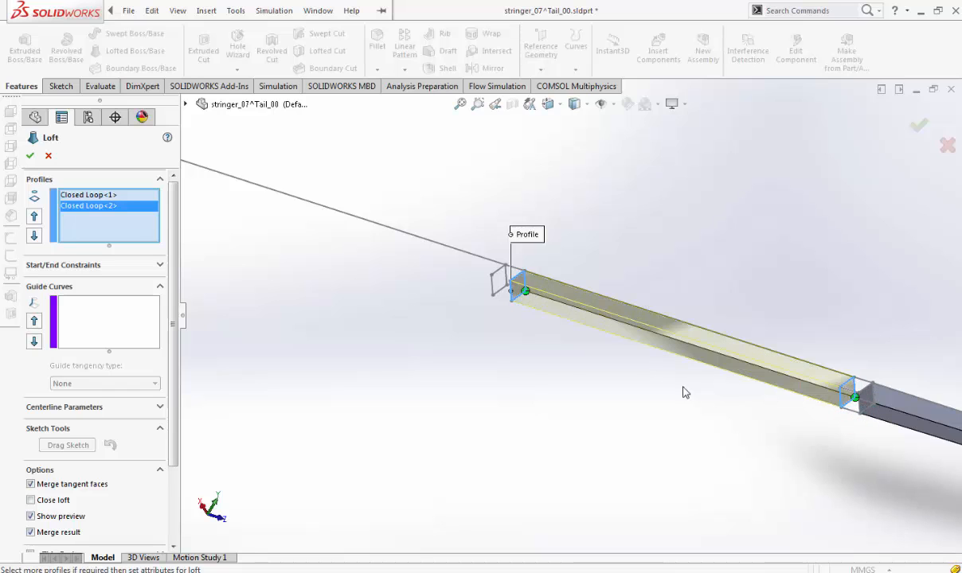
Step: Use the sketch line joining the two square profiles as the guide curve and complete this stringer segment's loft
{"action": "left_click", "coordinate": [60, 329]}
{"action": "left_click", "coordinate": [665, 319]}
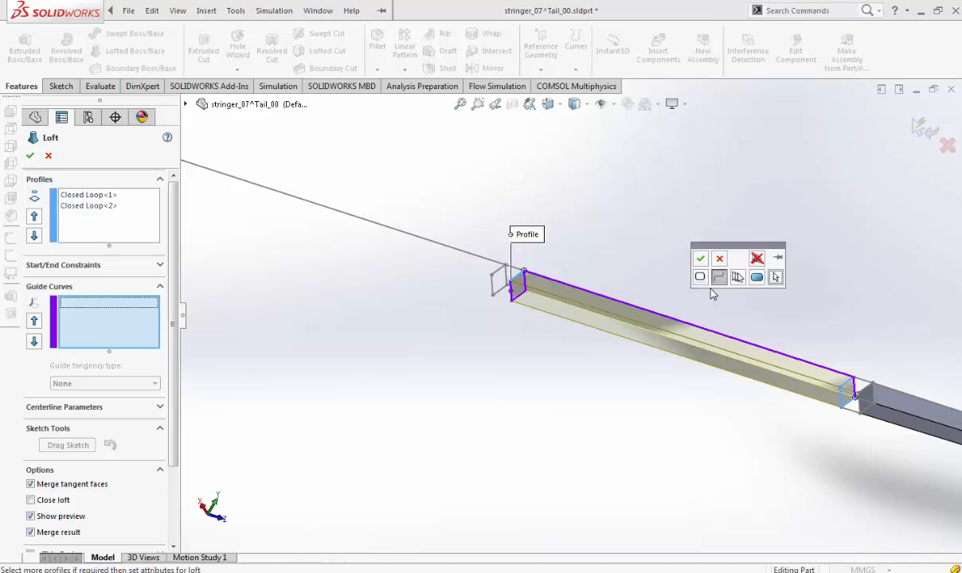
{"action": "left_click", "coordinate": [736, 278]}
{"action": "left_click", "coordinate": [700, 259]}
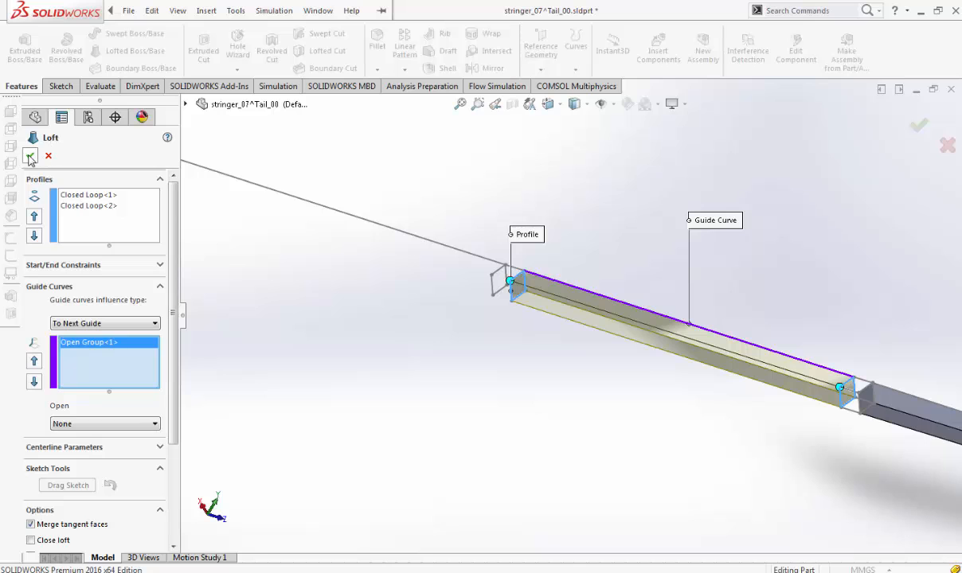
{"action": "scroll", "coordinate": [573, 313], "scroll_direction": "up", "scroll_amount": 5}
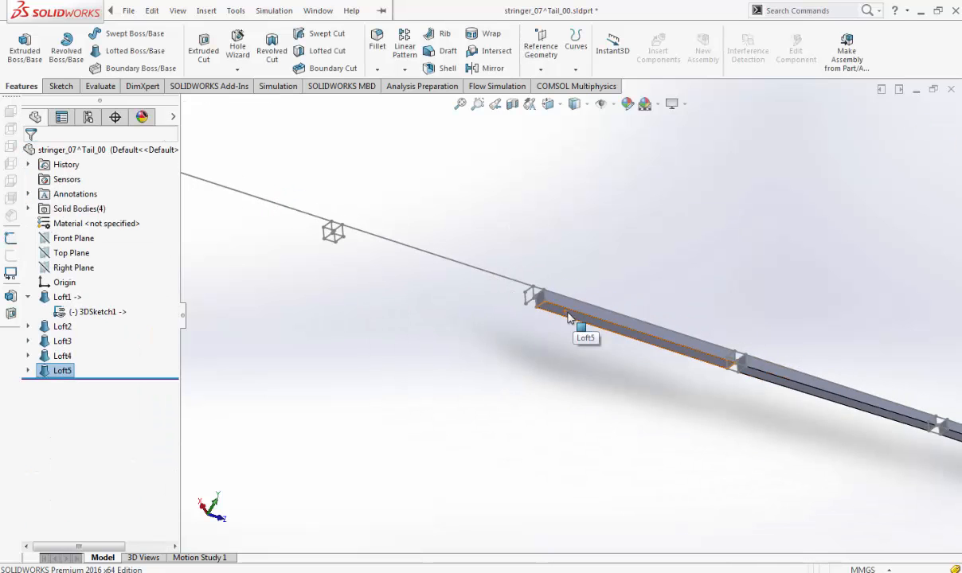
Step: Start another loft from the square profile just beyond the newest segment to the near profile of the next pair
{"action": "scroll", "coordinate": [562, 310], "scroll_direction": "down", "scroll_amount": 2}
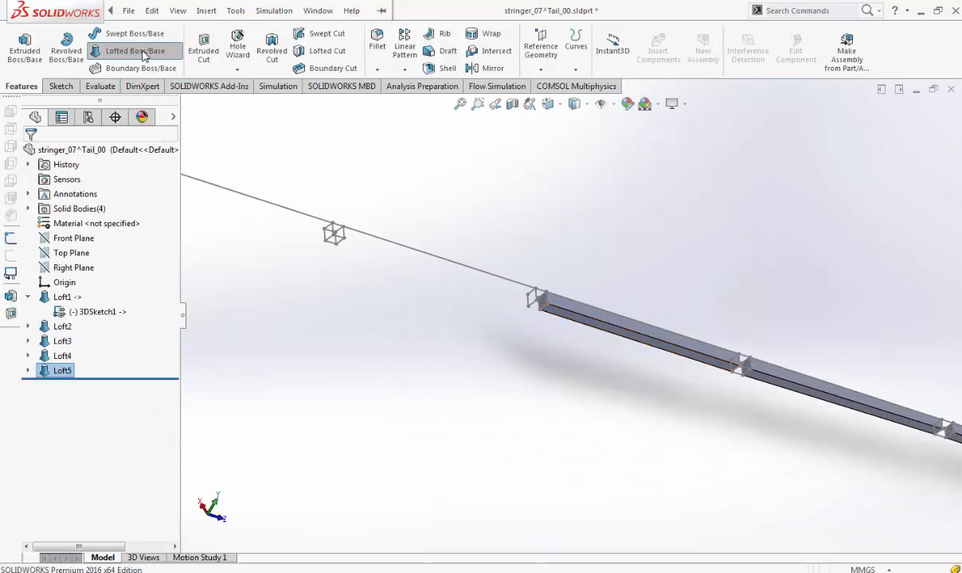
{"action": "scroll", "coordinate": [552, 294], "scroll_direction": "down", "scroll_amount": 4}
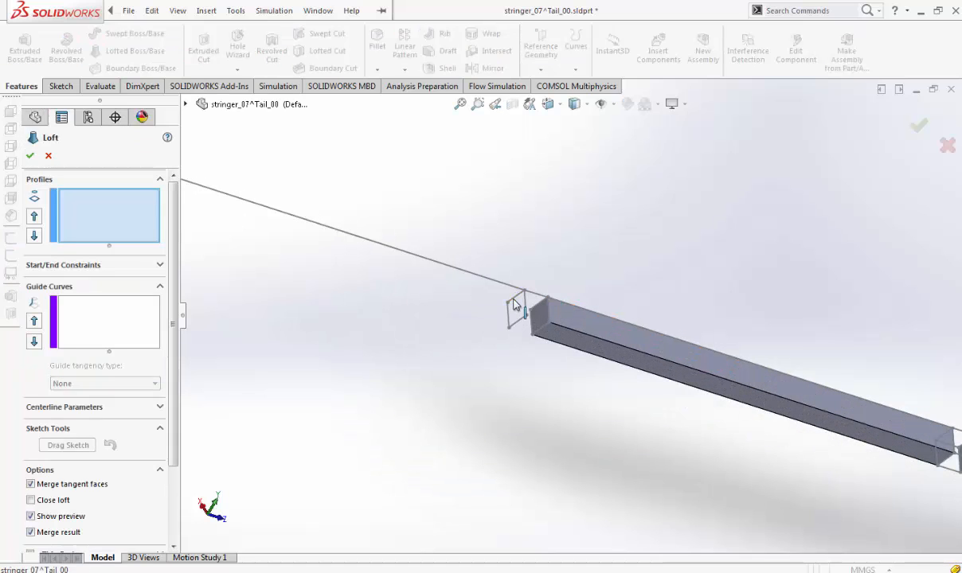
{"action": "left_click", "coordinate": [515, 299]}
{"action": "left_click", "coordinate": [551, 263]}
{"action": "left_click", "coordinate": [550, 244]}
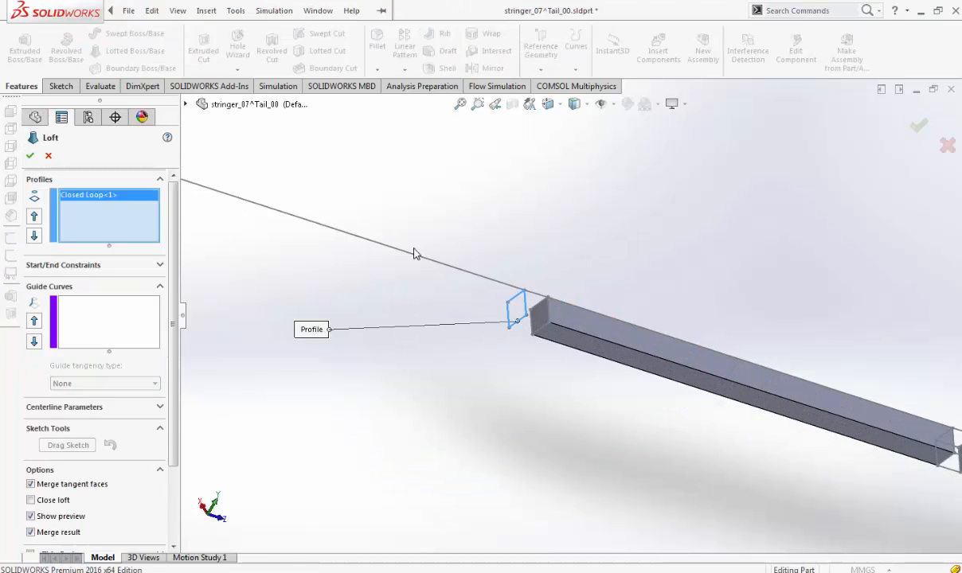
{"action": "scroll", "coordinate": [412, 249], "scroll_direction": "up", "scroll_amount": 6}
{"action": "scroll", "coordinate": [399, 246], "scroll_direction": "down", "scroll_amount": 8}
{"action": "left_click", "coordinate": [424, 301]}
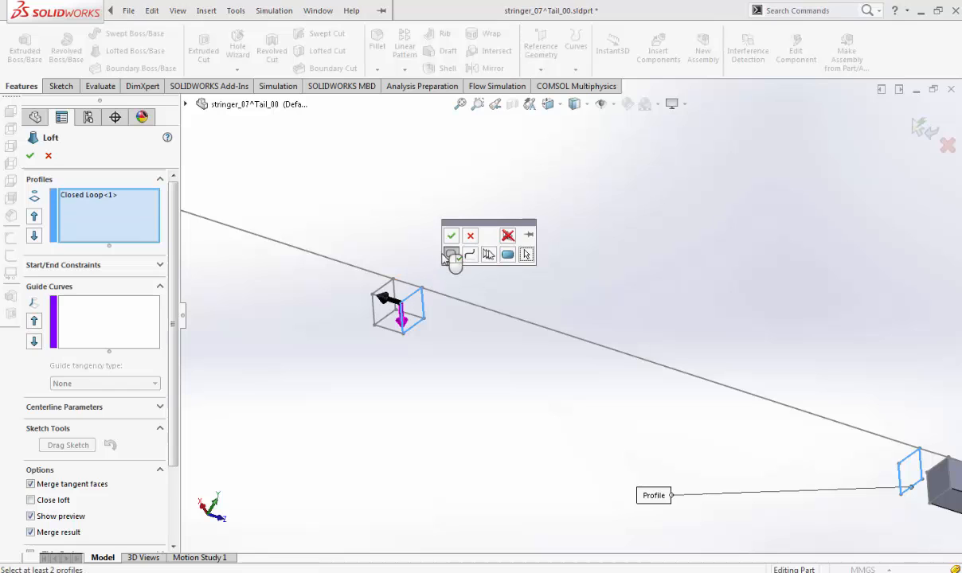
{"action": "left_click", "coordinate": [450, 236]}
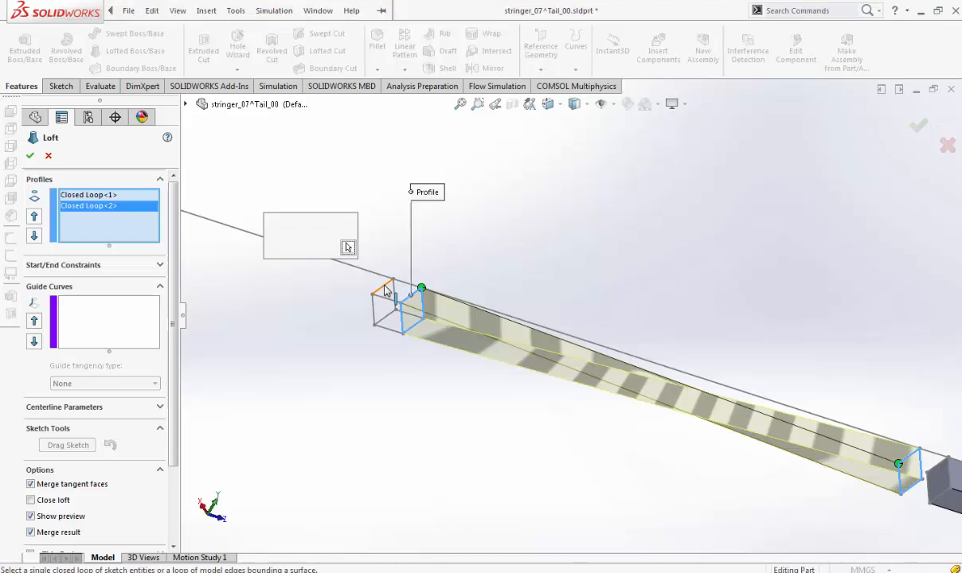
Step: Try extending the loft across the gap with a third and fourth square profile, aligning the end connectors at the upper corners
{"action": "left_click", "coordinate": [273, 230]}
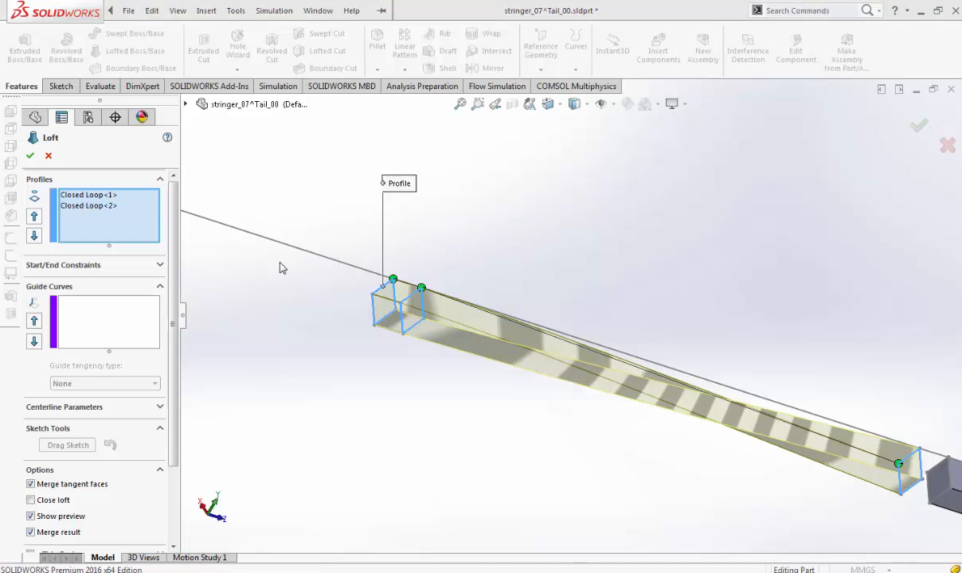
{"action": "scroll", "coordinate": [694, 379], "scroll_direction": "up", "scroll_amount": 3}
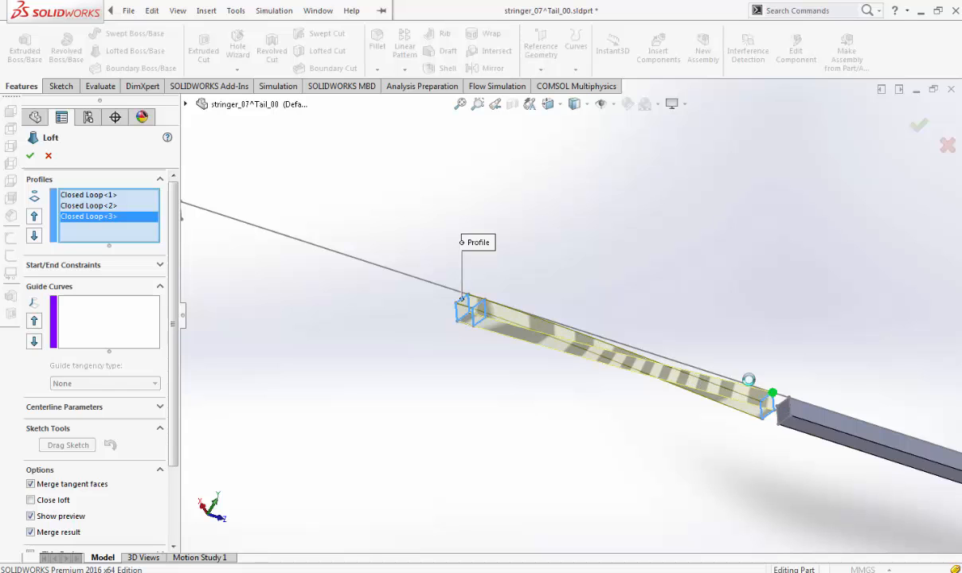
{"action": "scroll", "coordinate": [525, 338], "scroll_direction": "up", "scroll_amount": 2}
{"action": "scroll", "coordinate": [415, 268], "scroll_direction": "down", "scroll_amount": 2}
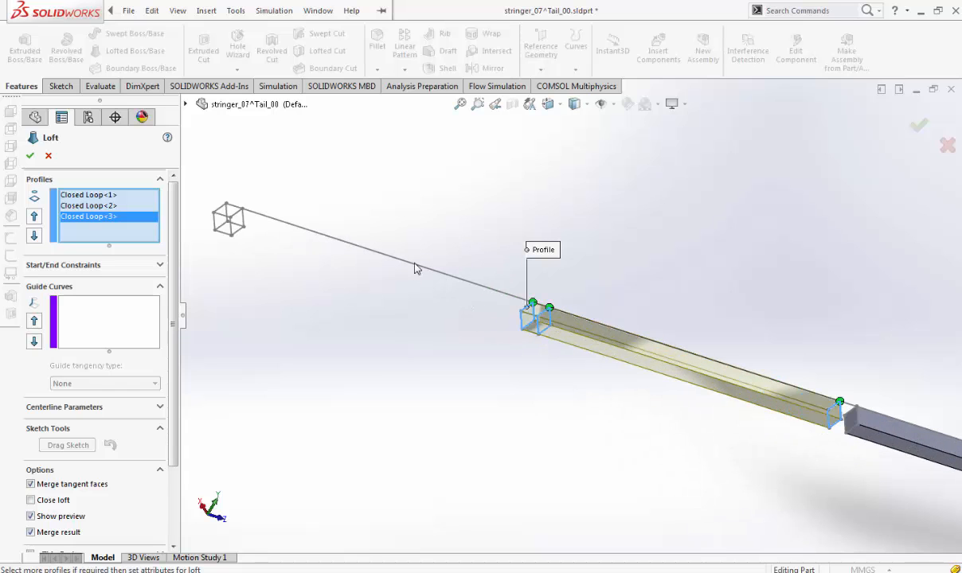
{"action": "left_click", "coordinate": [234, 220]}
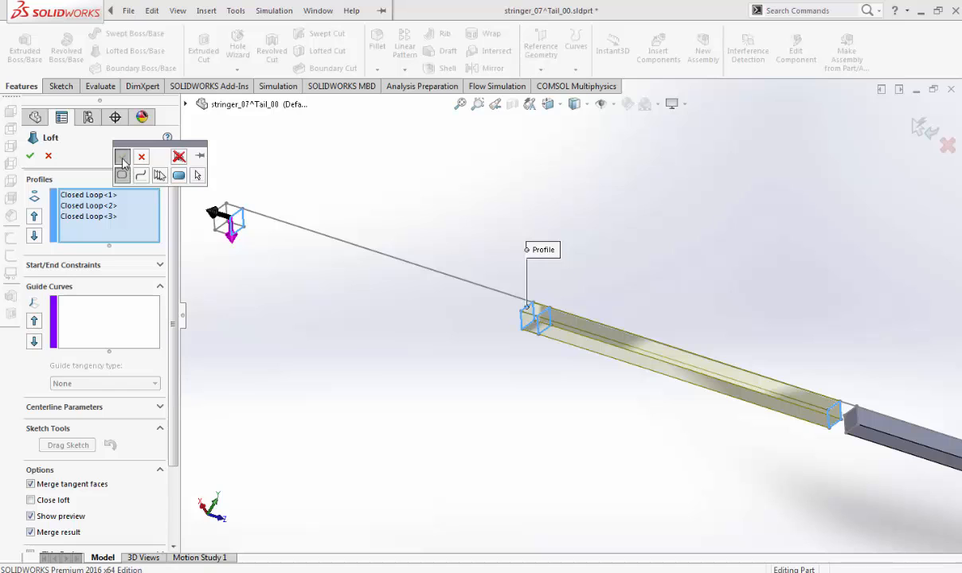
{"action": "left_click", "coordinate": [122, 158]}
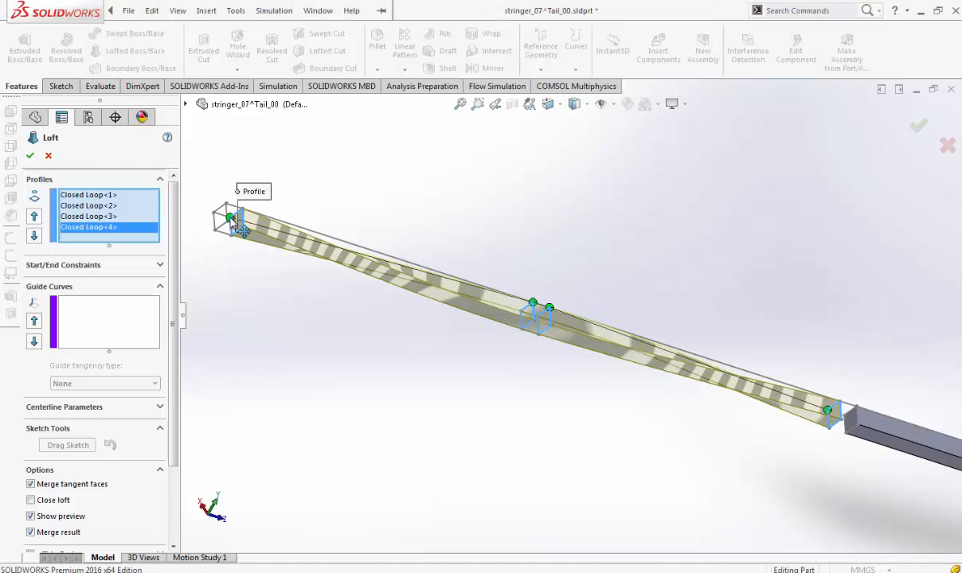
{"action": "left_click_drag", "start_coordinate": [231, 217], "coordinate": [242, 209]}
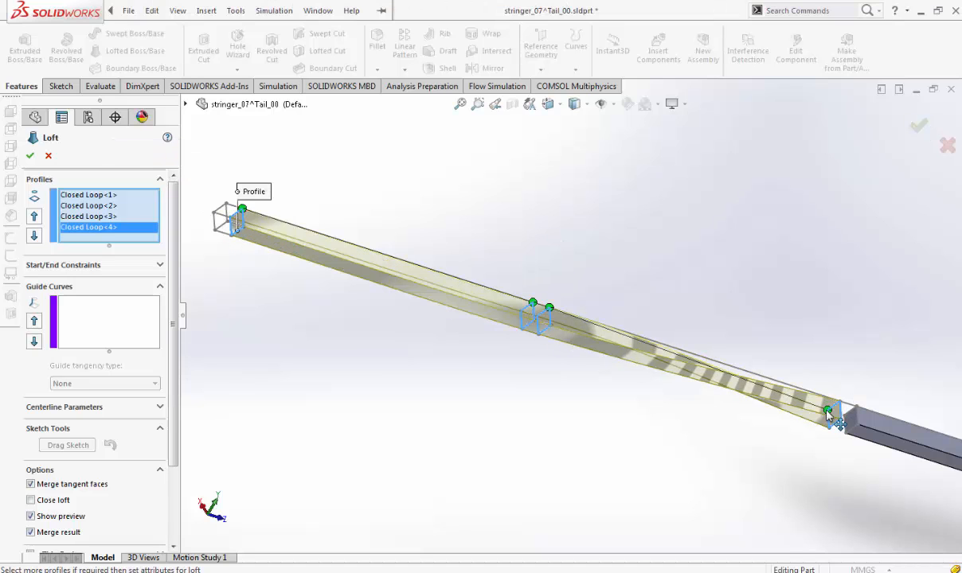
{"action": "left_click_drag", "start_coordinate": [828, 408], "coordinate": [839, 402]}
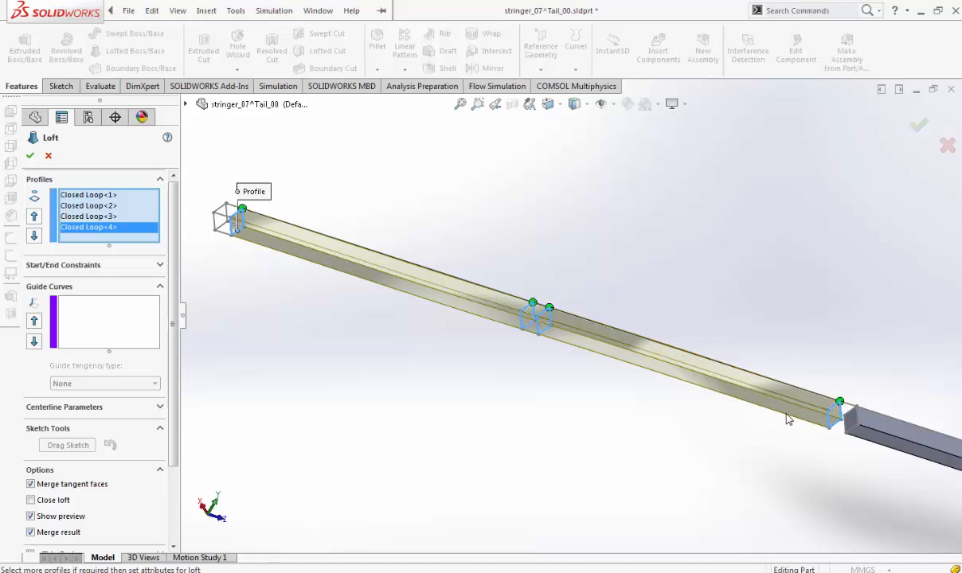
Step: Examine the four-profile loft preview along its length, including from the left view, for deviation from the straight stringer line
{"action": "middle_click_drag", "start_coordinate": [801, 417], "coordinate": [747, 433]}
{"action": "middle_click_drag", "start_coordinate": [409, 421], "coordinate": [421, 410]}
{"action": "scroll", "coordinate": [422, 410], "scroll_direction": "up", "scroll_amount": 5}
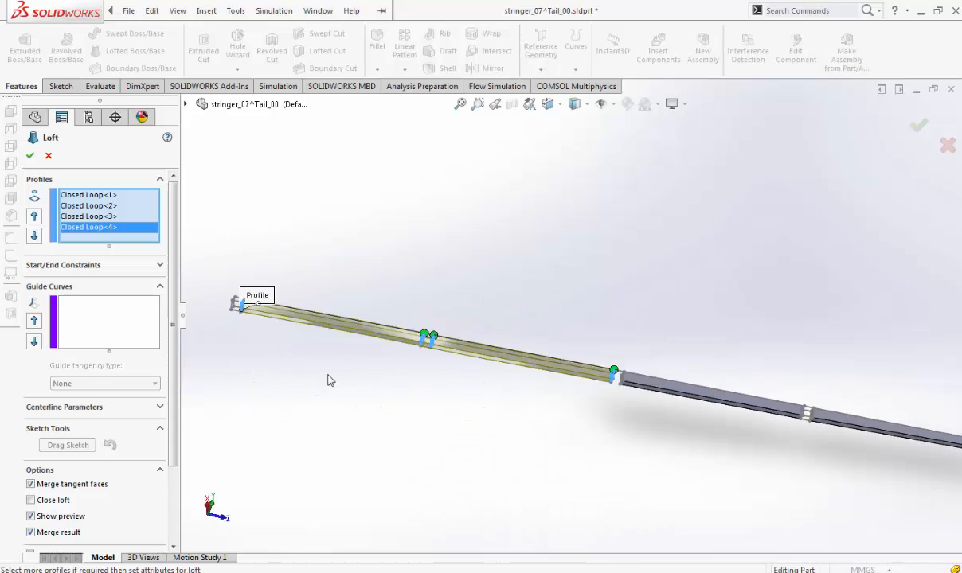
{"action": "scroll", "coordinate": [431, 358], "scroll_direction": "down", "scroll_amount": 5}
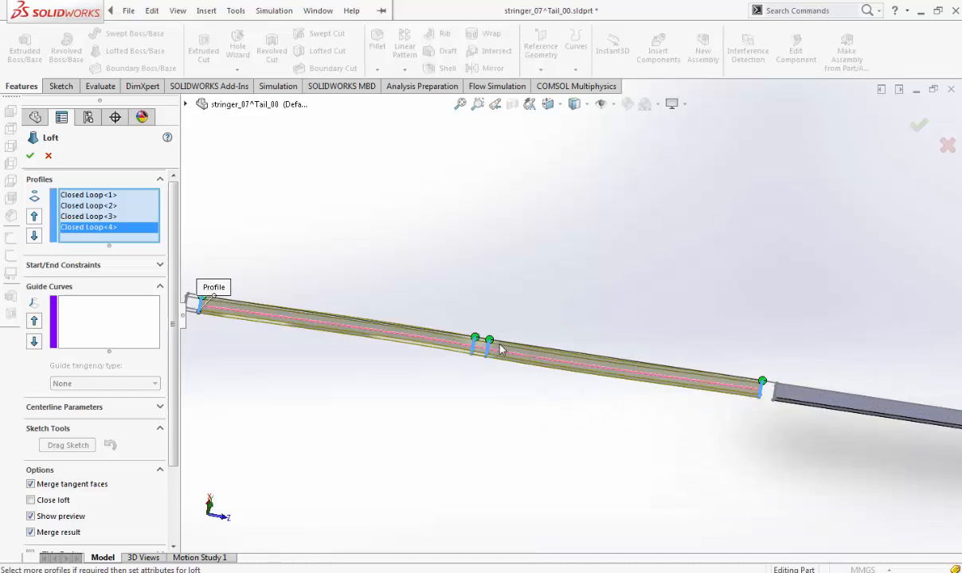
{"action": "middle_click_drag", "start_coordinate": [502, 348], "coordinate": [488, 312]}
{"action": "left_click", "coordinate": [552, 115]}
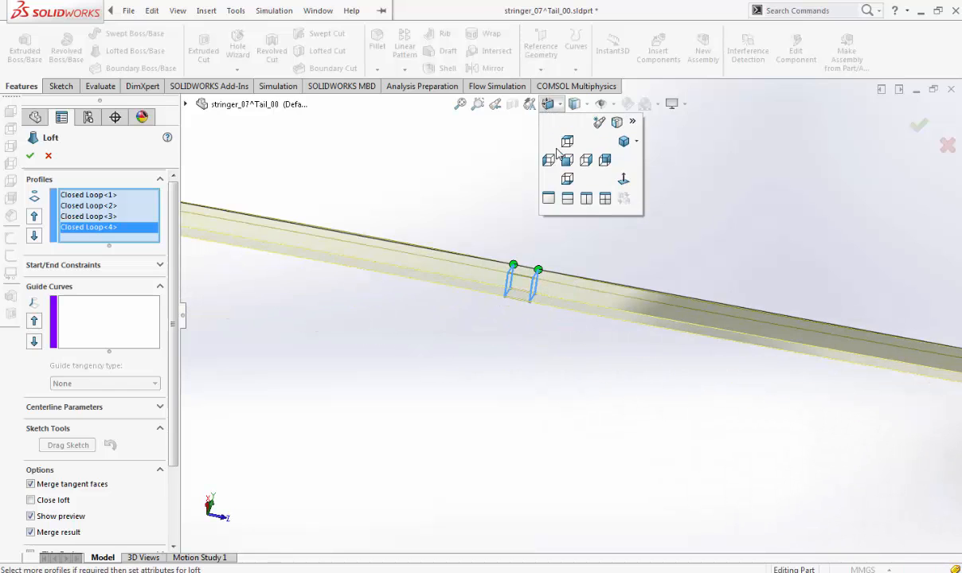
{"action": "left_click", "coordinate": [521, 150]}
{"action": "scroll", "coordinate": [343, 297], "scroll_direction": "down", "scroll_amount": 4}
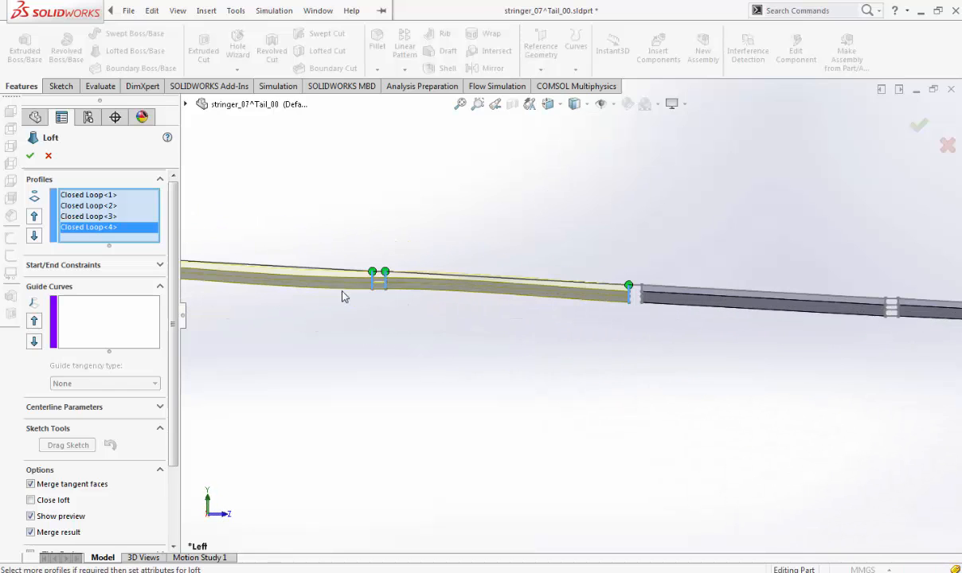
{"action": "scroll", "coordinate": [398, 299], "scroll_direction": "up", "scroll_amount": 3}
{"action": "scroll", "coordinate": [318, 301], "scroll_direction": "down", "scroll_amount": 2}
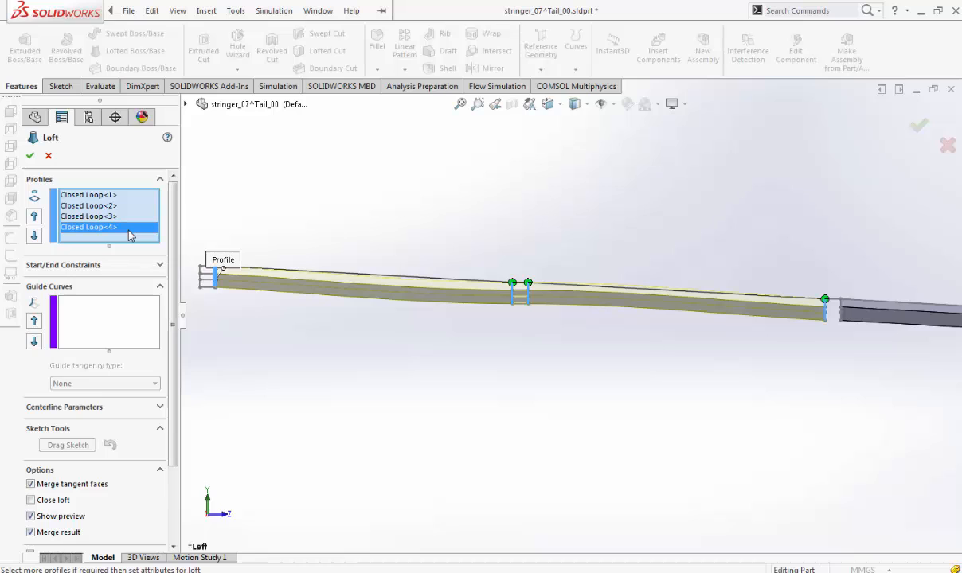
Step: Remove the fourth and third closed loops from the loft's profiles
{"action": "key", "text": "Delete"}
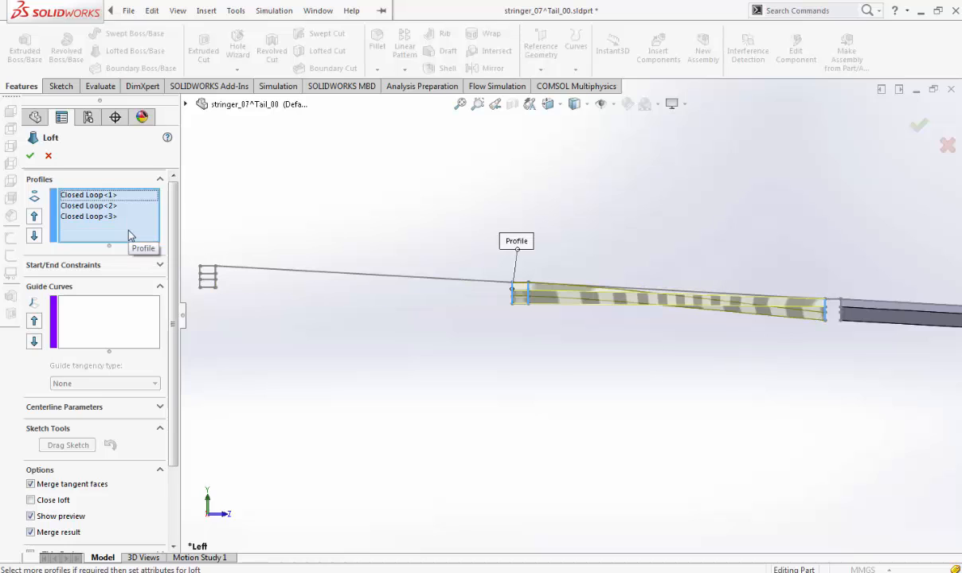
{"action": "left_click", "coordinate": [114, 216]}
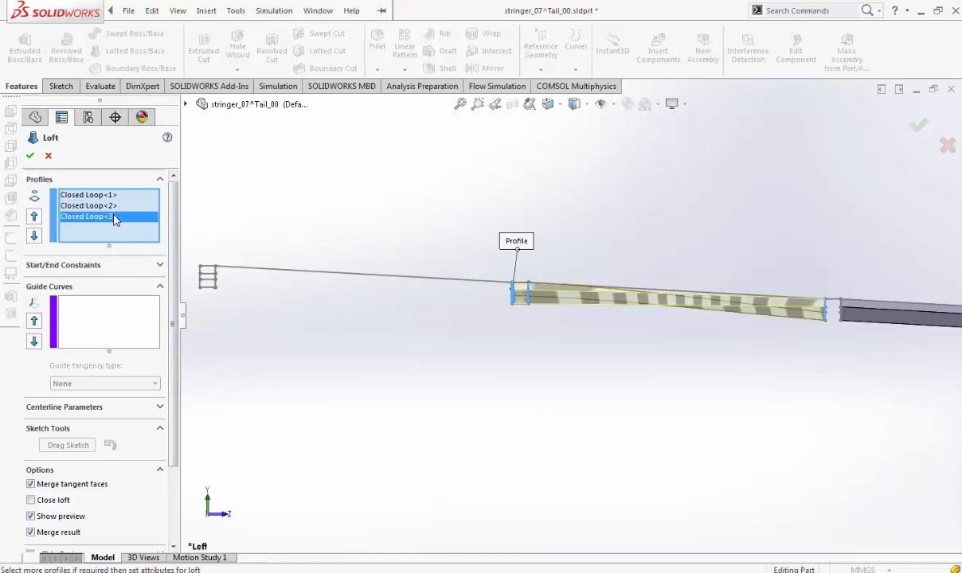
{"action": "key", "text": "Delete"}
Step: In the front view, set the sketch line between the two remaining profiles as the guide curve and complete the loft
{"action": "left_click", "coordinate": [549, 104]}
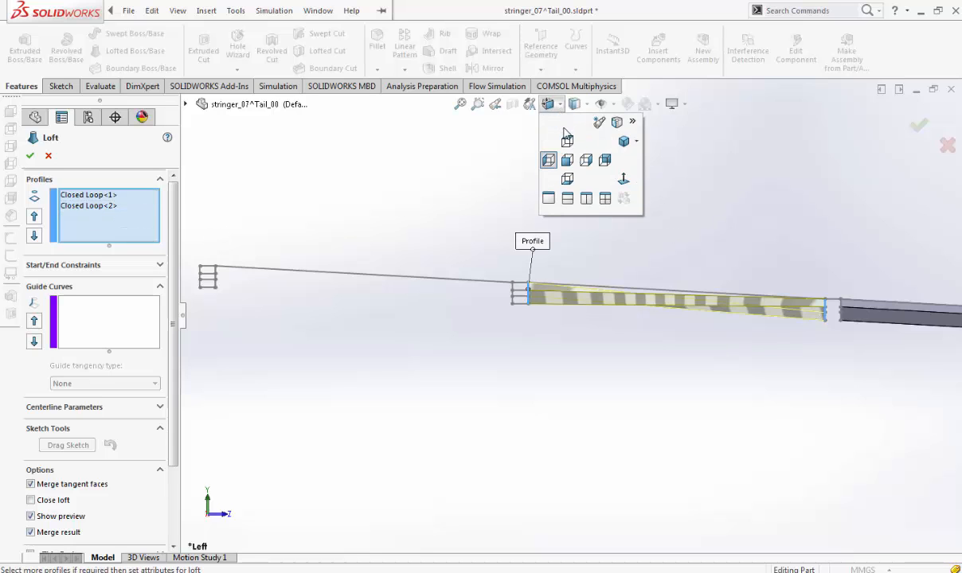
{"action": "left_click", "coordinate": [566, 160]}
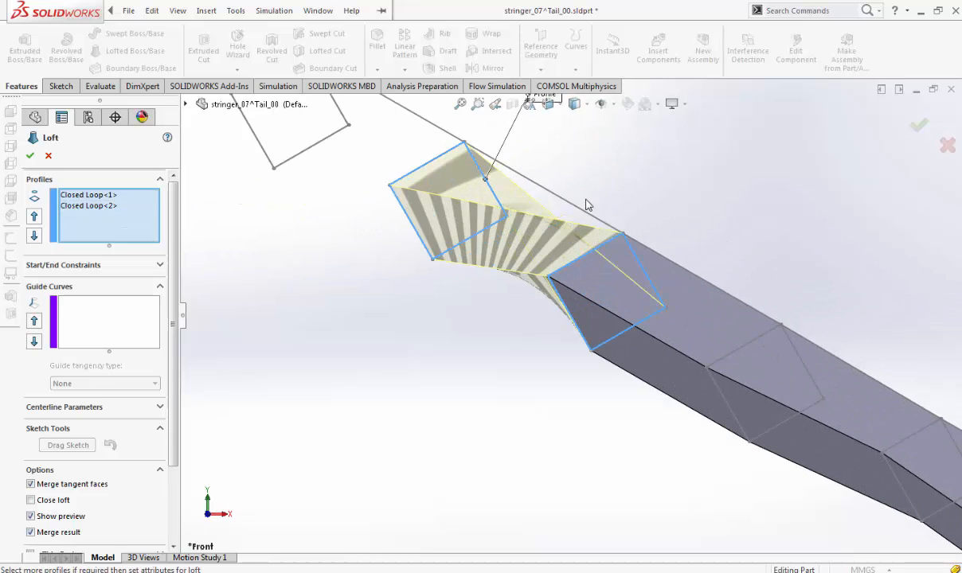
{"action": "left_click", "coordinate": [155, 318]}
{"action": "left_click", "coordinate": [551, 200]}
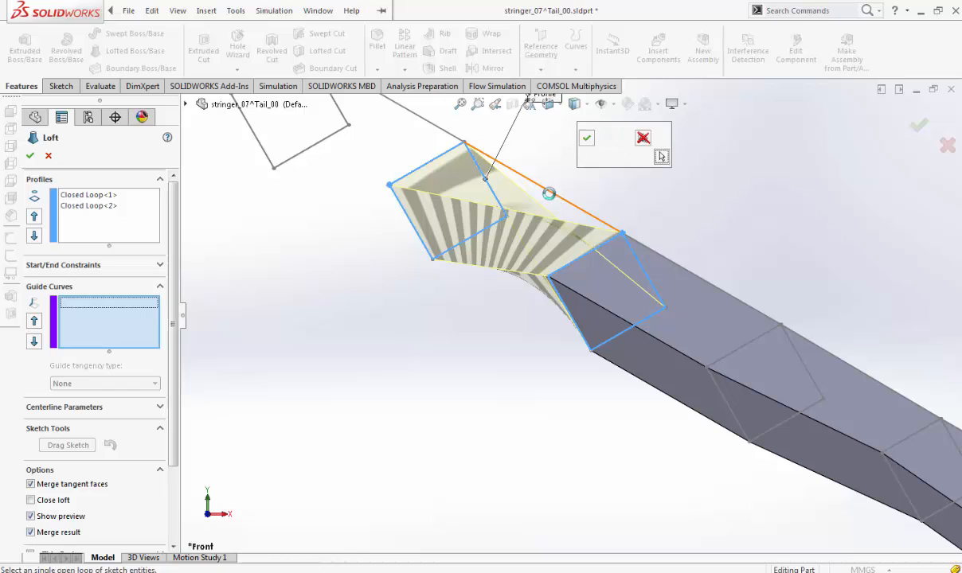
{"action": "left_click", "coordinate": [586, 140]}
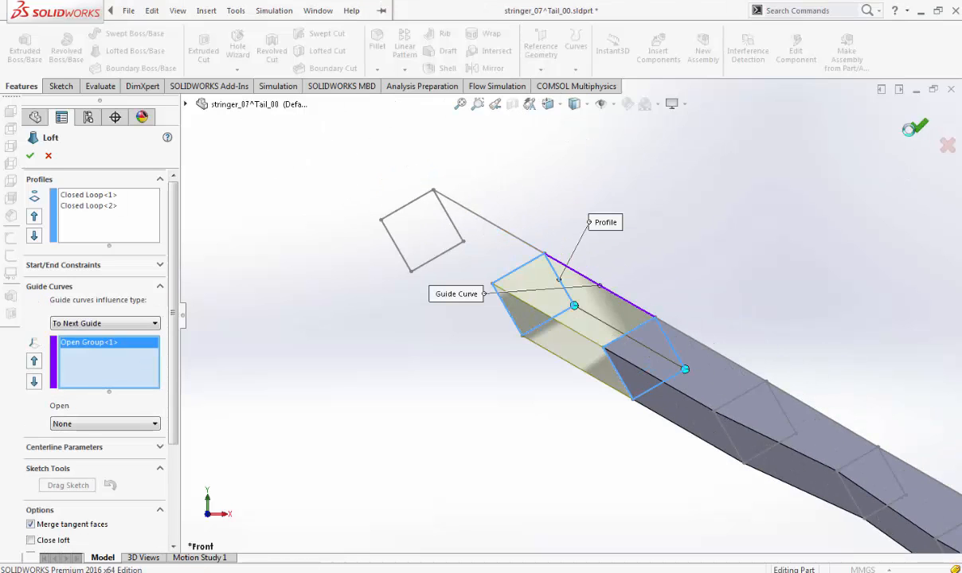
Step: Accept the current loft and start a new one with the square loop at the far end of the next segment as first profile
{"action": "left_click", "coordinate": [909, 129]}
{"action": "middle_click_drag", "start_coordinate": [505, 267], "coordinate": [586, 292]}
{"action": "scroll", "coordinate": [570, 301], "scroll_direction": "up", "scroll_amount": 4}
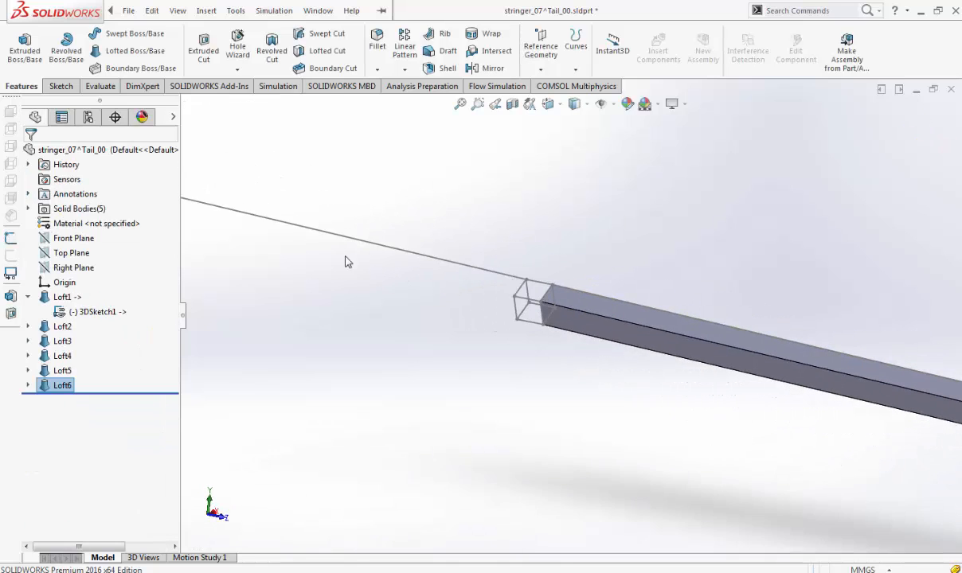
{"action": "middle_click_drag", "start_coordinate": [346, 262], "coordinate": [566, 319], "text": "ctrl"}
{"action": "left_click", "coordinate": [131, 50]}
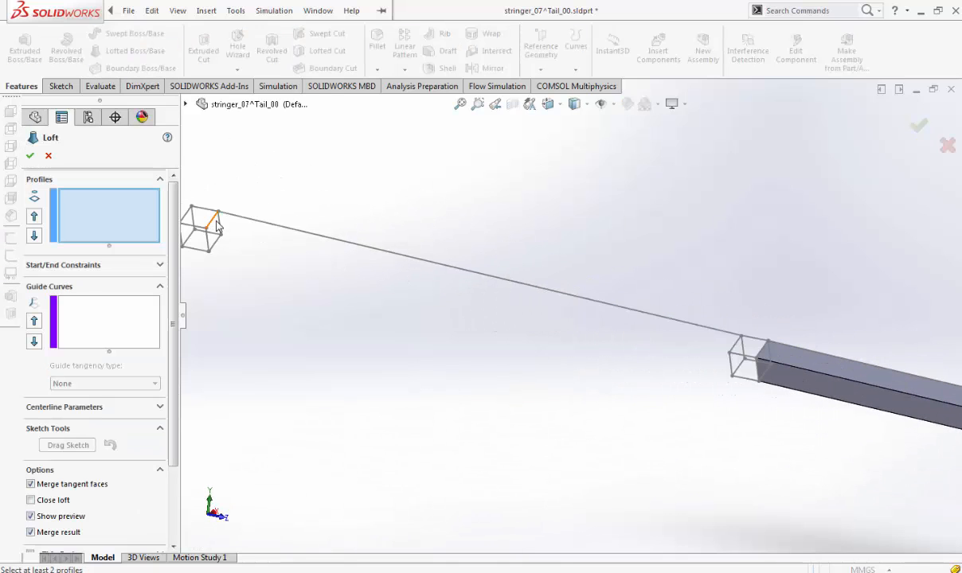
{"action": "left_click", "coordinate": [215, 226]}
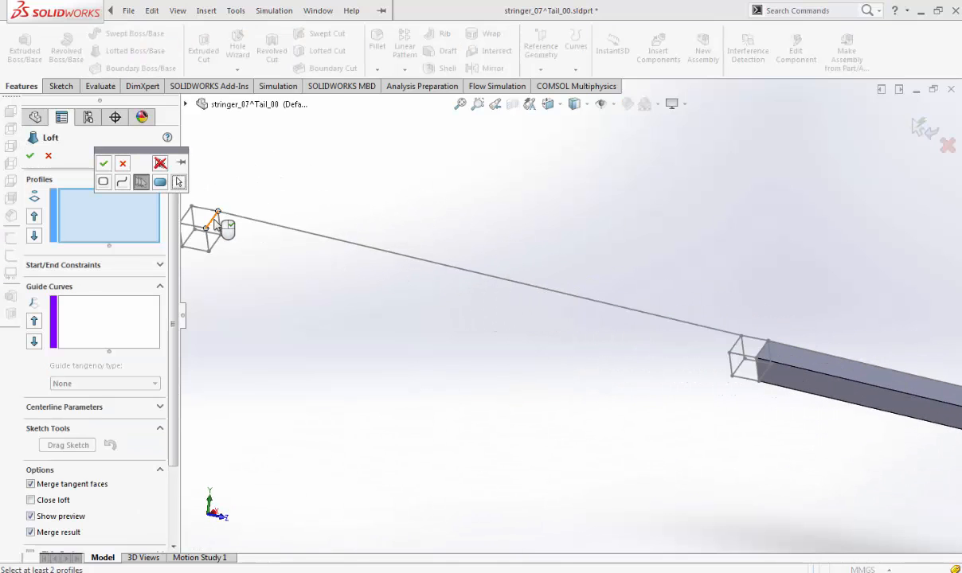
{"action": "left_click", "coordinate": [105, 184]}
{"action": "left_click", "coordinate": [104, 165]}
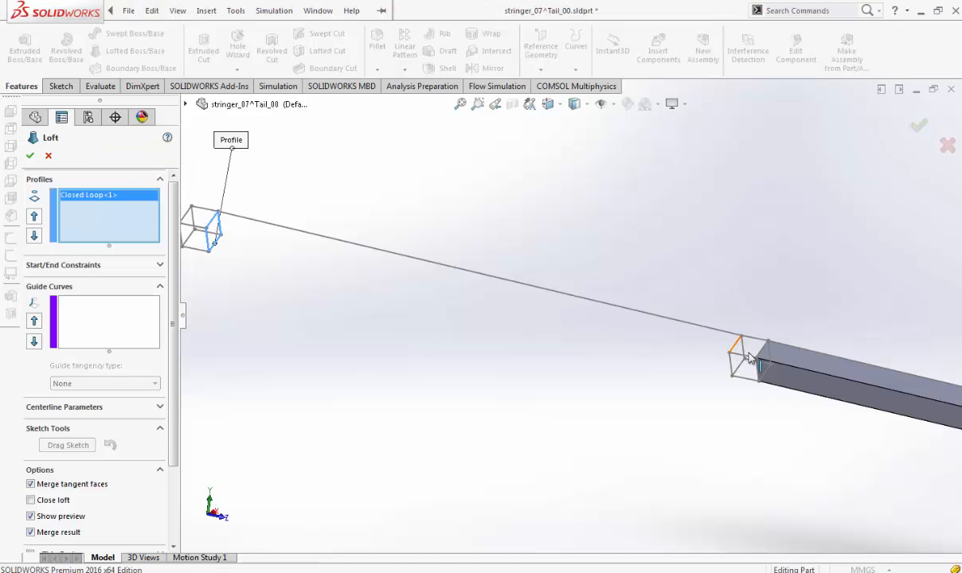
Step: Add the square closed loop across the gap from the finished body as the second loft profile
{"action": "scroll", "coordinate": [747, 356], "scroll_direction": "down", "scroll_amount": 2}
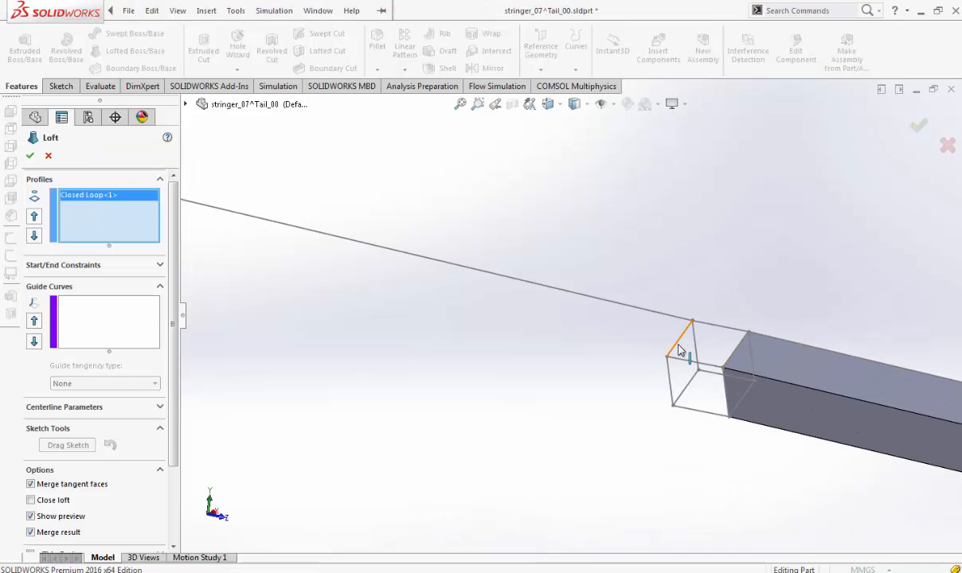
{"action": "left_click", "coordinate": [679, 350]}
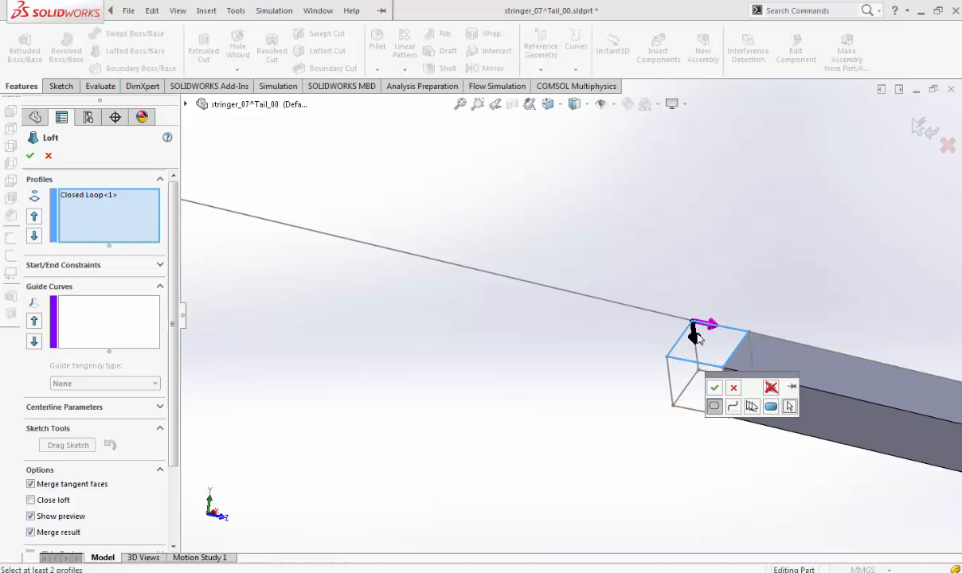
{"action": "left_click", "coordinate": [692, 344]}
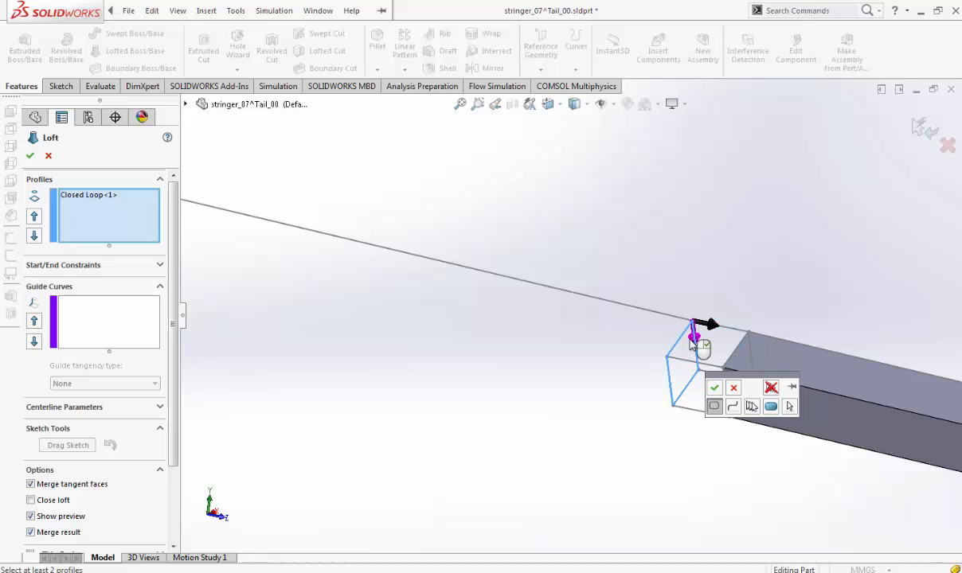
{"action": "left_click", "coordinate": [717, 391]}
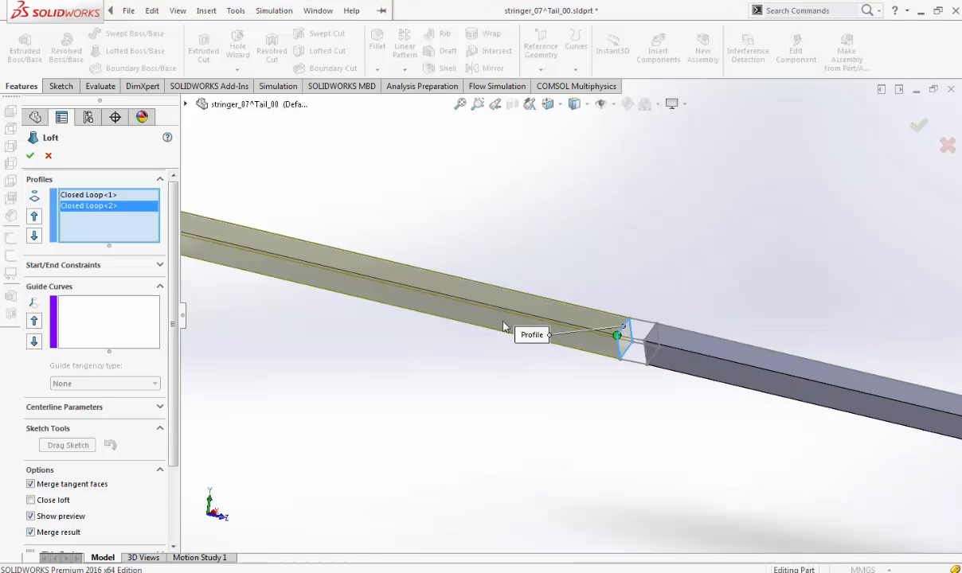
Step: Set the long upper sketch line between the two profiles as the guide curve and complete the loft
{"action": "left_click", "coordinate": [360, 238]}
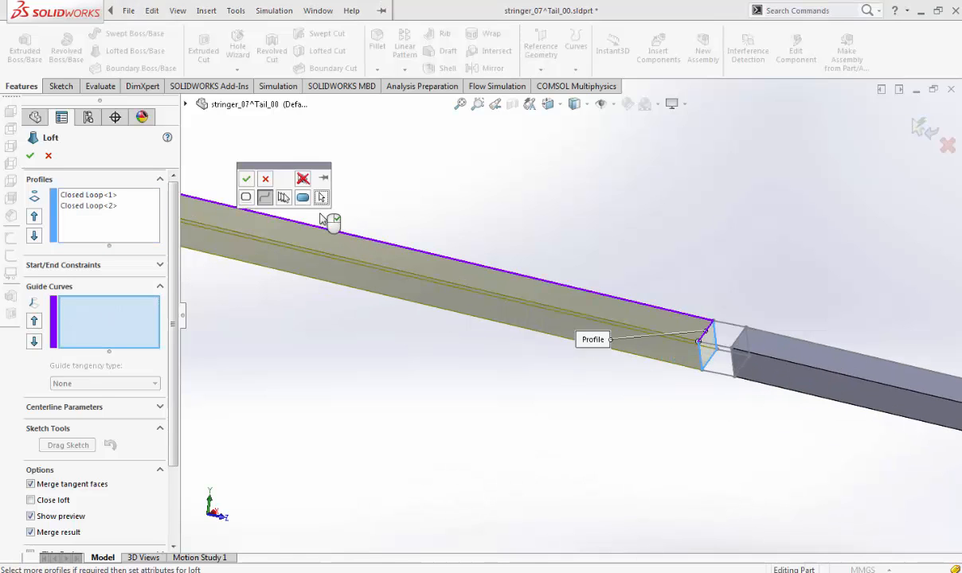
{"action": "left_click", "coordinate": [288, 199]}
{"action": "left_click", "coordinate": [246, 179]}
{"action": "scroll", "coordinate": [319, 238], "scroll_direction": "up", "scroll_amount": 3}
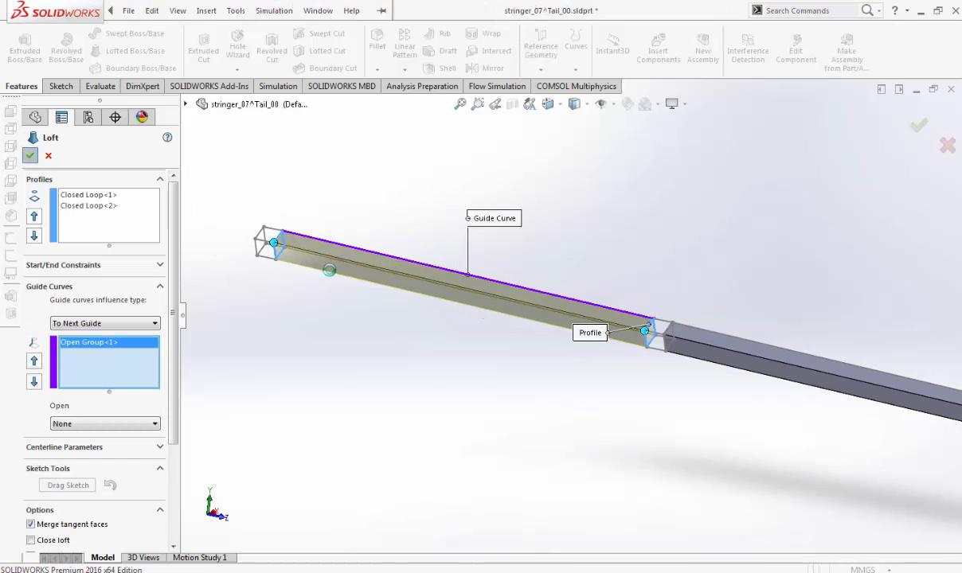
Step: Start another loft using the stringer's outermost square loop and the adjacent segment's long upper face as profiles
{"action": "left_click", "coordinate": [106, 51]}
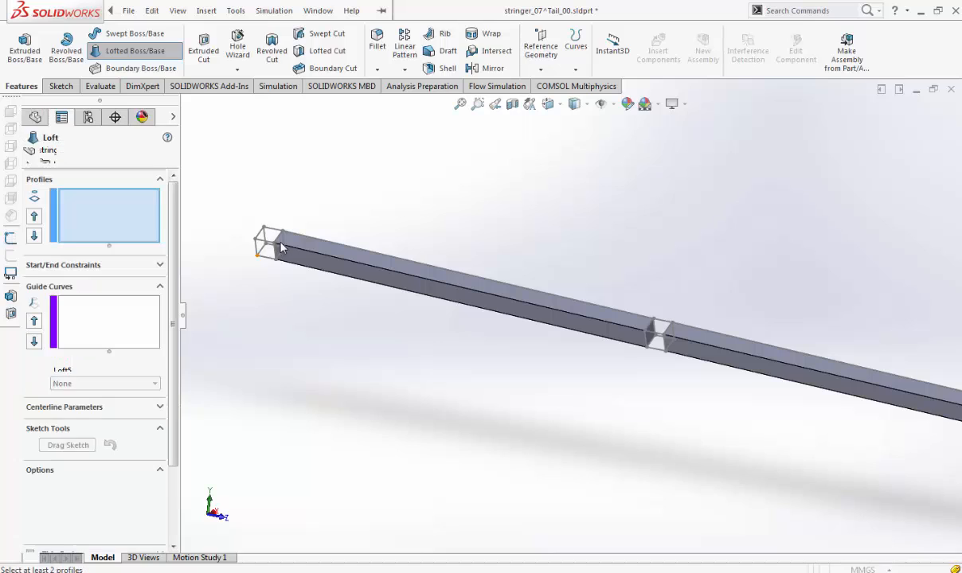
{"action": "scroll", "coordinate": [333, 253], "scroll_direction": "down", "scroll_amount": 3}
{"action": "left_click", "coordinate": [328, 257]}
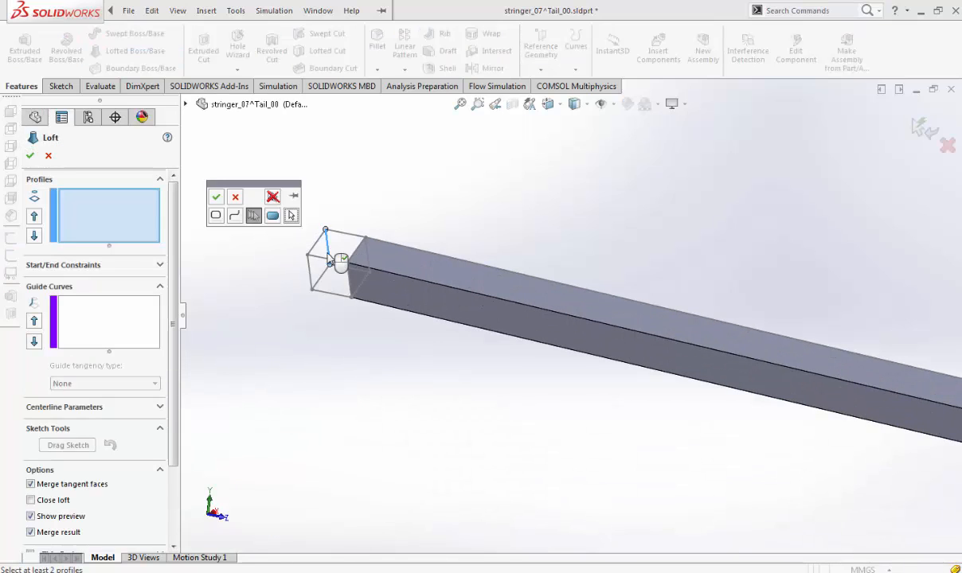
{"action": "left_click", "coordinate": [216, 215]}
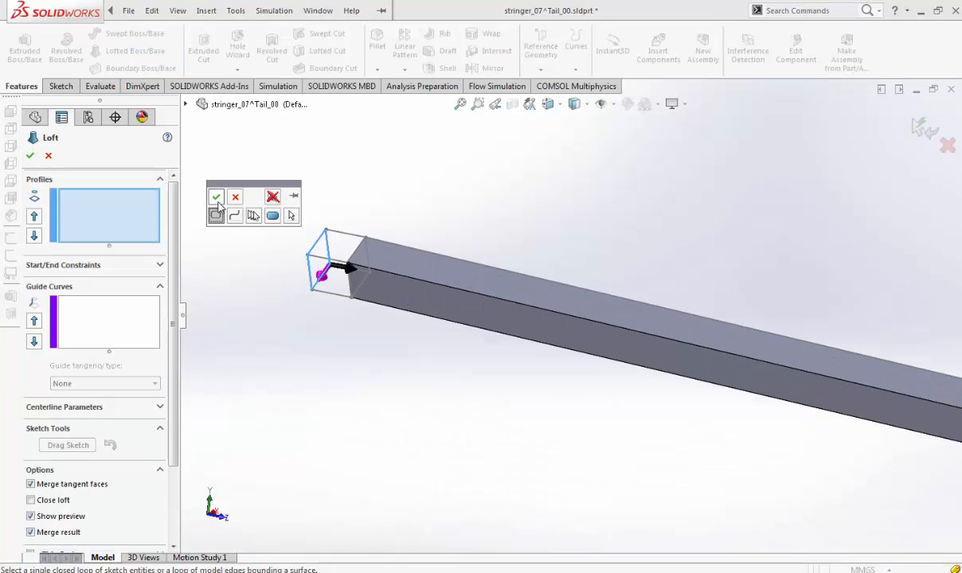
{"action": "left_click", "coordinate": [216, 197]}
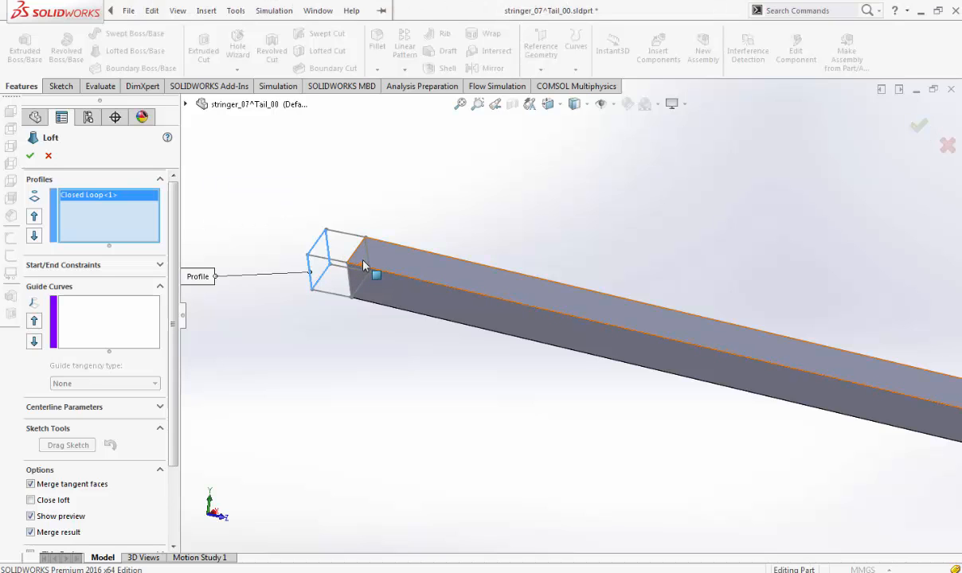
{"action": "left_click", "coordinate": [363, 265]}
Step: Check the short end loft's preview from several angles and complete the loft
{"action": "scroll", "coordinate": [367, 271], "scroll_direction": "up", "scroll_amount": 3}
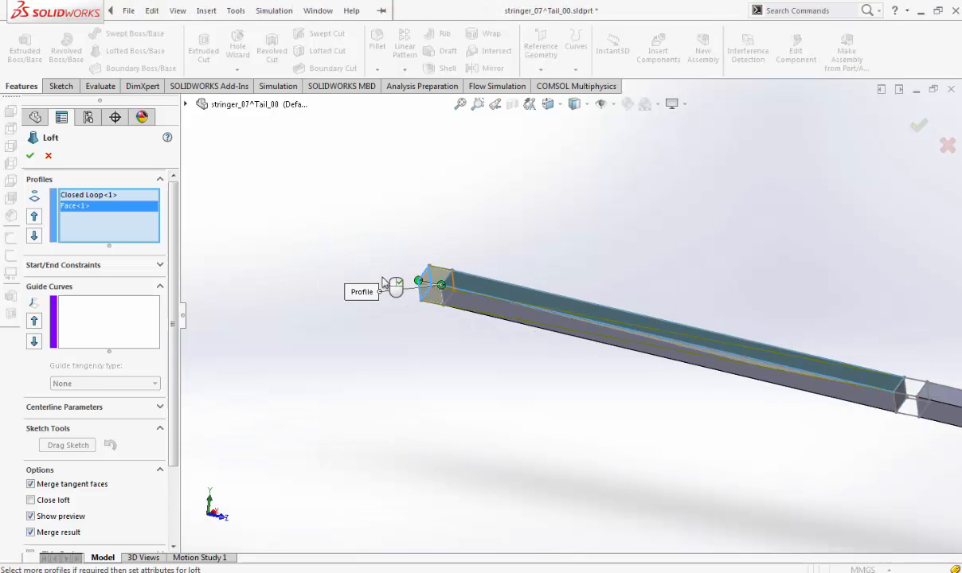
{"action": "middle_click_drag", "start_coordinate": [381, 278], "coordinate": [466, 312]}
{"action": "scroll", "coordinate": [286, 249], "scroll_direction": "up", "scroll_amount": 6}
{"action": "middle_click_drag", "start_coordinate": [311, 255], "coordinate": [545, 215]}
{"action": "left_click", "coordinate": [548, 107]}
{"action": "left_click", "coordinate": [548, 161]}
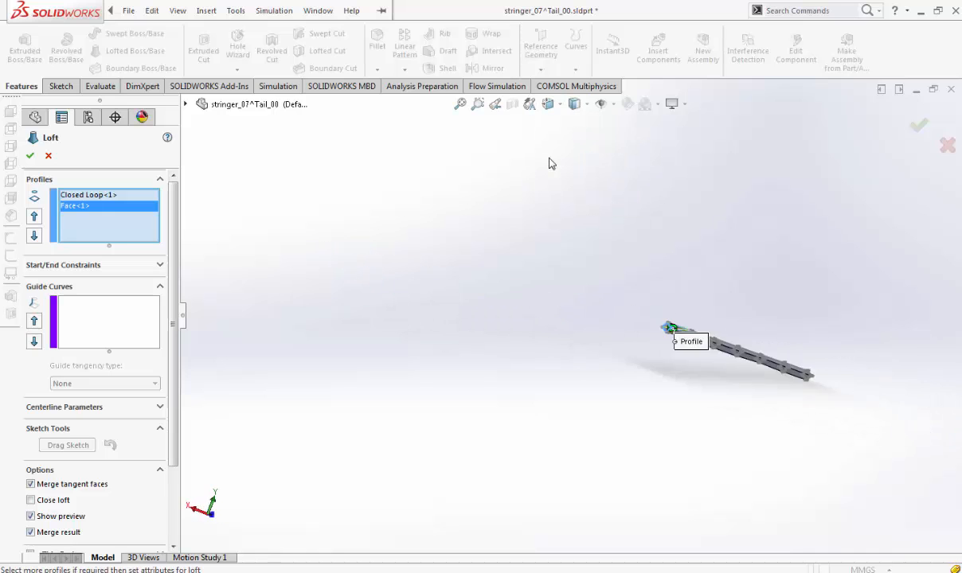
{"action": "scroll", "coordinate": [438, 327], "scroll_direction": "up", "scroll_amount": 3}
{"action": "middle_click_drag", "start_coordinate": [438, 326], "coordinate": [470, 365]}
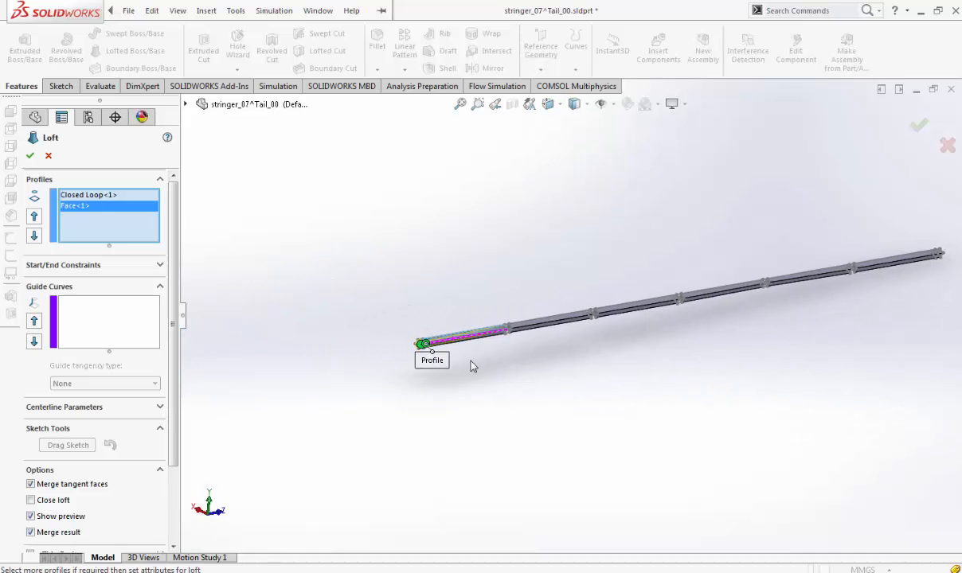
{"action": "scroll", "coordinate": [470, 364], "scroll_direction": "down", "scroll_amount": 8}
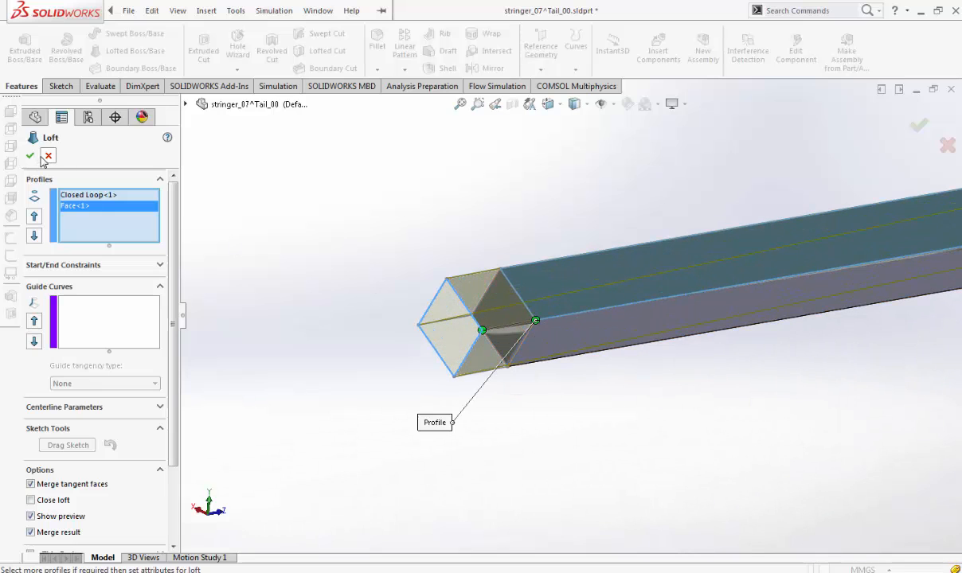
{"action": "left_click", "coordinate": [30, 156]}
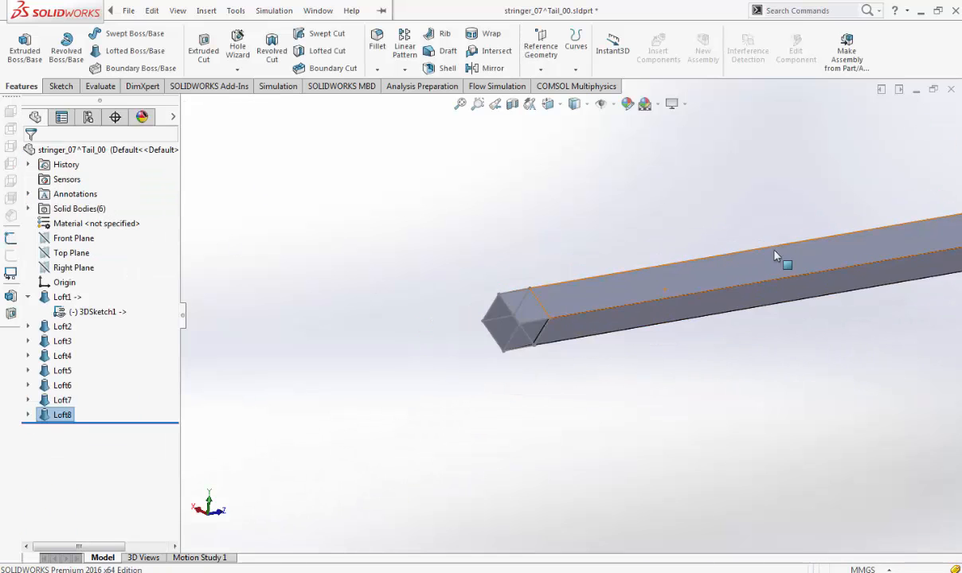
Step: Examine up close the joint between the short end loft and the adjacent long segment
{"action": "scroll", "coordinate": [702, 305], "scroll_direction": "up", "scroll_amount": 2}
{"action": "scroll", "coordinate": [478, 342], "scroll_direction": "down", "scroll_amount": 5}
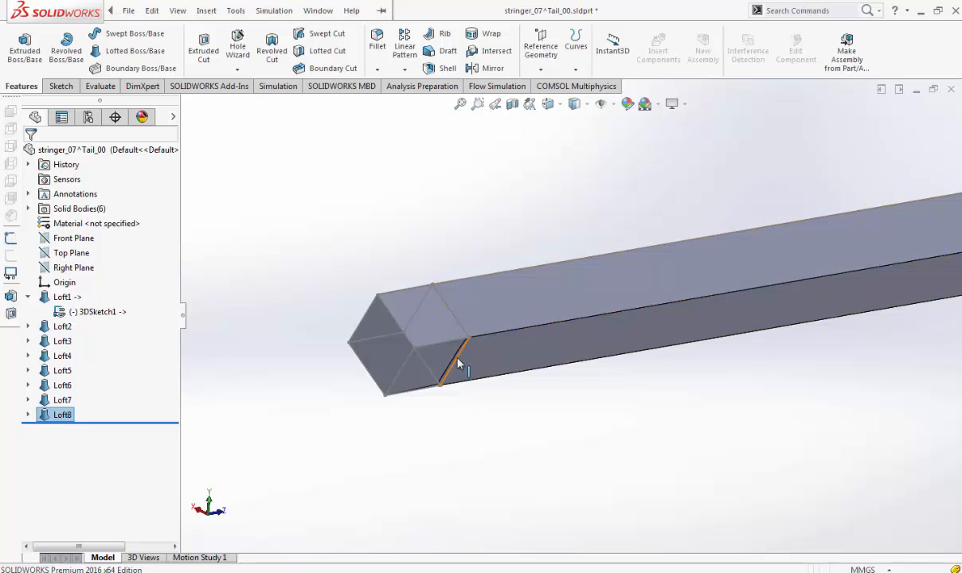
{"action": "scroll", "coordinate": [458, 362], "scroll_direction": "down", "scroll_amount": 5}
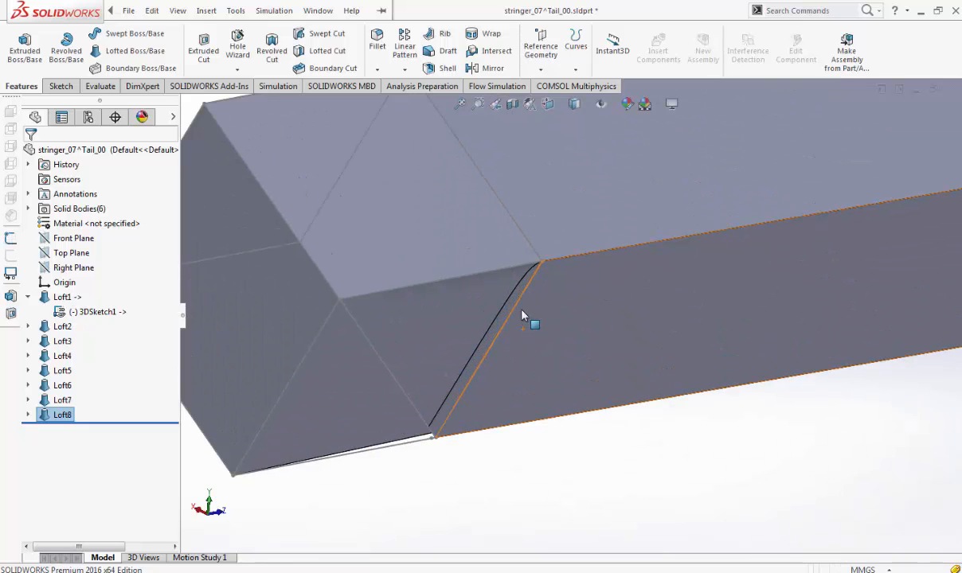
{"action": "middle_click_drag", "start_coordinate": [523, 316], "coordinate": [496, 372]}
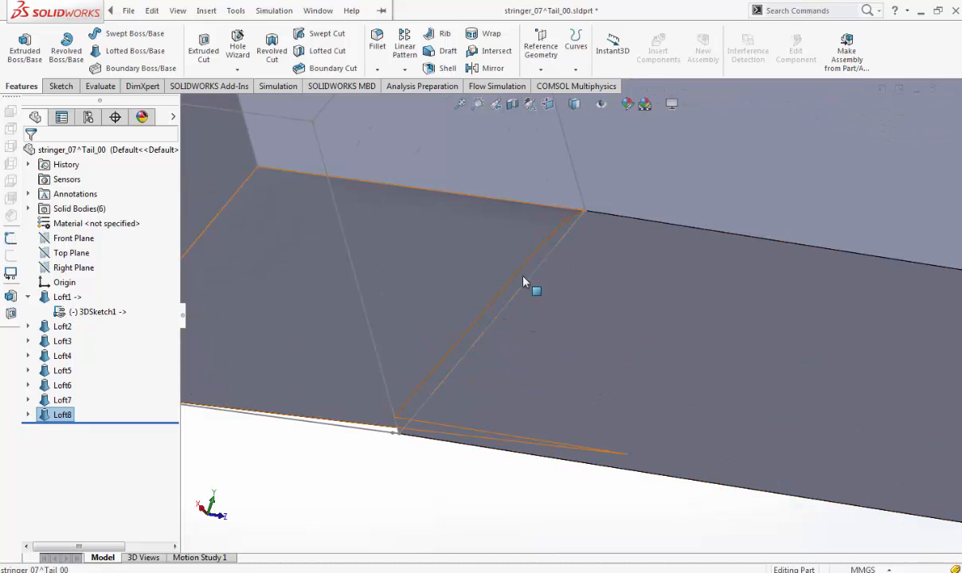
{"action": "left_click", "coordinate": [653, 178]}
{"action": "left_click", "coordinate": [641, 261]}
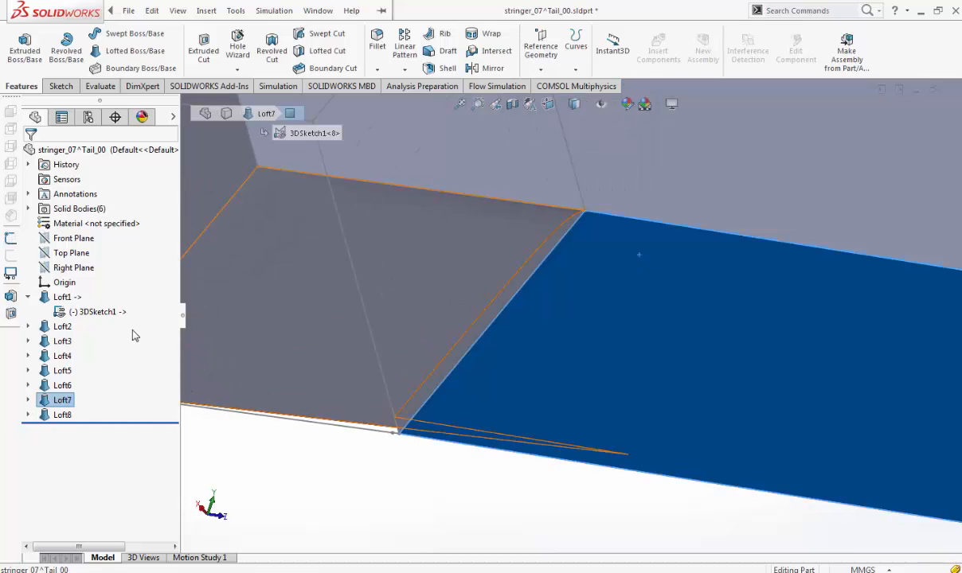
Step: Highlight Loft6 and Loft7 in turn and inspect the underside of the stringer's end joint
{"action": "left_click", "coordinate": [62, 385]}
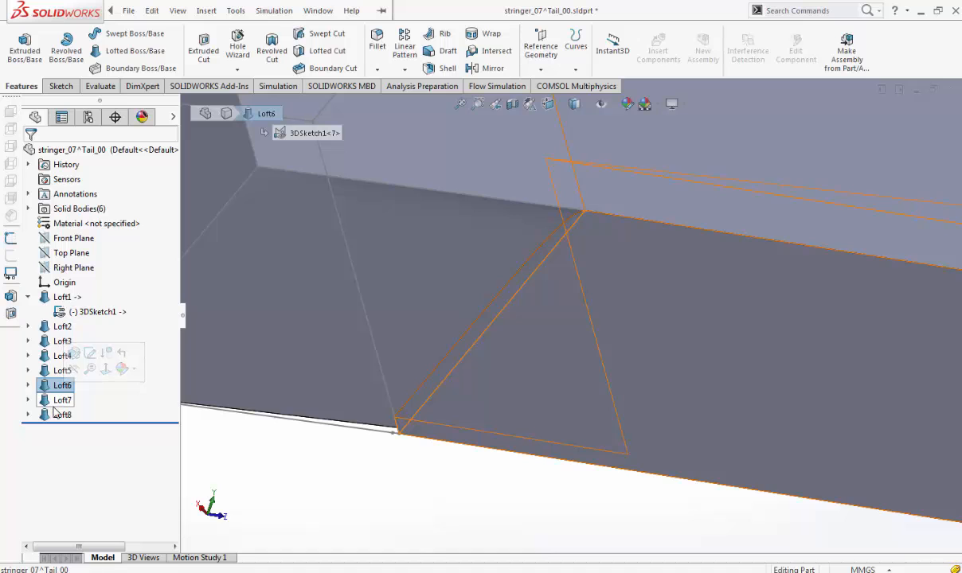
{"action": "left_click", "coordinate": [66, 405]}
{"action": "scroll", "coordinate": [425, 402], "scroll_direction": "up", "scroll_amount": 7}
{"action": "middle_click_drag", "start_coordinate": [494, 410], "coordinate": [491, 230]}
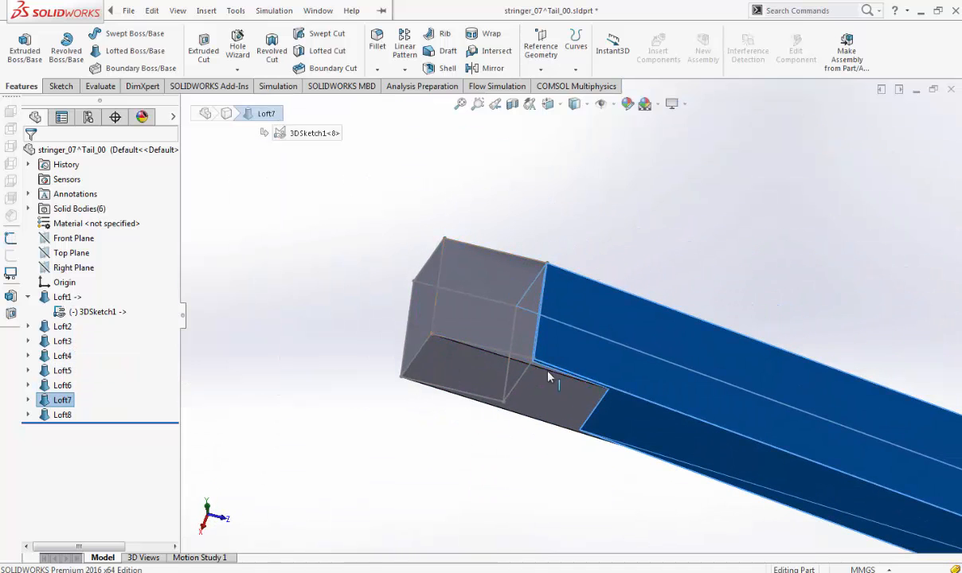
{"action": "scroll", "coordinate": [599, 408], "scroll_direction": "down", "scroll_amount": 2}
{"action": "scroll", "coordinate": [599, 411], "scroll_direction": "up", "scroll_amount": 3}
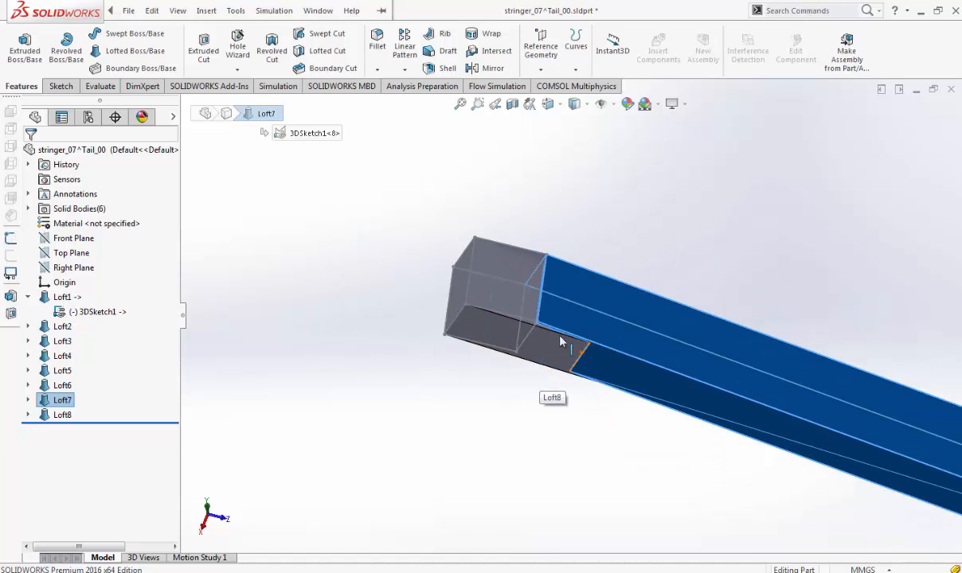
{"action": "middle_click_drag", "start_coordinate": [579, 365], "coordinate": [547, 392]}
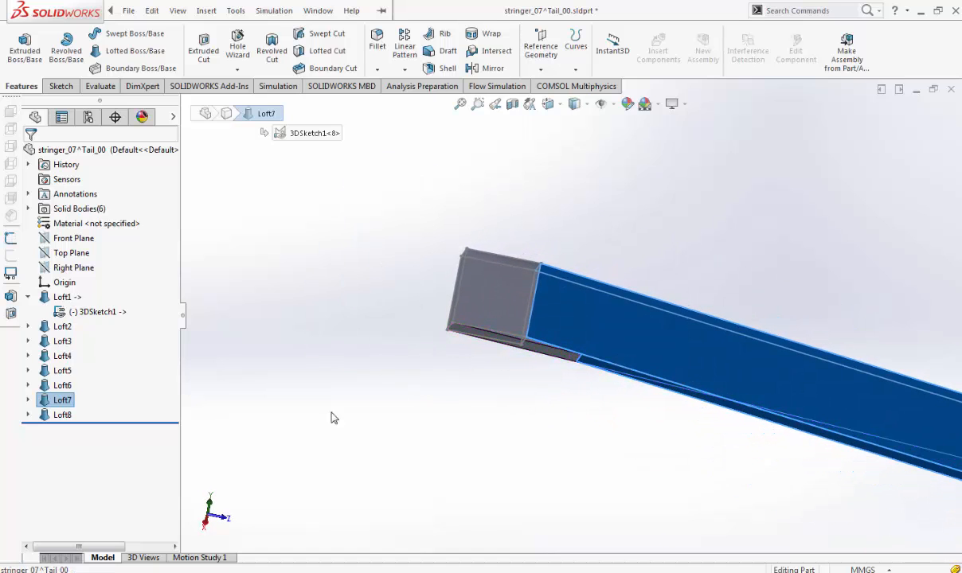
Step: Try deleting the Loft7 feature from the part
{"action": "right_click", "coordinate": [57, 404]}
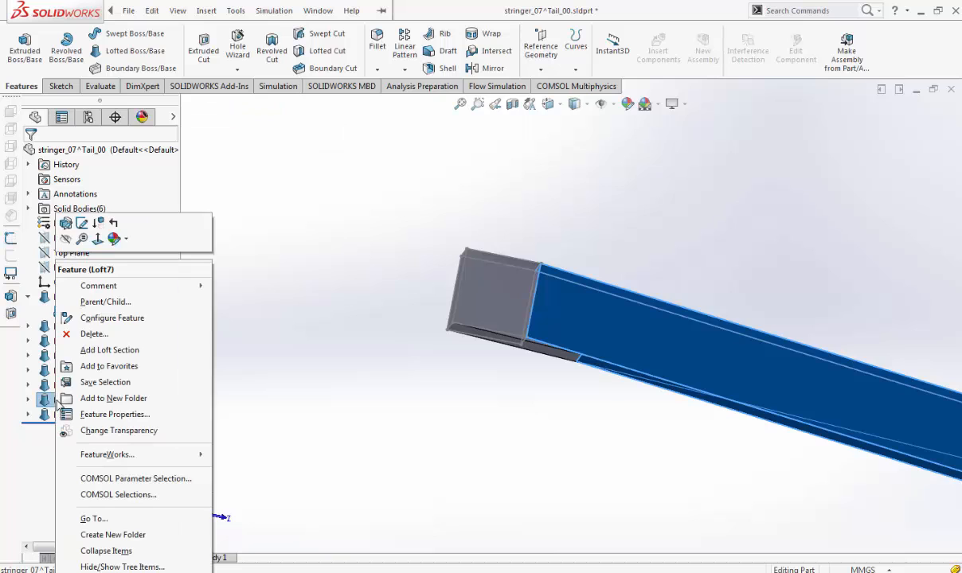
{"action": "left_click", "coordinate": [79, 333]}
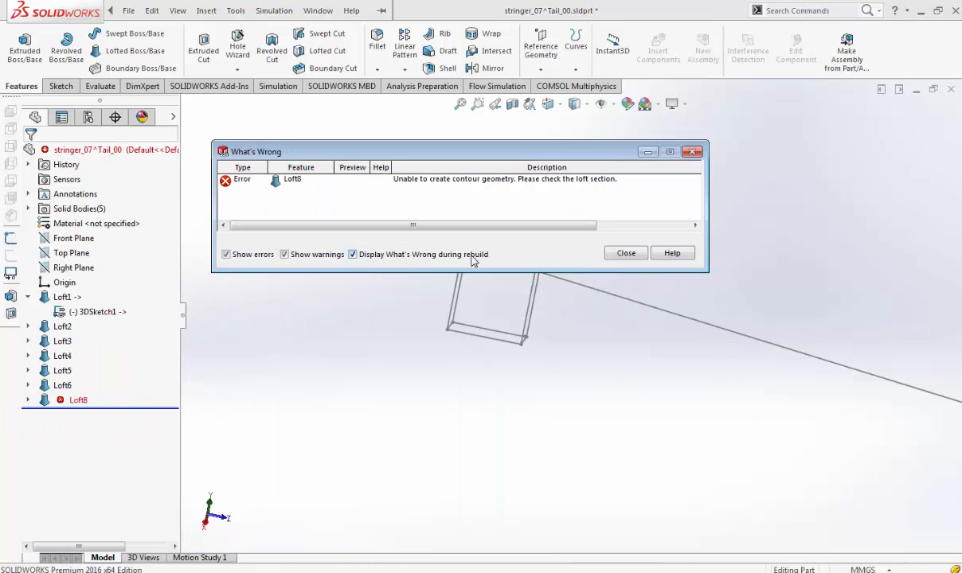
{"action": "left_click", "coordinate": [626, 254]}
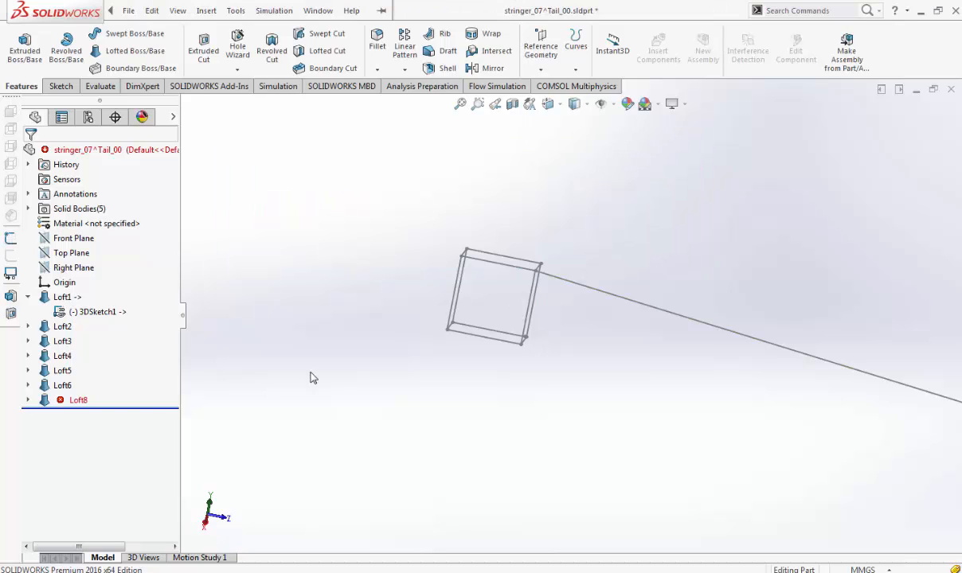
Step: Undo the deletion of Loft7 and inspect the underside of the end joint again
{"action": "middle_click_drag", "start_coordinate": [484, 349], "coordinate": [482, 361]}
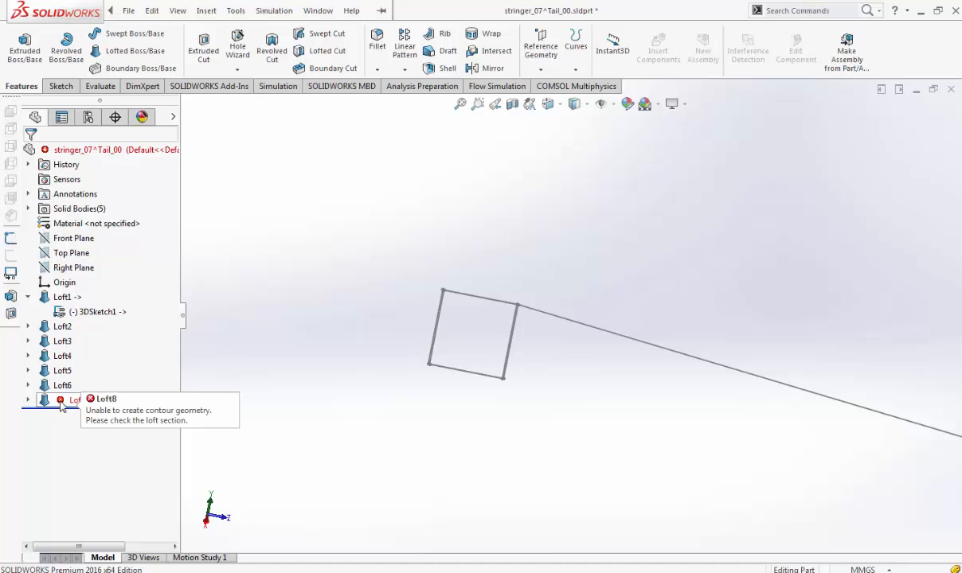
{"action": "left_click", "coordinate": [237, 15]}
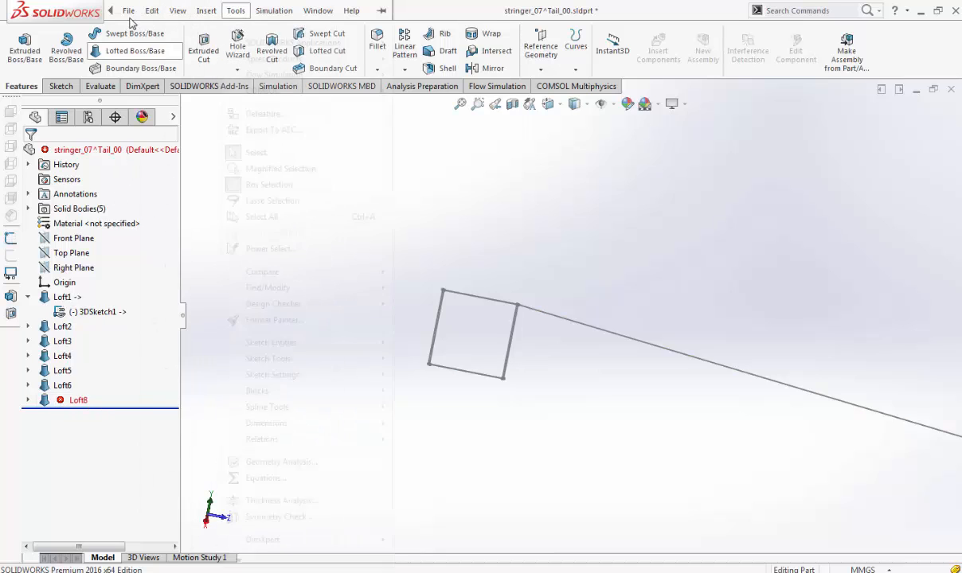
{"action": "left_click", "coordinate": [448, 184]}
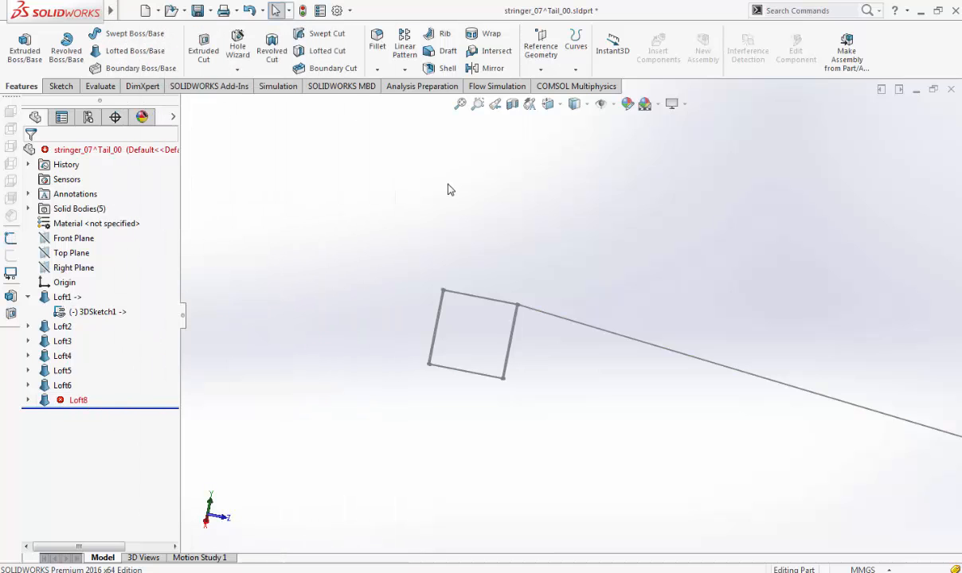
{"action": "left_click", "coordinate": [250, 11]}
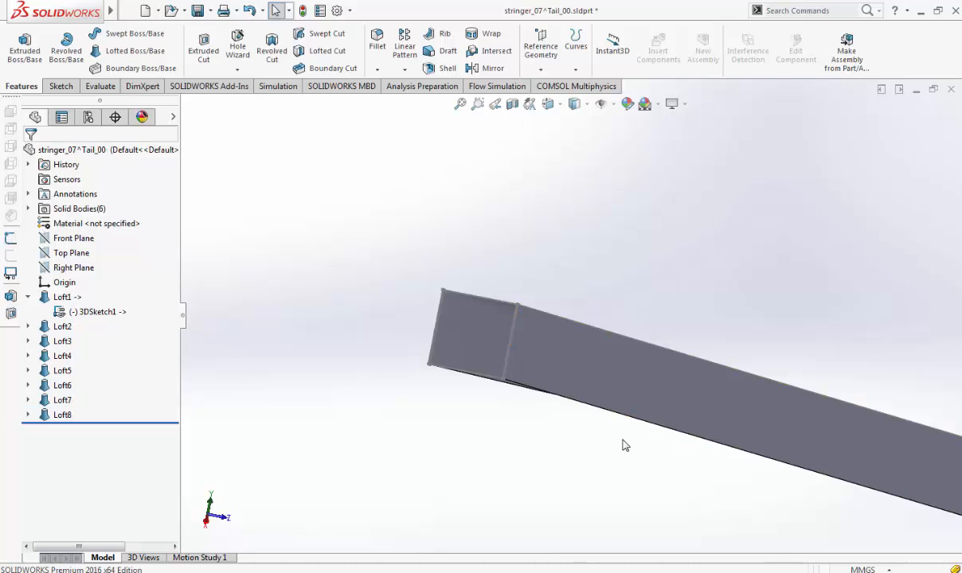
{"action": "middle_click_drag", "start_coordinate": [625, 446], "coordinate": [592, 316]}
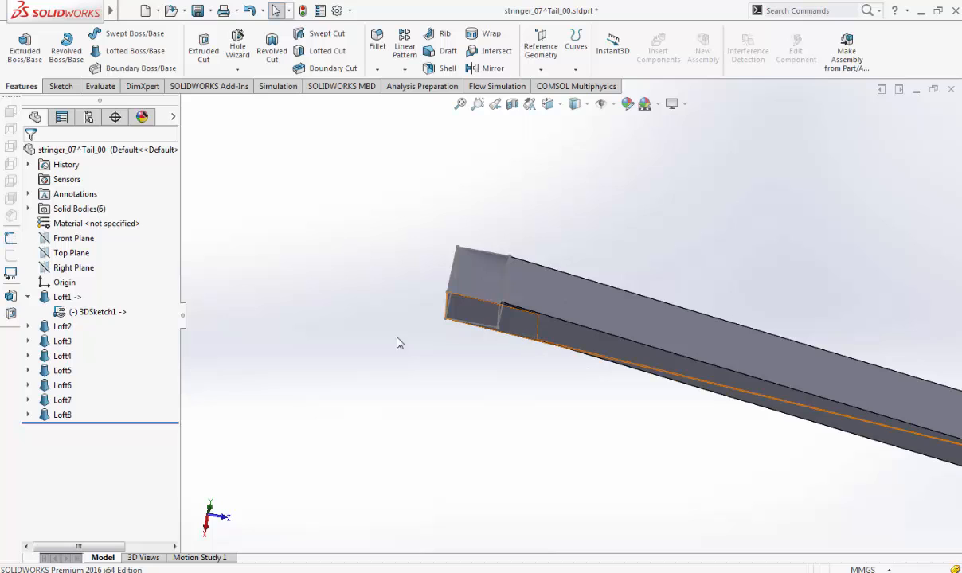
Step: Edit Loft8, replacing its face profile with the closed loop of the square sketch where the adjacent long segment starts
{"action": "left_click", "coordinate": [64, 415]}
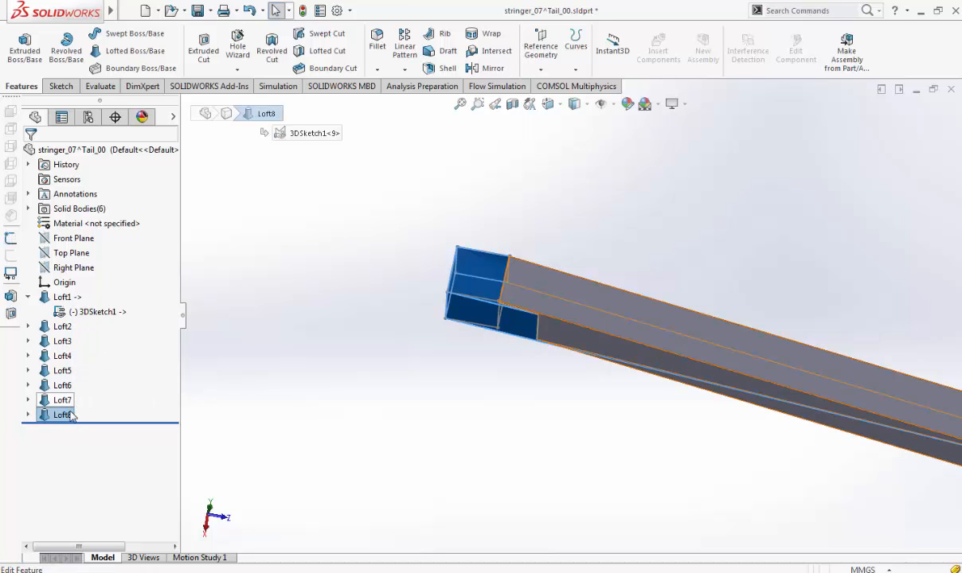
{"action": "right_click", "coordinate": [71, 415]}
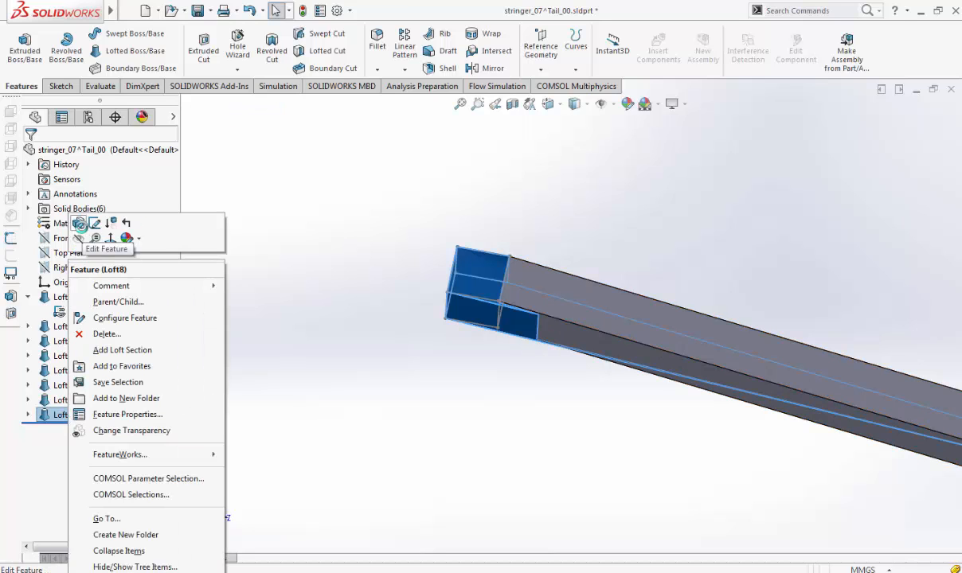
{"action": "left_click", "coordinate": [79, 224]}
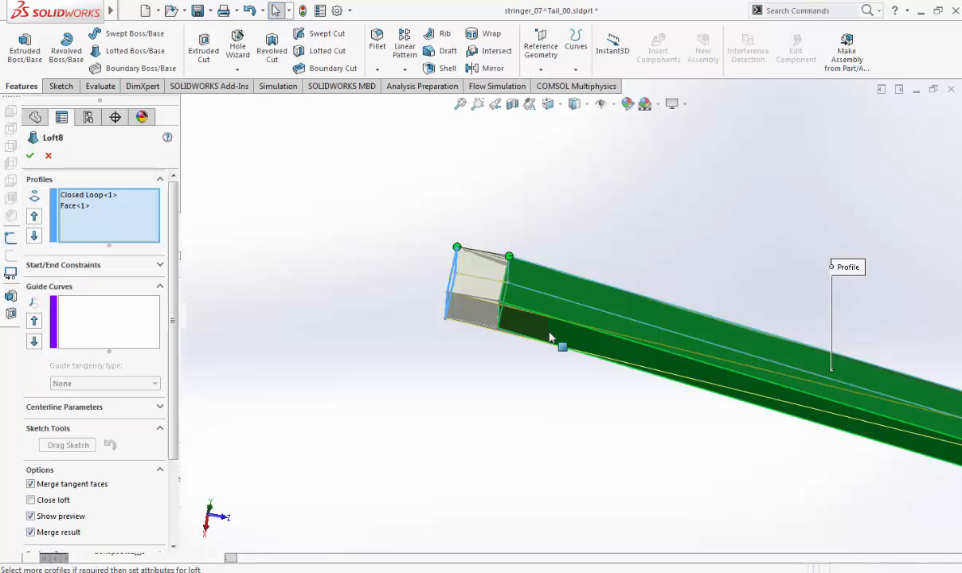
{"action": "middle_click_drag", "start_coordinate": [561, 397], "coordinate": [561, 446]}
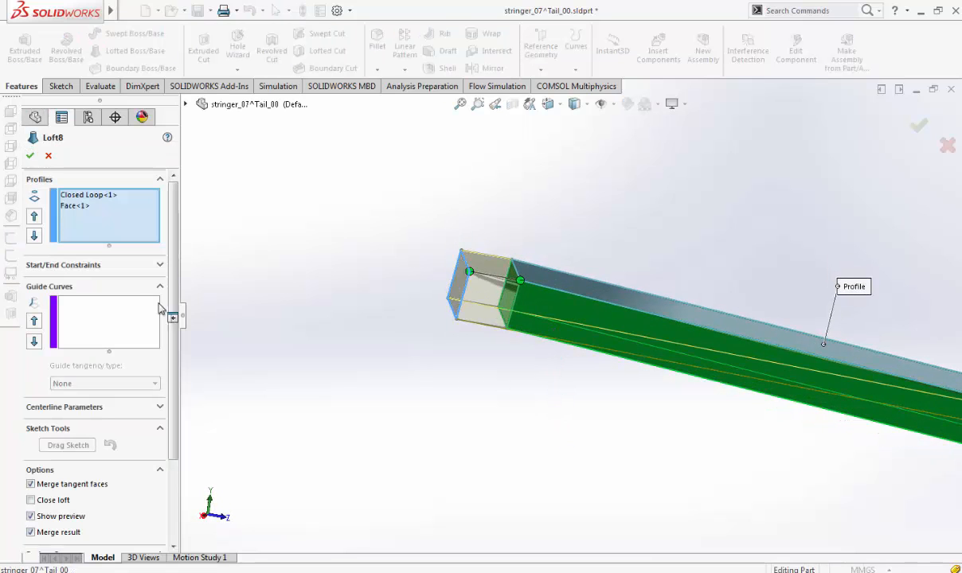
{"action": "left_click", "coordinate": [83, 206]}
{"action": "key", "text": "Delete"}
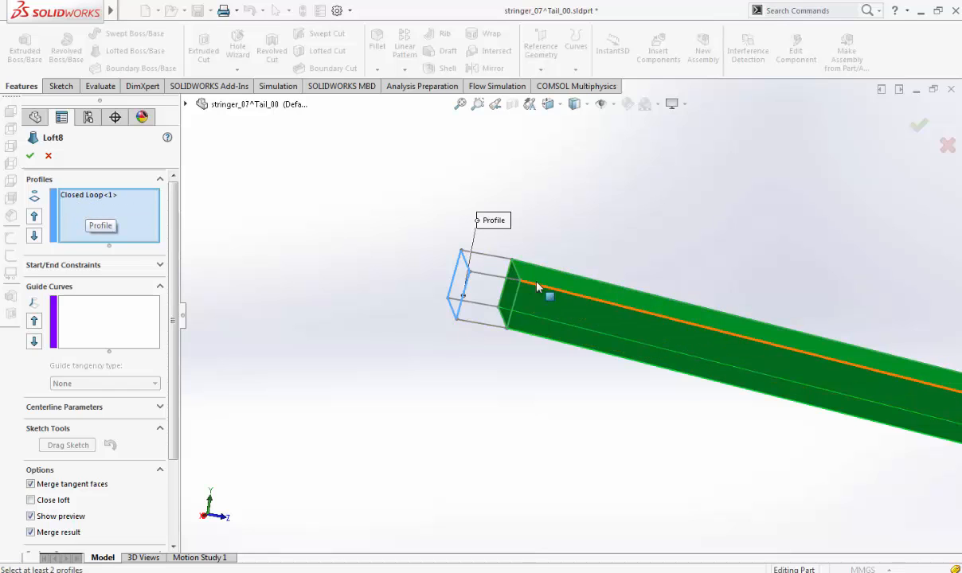
{"action": "middle_click_drag", "start_coordinate": [538, 287], "coordinate": [521, 303]}
{"action": "left_click", "coordinate": [519, 301]}
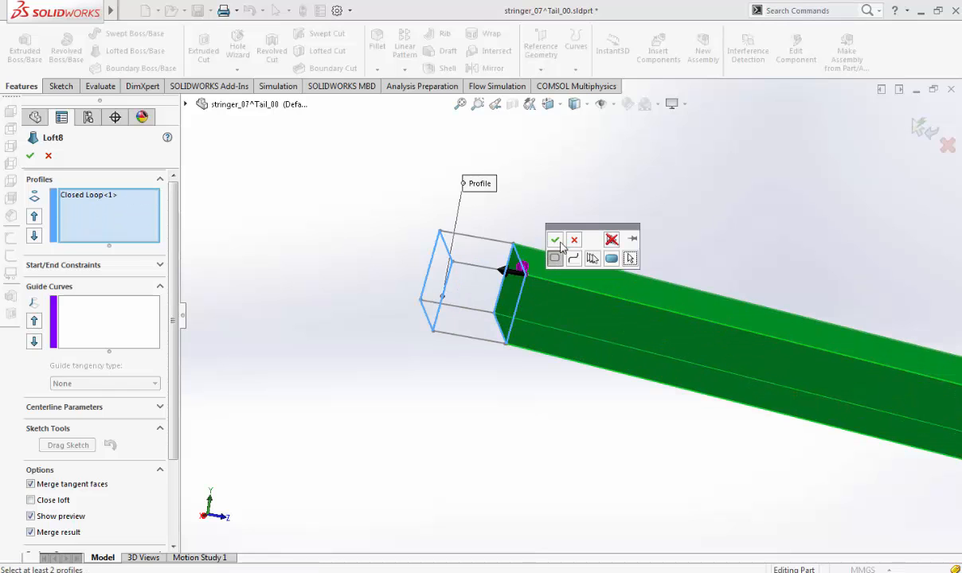
{"action": "left_click", "coordinate": [560, 240]}
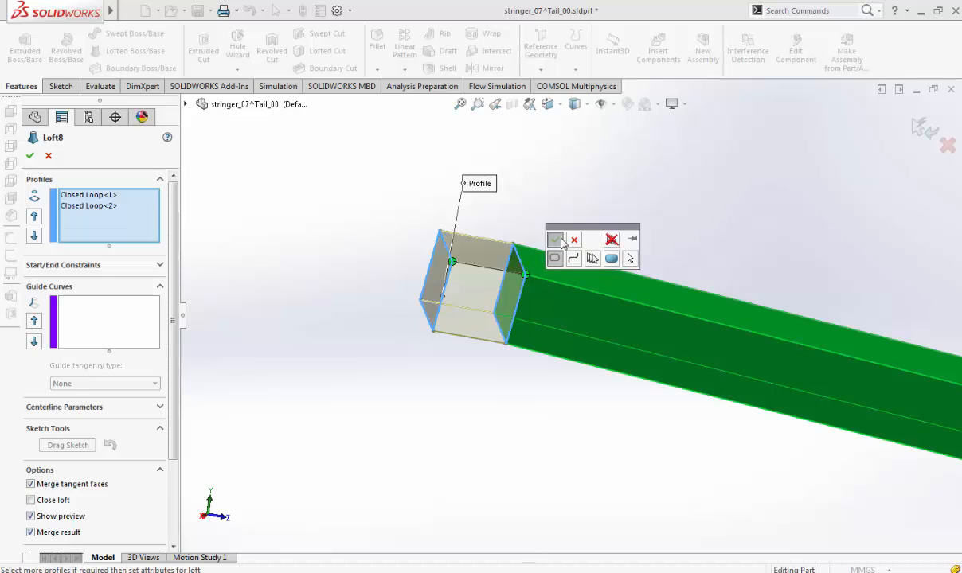
{"action": "left_click", "coordinate": [917, 125]}
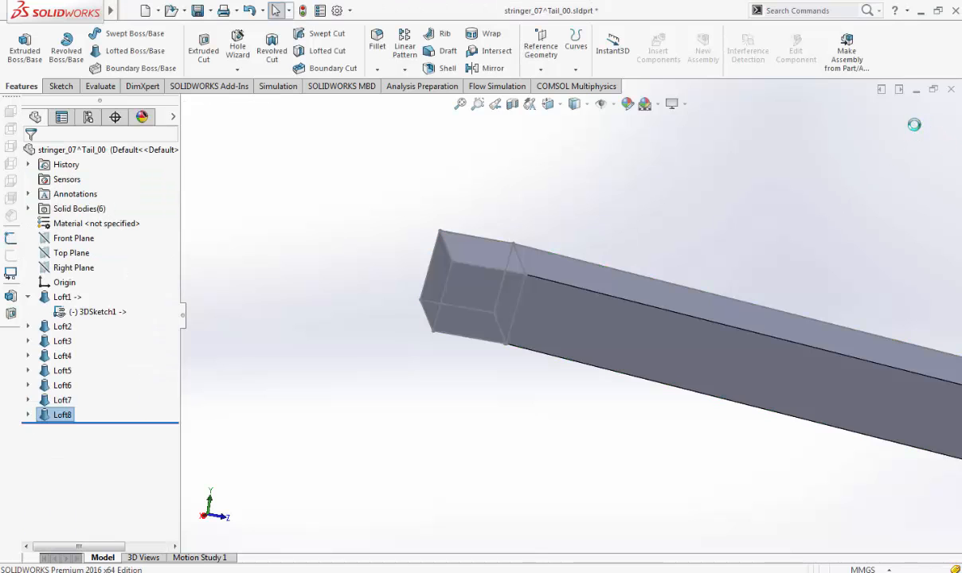
{"action": "middle_click_drag", "start_coordinate": [573, 375], "coordinate": [551, 337]}
{"action": "scroll", "coordinate": [552, 339], "scroll_direction": "up", "scroll_amount": 7}
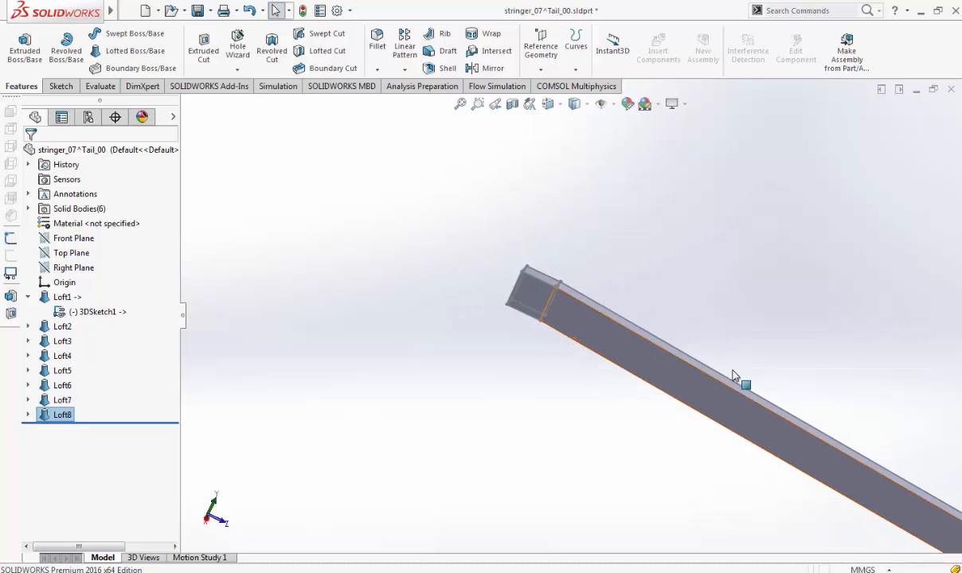
{"action": "scroll", "coordinate": [841, 468], "scroll_direction": "down", "scroll_amount": 8}
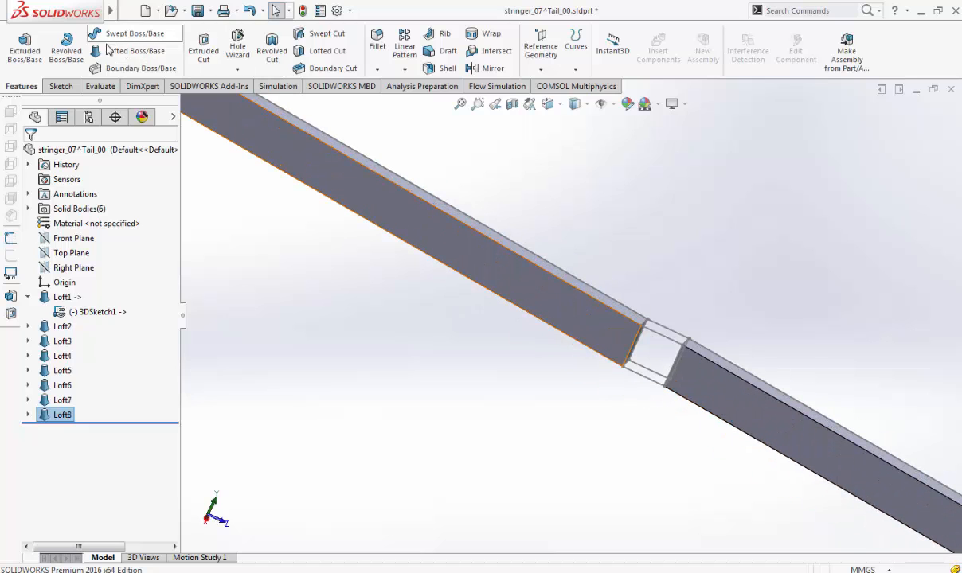
{"action": "middle_click_drag", "start_coordinate": [666, 350], "coordinate": [611, 348]}
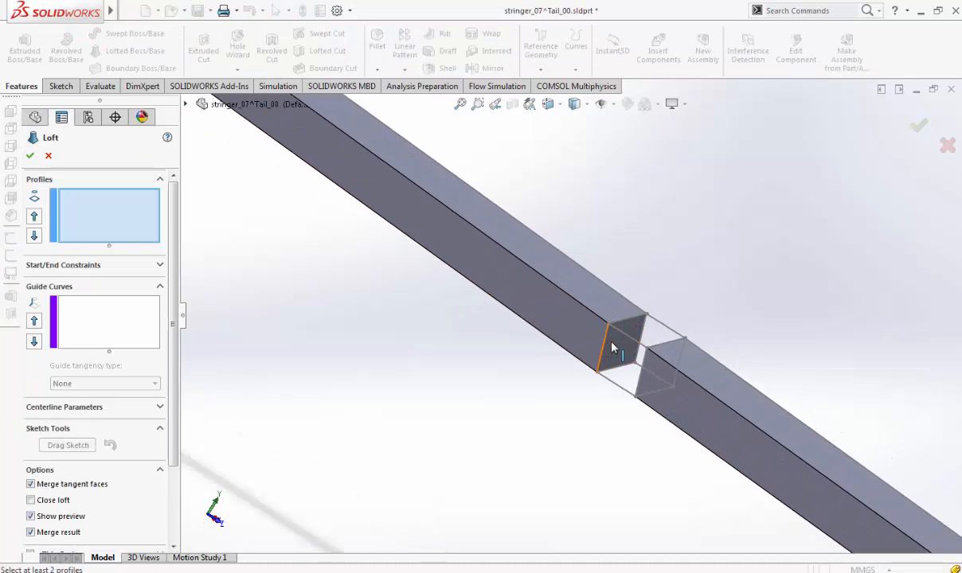
{"action": "scroll", "coordinate": [614, 346], "scroll_direction": "down", "scroll_amount": 3}
{"action": "left_click", "coordinate": [619, 310]}
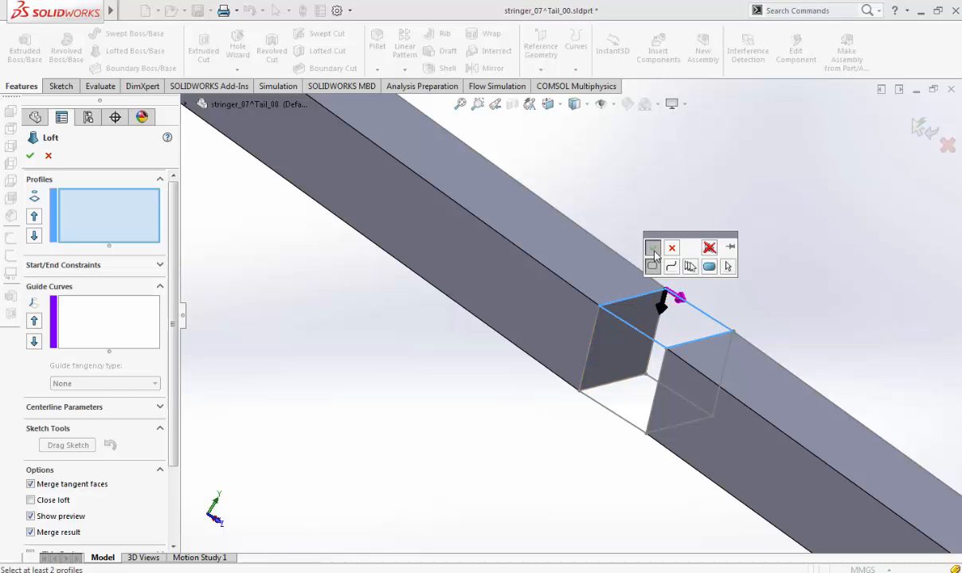
{"action": "left_click", "coordinate": [653, 250]}
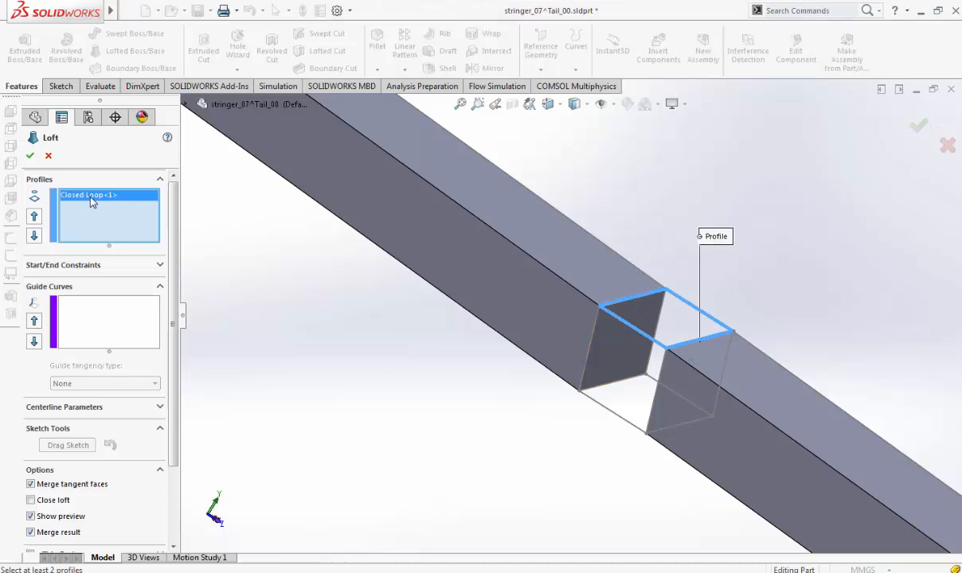
{"action": "key", "text": "Delete"}
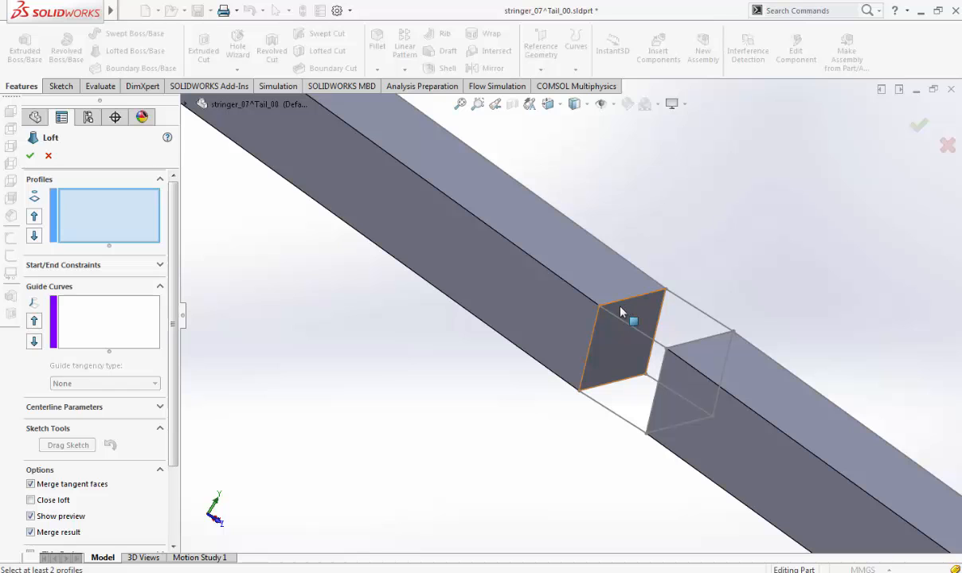
Step: Loft between the two facing end faces to bridge the first gap along the stringer from its short end
{"action": "left_click", "coordinate": [622, 312]}
{"action": "middle_click_drag", "start_coordinate": [704, 370], "coordinate": [660, 388]}
{"action": "left_click", "coordinate": [649, 378]}
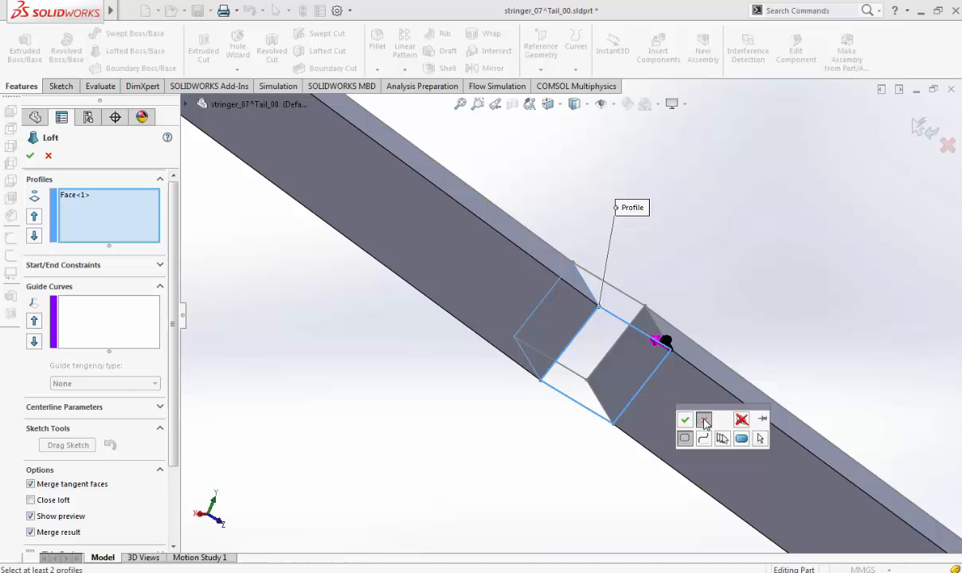
{"action": "left_click", "coordinate": [704, 422]}
{"action": "left_click", "coordinate": [640, 371]}
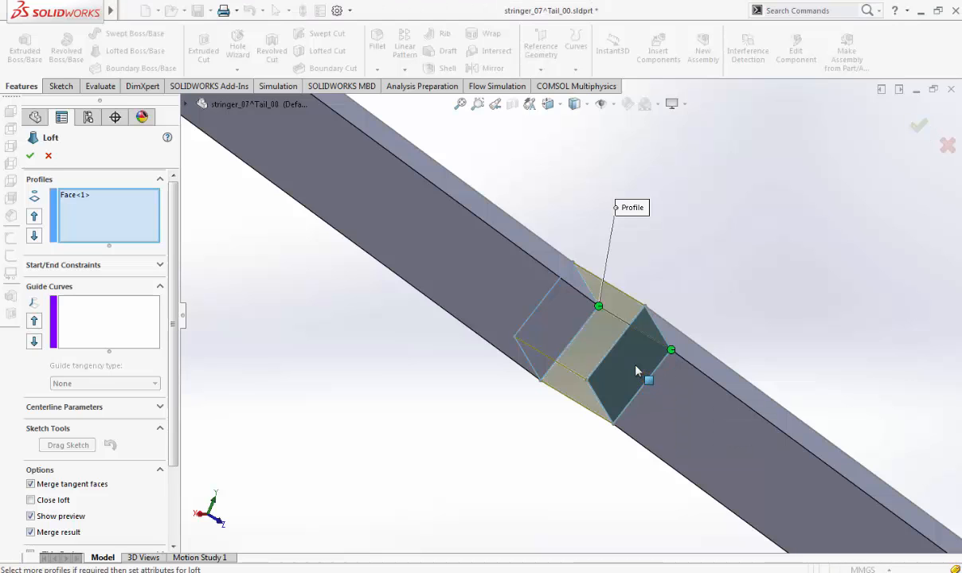
{"action": "right_click", "coordinate": [683, 402]}
Step: Bridge the second gap along the stringer with a loft between the facing end faces of its neighbouring segments
{"action": "scroll", "coordinate": [699, 416], "scroll_direction": "up", "scroll_amount": 9}
{"action": "scroll", "coordinate": [820, 481], "scroll_direction": "down", "scroll_amount": 7}
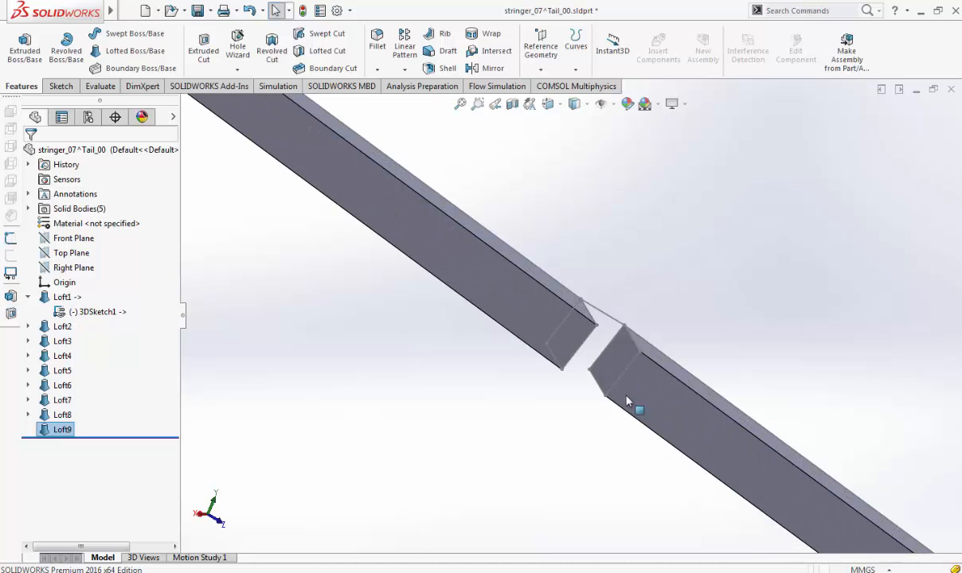
{"action": "left_click", "coordinate": [118, 52]}
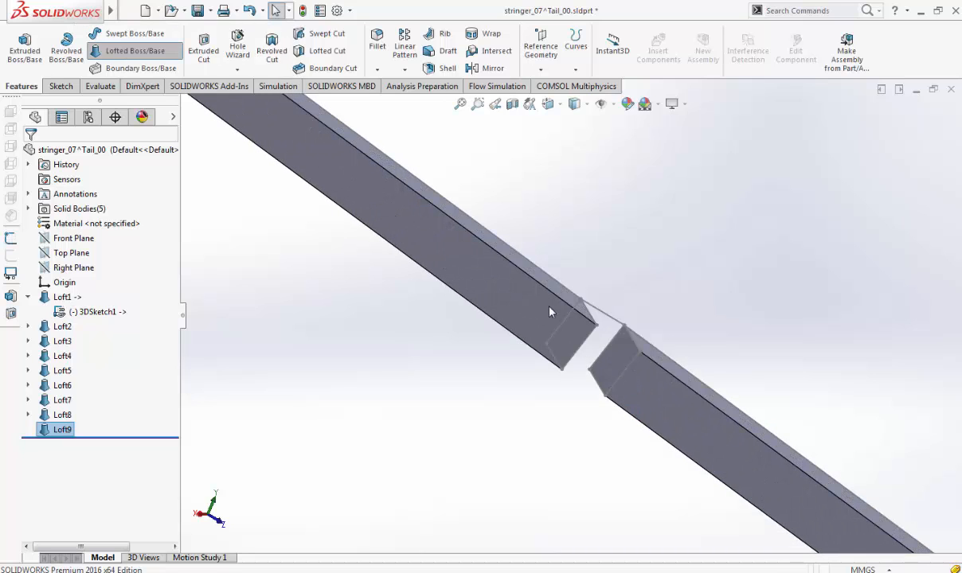
{"action": "left_click", "coordinate": [625, 362]}
{"action": "middle_click_drag", "start_coordinate": [626, 360], "coordinate": [584, 337]}
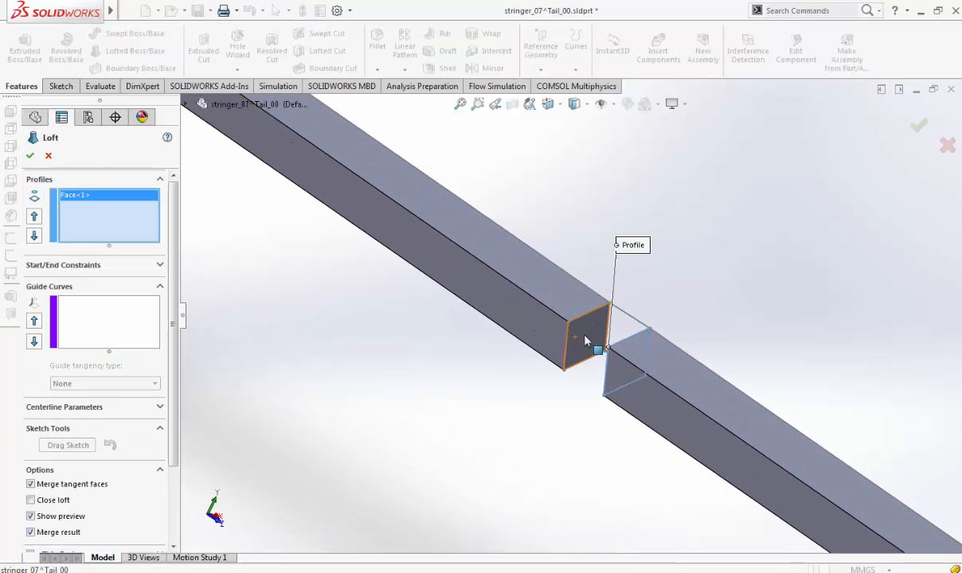
{"action": "left_click", "coordinate": [585, 340]}
{"action": "key", "text": "Return"}
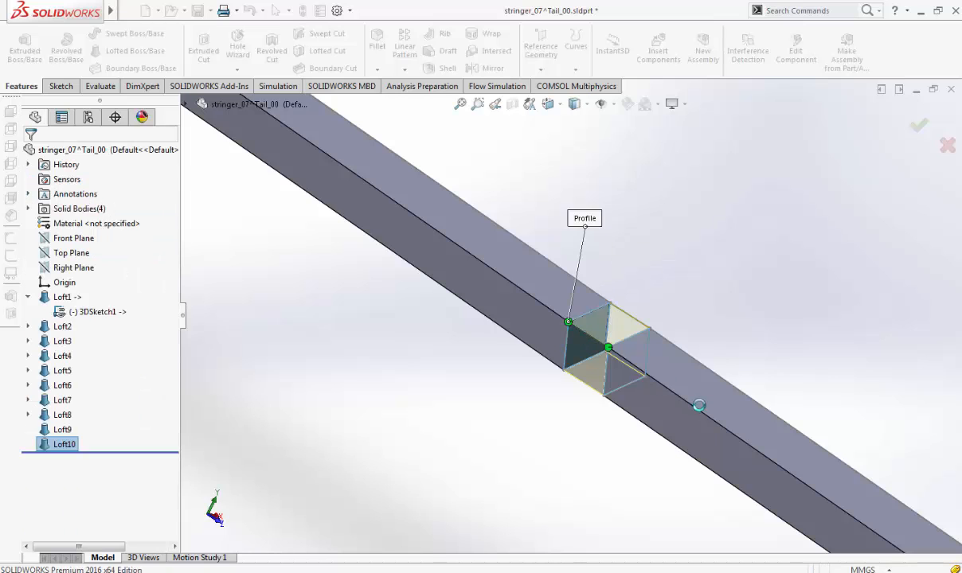
Step: Loft the two facing end faces together across the third gap along the stringer
{"action": "scroll", "coordinate": [705, 416], "scroll_direction": "up", "scroll_amount": 6}
{"action": "scroll", "coordinate": [741, 432], "scroll_direction": "down", "scroll_amount": 7}
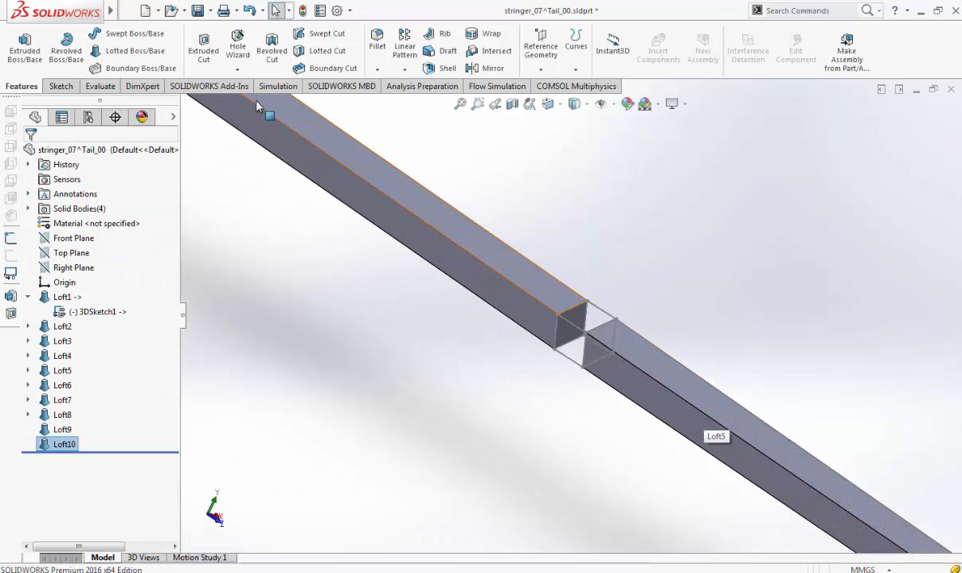
{"action": "left_click", "coordinate": [125, 50]}
{"action": "scroll", "coordinate": [550, 308], "scroll_direction": "down", "scroll_amount": 3}
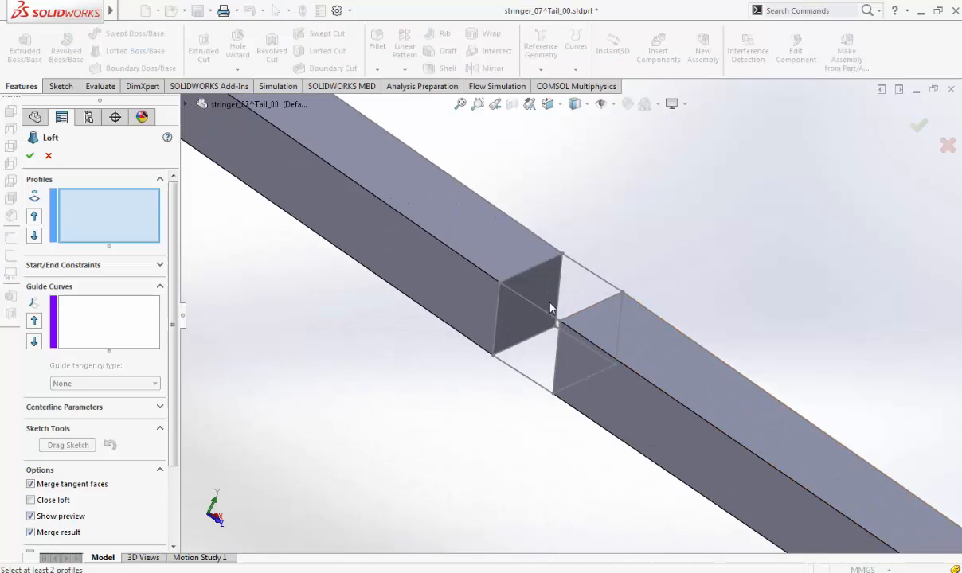
{"action": "left_click", "coordinate": [526, 293]}
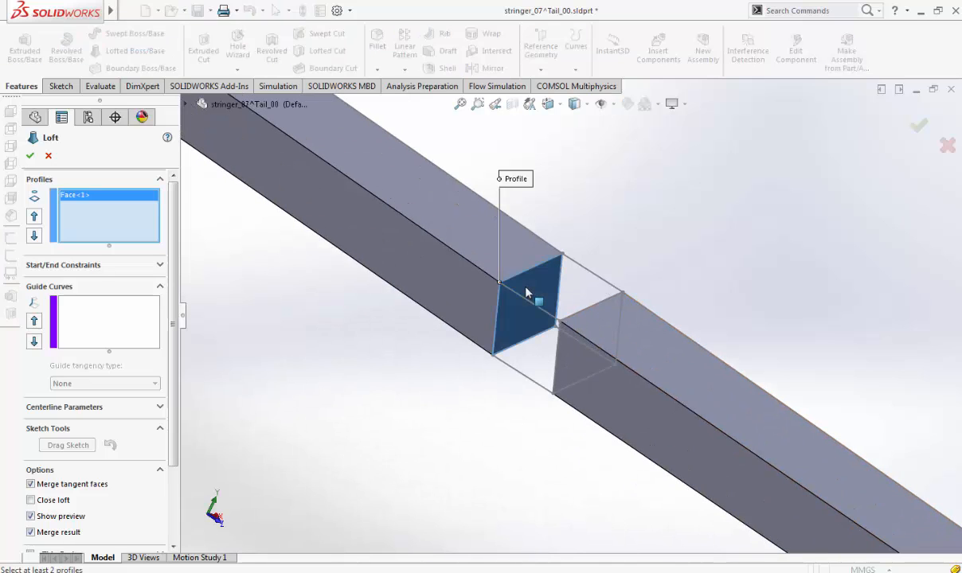
{"action": "middle_click_drag", "start_coordinate": [526, 293], "coordinate": [532, 314]}
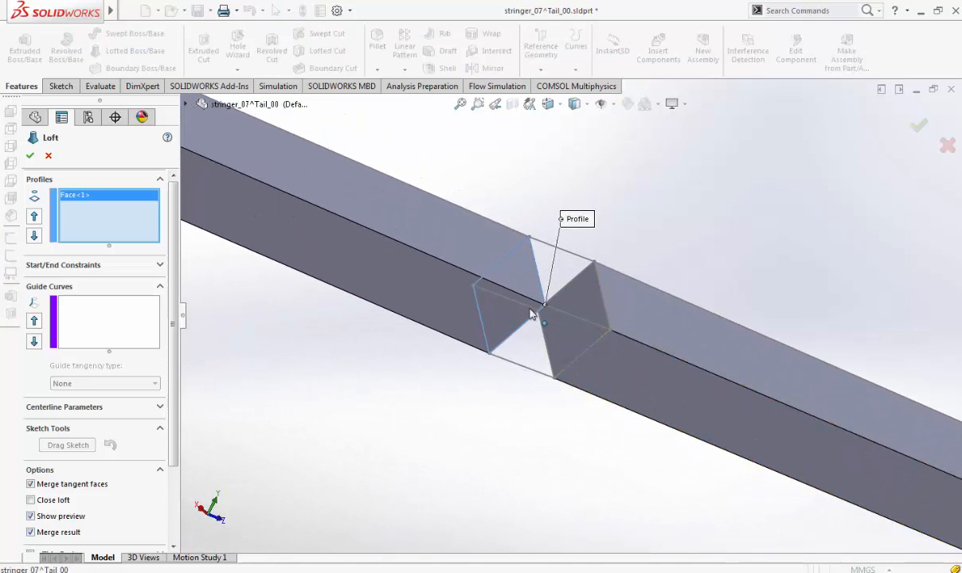
{"action": "left_click", "coordinate": [602, 326]}
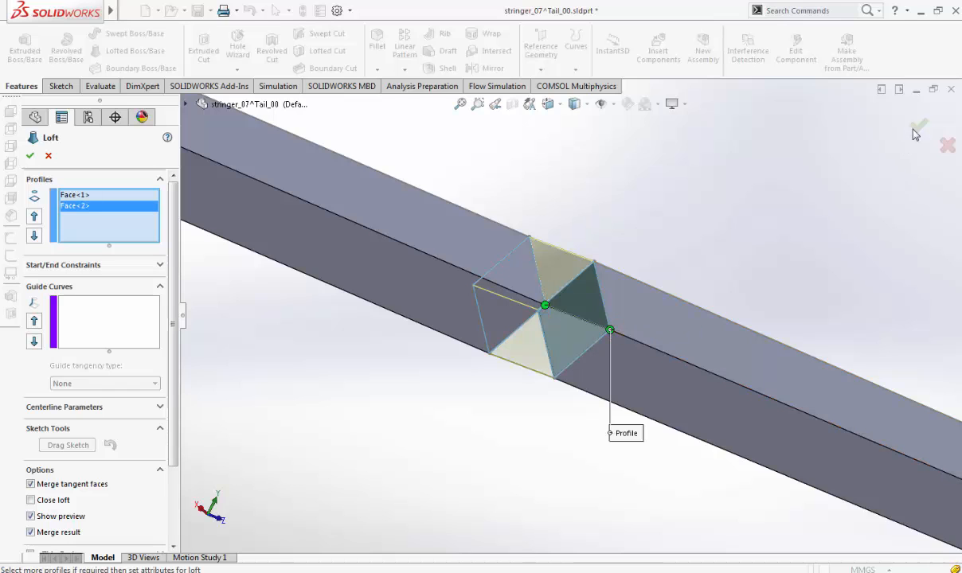
Step: Loft the facing end faces across the fourth gap, moving the connector point to the matching corner so the loft does not twist
{"action": "scroll", "coordinate": [817, 284], "scroll_direction": "up", "scroll_amount": 10}
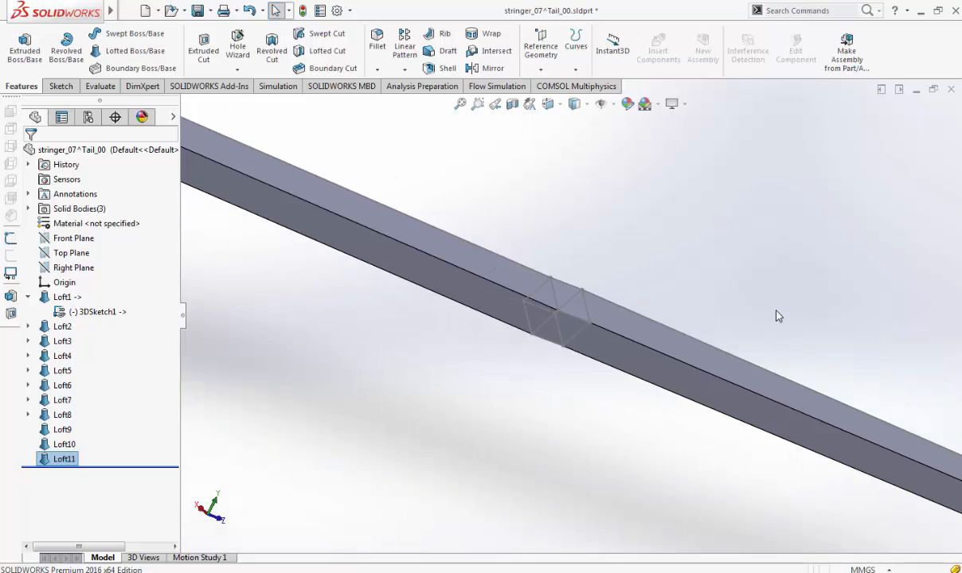
{"action": "scroll", "coordinate": [636, 382], "scroll_direction": "down", "scroll_amount": 5}
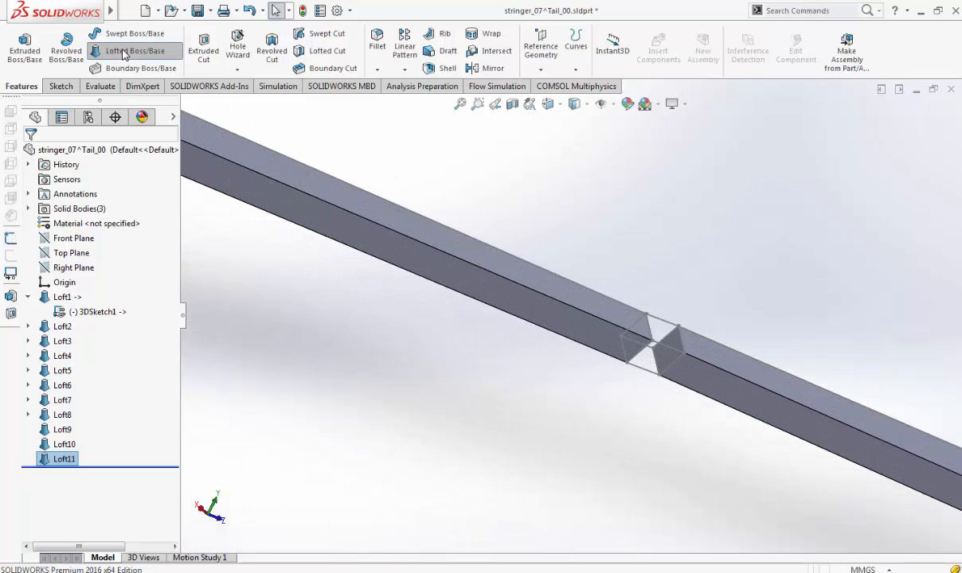
{"action": "scroll", "coordinate": [658, 330], "scroll_direction": "down", "scroll_amount": 5}
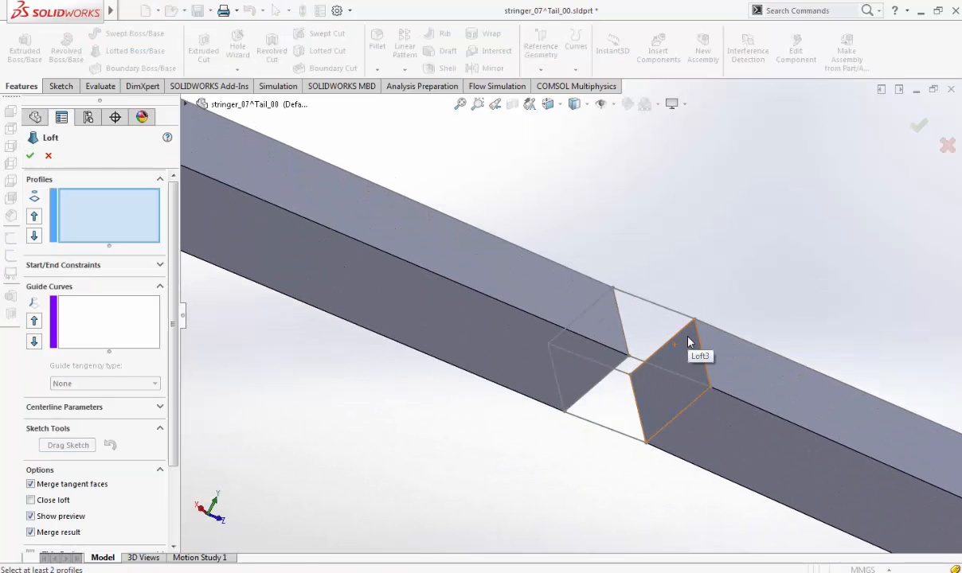
{"action": "left_click", "coordinate": [690, 343]}
{"action": "middle_click_drag", "start_coordinate": [689, 345], "coordinate": [742, 307]}
{"action": "left_click", "coordinate": [624, 387]}
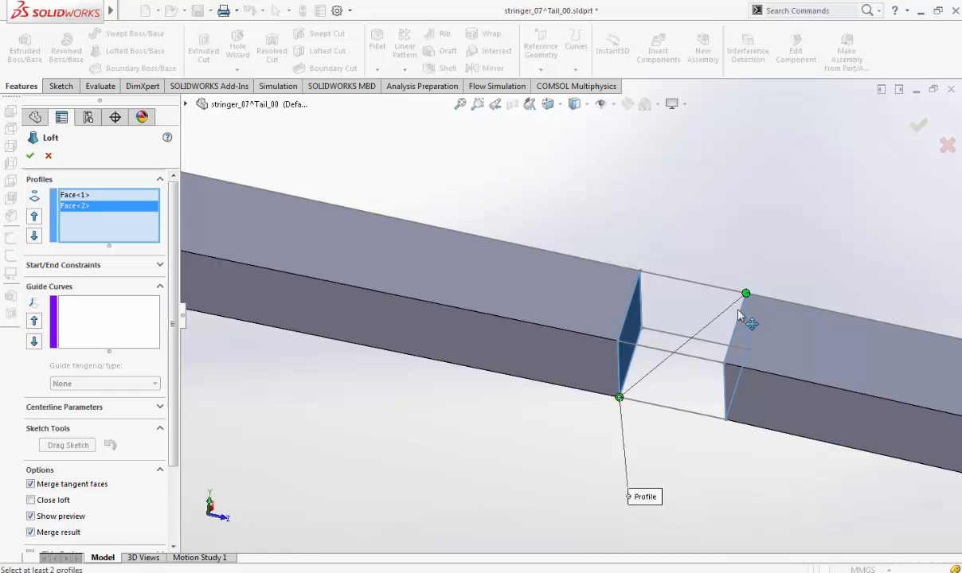
{"action": "left_click_drag", "start_coordinate": [745, 293], "coordinate": [724, 418]}
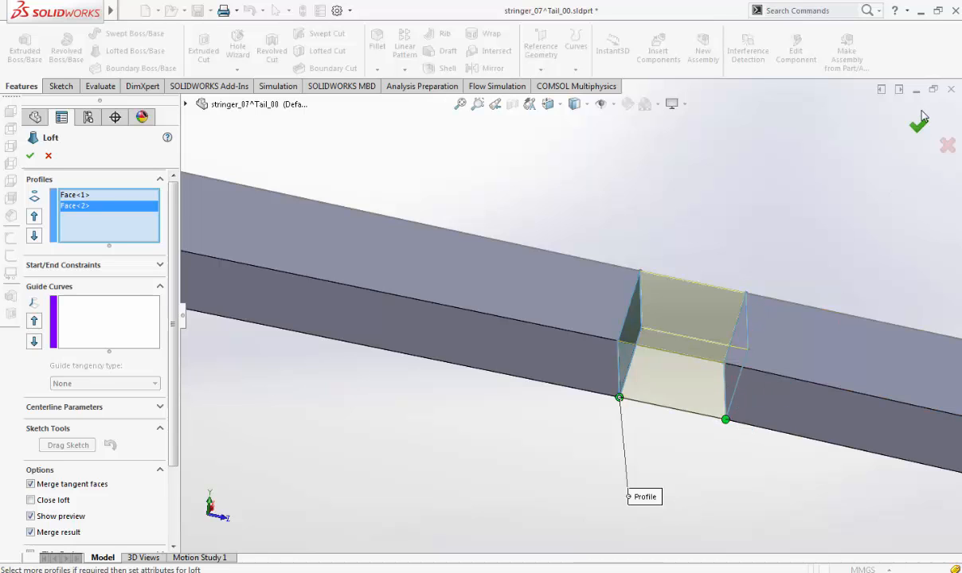
{"action": "left_click", "coordinate": [919, 125]}
Step: Loft across the fifth gap from the closed loop of one segment's end square to the facing end face of the next segment
{"action": "scroll", "coordinate": [762, 324], "scroll_direction": "up", "scroll_amount": 5}
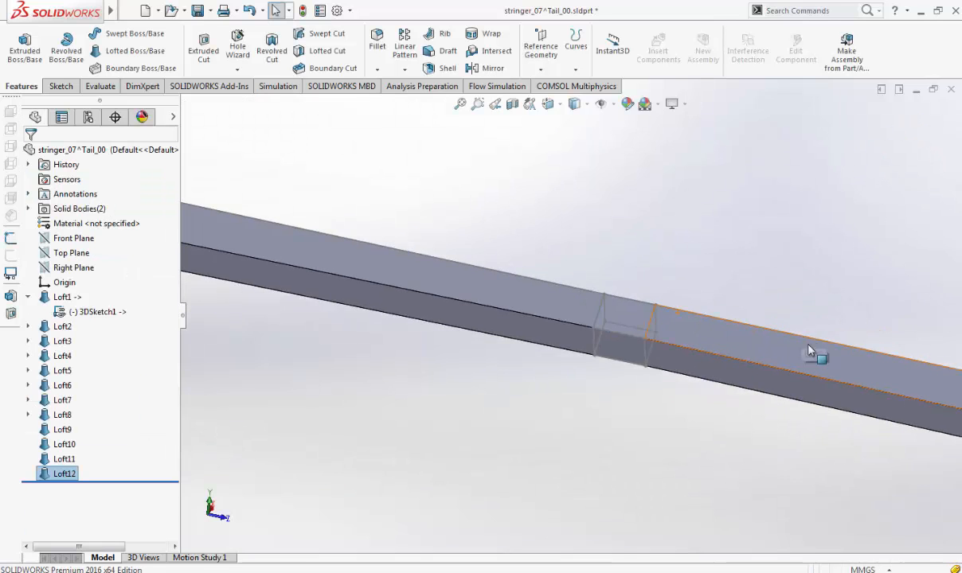
{"action": "scroll", "coordinate": [653, 360], "scroll_direction": "down", "scroll_amount": 6}
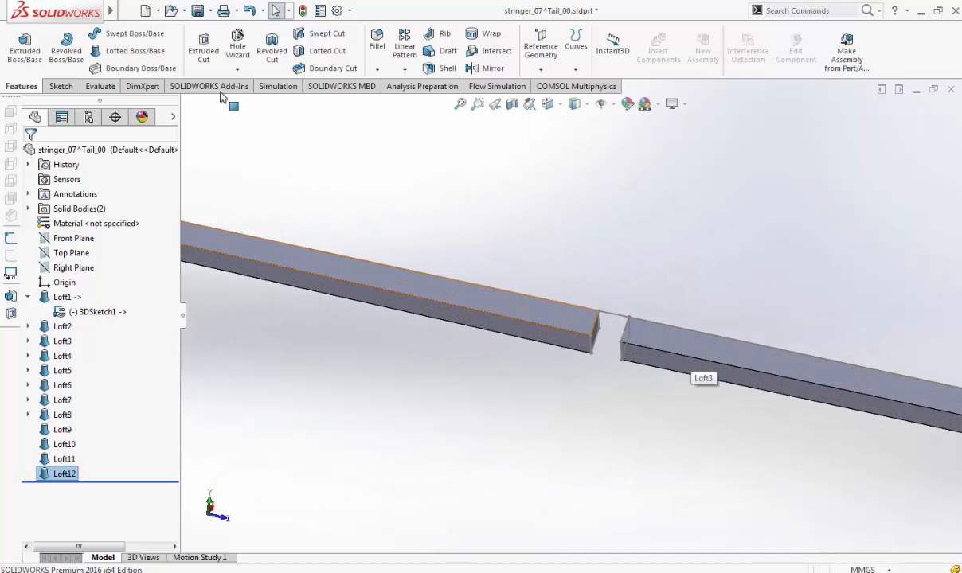
{"action": "left_click", "coordinate": [119, 53]}
{"action": "scroll", "coordinate": [601, 326], "scroll_direction": "down", "scroll_amount": 4}
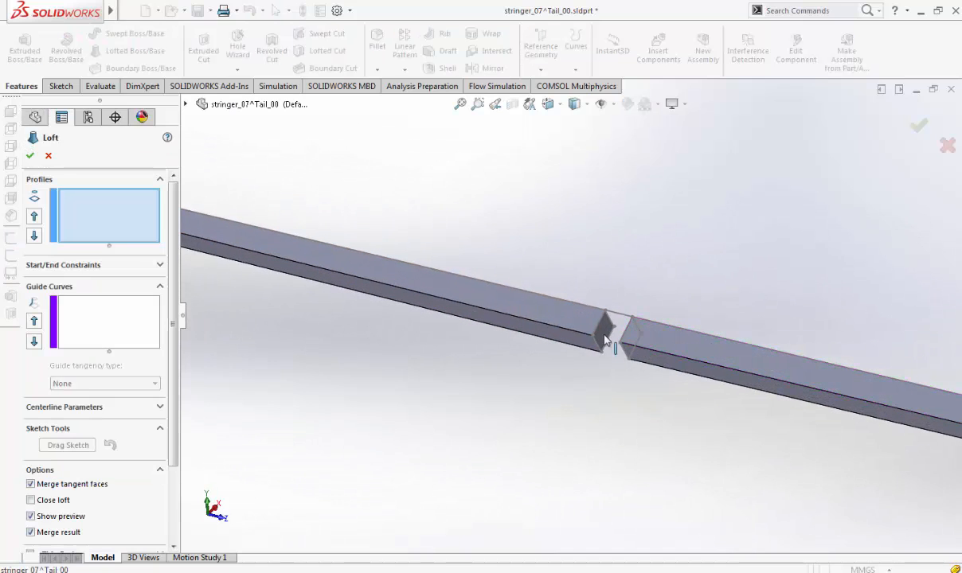
{"action": "left_click", "coordinate": [596, 299]}
{"action": "middle_click_drag", "start_coordinate": [622, 305], "coordinate": [657, 317]}
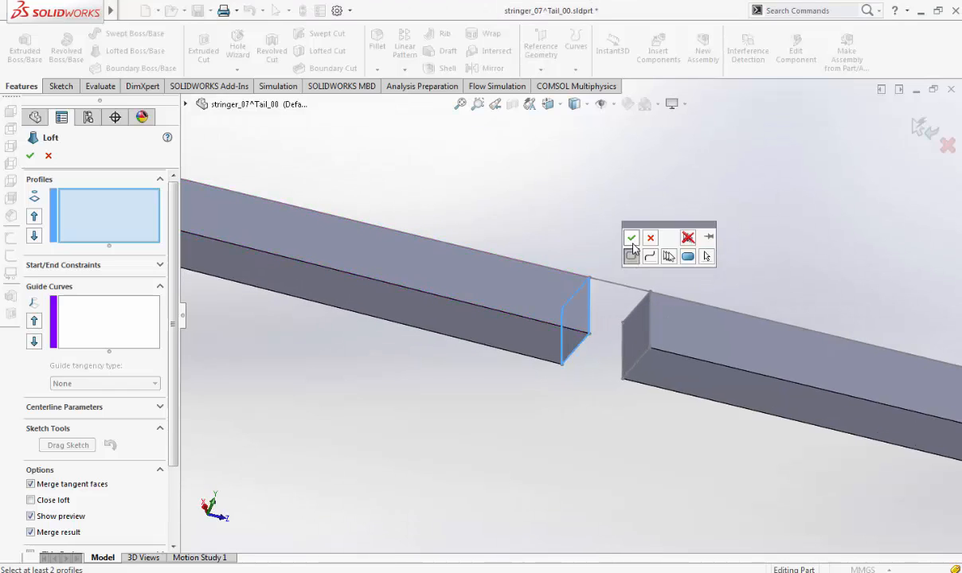
{"action": "left_click", "coordinate": [631, 237]}
{"action": "left_click", "coordinate": [637, 322]}
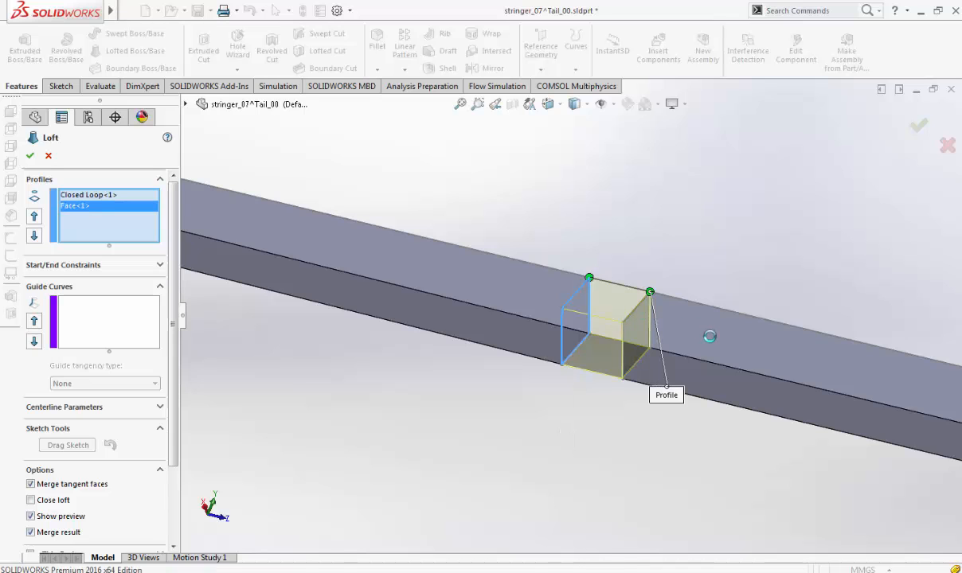
Step: Accept the loft that closes the fifth gap and joins the stringer's neighbouring segments
{"action": "key", "text": "Return"}
{"action": "scroll", "coordinate": [720, 338], "scroll_direction": "up", "scroll_amount": 5}
{"action": "scroll", "coordinate": [770, 348], "scroll_direction": "up", "scroll_amount": 2}
{"action": "scroll", "coordinate": [820, 370], "scroll_direction": "down", "scroll_amount": 5}
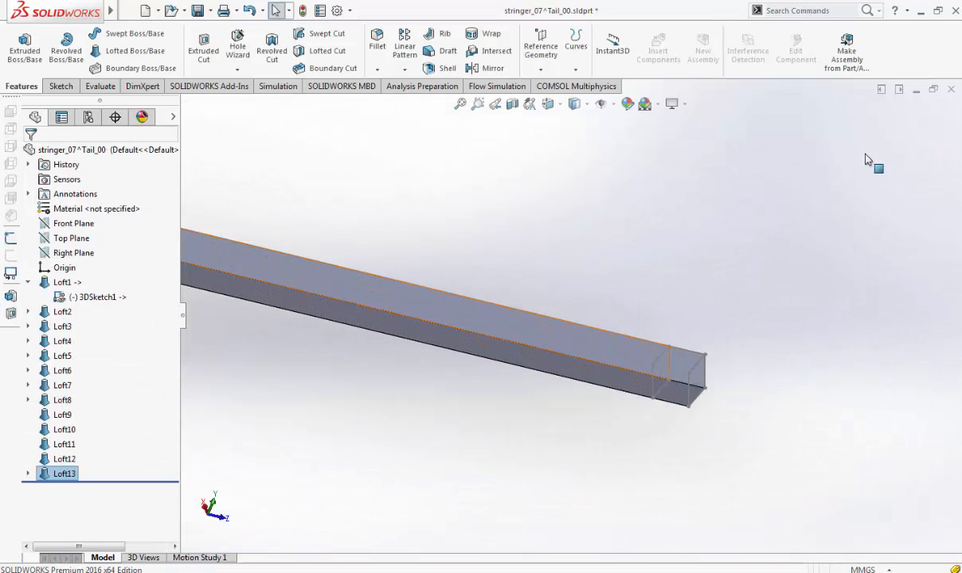
Step: Assign Balsa as the stringer's material, then save and close the part to return to the Tail_00 assembly
{"action": "right_click", "coordinate": [83, 211]}
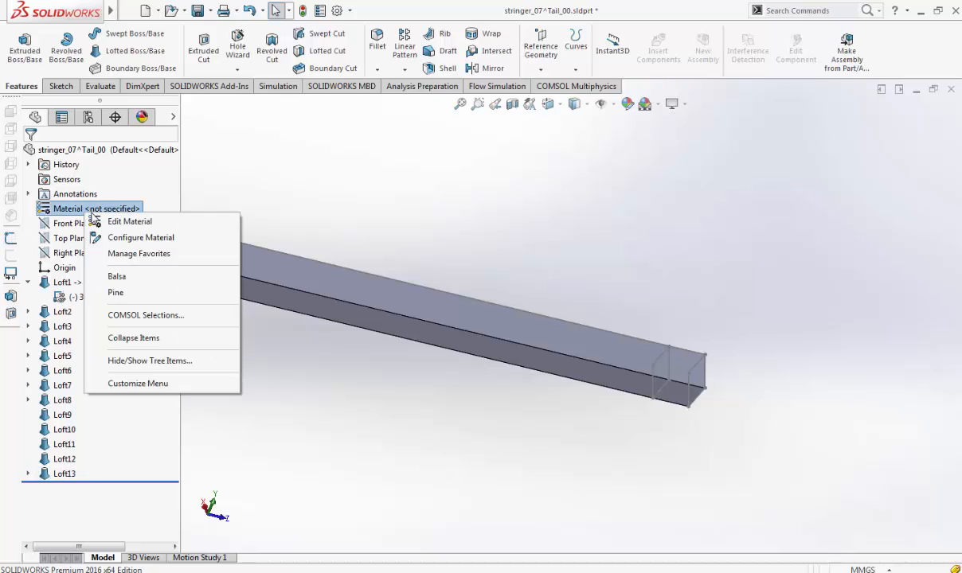
{"action": "left_click", "coordinate": [116, 276]}
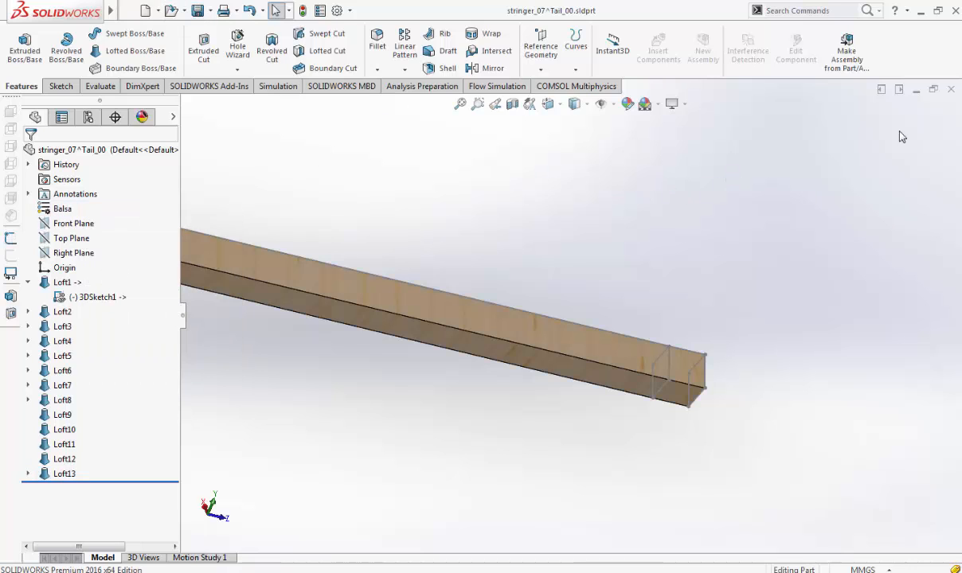
{"action": "left_click", "coordinate": [949, 91]}
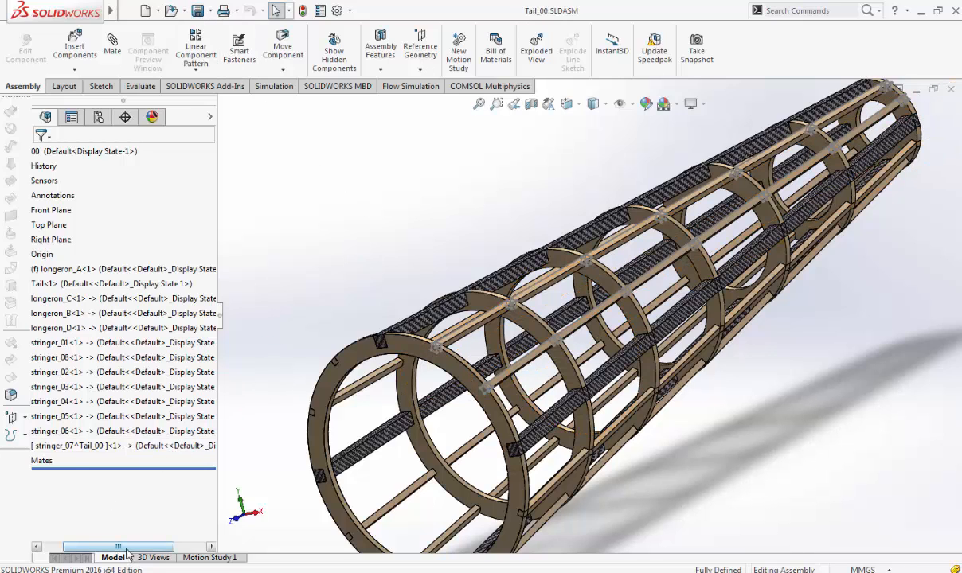
Step: Hide the 3D sketch under Boss-Extrude1 of stringer_08 in the assembly
{"action": "left_click_drag", "start_coordinate": [127, 550], "coordinate": [101, 554]}
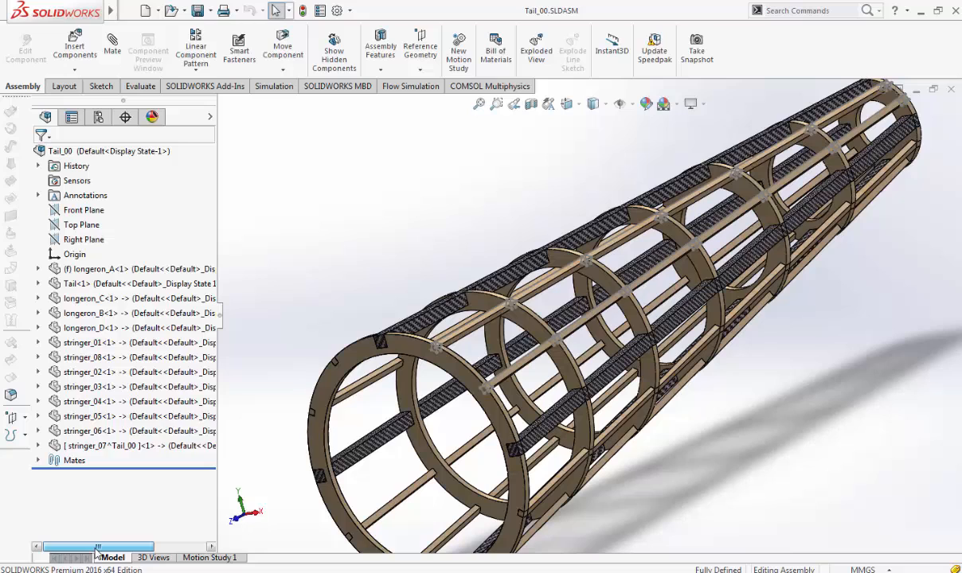
{"action": "left_click", "coordinate": [451, 342]}
{"action": "left_click", "coordinate": [37, 358]}
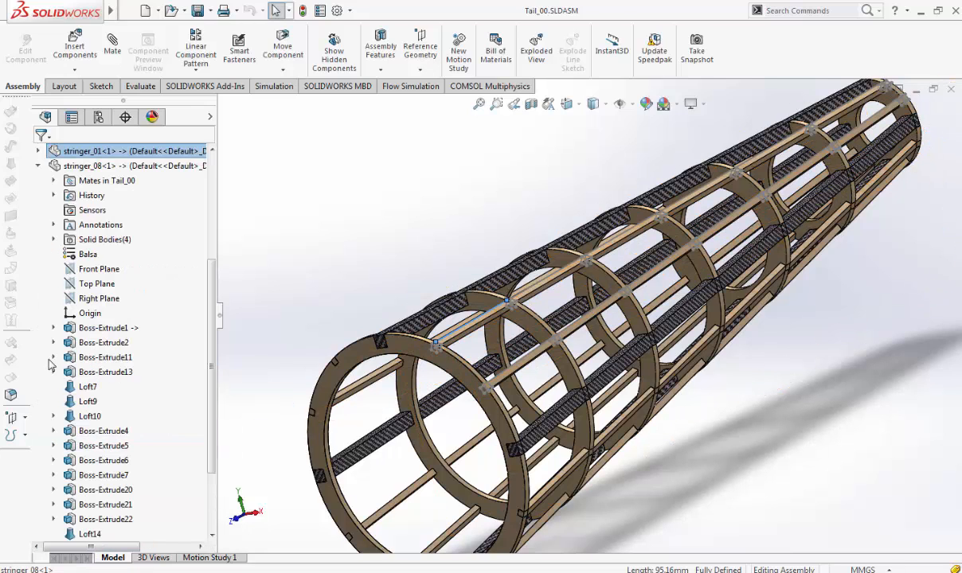
{"action": "left_click", "coordinate": [54, 328]}
{"action": "left_click", "coordinate": [99, 342]}
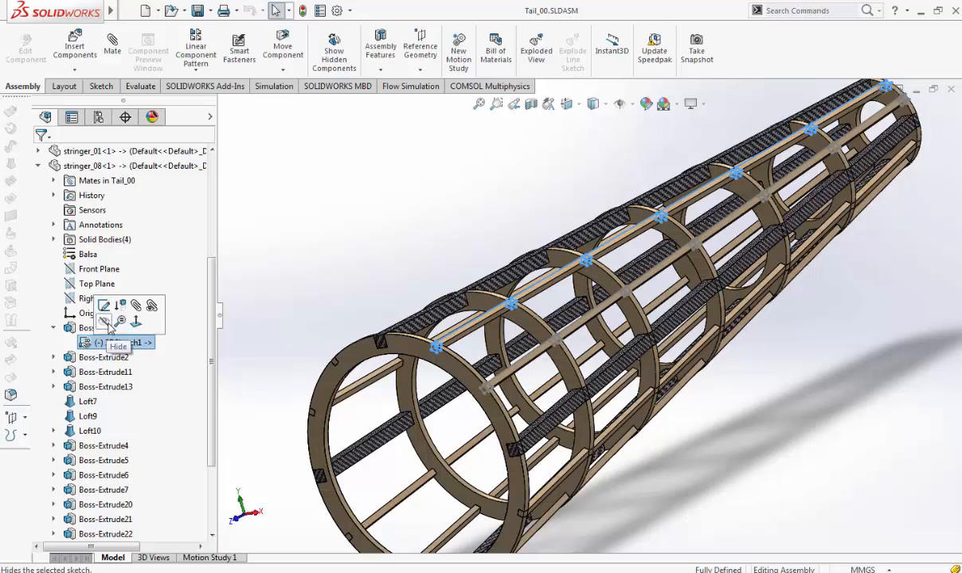
{"action": "left_click", "coordinate": [38, 168]}
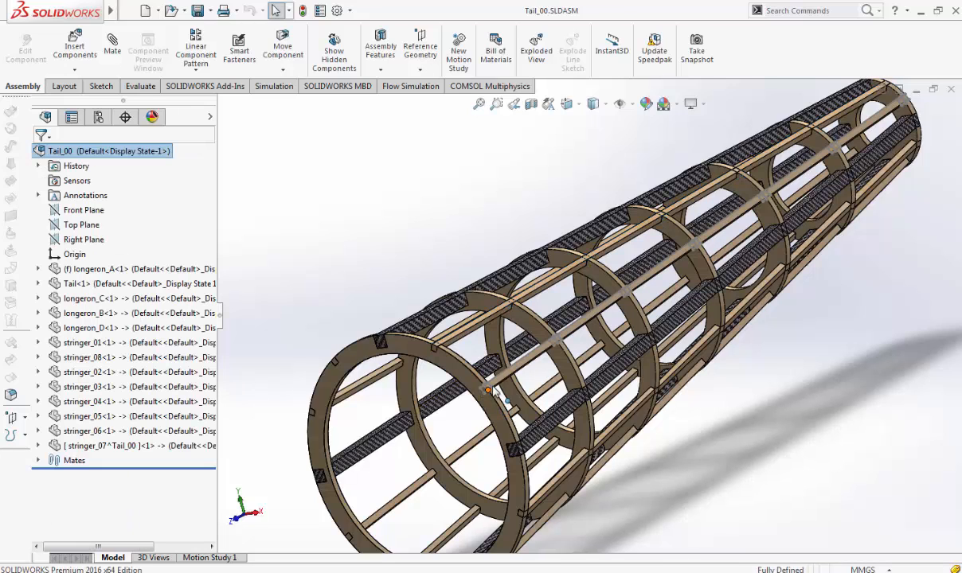
Step: Hide 3DSketch1 under Loft1 of stringer_07, keeping the stringer body shown
{"action": "left_click", "coordinate": [38, 446]}
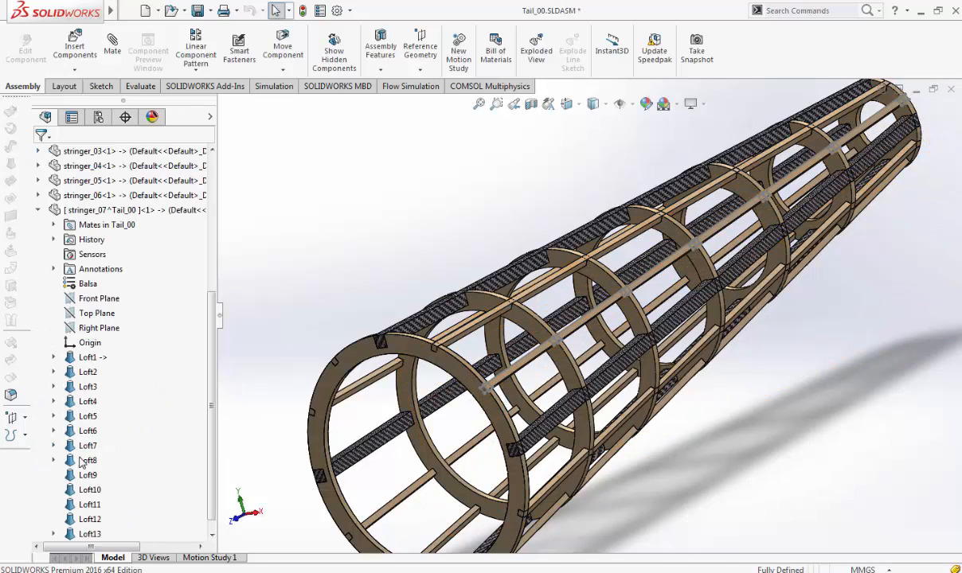
{"action": "left_click", "coordinate": [90, 358]}
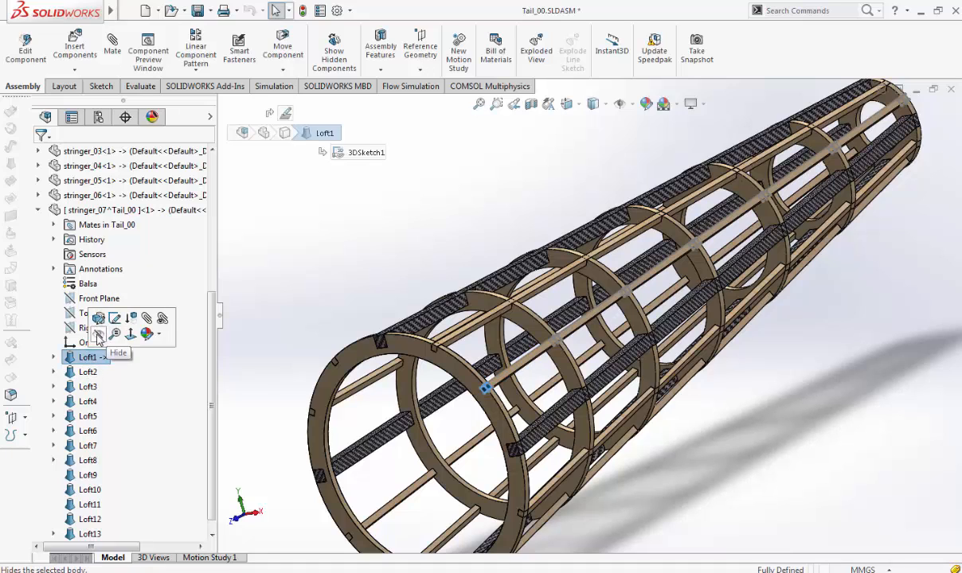
{"action": "left_click", "coordinate": [53, 358]}
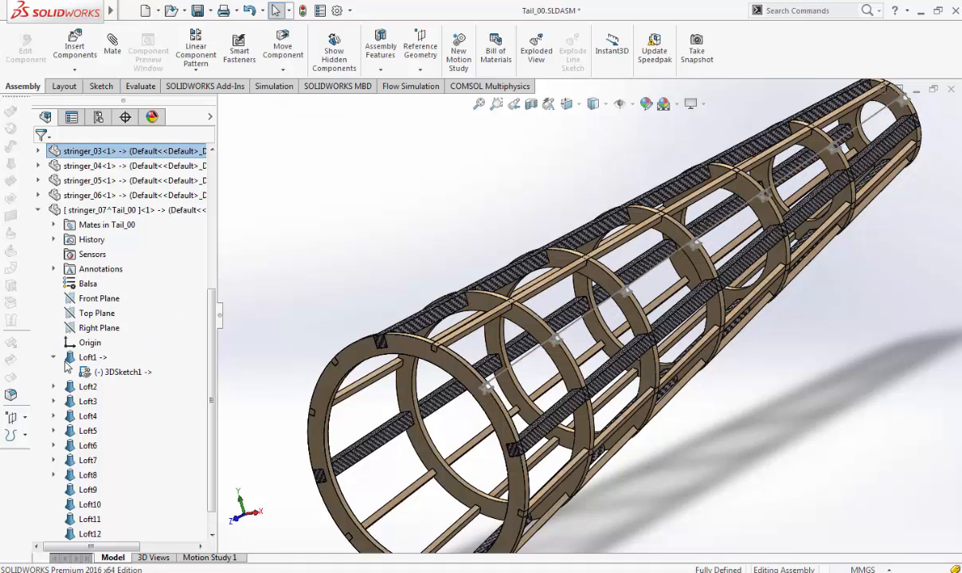
{"action": "left_click", "coordinate": [101, 358]}
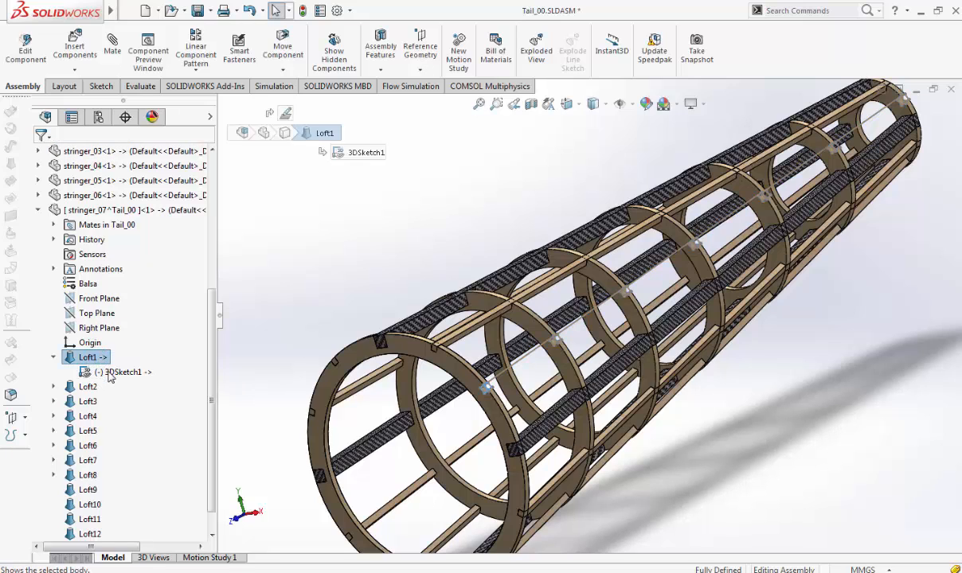
{"action": "left_click", "coordinate": [112, 373]}
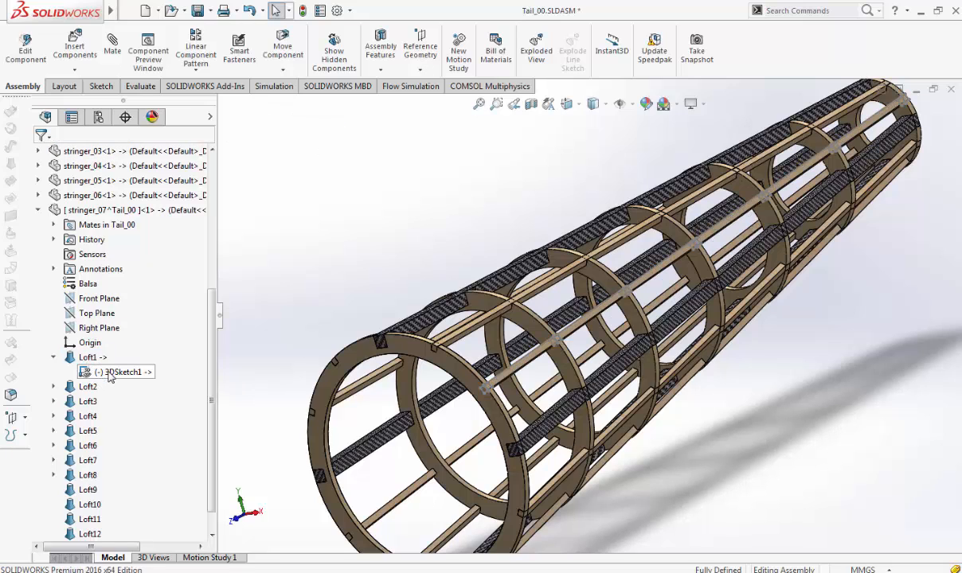
{"action": "left_click", "coordinate": [366, 201]}
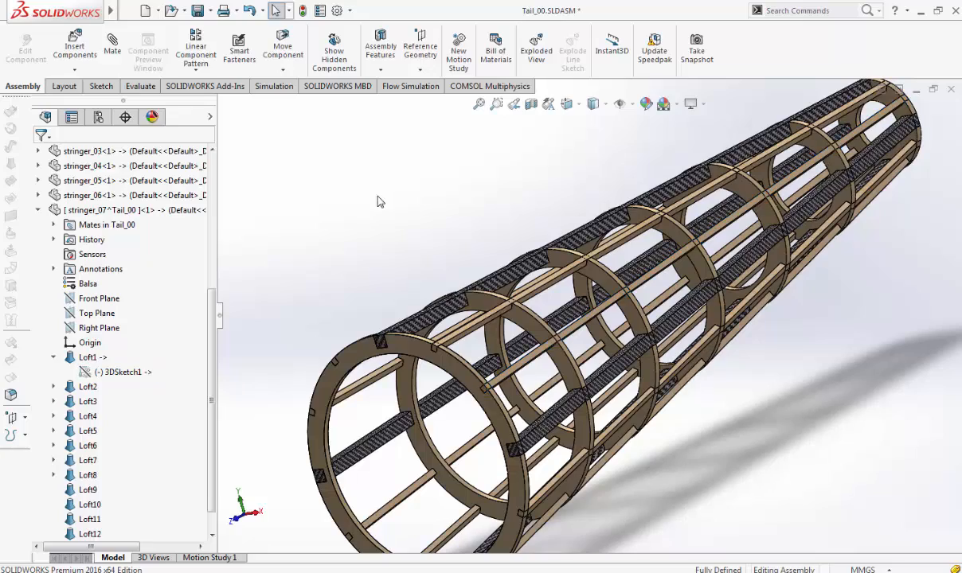
Step: Inspect the tail assembly in the left view and from several angles, examining how the stringers and longerons sit in the frames
{"action": "left_click", "coordinate": [566, 104]}
{"action": "left_click", "coordinate": [567, 160]}
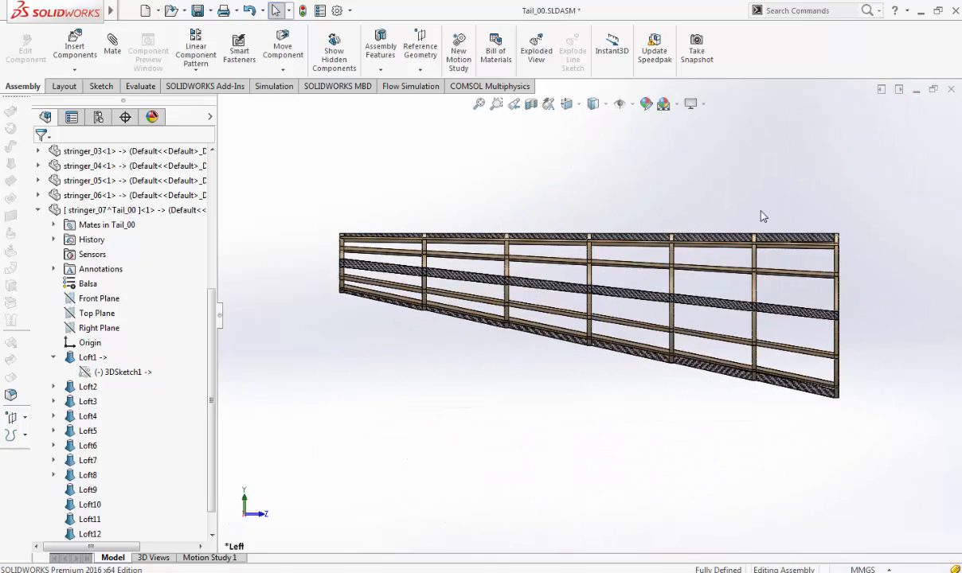
{"action": "middle_click_drag", "start_coordinate": [760, 216], "coordinate": [665, 434]}
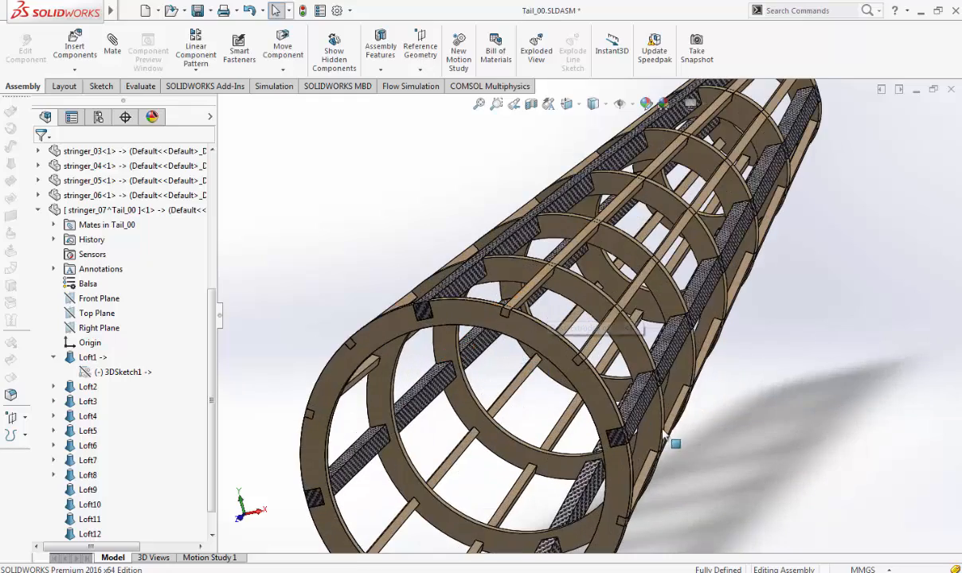
{"action": "scroll", "coordinate": [598, 352], "scroll_direction": "down", "scroll_amount": 2}
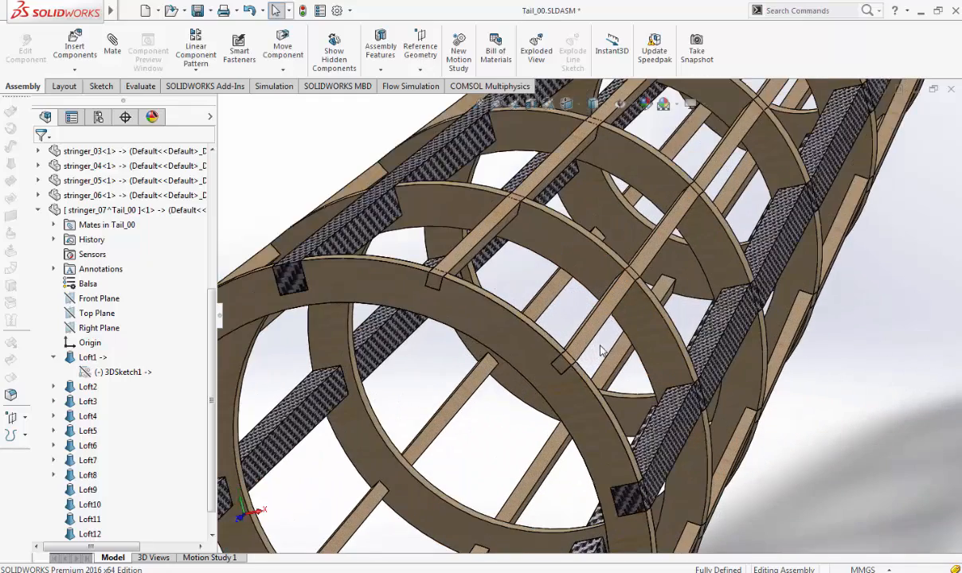
{"action": "scroll", "coordinate": [600, 334], "scroll_direction": "up", "scroll_amount": 2}
{"action": "scroll", "coordinate": [600, 319], "scroll_direction": "down", "scroll_amount": 2}
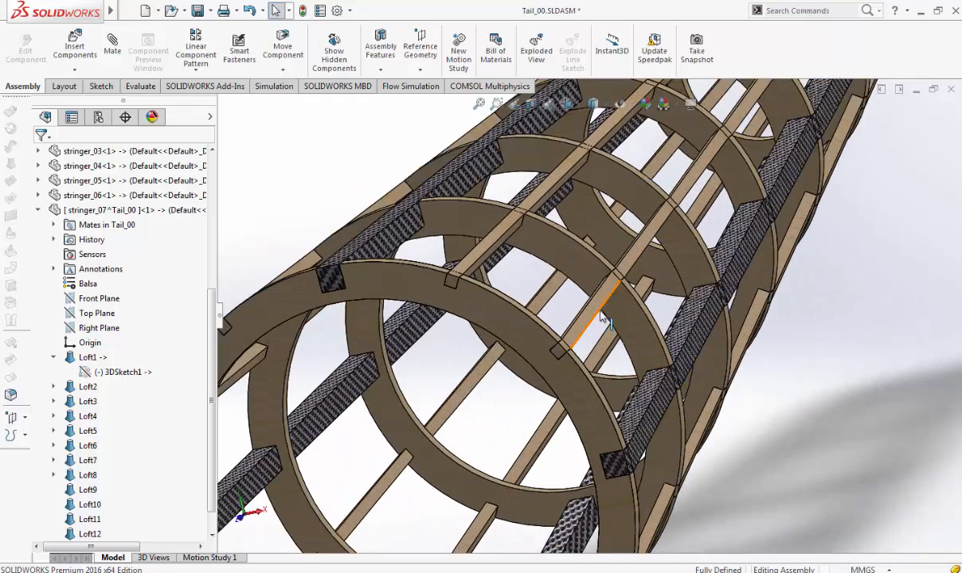
{"action": "left_click", "coordinate": [600, 316]}
{"action": "middle_click_drag", "start_coordinate": [663, 404], "coordinate": [626, 376]}
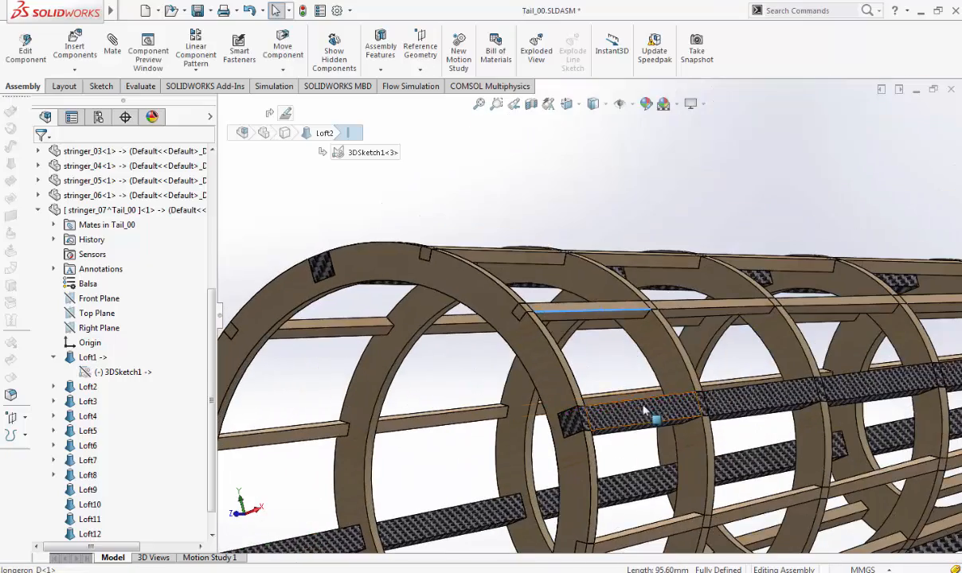
{"action": "left_click", "coordinate": [645, 410]}
{"action": "middle_click_drag", "start_coordinate": [643, 420], "coordinate": [651, 481]}
{"action": "left_click", "coordinate": [640, 470]}
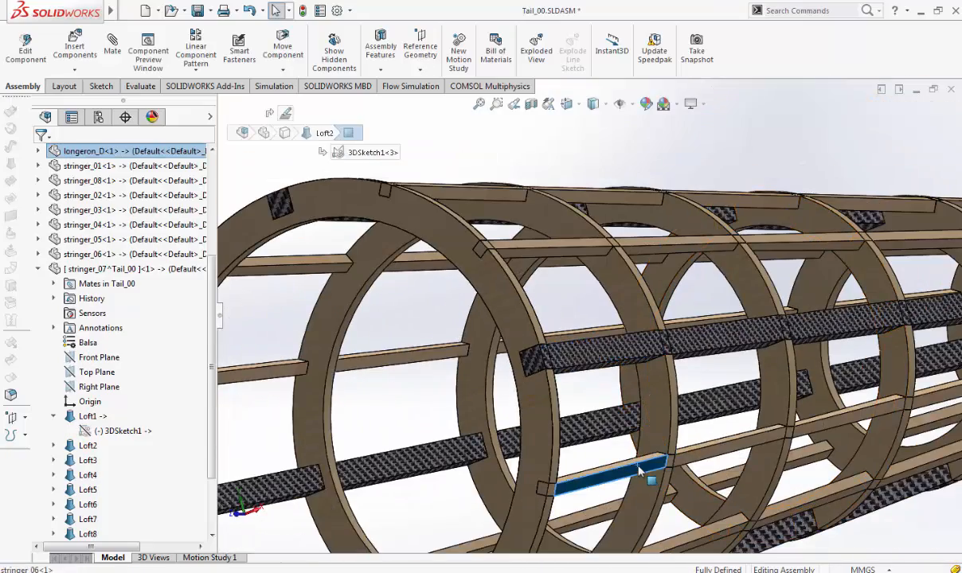
{"action": "scroll", "coordinate": [601, 438], "scroll_direction": "up", "scroll_amount": 3}
{"action": "middle_click_drag", "start_coordinate": [565, 440], "coordinate": [570, 369]}
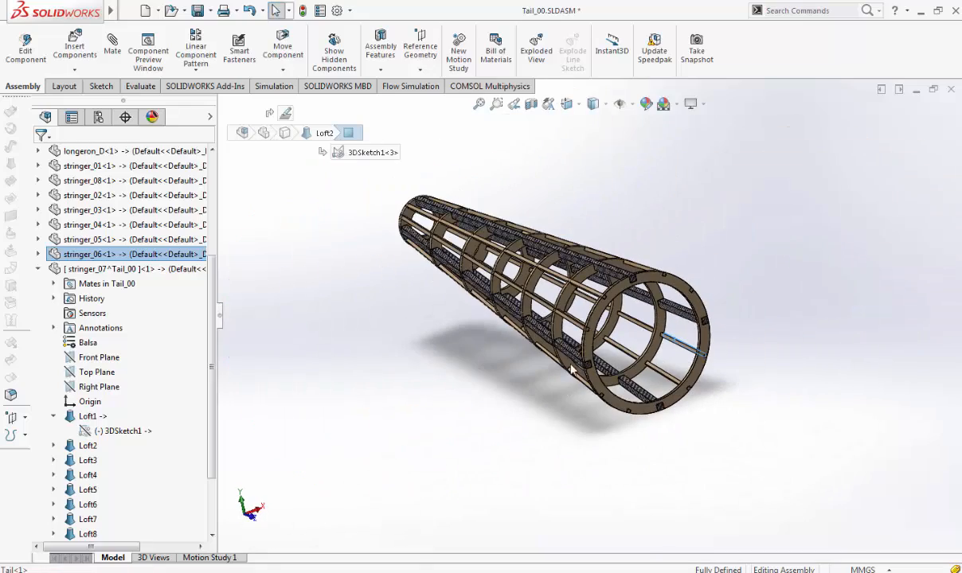
{"action": "left_click", "coordinate": [325, 232]}
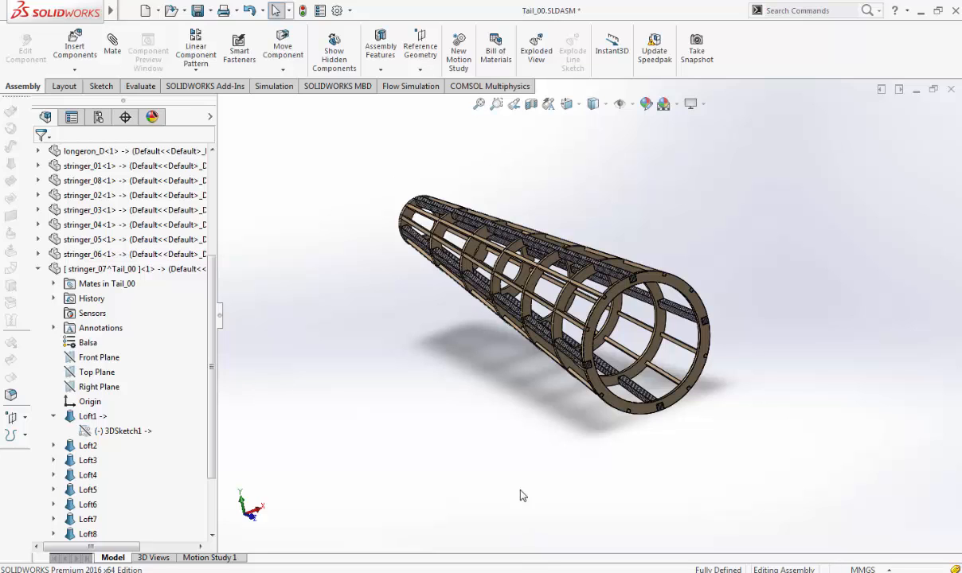
Step: Insert the body_cabin part into the assembly beside the large end of the tail
{"action": "left_click", "coordinate": [72, 51]}
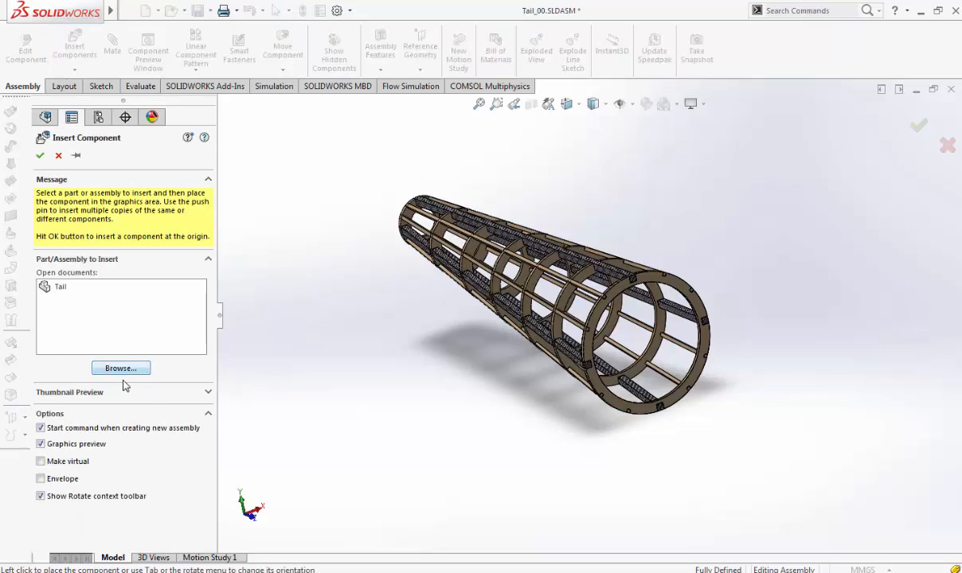
{"action": "left_click", "coordinate": [120, 369]}
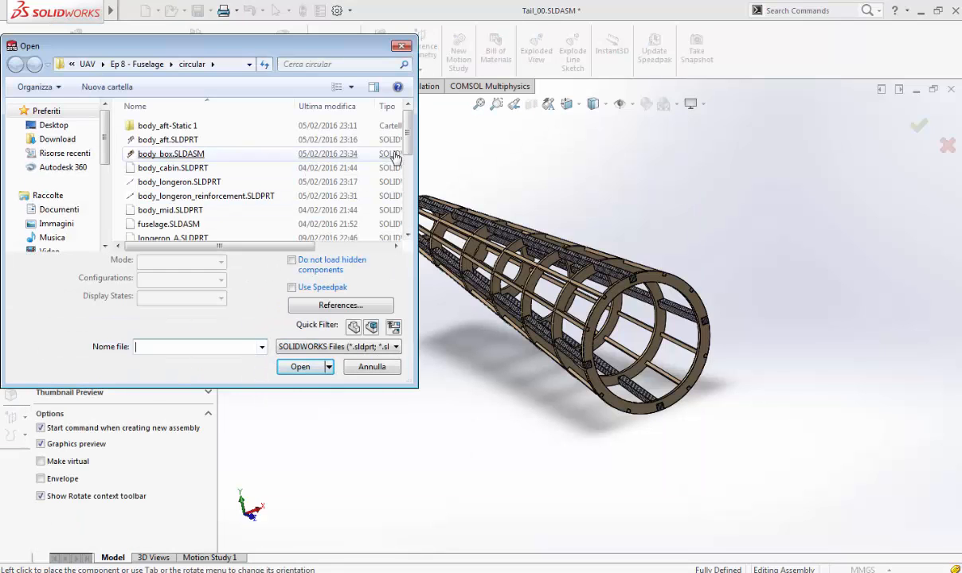
{"action": "double_click", "coordinate": [224, 168]}
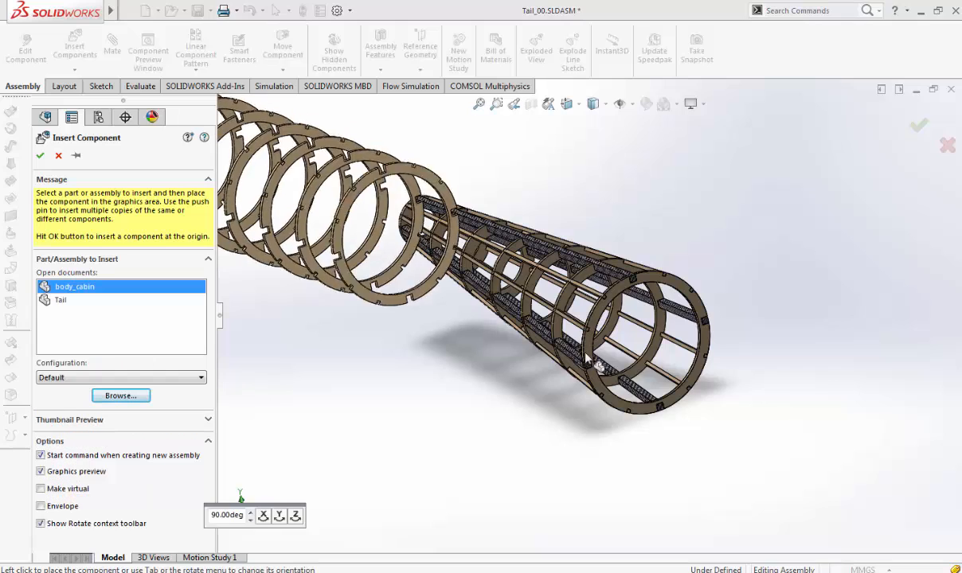
{"action": "scroll", "coordinate": [828, 434], "scroll_direction": "up", "scroll_amount": 2}
{"action": "left_click", "coordinate": [792, 416]}
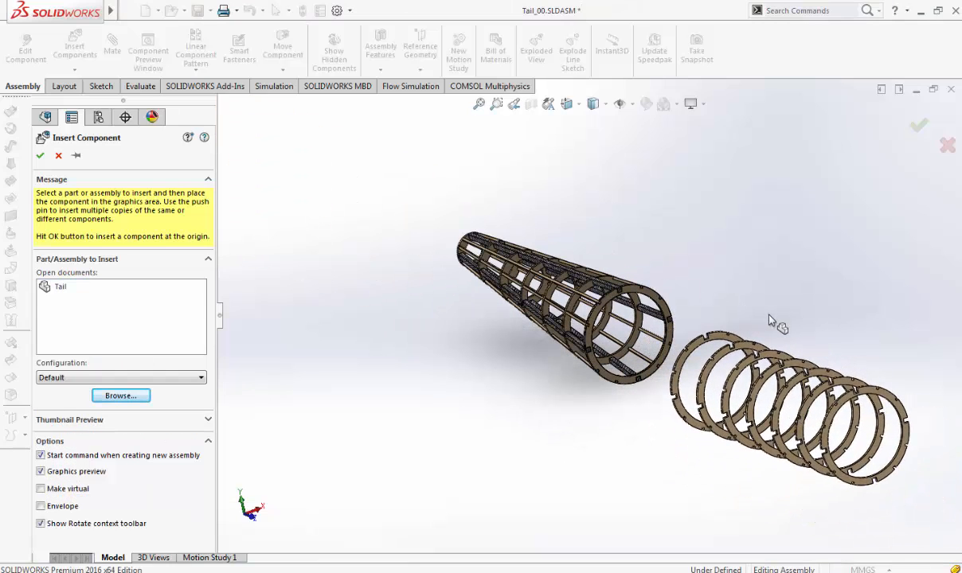
Step: Add a coincident mate between longeron_A's end edge at the large end of the tail and the matching notch edge of body_cabin's ring
{"action": "middle_click_drag", "start_coordinate": [737, 300], "coordinate": [697, 348]}
{"action": "left_click", "coordinate": [114, 56]}
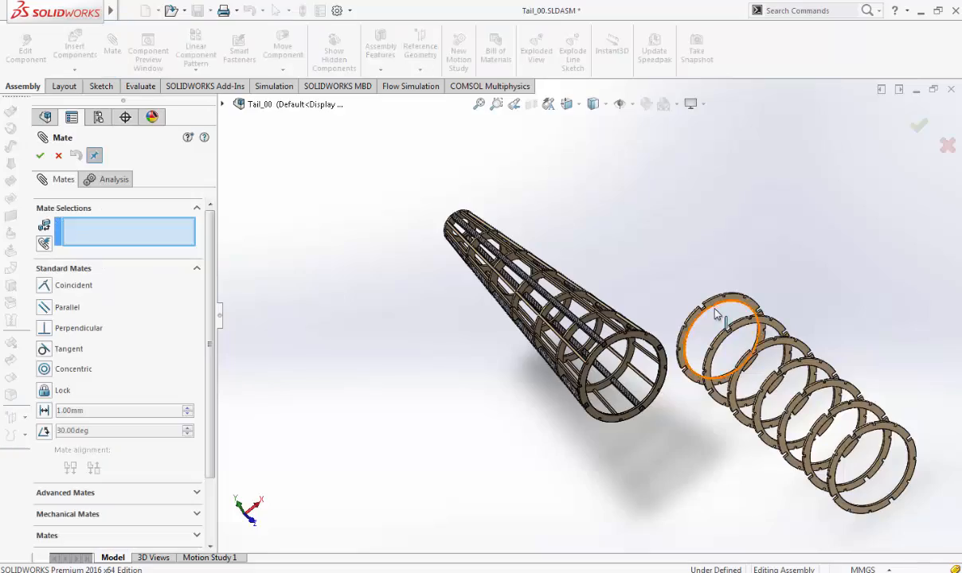
{"action": "scroll", "coordinate": [717, 318], "scroll_direction": "down", "scroll_amount": 10}
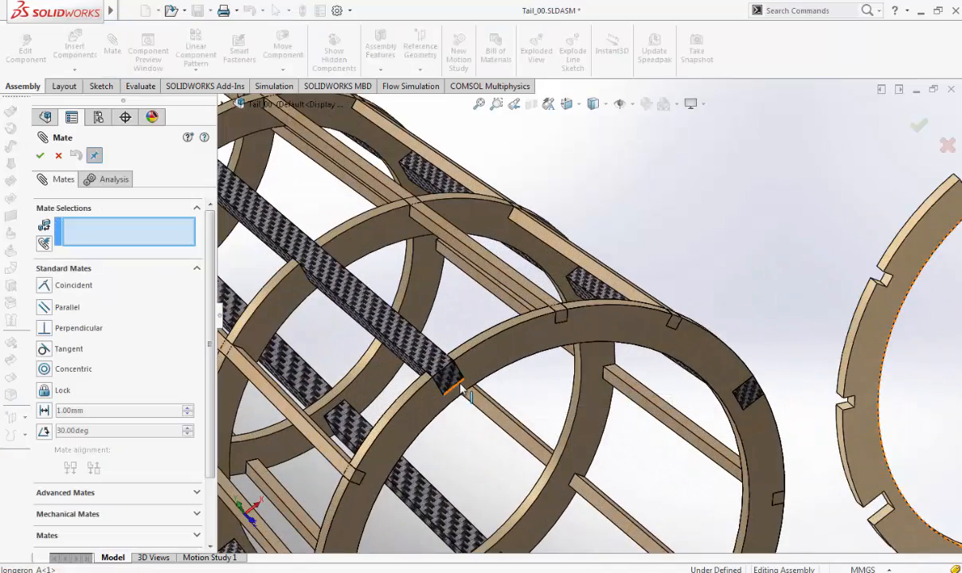
{"action": "left_click", "coordinate": [456, 385]}
{"action": "scroll", "coordinate": [678, 339], "scroll_direction": "up", "scroll_amount": 8}
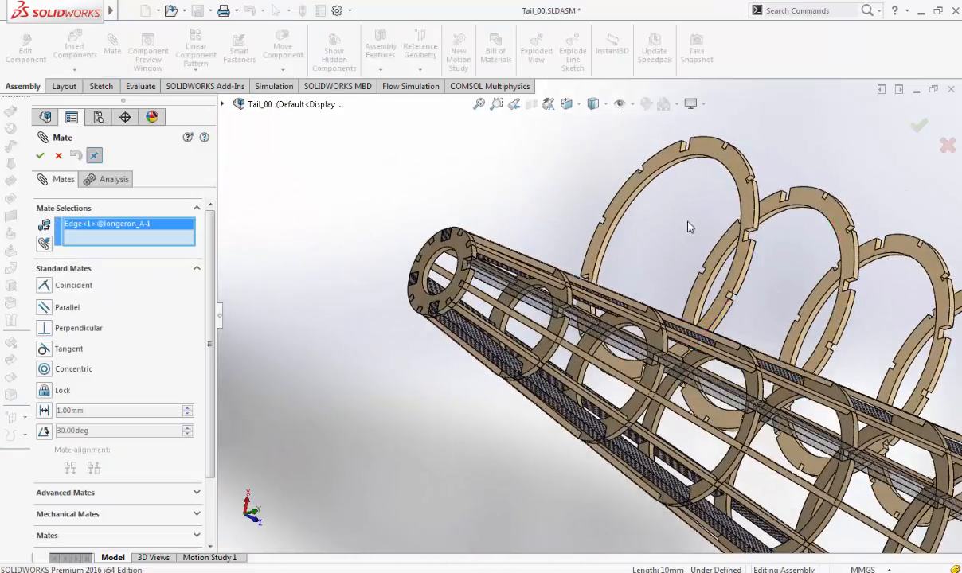
{"action": "scroll", "coordinate": [779, 278], "scroll_direction": "down", "scroll_amount": 8}
{"action": "left_click", "coordinate": [718, 257]}
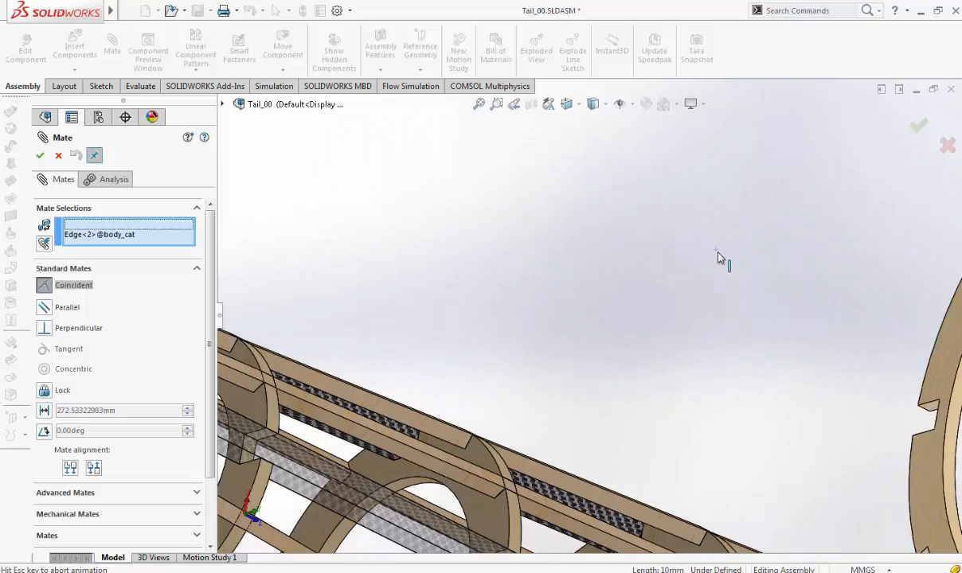
{"action": "scroll", "coordinate": [766, 305], "scroll_direction": "up", "scroll_amount": 5}
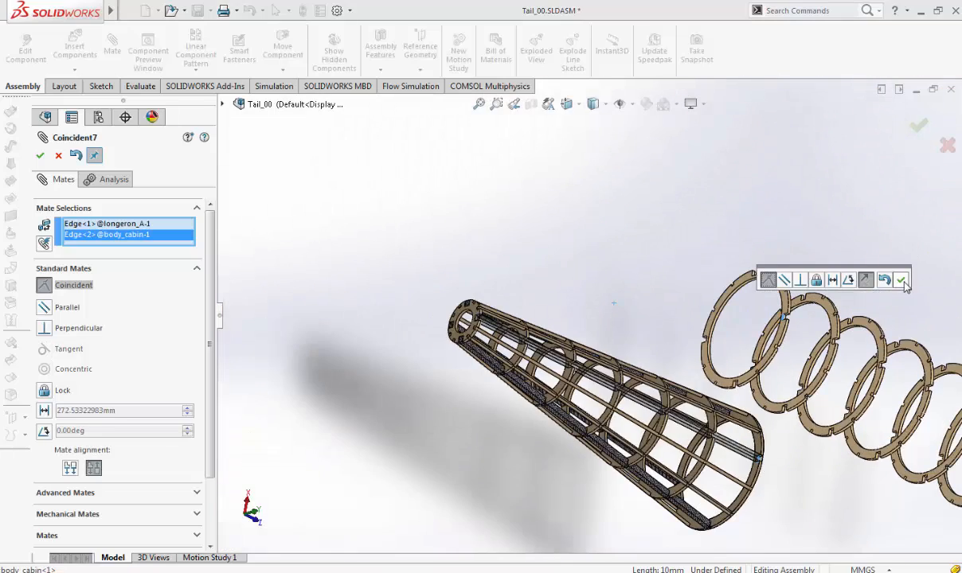
{"action": "left_click", "coordinate": [901, 280]}
Step: Add a second coincident mate between another notch edge of body_cabin's first ring and the matching notch edge of the Tail's end frame
{"action": "scroll", "coordinate": [784, 329], "scroll_direction": "down", "scroll_amount": 5}
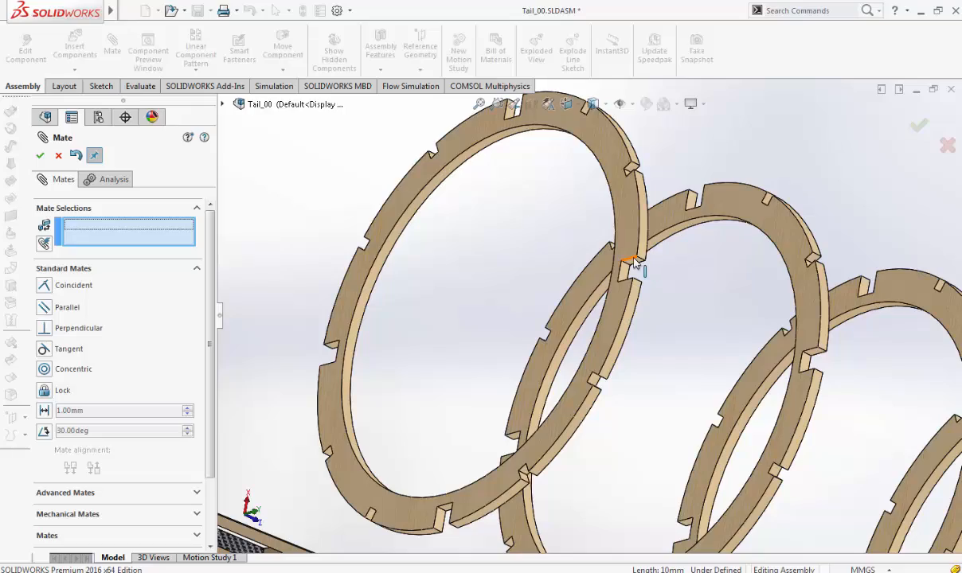
{"action": "left_click", "coordinate": [635, 265]}
{"action": "scroll", "coordinate": [610, 415], "scroll_direction": "up", "scroll_amount": 10}
{"action": "scroll", "coordinate": [585, 452], "scroll_direction": "down", "scroll_amount": 5}
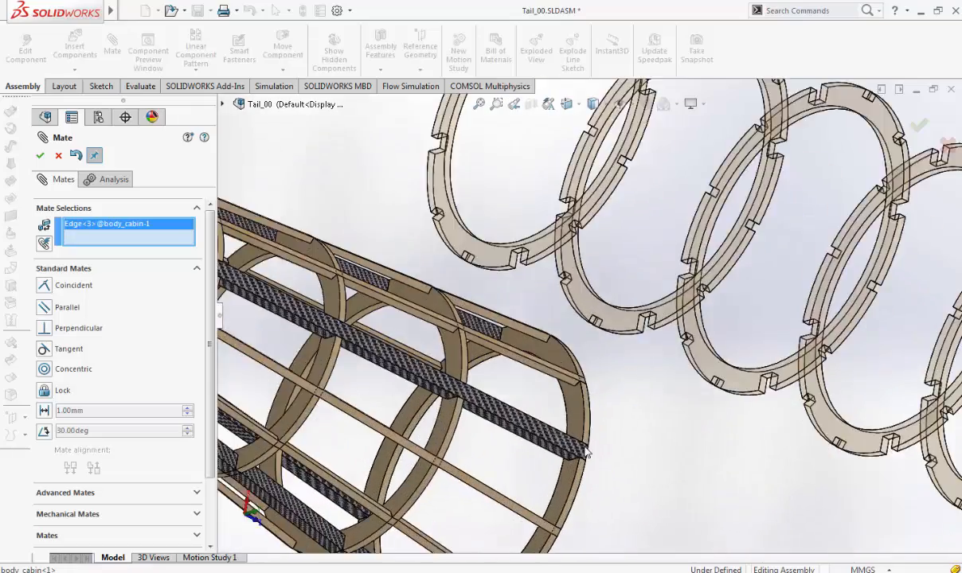
{"action": "scroll", "coordinate": [585, 452], "scroll_direction": "down", "scroll_amount": 6}
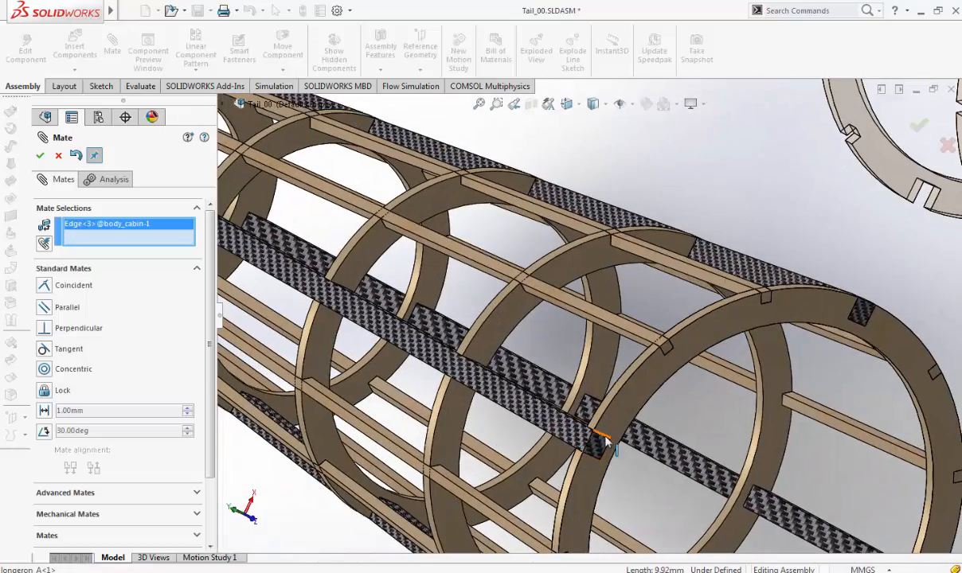
{"action": "left_click", "coordinate": [604, 438]}
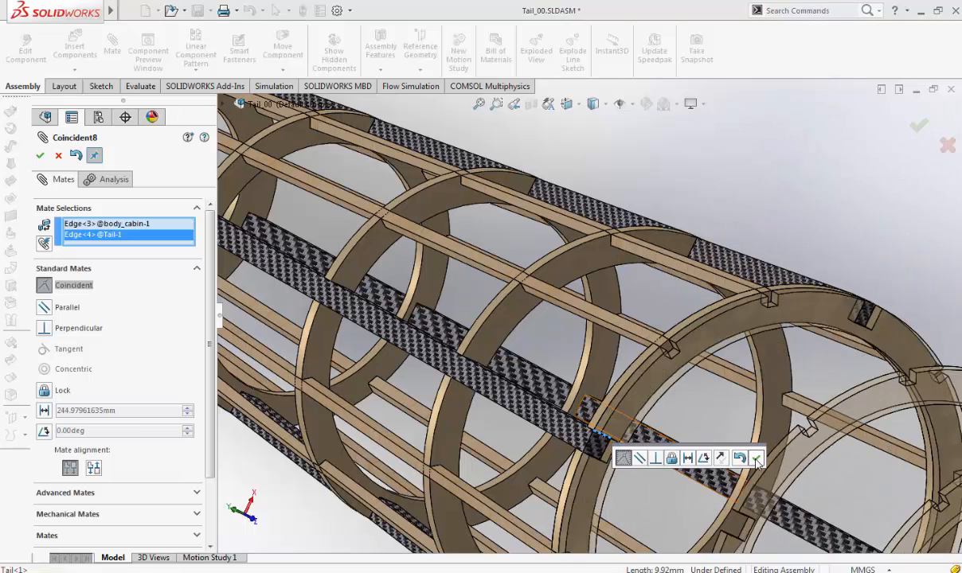
{"action": "left_click", "coordinate": [757, 459]}
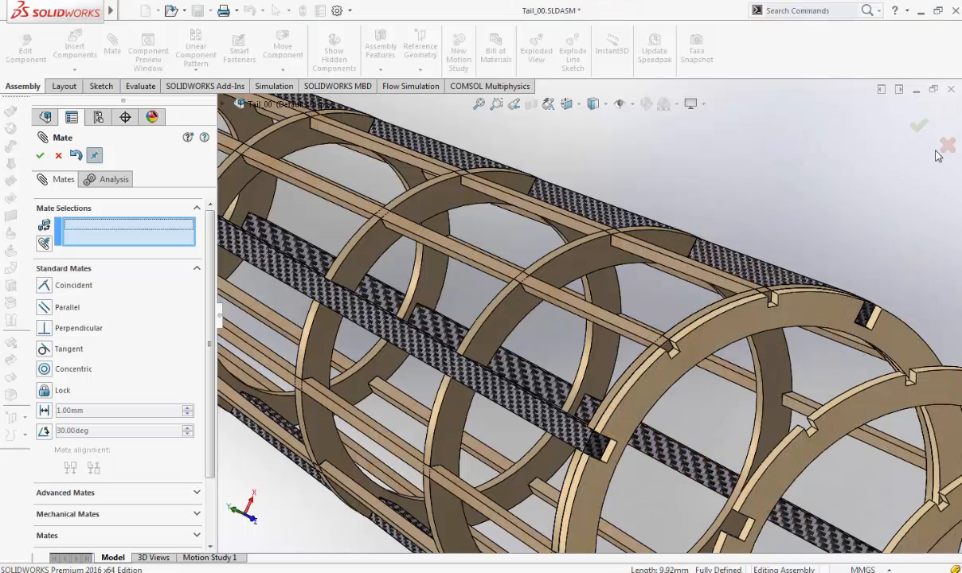
{"action": "key", "text": "Escape"}
Step: Inspect how the body_cabin rings line up with the tail's longerons and stringers, from several angles and in the front view
{"action": "left_click", "coordinate": [567, 104]}
{"action": "left_click", "coordinate": [572, 159]}
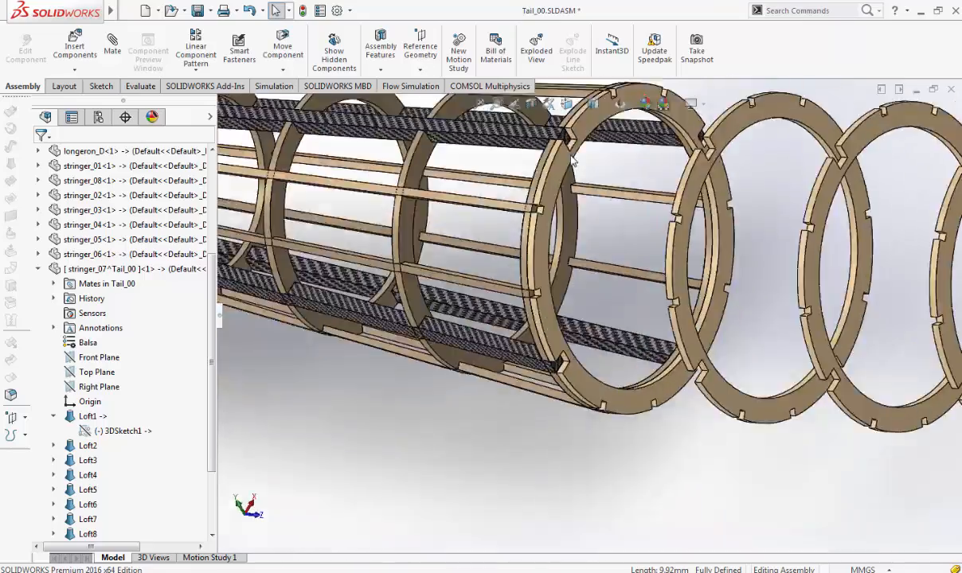
{"action": "middle_click_drag", "start_coordinate": [857, 314], "coordinate": [683, 316]}
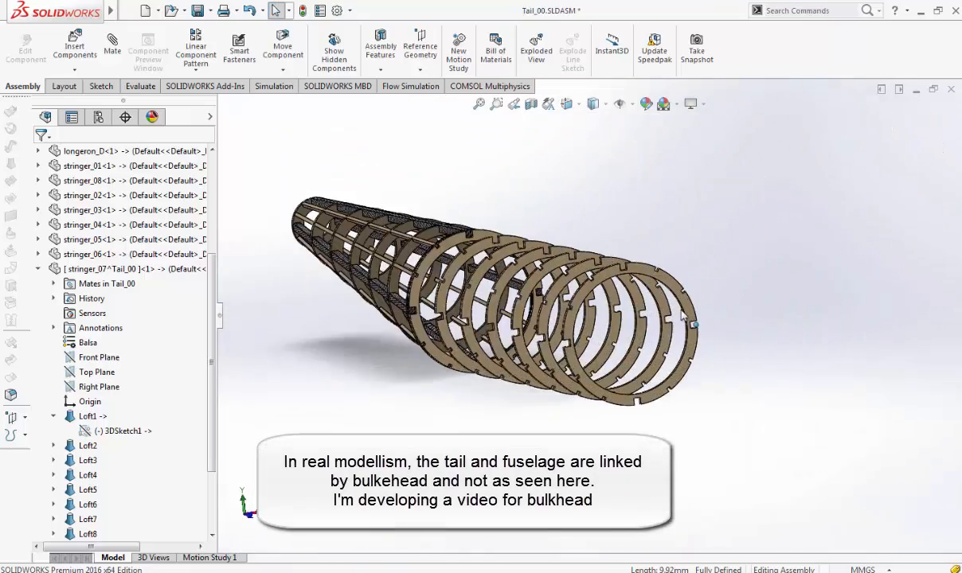
{"action": "scroll", "coordinate": [682, 315], "scroll_direction": "down", "scroll_amount": 4}
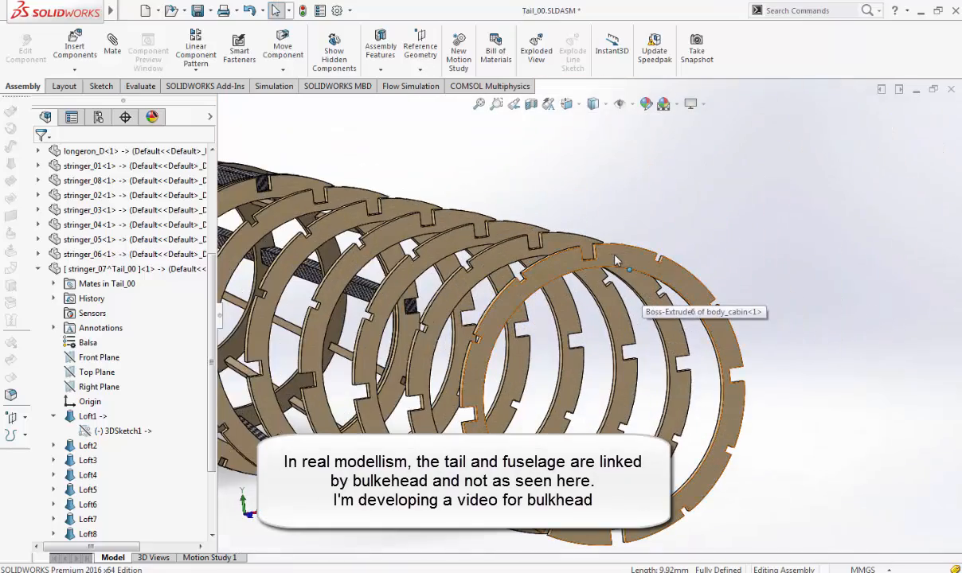
{"action": "left_click", "coordinate": [615, 260]}
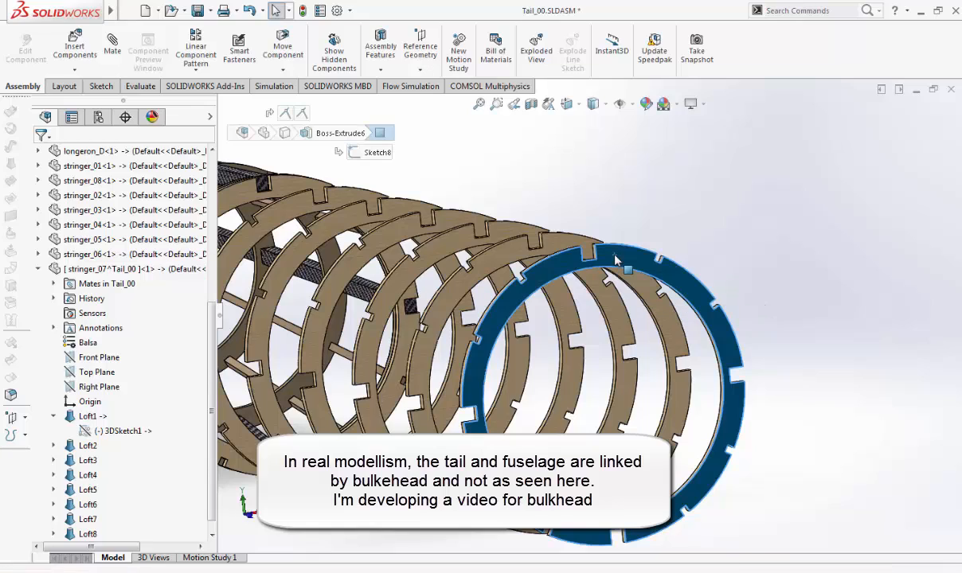
{"action": "left_click", "coordinate": [542, 201]}
{"action": "scroll", "coordinate": [365, 201], "scroll_direction": "up", "scroll_amount": 3}
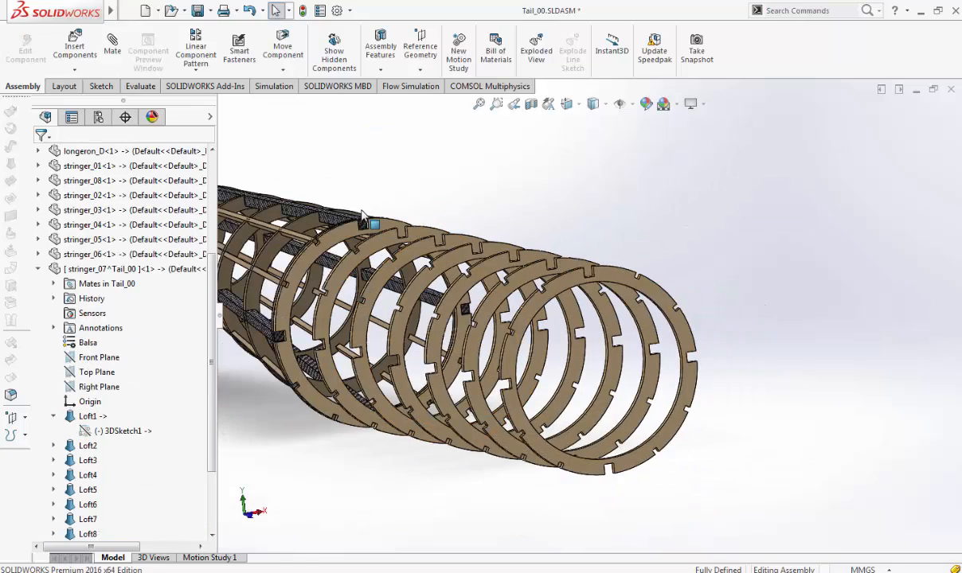
{"action": "scroll", "coordinate": [371, 226], "scroll_direction": "down", "scroll_amount": 4}
{"action": "scroll", "coordinate": [387, 233], "scroll_direction": "up", "scroll_amount": 3}
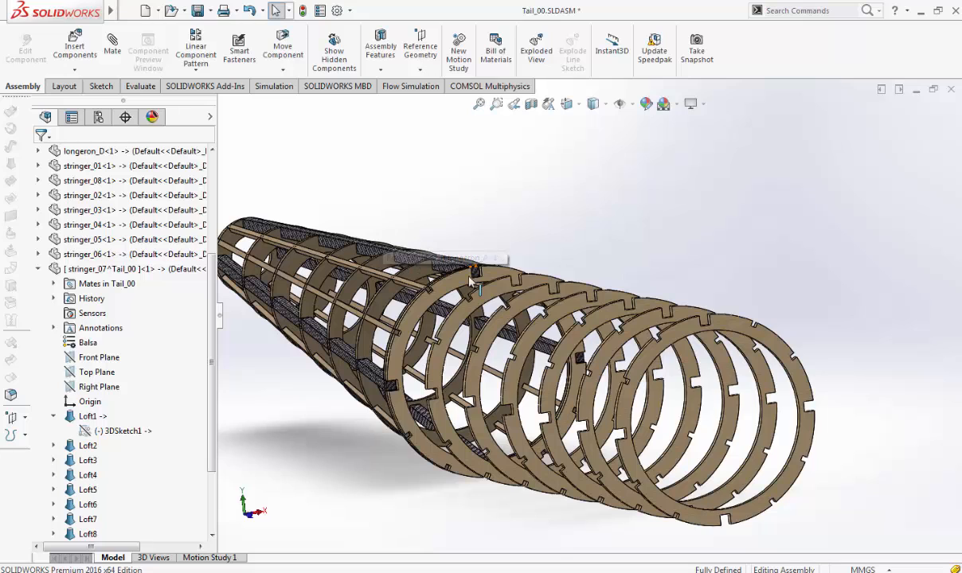
{"action": "scroll", "coordinate": [751, 362], "scroll_direction": "down", "scroll_amount": 4}
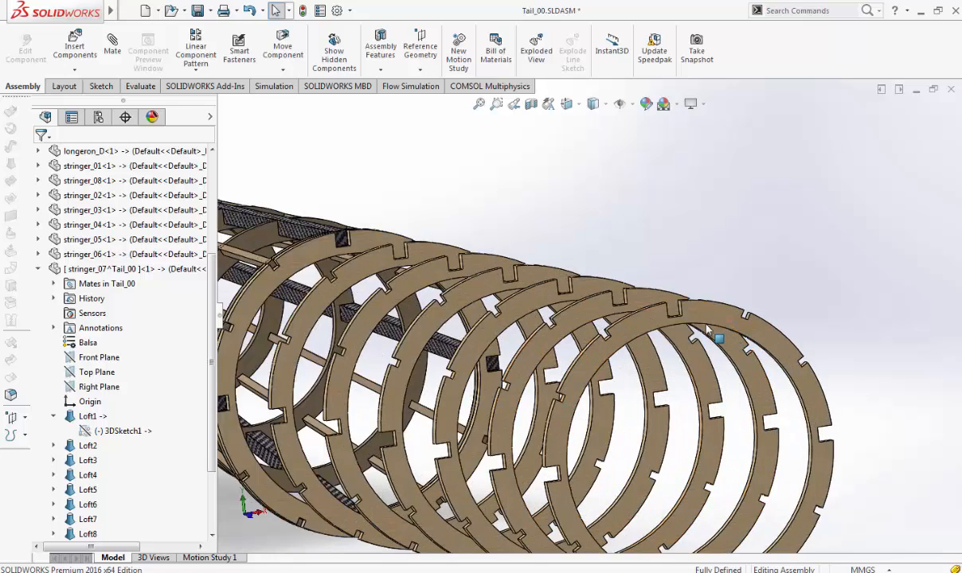
{"action": "left_click", "coordinate": [698, 313]}
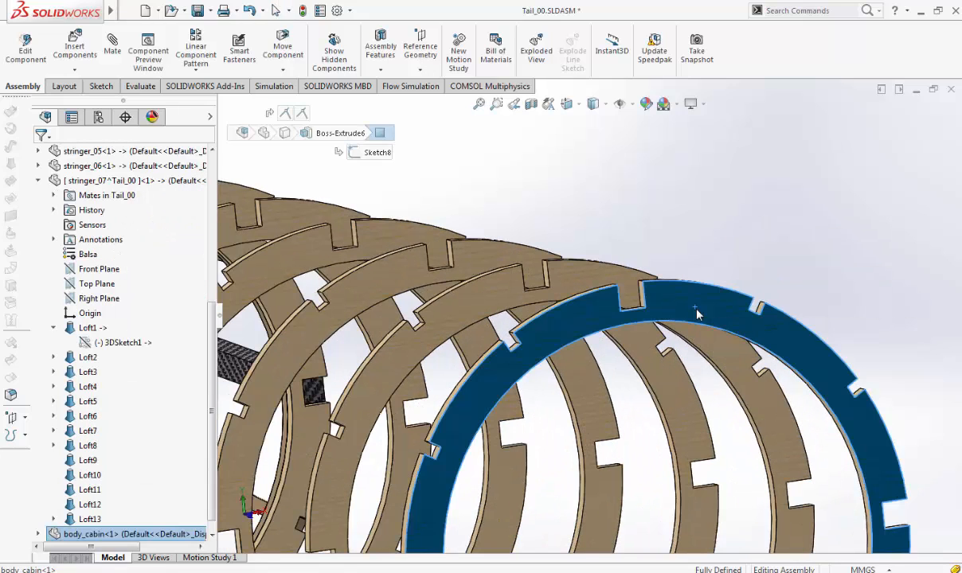
{"action": "middle_click_drag", "start_coordinate": [698, 313], "coordinate": [671, 308]}
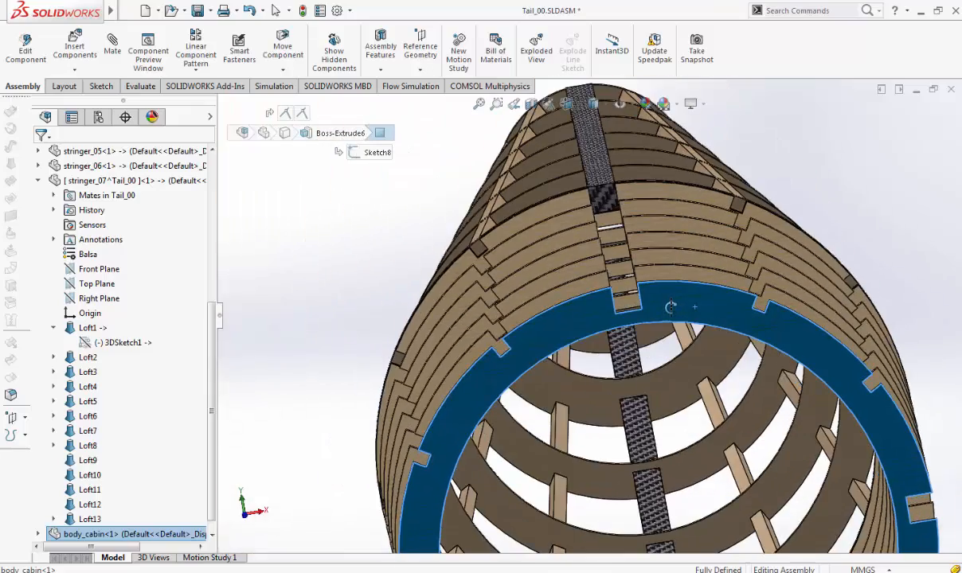
{"action": "scroll", "coordinate": [670, 308], "scroll_direction": "up", "scroll_amount": 6}
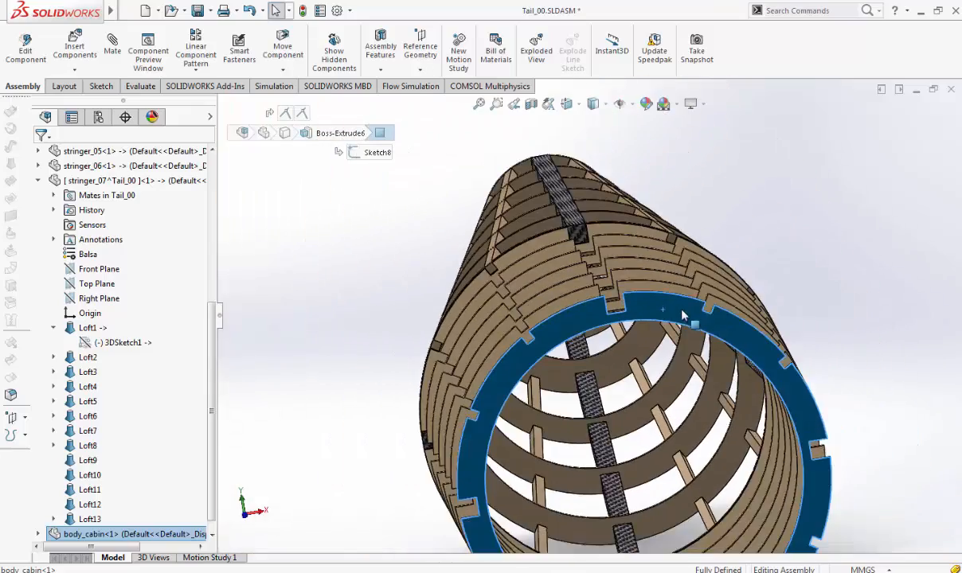
{"action": "left_click", "coordinate": [771, 295]}
{"action": "left_click", "coordinate": [566, 103]}
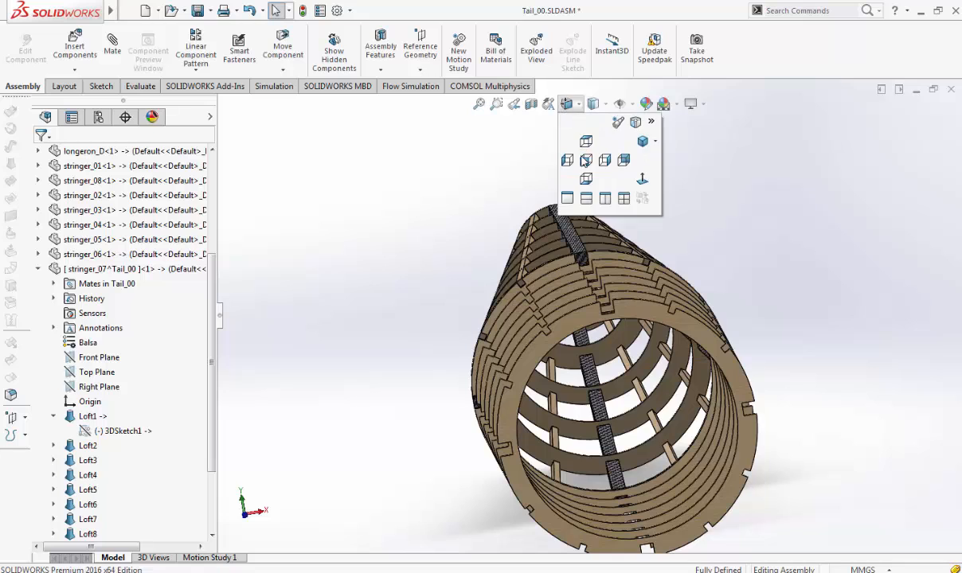
{"action": "left_click", "coordinate": [583, 165]}
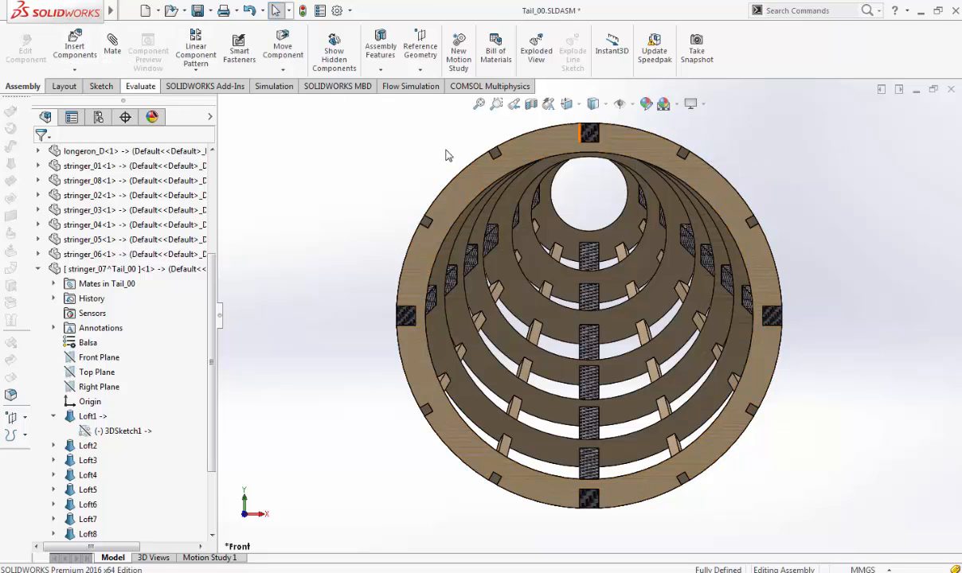
{"action": "middle_click_drag", "start_coordinate": [457, 145], "coordinate": [507, 193]}
Step: Insert the body_longeron part into the assembly, placing it in free space beside the tail and body_cabin rings
{"action": "left_click", "coordinate": [74, 49]}
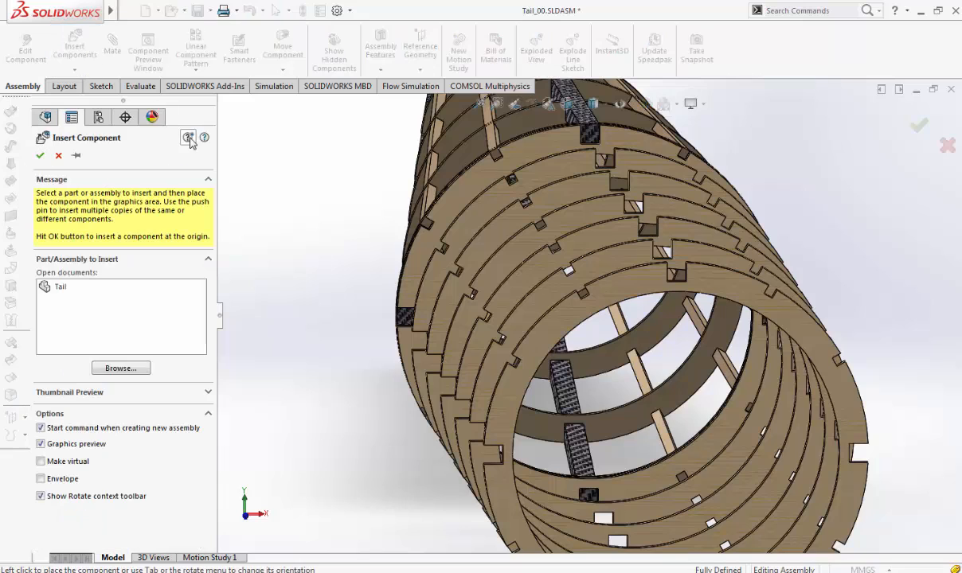
{"action": "left_click", "coordinate": [120, 368]}
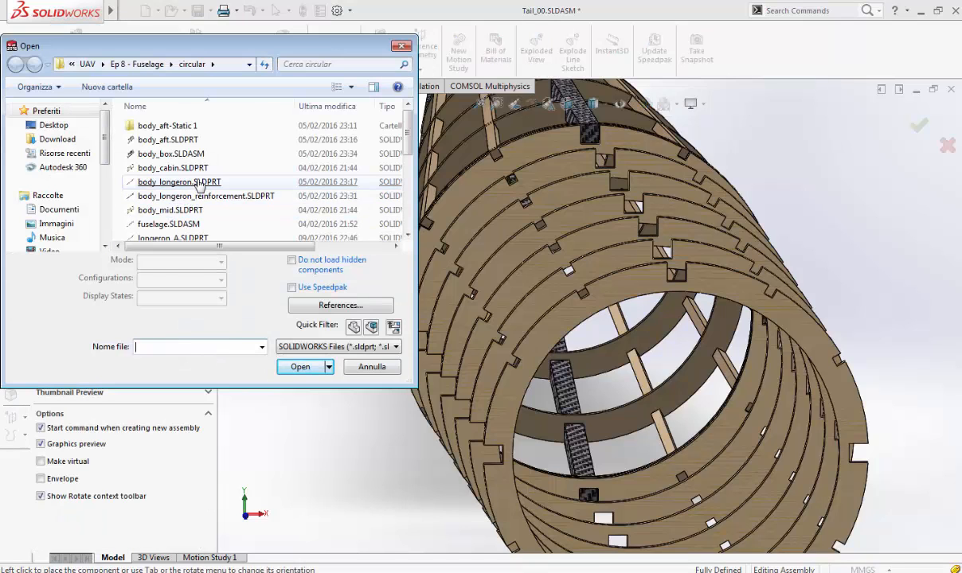
{"action": "left_click", "coordinate": [199, 185]}
{"action": "scroll", "coordinate": [335, 306], "scroll_direction": "up", "scroll_amount": 2}
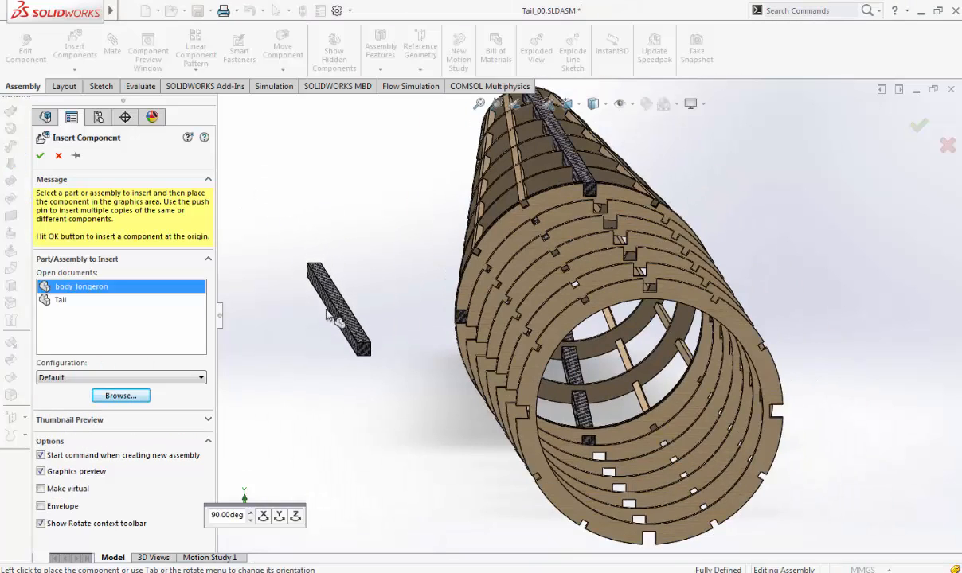
{"action": "left_click", "coordinate": [329, 314]}
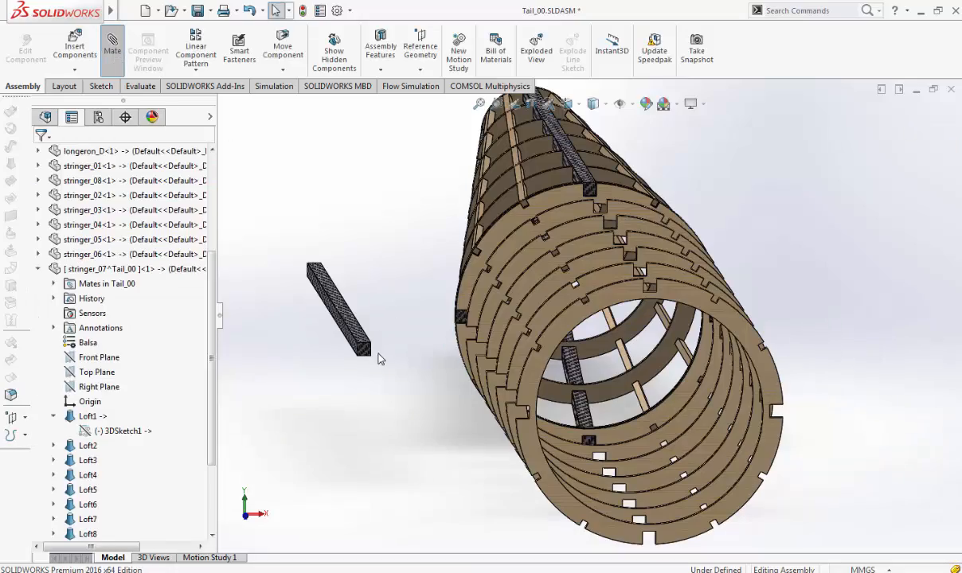
Step: Add a coincident mate between body_longeron's end face and longeron_A's end face at the tail's large end
{"action": "scroll", "coordinate": [379, 356], "scroll_direction": "down", "scroll_amount": 1}
{"action": "middle_click_drag", "start_coordinate": [363, 292], "coordinate": [378, 235]}
{"action": "scroll", "coordinate": [464, 246], "scroll_direction": "down", "scroll_amount": 1}
{"action": "left_click", "coordinate": [453, 285]}
{"action": "scroll", "coordinate": [392, 256], "scroll_direction": "up", "scroll_amount": 8}
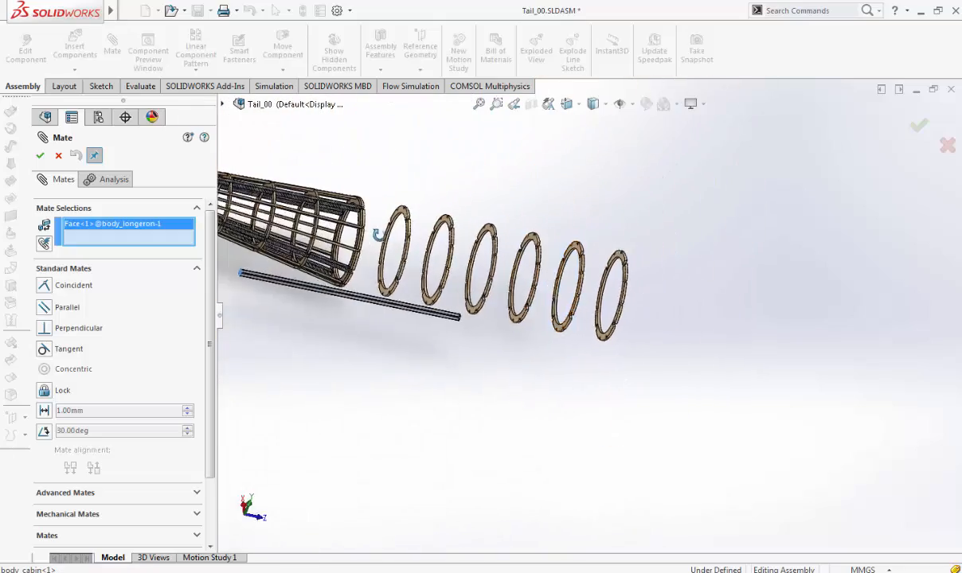
{"action": "scroll", "coordinate": [379, 235], "scroll_direction": "down", "scroll_amount": 10}
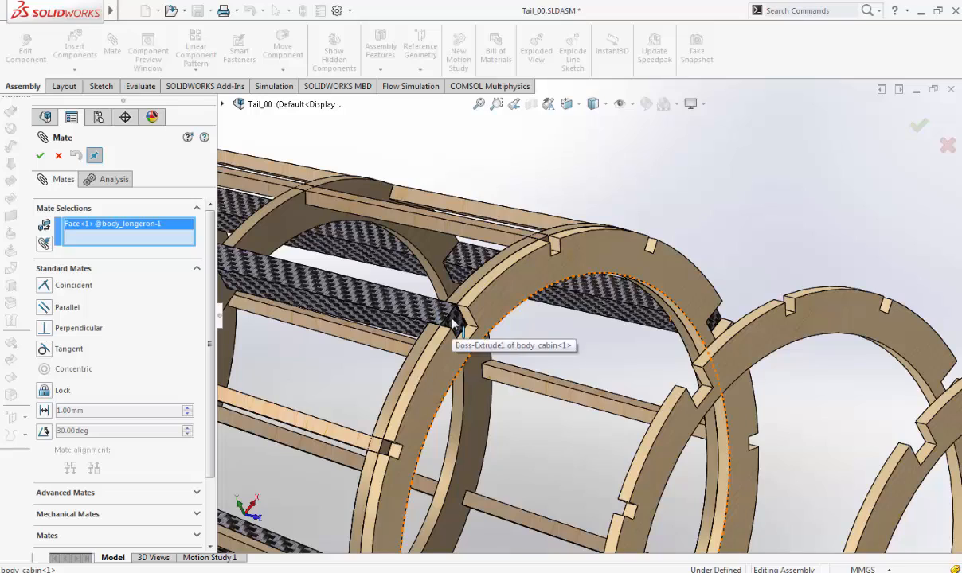
{"action": "left_click", "coordinate": [455, 321]}
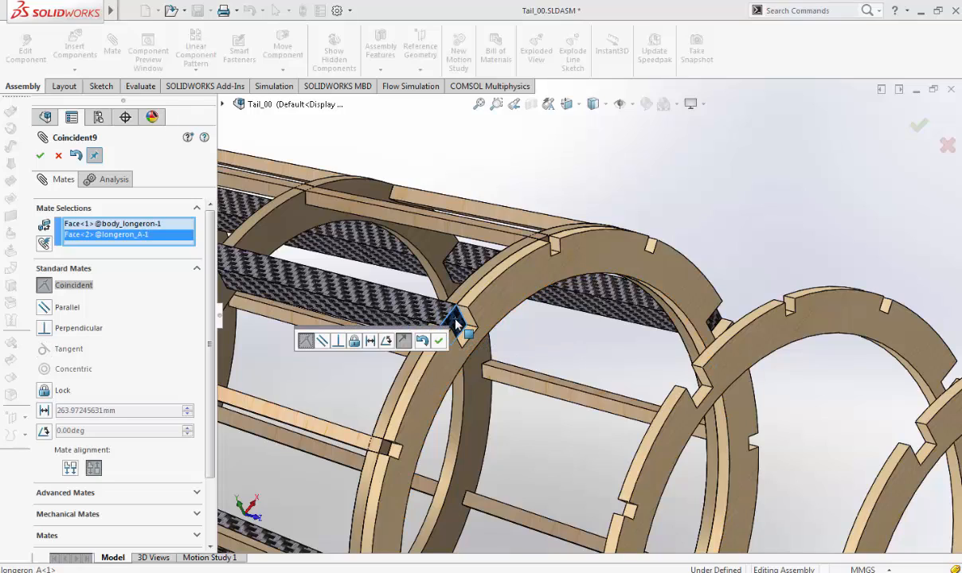
{"action": "right_click", "coordinate": [456, 321]}
Step: Add a coincident mate between a side edge of body_longeron's end face and the matching side edge of longeron_A's end
{"action": "scroll", "coordinate": [403, 479], "scroll_direction": "down", "scroll_amount": 3}
{"action": "scroll", "coordinate": [453, 465], "scroll_direction": "up", "scroll_amount": 7}
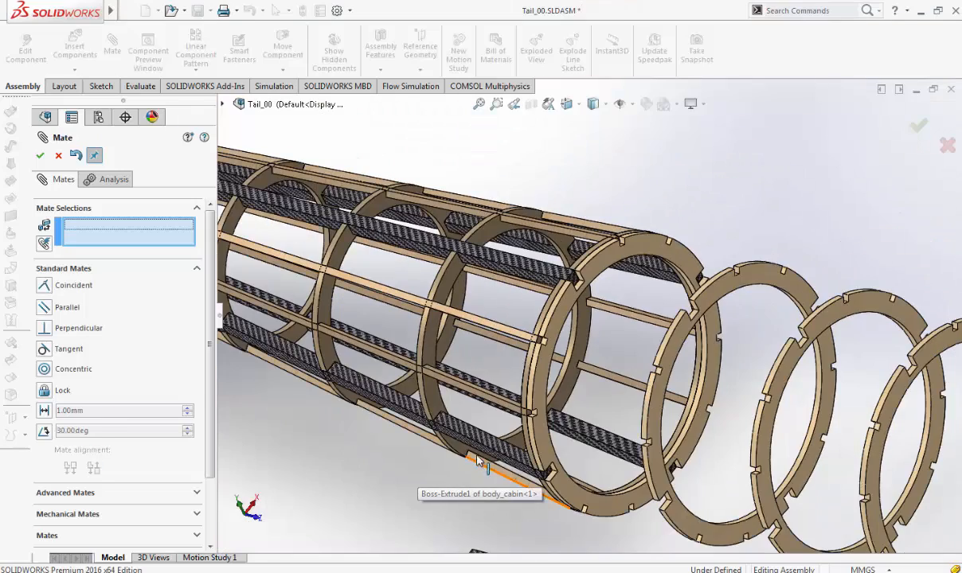
{"action": "scroll", "coordinate": [478, 462], "scroll_direction": "up", "scroll_amount": 3}
{"action": "scroll", "coordinate": [554, 420], "scroll_direction": "down", "scroll_amount": 8}
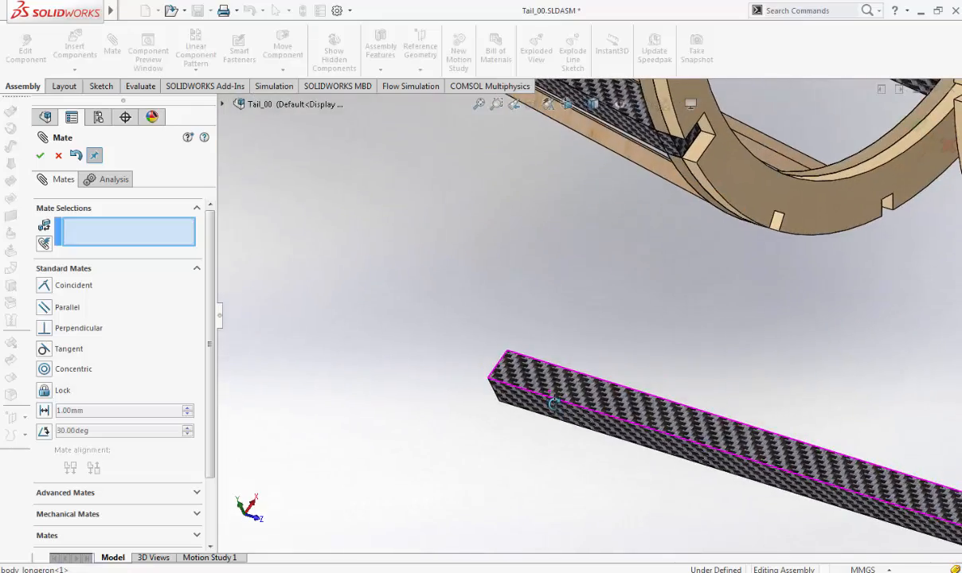
{"action": "middle_click_drag", "start_coordinate": [554, 403], "coordinate": [510, 375]}
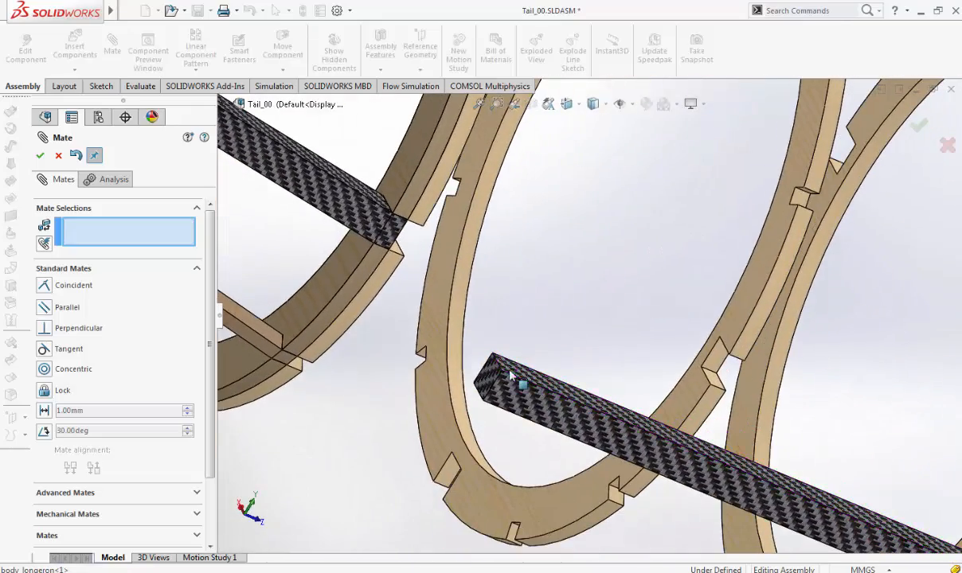
{"action": "left_click", "coordinate": [490, 368]}
{"action": "scroll", "coordinate": [514, 314], "scroll_direction": "up", "scroll_amount": 4}
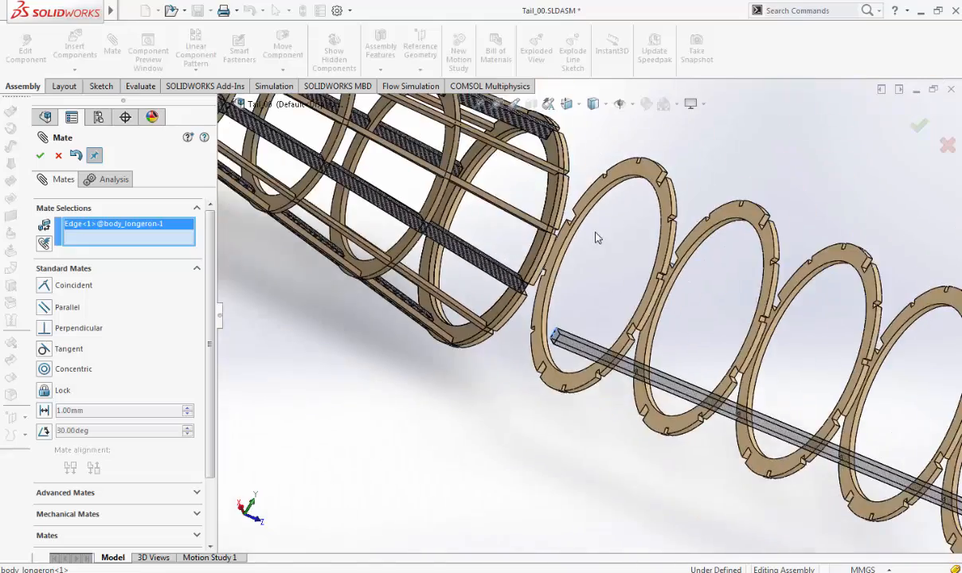
{"action": "middle_click_drag", "start_coordinate": [561, 219], "coordinate": [451, 215]}
{"action": "scroll", "coordinate": [432, 182], "scroll_direction": "down", "scroll_amount": 4}
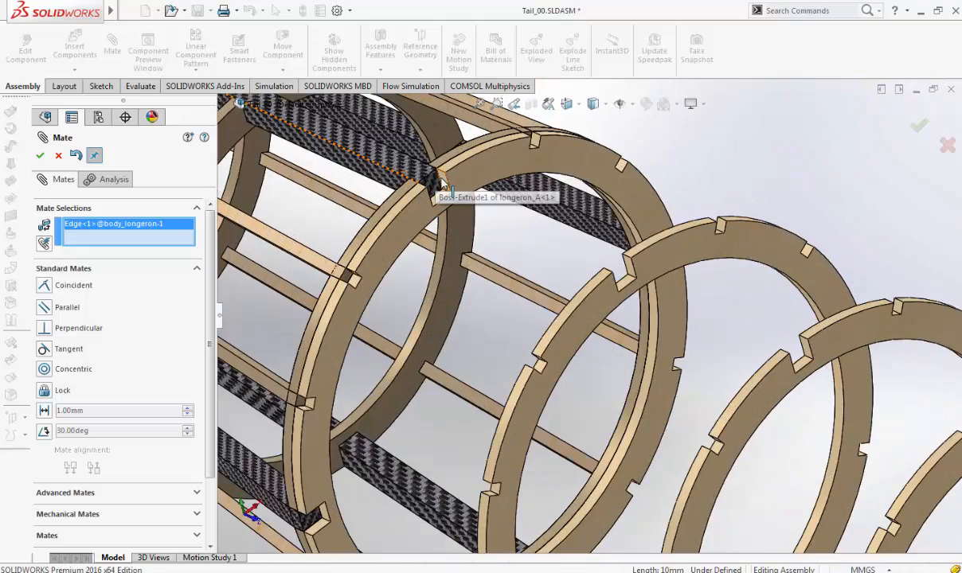
{"action": "scroll", "coordinate": [440, 181], "scroll_direction": "down", "scroll_amount": 6}
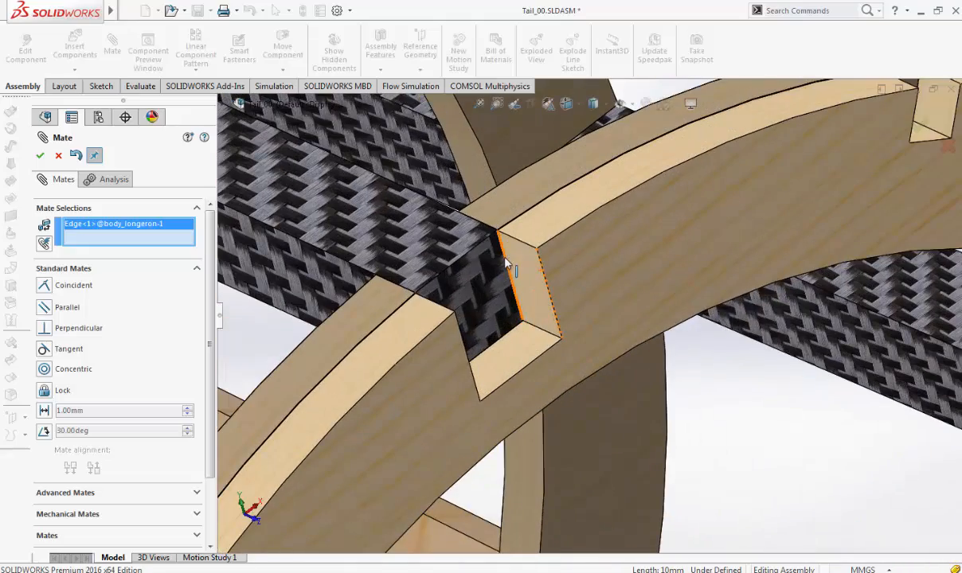
{"action": "left_click", "coordinate": [508, 265]}
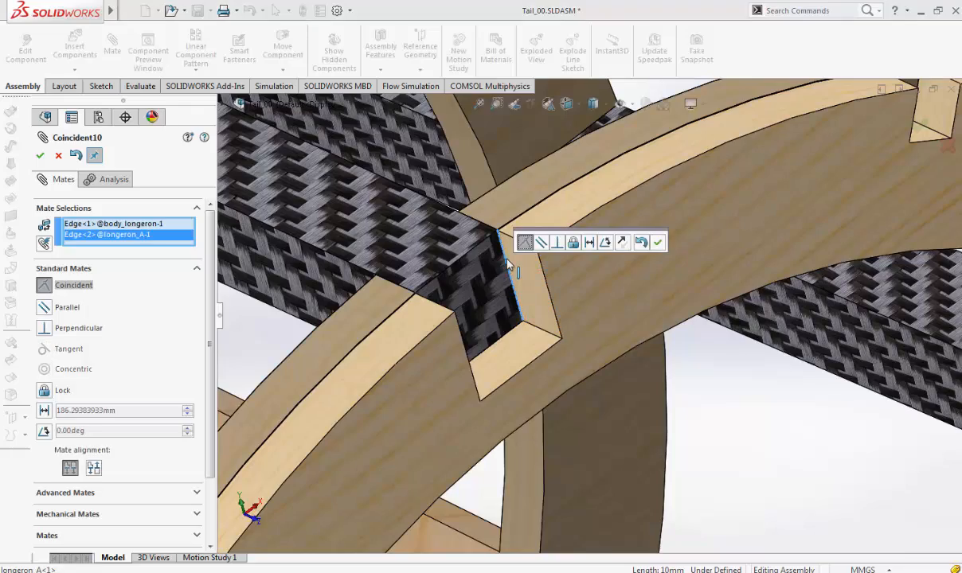
{"action": "key", "text": "Return"}
Step: Mate the outer edge of body_longeron's end coincident with longeron_A's matching end edge, seating it in the body_cabin notches
{"action": "scroll", "coordinate": [502, 374], "scroll_direction": "up", "scroll_amount": 8}
{"action": "scroll", "coordinate": [557, 398], "scroll_direction": "down", "scroll_amount": 5}
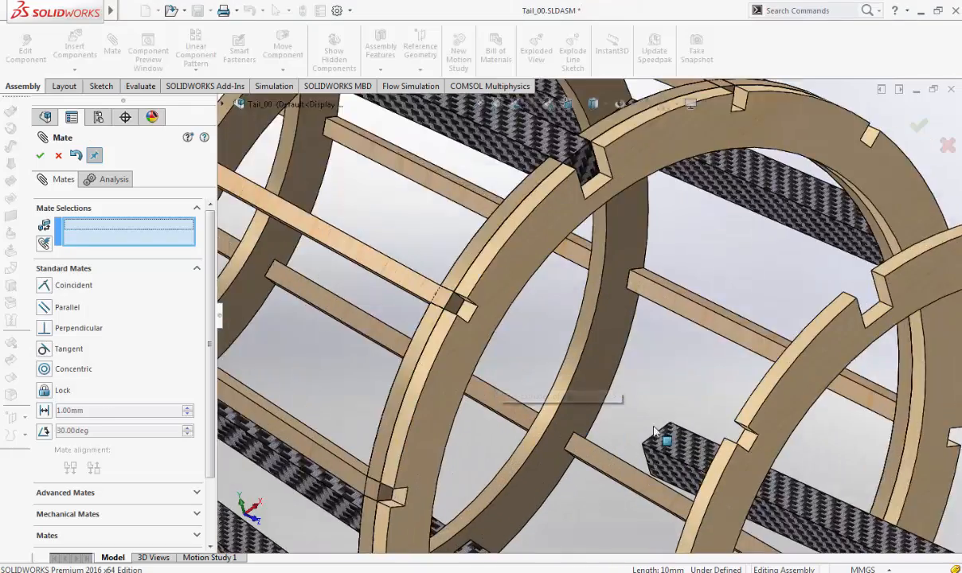
{"action": "left_click", "coordinate": [653, 410]}
{"action": "scroll", "coordinate": [617, 219], "scroll_direction": "up", "scroll_amount": 5}
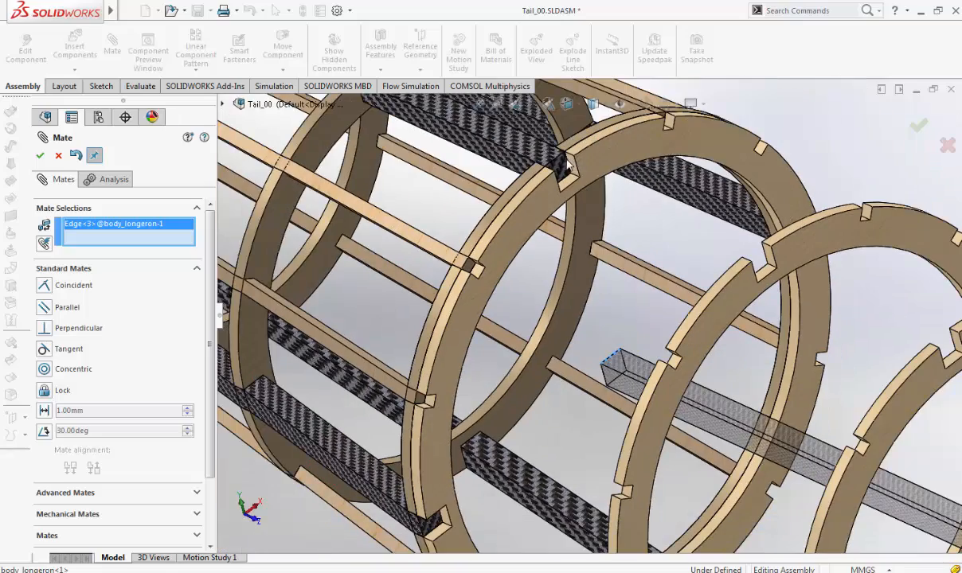
{"action": "left_click", "coordinate": [561, 165]}
{"action": "scroll", "coordinate": [676, 279], "scroll_direction": "up", "scroll_amount": 3}
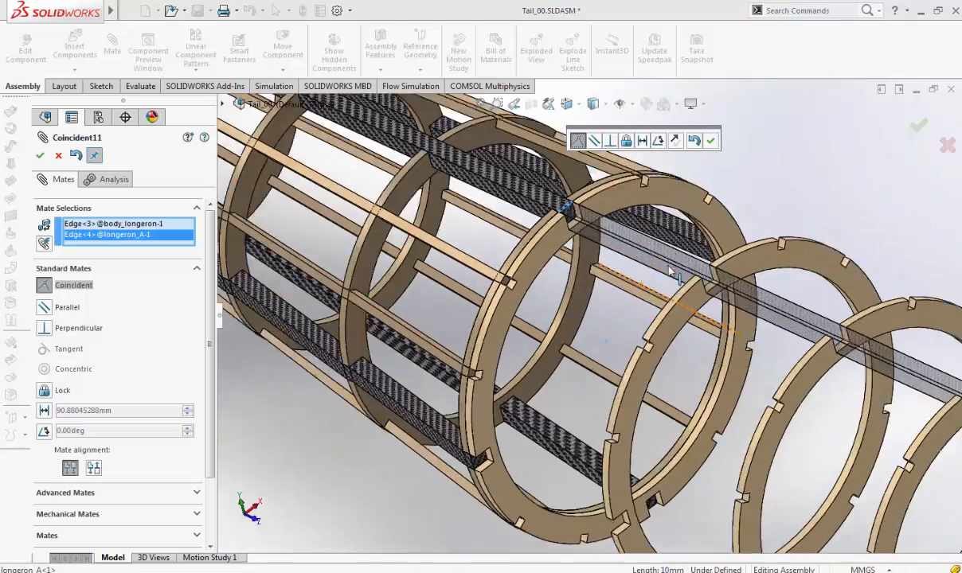
{"action": "scroll", "coordinate": [674, 282], "scroll_direction": "up", "scroll_amount": 3}
{"action": "left_click", "coordinate": [919, 127]}
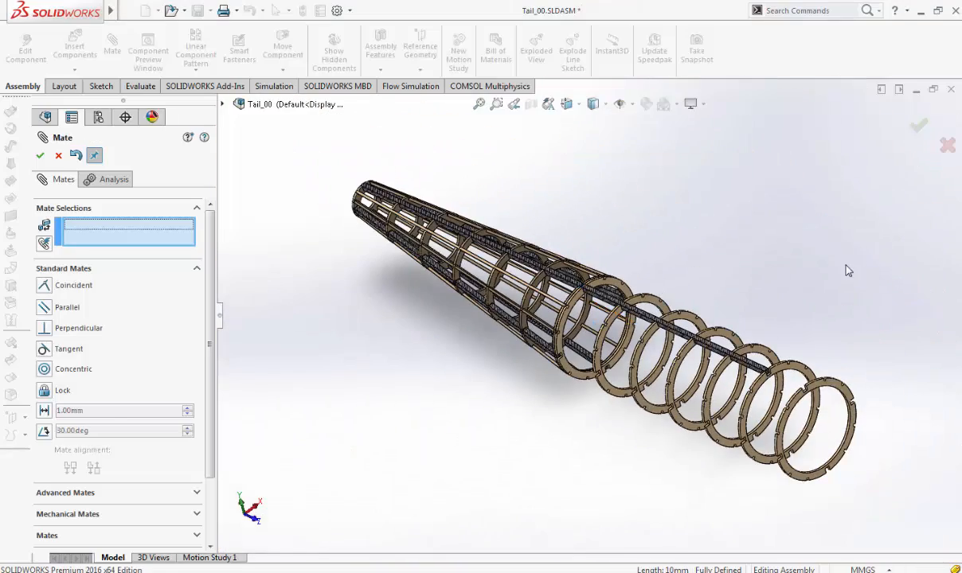
Step: Start a circular component pattern of body_longeron about the inner circular edge of the end body_cabin ring
{"action": "middle_click_drag", "start_coordinate": [844, 270], "coordinate": [653, 208]}
{"action": "left_click", "coordinate": [566, 103]}
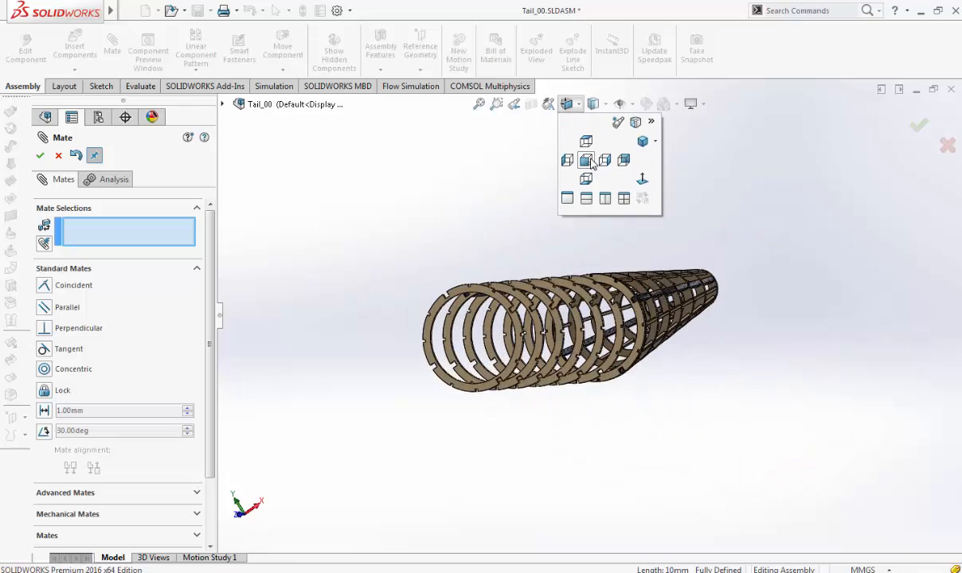
{"action": "left_click", "coordinate": [586, 162]}
{"action": "middle_click_drag", "start_coordinate": [565, 211], "coordinate": [567, 244]}
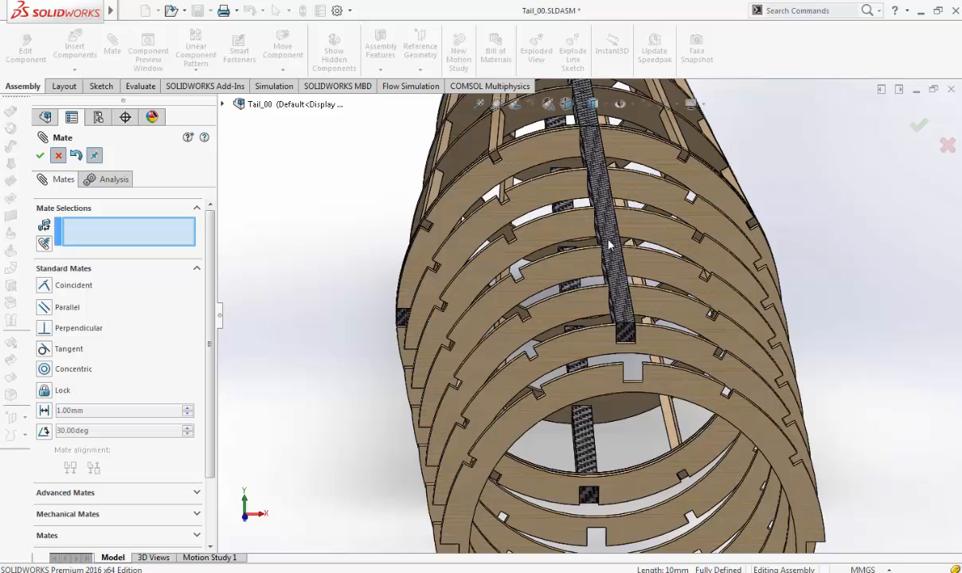
{"action": "key", "text": "Escape"}
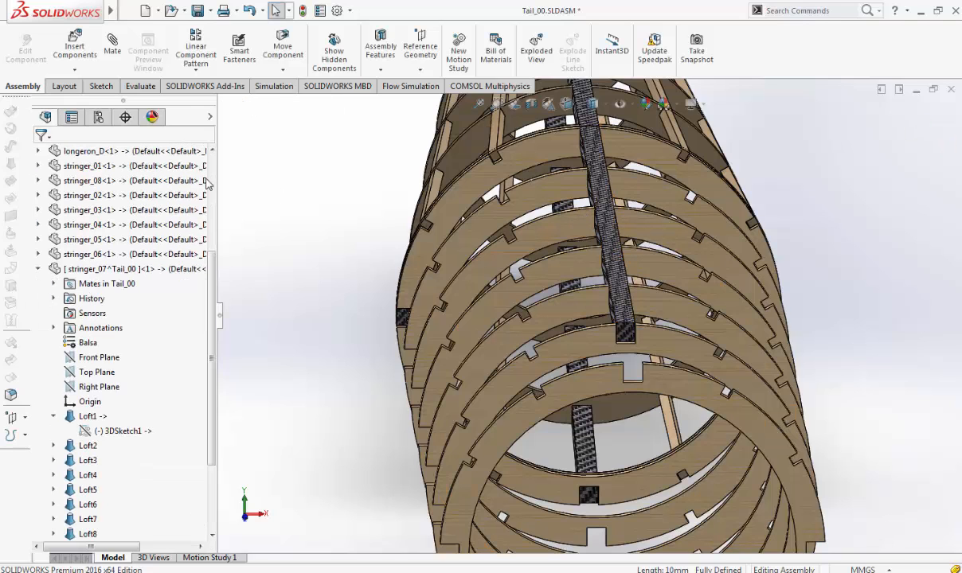
{"action": "left_click", "coordinate": [616, 280]}
{"action": "left_click", "coordinate": [196, 70]}
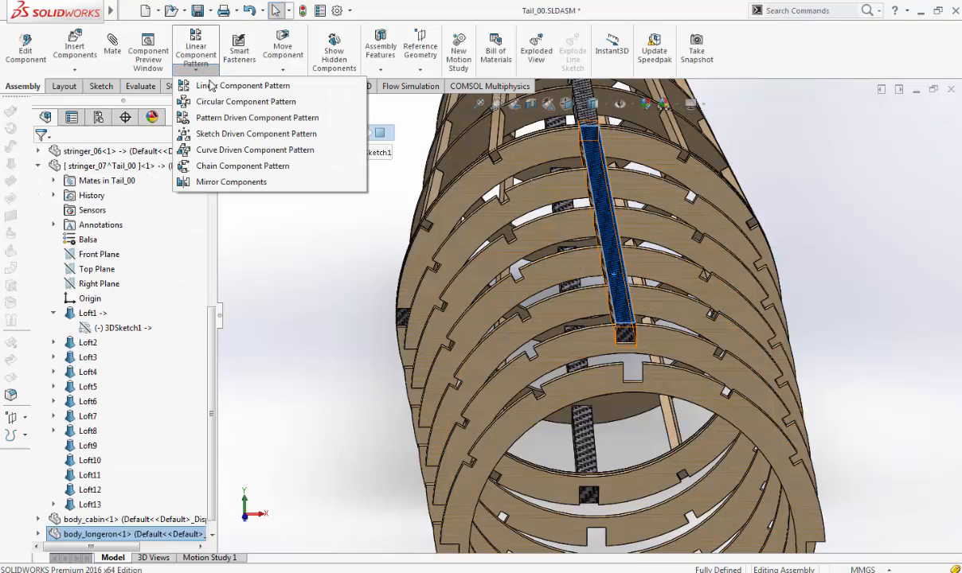
{"action": "left_click", "coordinate": [215, 104]}
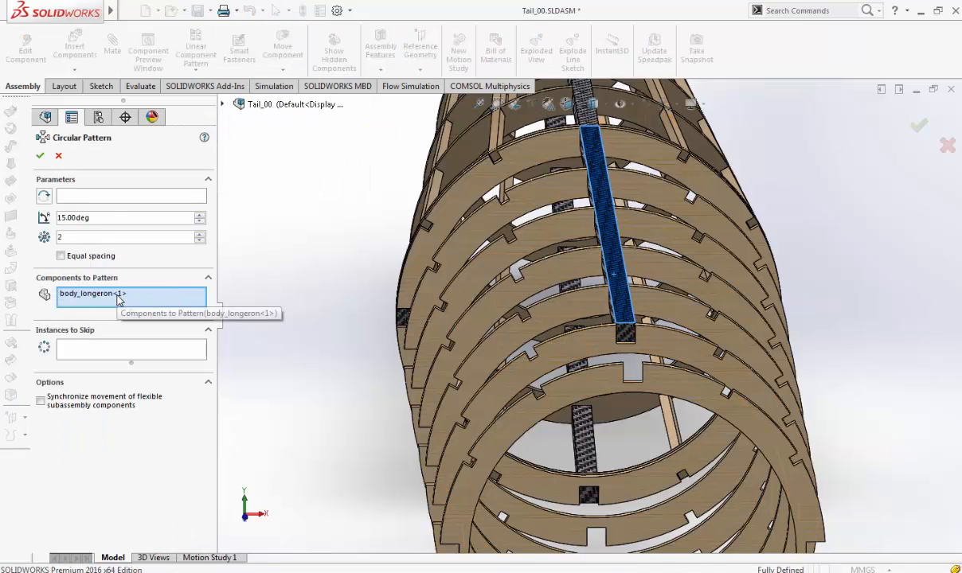
{"action": "left_click", "coordinate": [108, 196]}
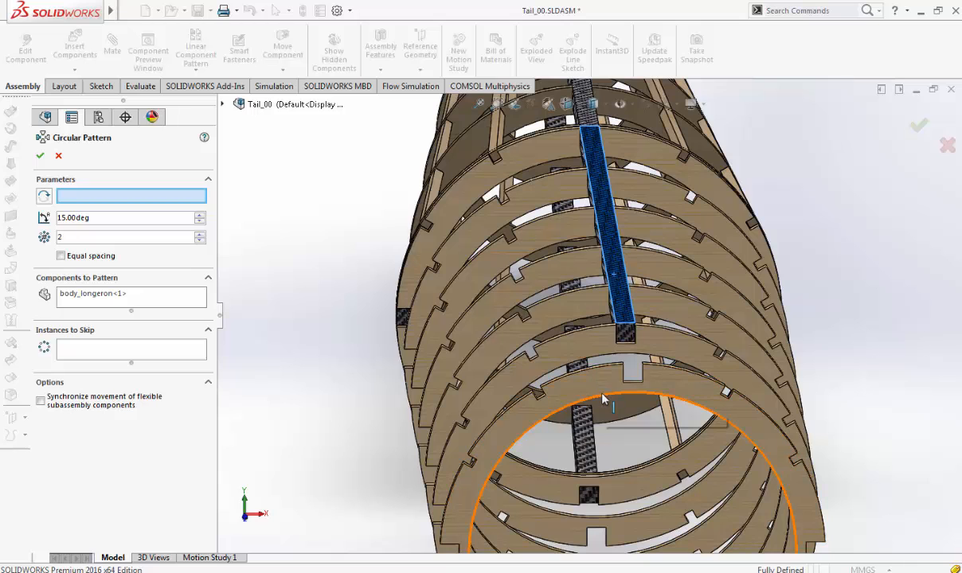
{"action": "left_click", "coordinate": [601, 400]}
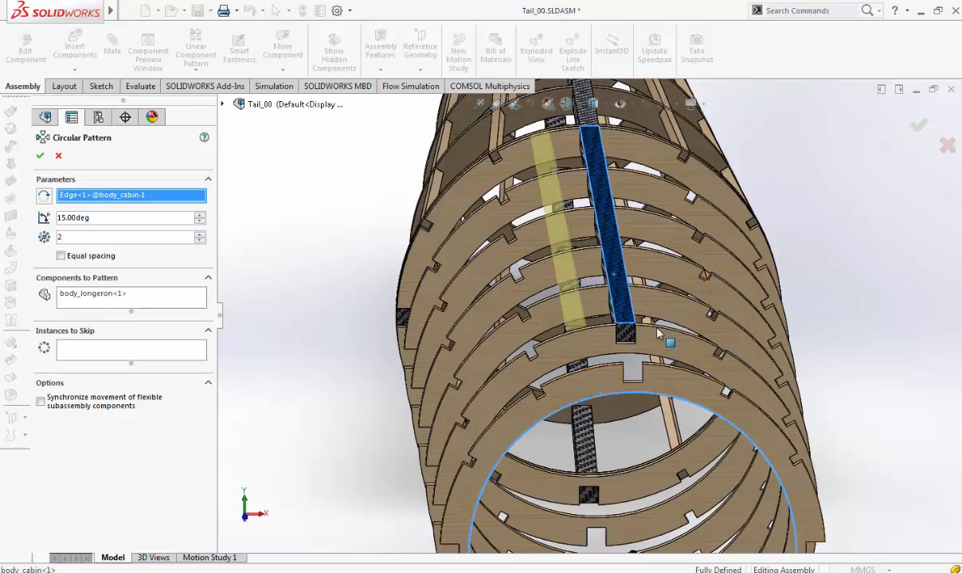
Step: Set the circular pattern to 4 instances at 90 degrees and create it so body_longerons fill the ring notches
{"action": "middle_click_drag", "start_coordinate": [633, 388], "coordinate": [628, 362]}
{"action": "scroll", "coordinate": [628, 361], "scroll_direction": "up", "scroll_amount": 2}
{"action": "left_click", "coordinate": [569, 104]}
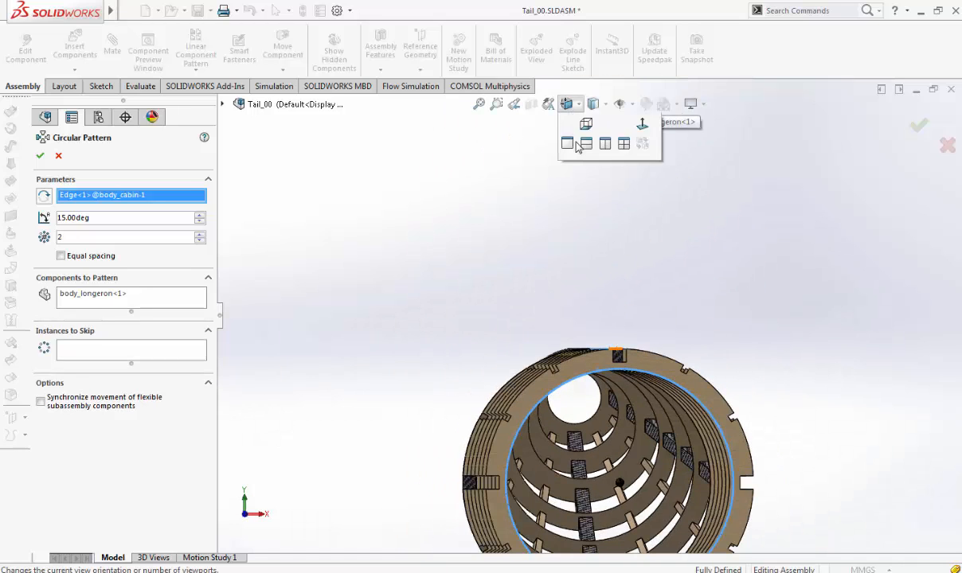
{"action": "left_click", "coordinate": [583, 146]}
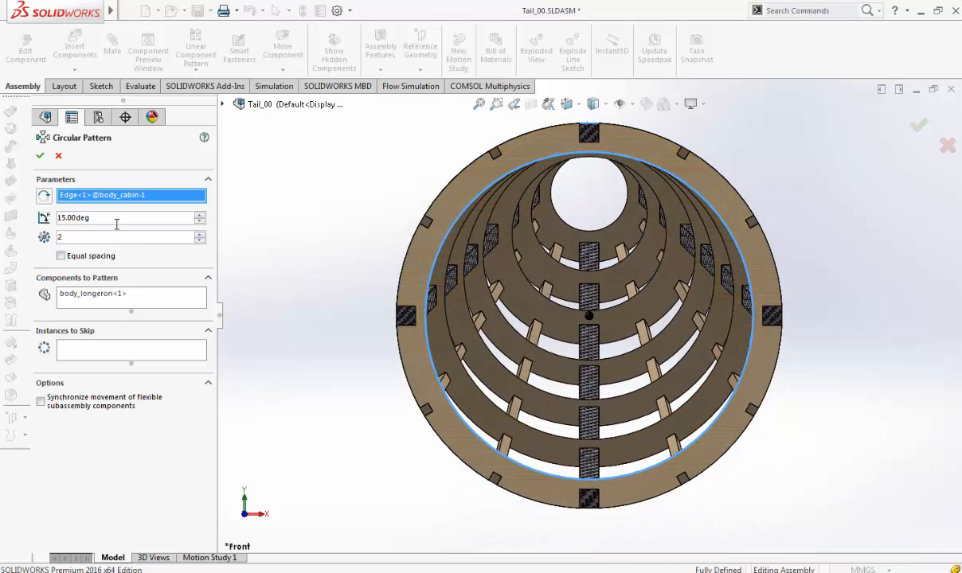
{"action": "type", "text": "90"}
{"action": "key", "text": "Return"}
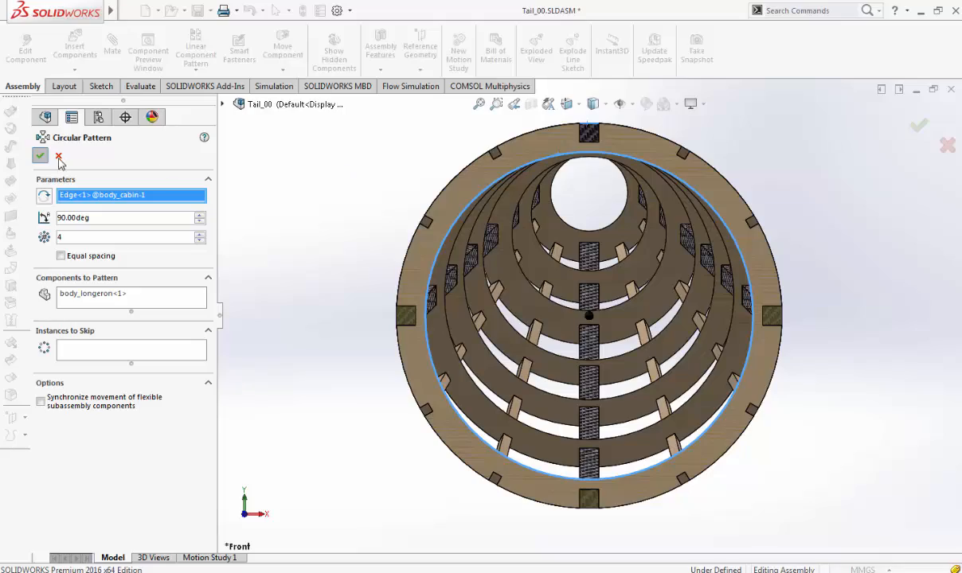
{"action": "key", "text": "Escape"}
Step: Examine the patterned body_longerons along the cabin rings and list the assembly's mates in the component tree
{"action": "middle_click_drag", "start_coordinate": [297, 206], "coordinate": [501, 317]}
{"action": "scroll", "coordinate": [626, 285], "scroll_direction": "down", "scroll_amount": 2}
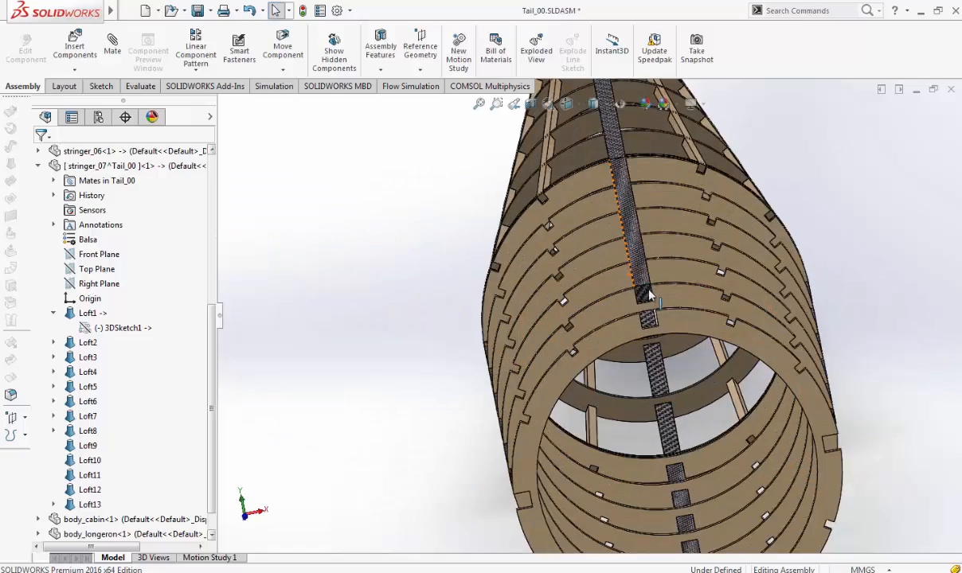
{"action": "middle_click_drag", "start_coordinate": [660, 308], "coordinate": [671, 301]}
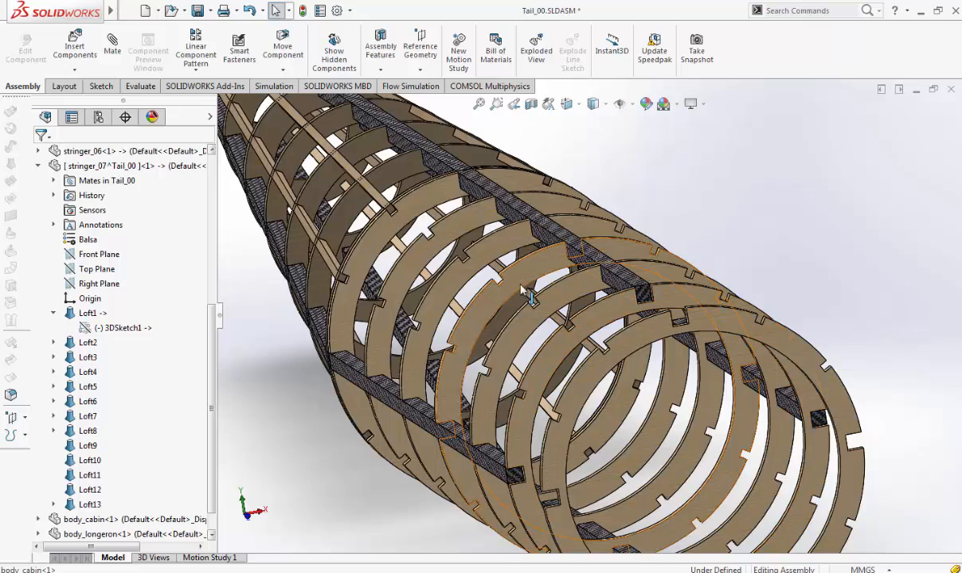
{"action": "scroll", "coordinate": [492, 271], "scroll_direction": "up", "scroll_amount": 2}
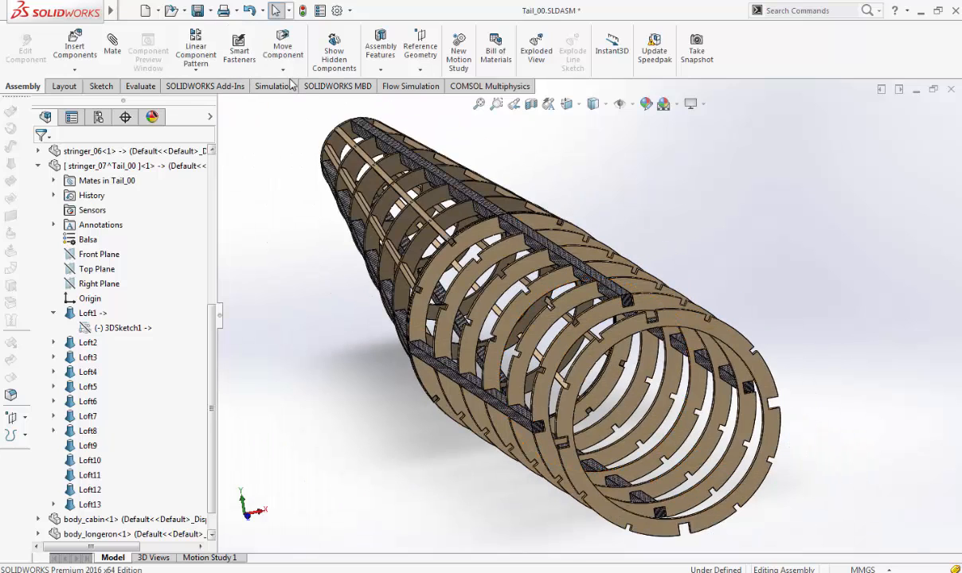
{"action": "left_click", "coordinate": [38, 166]}
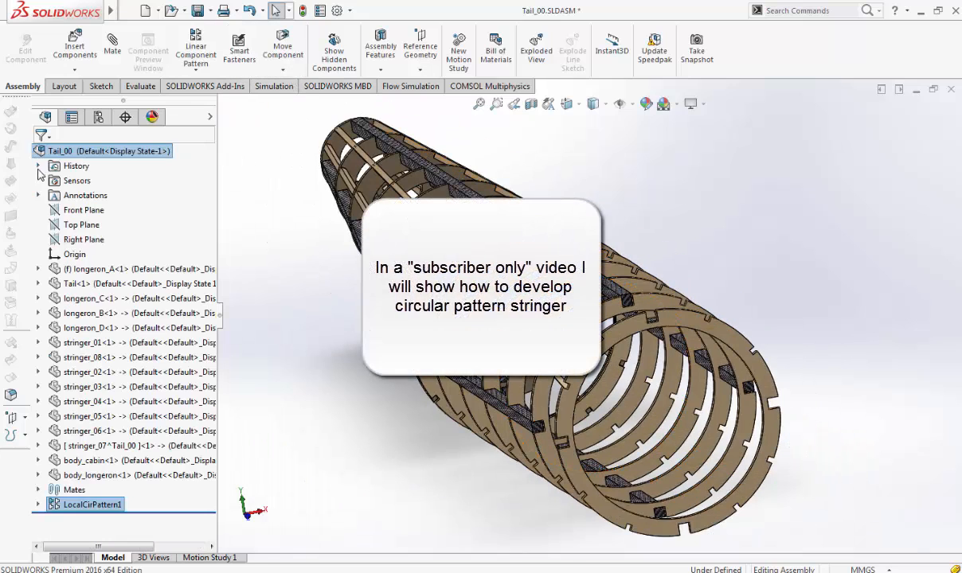
{"action": "left_click", "coordinate": [37, 490]}
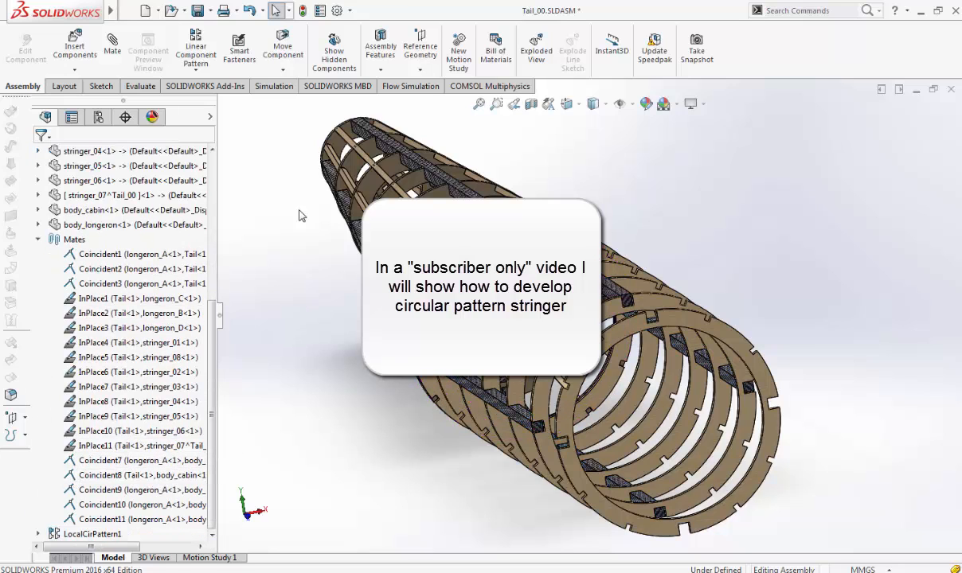
{"action": "left_click", "coordinate": [283, 70]}
{"action": "left_click", "coordinate": [310, 101]}
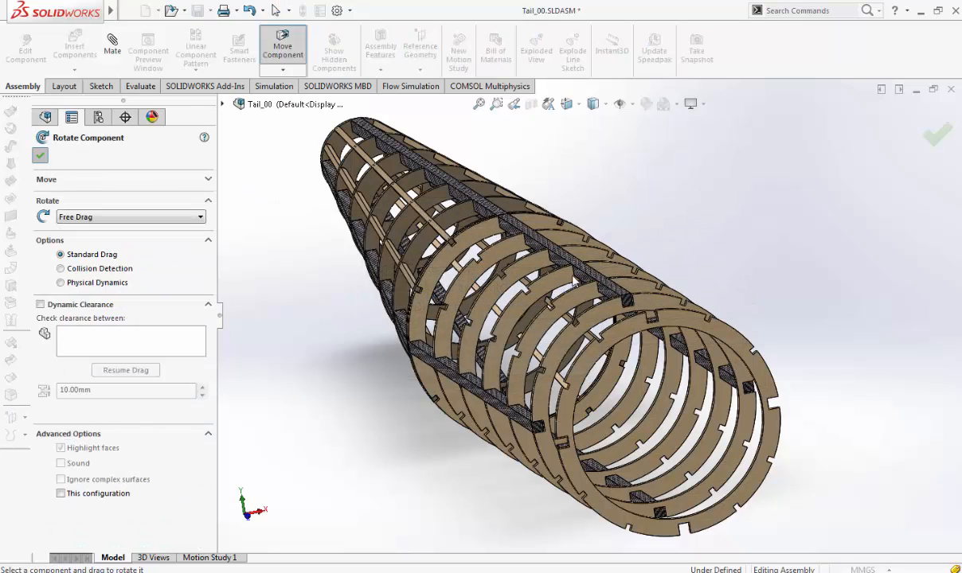
{"action": "left_click", "coordinate": [939, 137]}
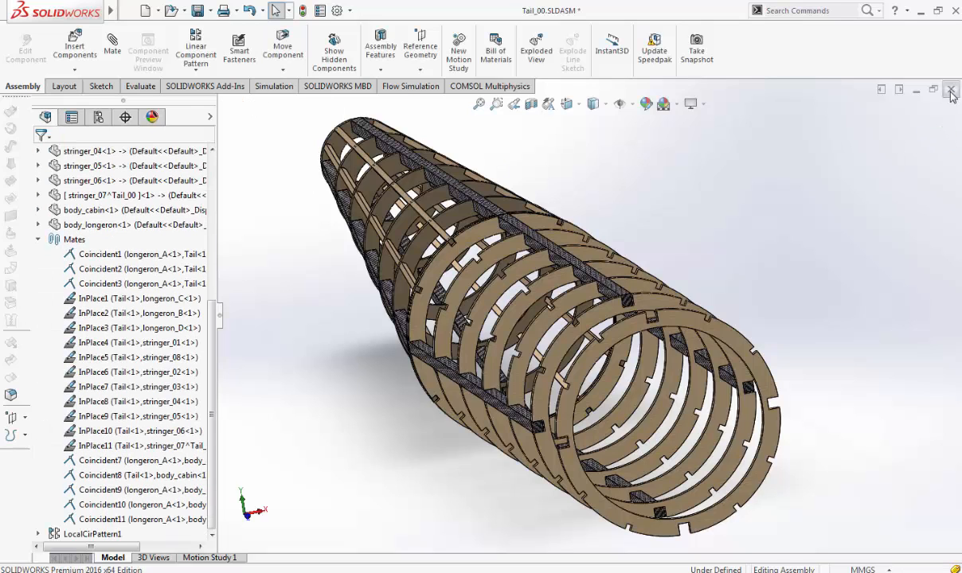
Step: Close the Tail_00 assembly without saving the modified documents and return to the Tail part
{"action": "left_click", "coordinate": [952, 91]}
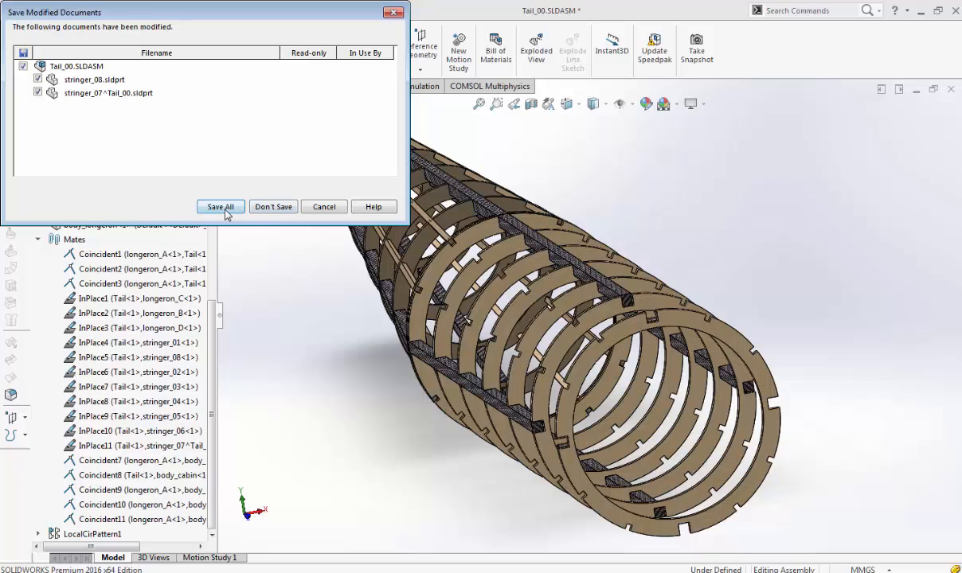
{"action": "left_click", "coordinate": [262, 208]}
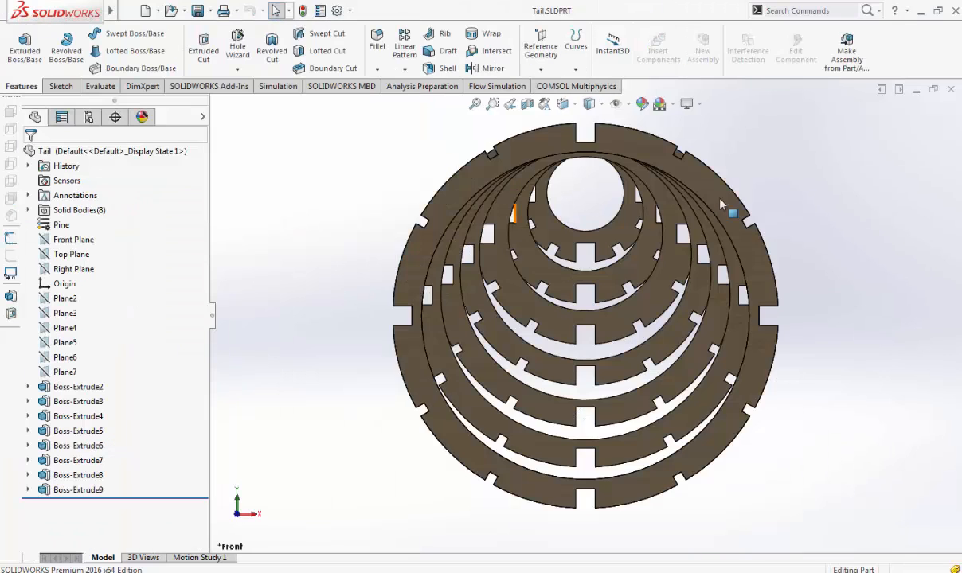
{"action": "middle_click_drag", "start_coordinate": [794, 172], "coordinate": [629, 283]}
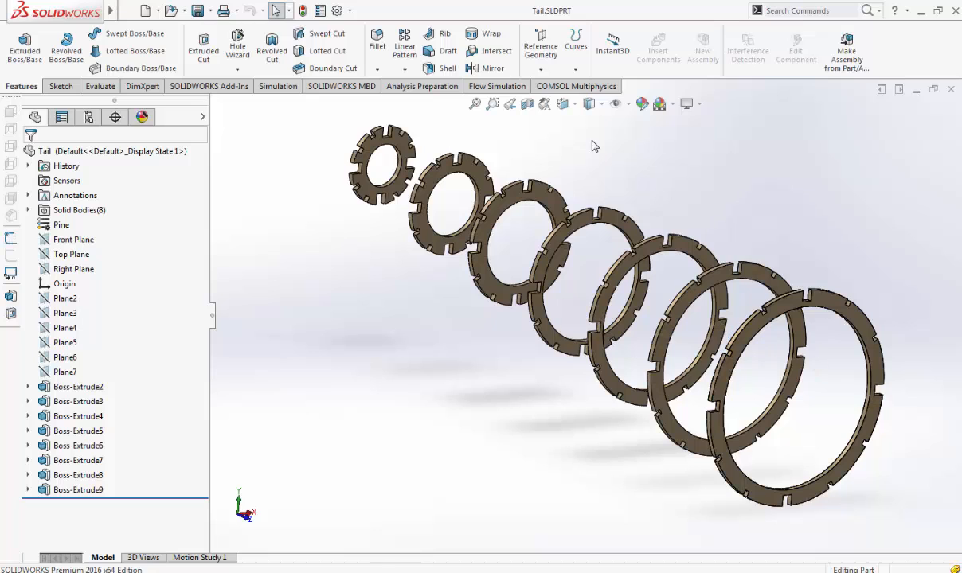
Step: Start a sketch on the Tail part's Right Plane and draw an infinite horizontal line through the largest frame's lower edge
{"action": "left_click", "coordinate": [562, 104]}
{"action": "left_click", "coordinate": [563, 161]}
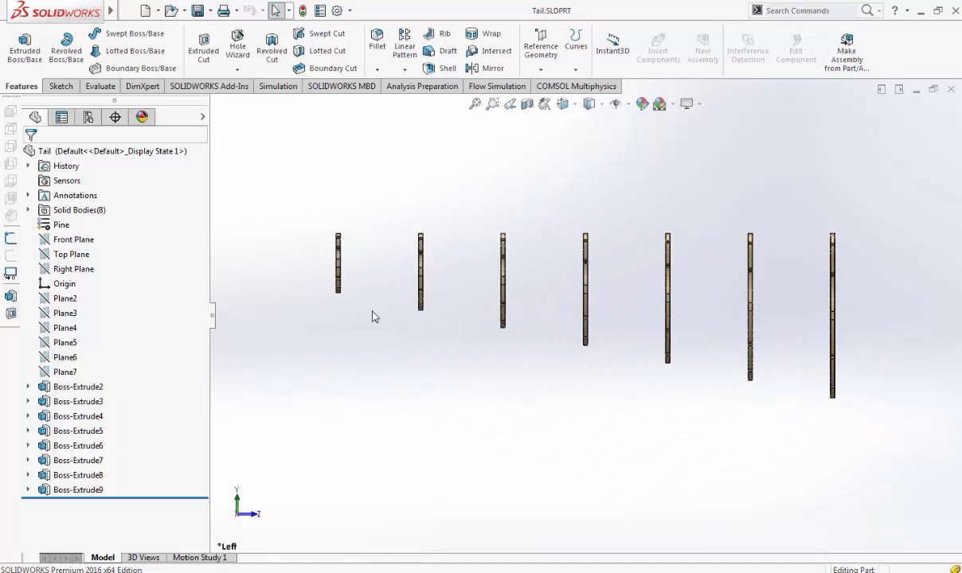
{"action": "left_click", "coordinate": [62, 269]}
{"action": "left_click", "coordinate": [76, 246]}
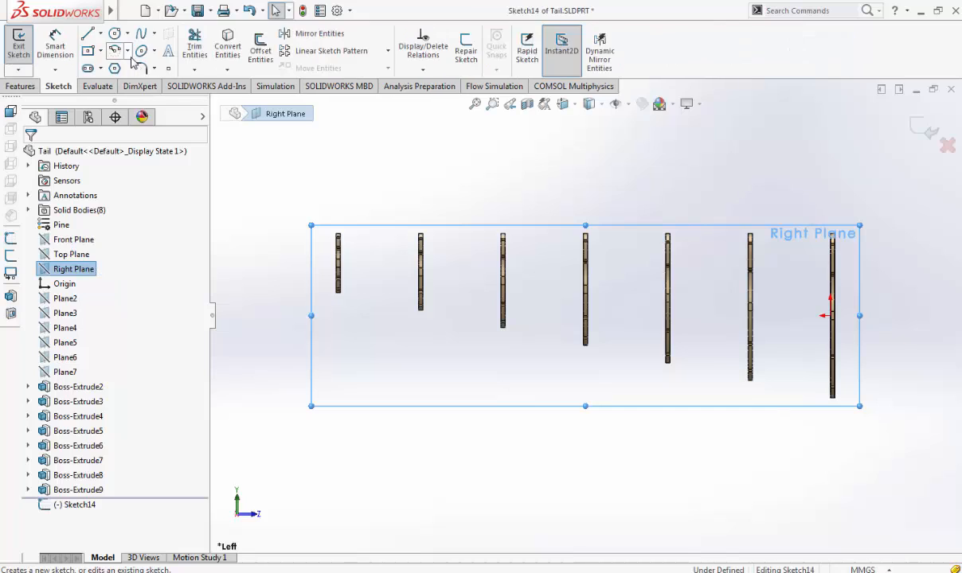
{"action": "left_click", "coordinate": [87, 35]}
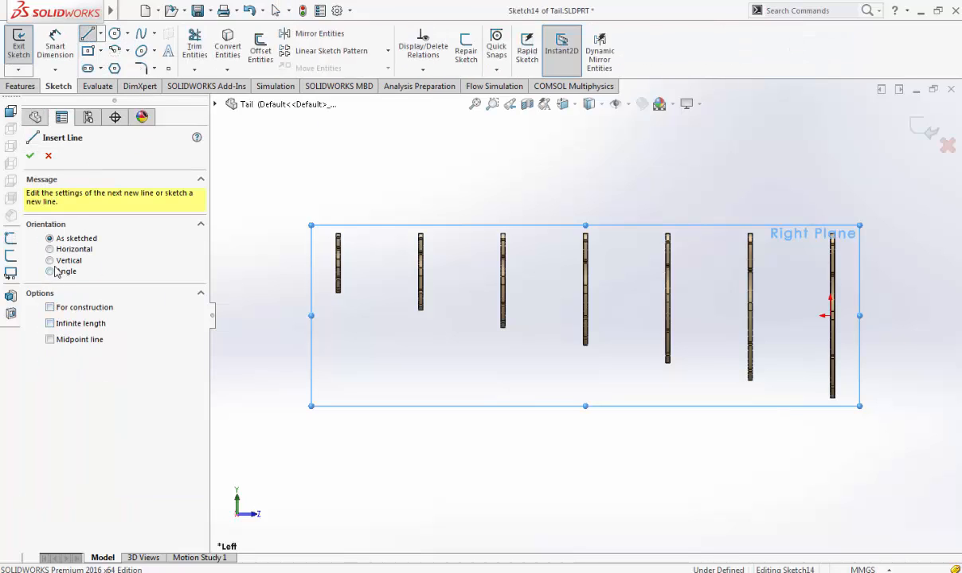
{"action": "left_click", "coordinate": [49, 250]}
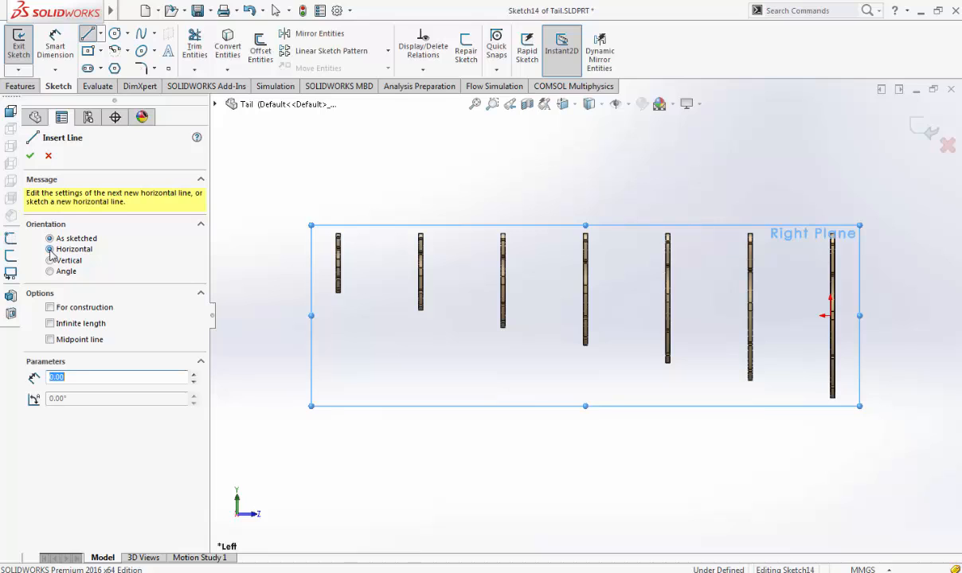
{"action": "left_click", "coordinate": [53, 325]}
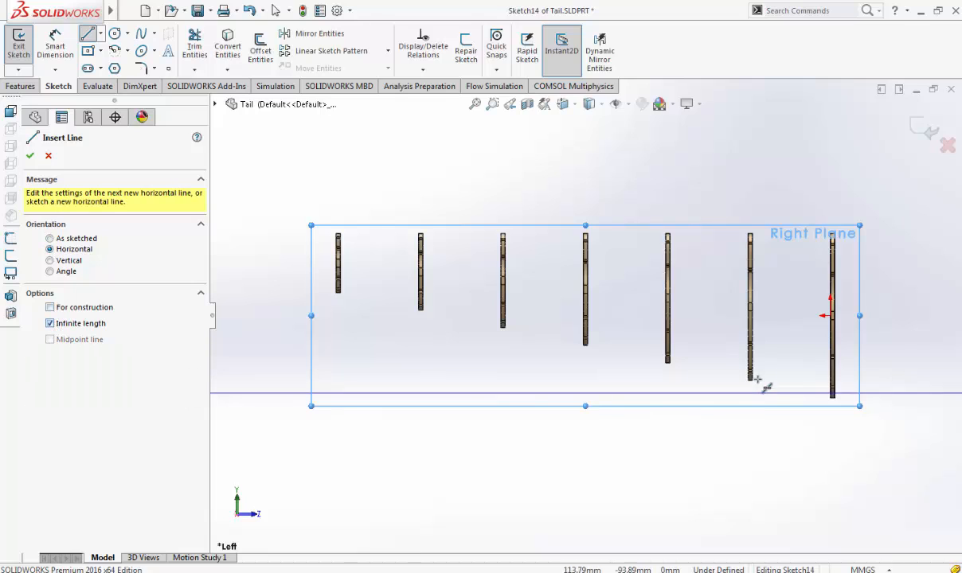
{"action": "left_click", "coordinate": [842, 405]}
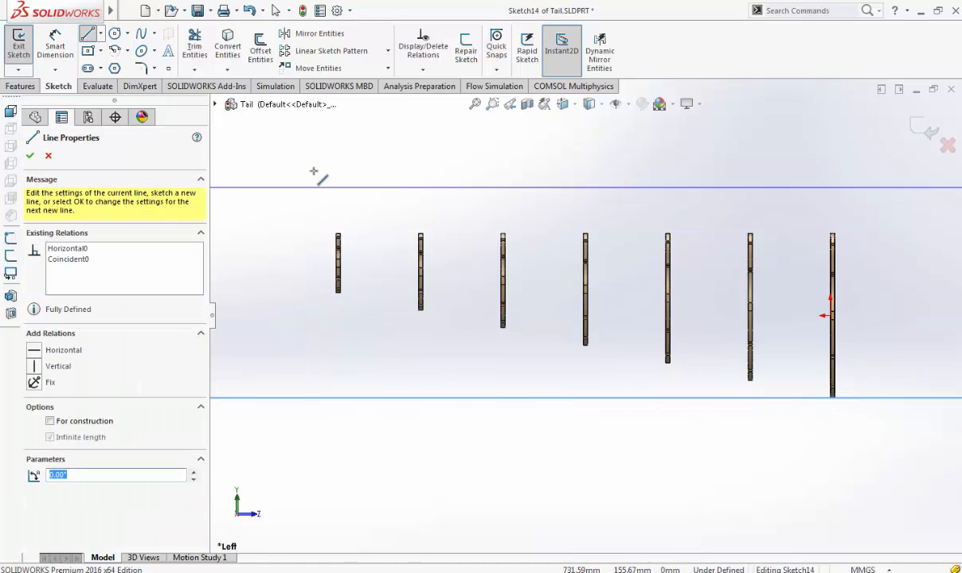
Step: Draw an infinite construction centerline from the smallest frame's lower corner through the largest frame's lower corner
{"action": "left_click", "coordinate": [100, 35]}
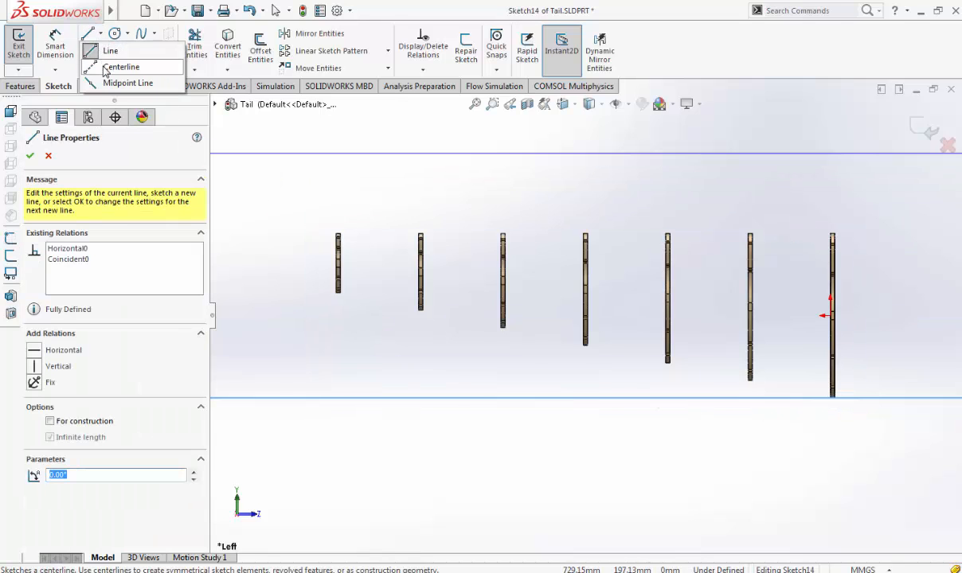
{"action": "left_click", "coordinate": [107, 64]}
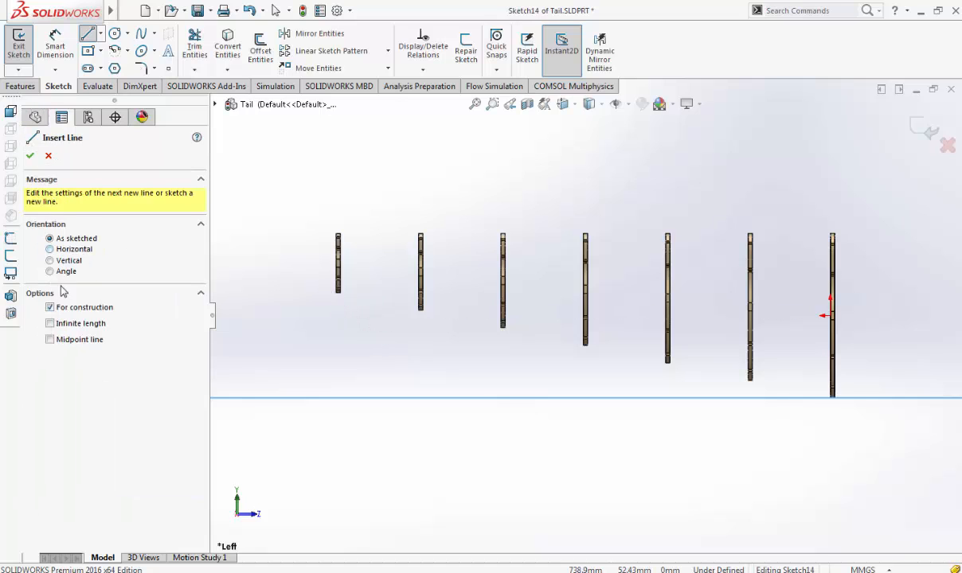
{"action": "left_click", "coordinate": [338, 293]}
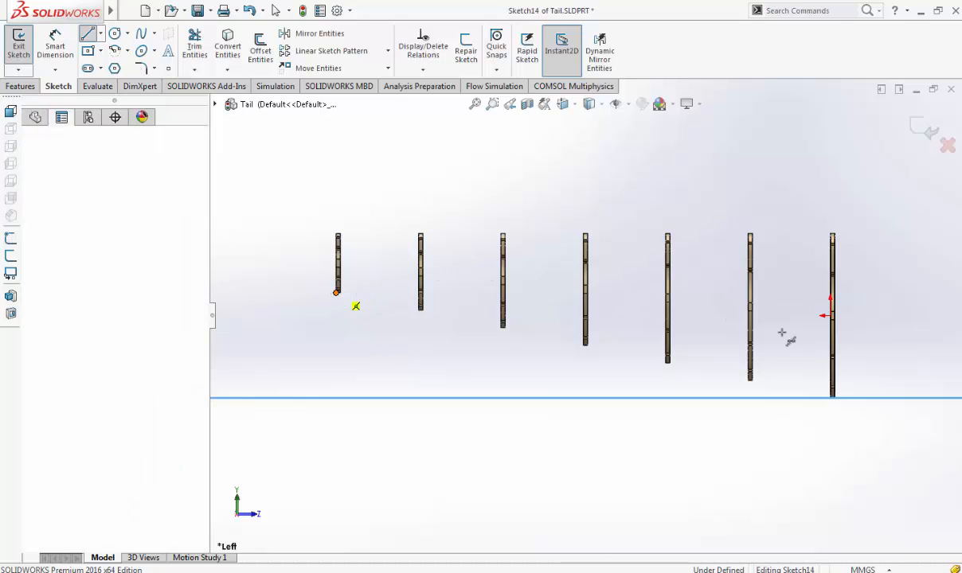
{"action": "left_click", "coordinate": [834, 398]}
{"action": "left_click", "coordinate": [48, 157]}
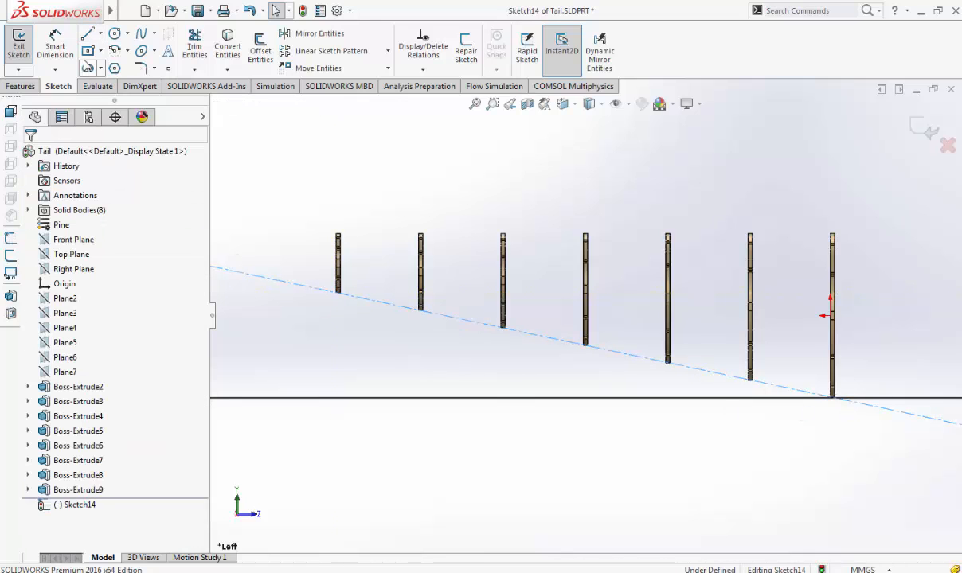
Step: Check the angle between the sloped centerline and the horizontal line with a trial dimension, without keeping it
{"action": "left_click", "coordinate": [398, 307]}
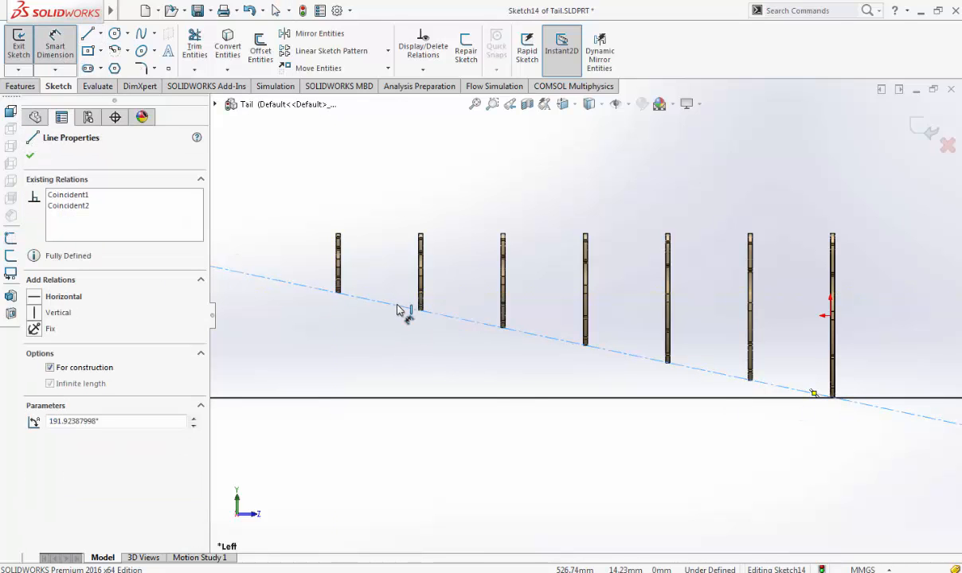
{"action": "left_click", "coordinate": [399, 309]}
{"action": "left_click", "coordinate": [424, 395]}
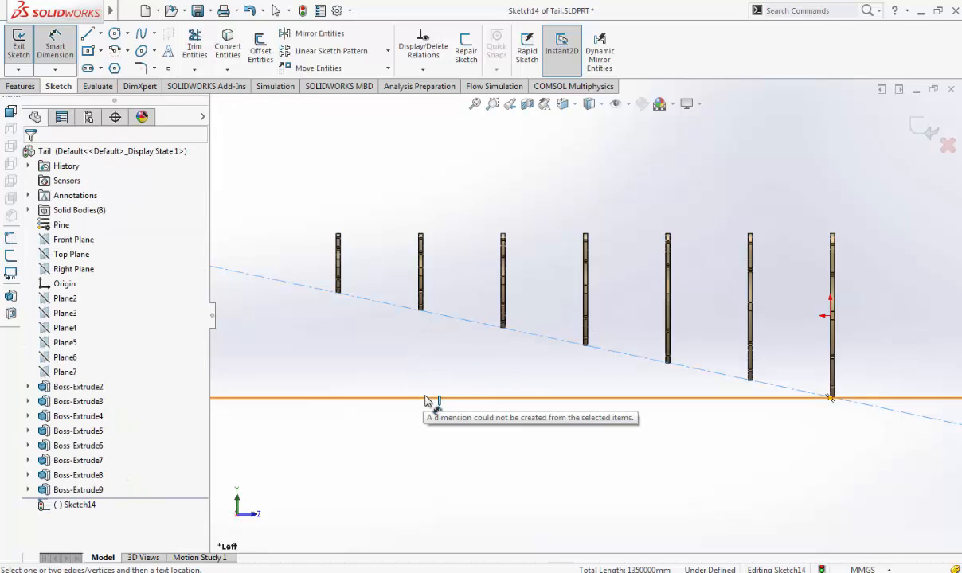
{"action": "left_click", "coordinate": [424, 397]}
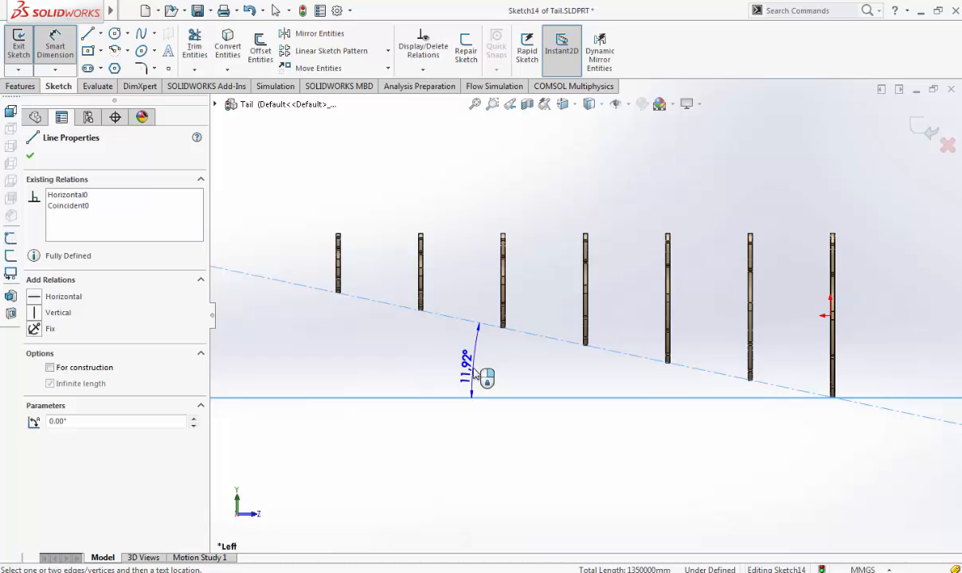
{"action": "left_click", "coordinate": [524, 372]}
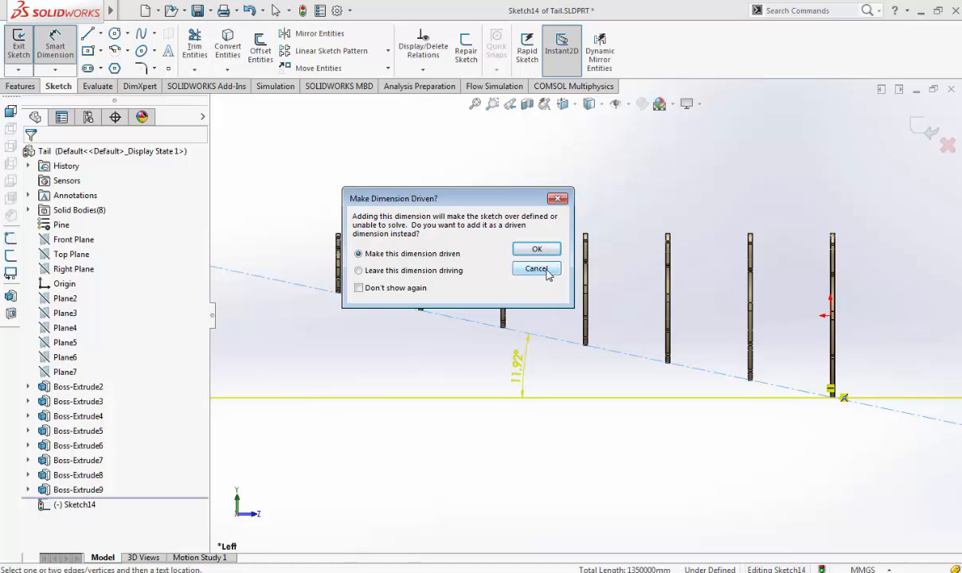
{"action": "left_click", "coordinate": [537, 269]}
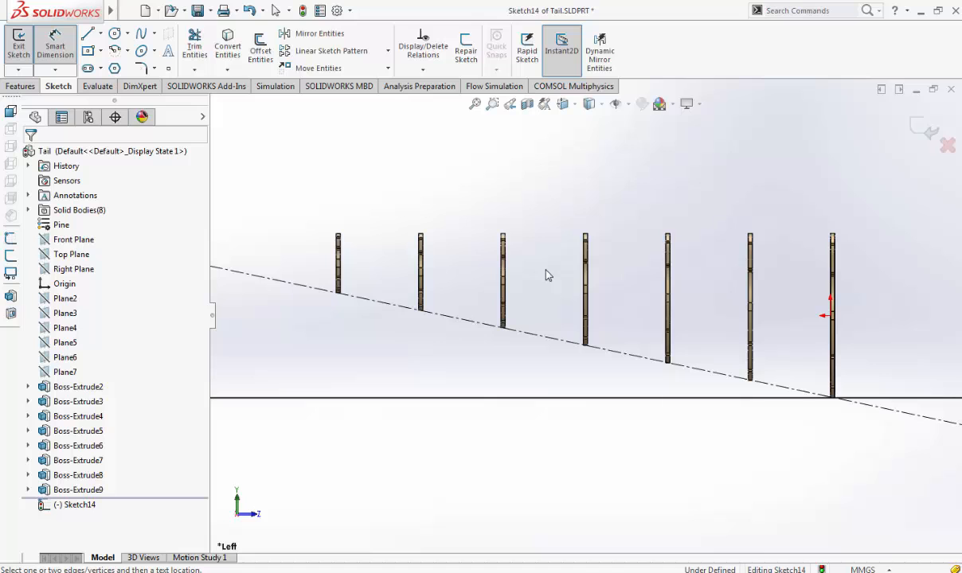
Step: Exit the angle-check sketch on the Tail part and discard its changes
{"action": "left_click", "coordinate": [948, 146]}
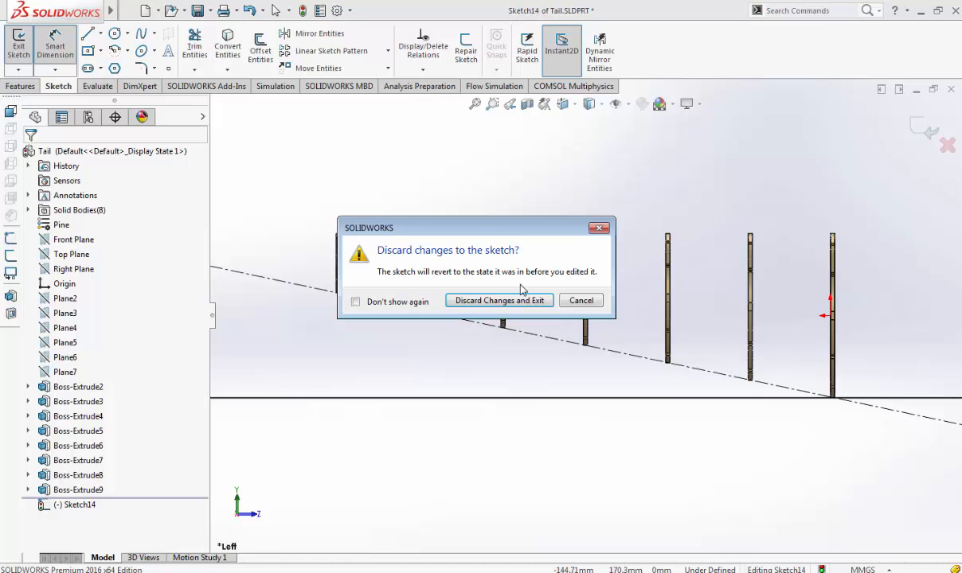
{"action": "left_click", "coordinate": [499, 300]}
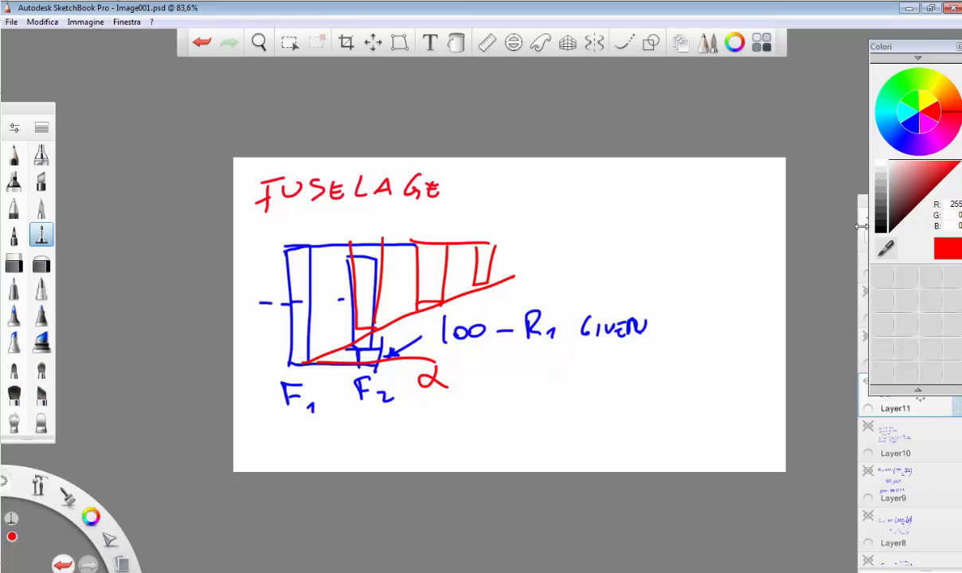
Step: Switch to SketchBook Pro, bring the layer list into view, show Layer9 with the R1 calculation and hide Layer11
{"action": "left_click_drag", "start_coordinate": [864, 202], "coordinate": [743, 145]}
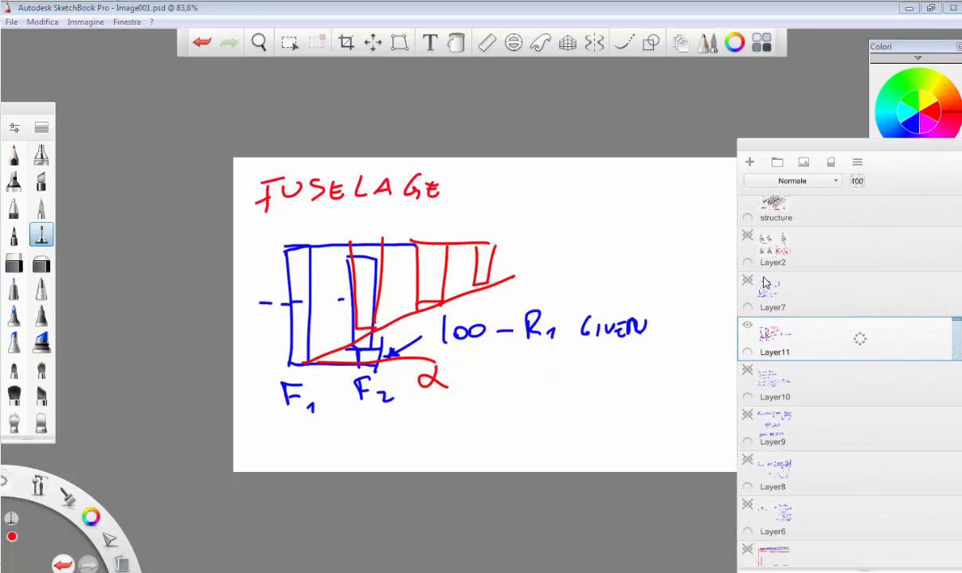
{"action": "left_click", "coordinate": [747, 281]}
{"action": "left_click", "coordinate": [747, 281]}
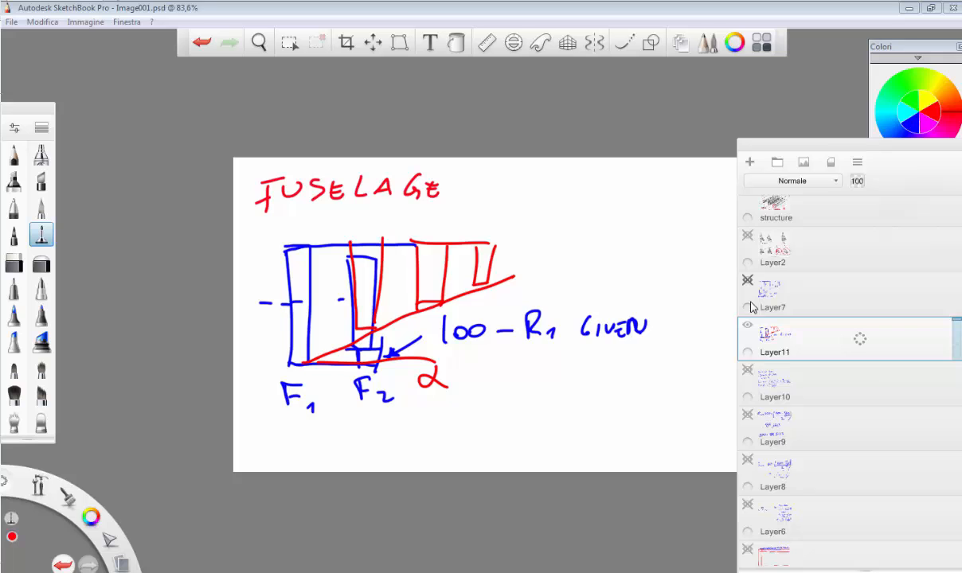
{"action": "left_click", "coordinate": [747, 371]}
{"action": "left_click", "coordinate": [746, 370]}
{"action": "left_click", "coordinate": [747, 416]}
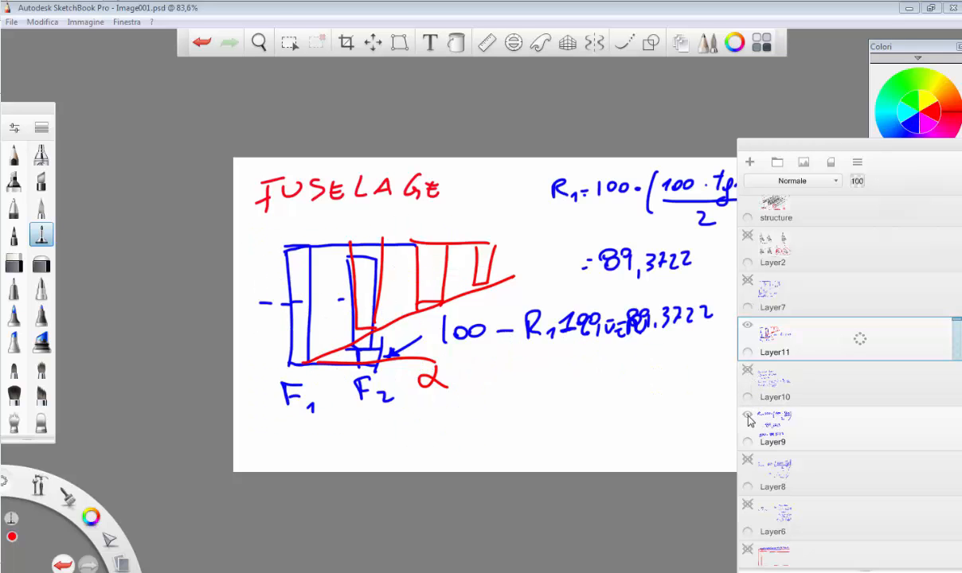
{"action": "left_click", "coordinate": [747, 325]}
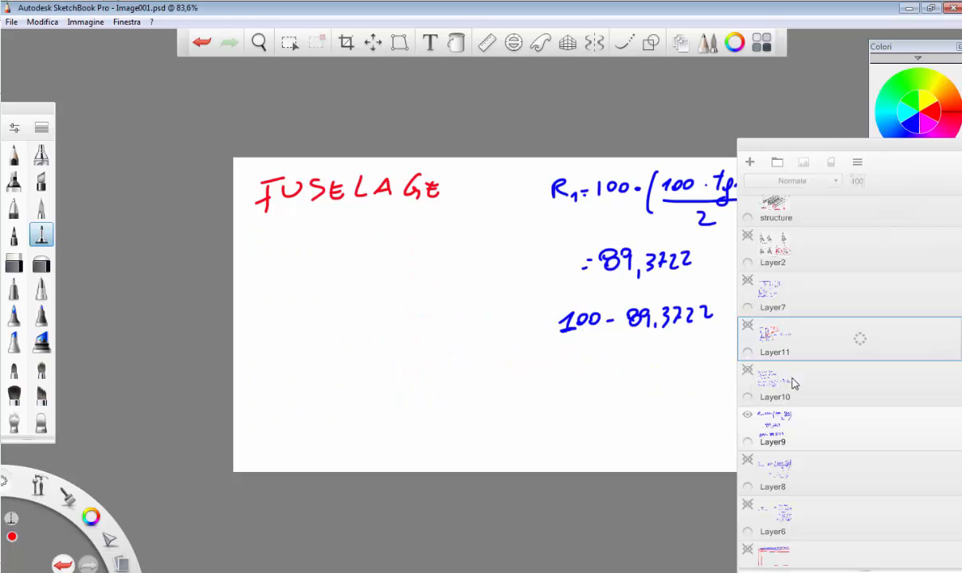
Step: Make Layer9 active and circle the decimals 3722 of 89.3722 in red in the subtraction line
{"action": "left_click", "coordinate": [804, 430]}
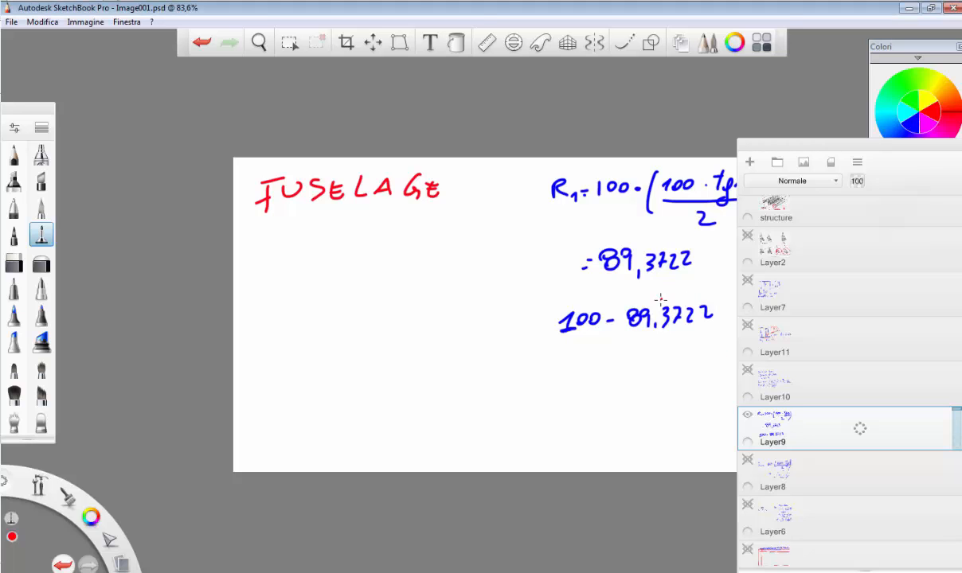
{"action": "mouse_move", "coordinate": [695, 333]}
{"action": "left_mouse_down"}
{"action": "mouse_move", "coordinate": [706, 290]}
{"action": "mouse_move", "coordinate": [667, 297]}
{"action": "left_mouse_up"}
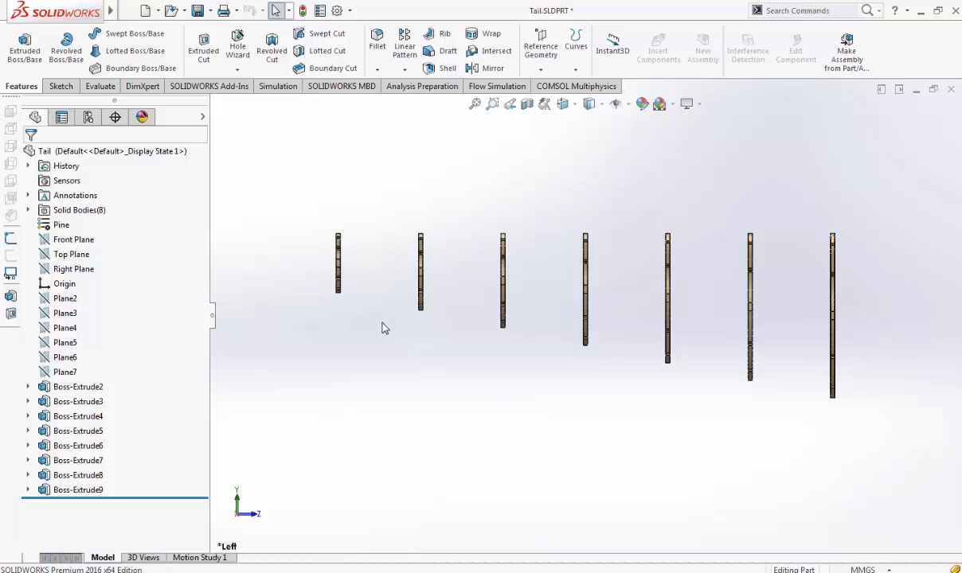
Step: Open Sketch1 of Boss-Extrude2 in the SOLIDWORKS Tail part, examine its outer radius dimension, and exit without keeping changes
{"action": "left_click", "coordinate": [28, 386]}
{"action": "left_click", "coordinate": [88, 401]}
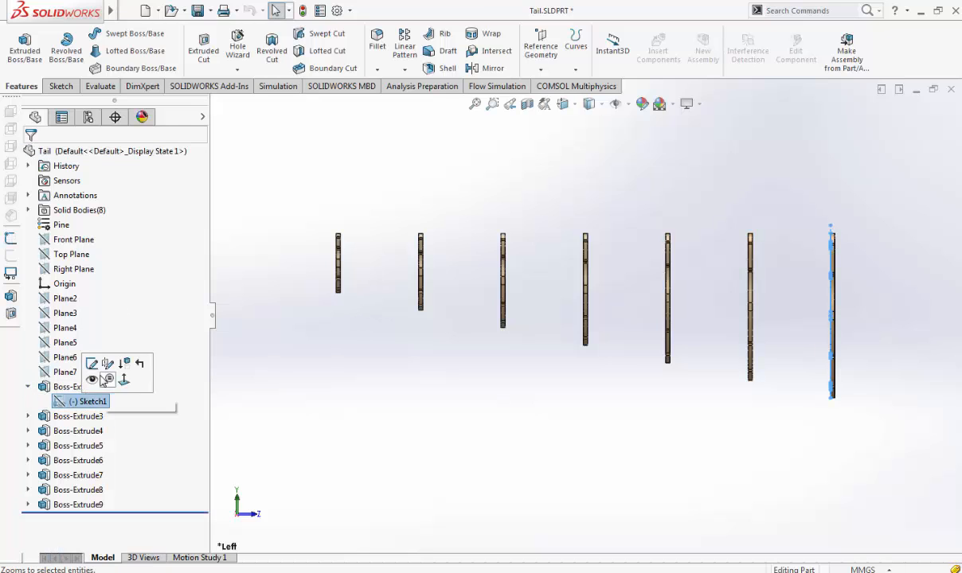
{"action": "left_click", "coordinate": [92, 364]}
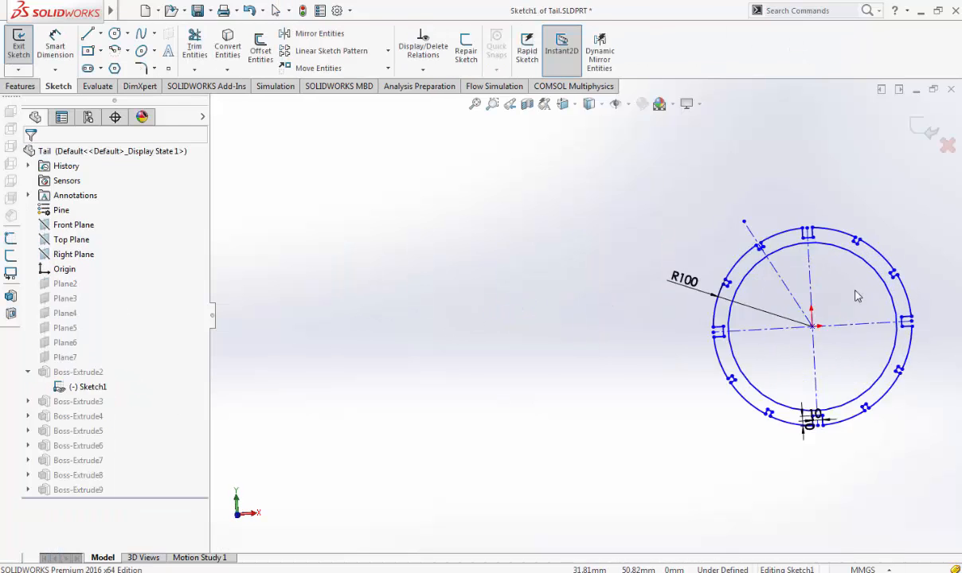
{"action": "scroll", "coordinate": [796, 303], "scroll_direction": "down", "scroll_amount": 5}
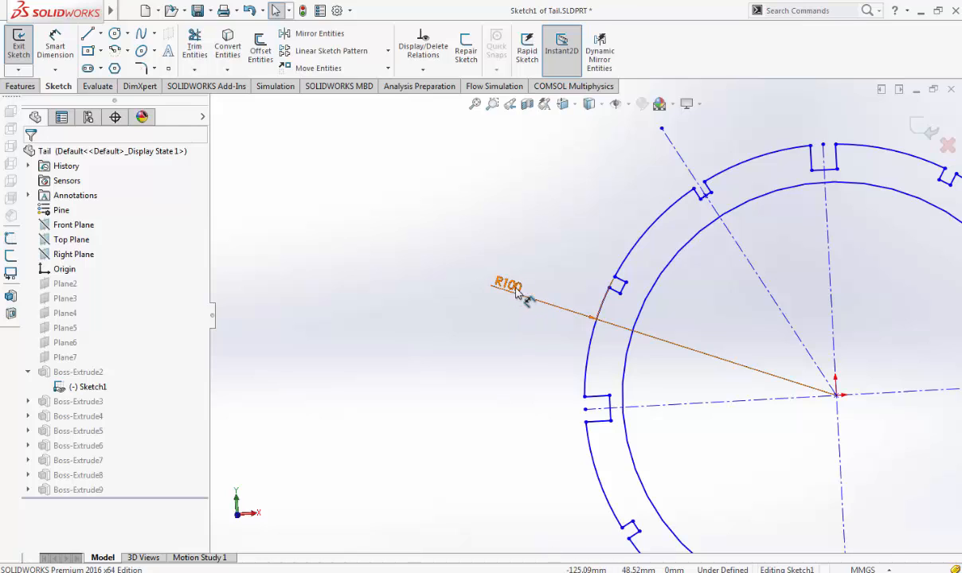
{"action": "left_click", "coordinate": [945, 144]}
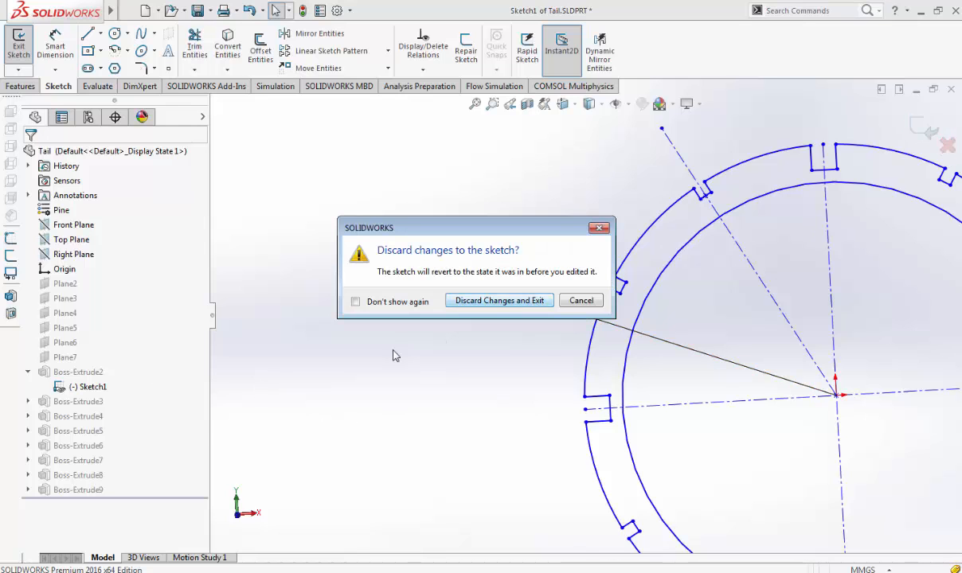
{"action": "left_click", "coordinate": [29, 387]}
Step: Open Sketch7 of Boss-Extrude3 and check the outer arc's radius with a trial dimension, without placing it
{"action": "left_click", "coordinate": [28, 401]}
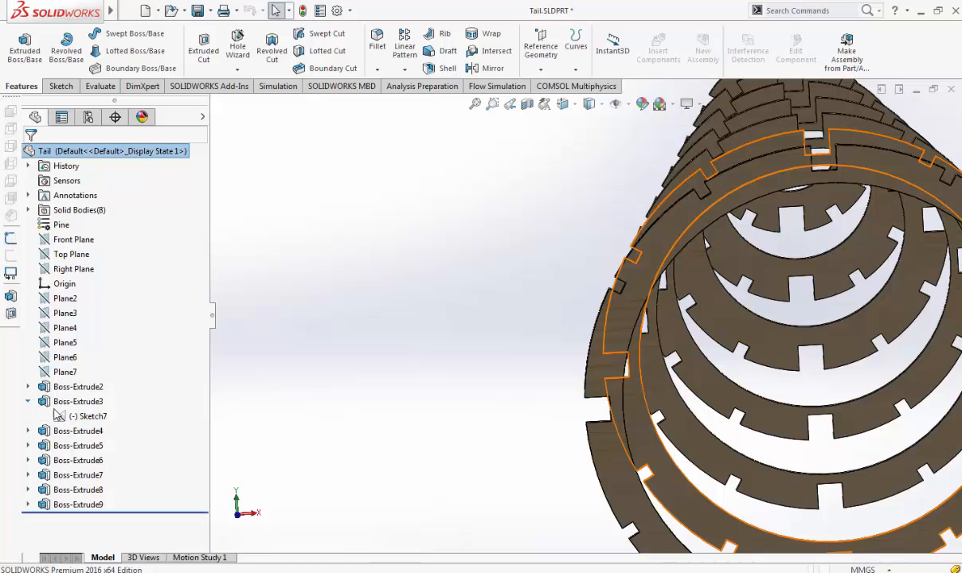
{"action": "left_click", "coordinate": [88, 416]}
{"action": "left_click", "coordinate": [89, 383]}
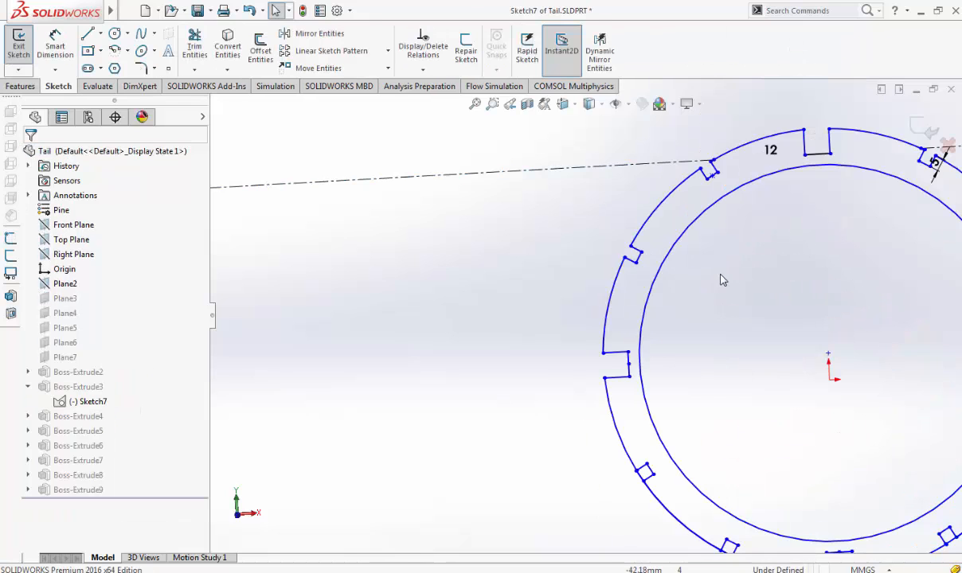
{"action": "left_click", "coordinate": [55, 44]}
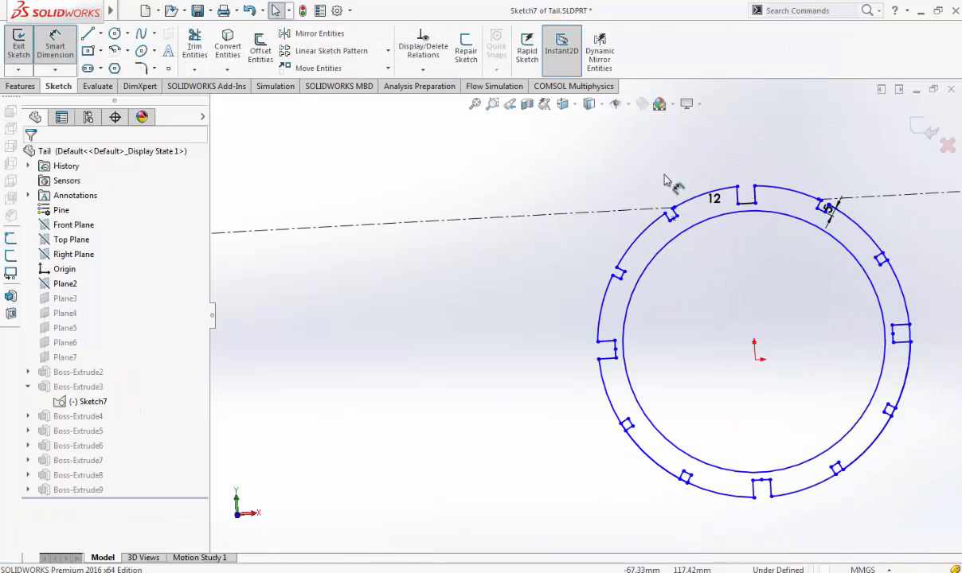
{"action": "left_click", "coordinate": [694, 198]}
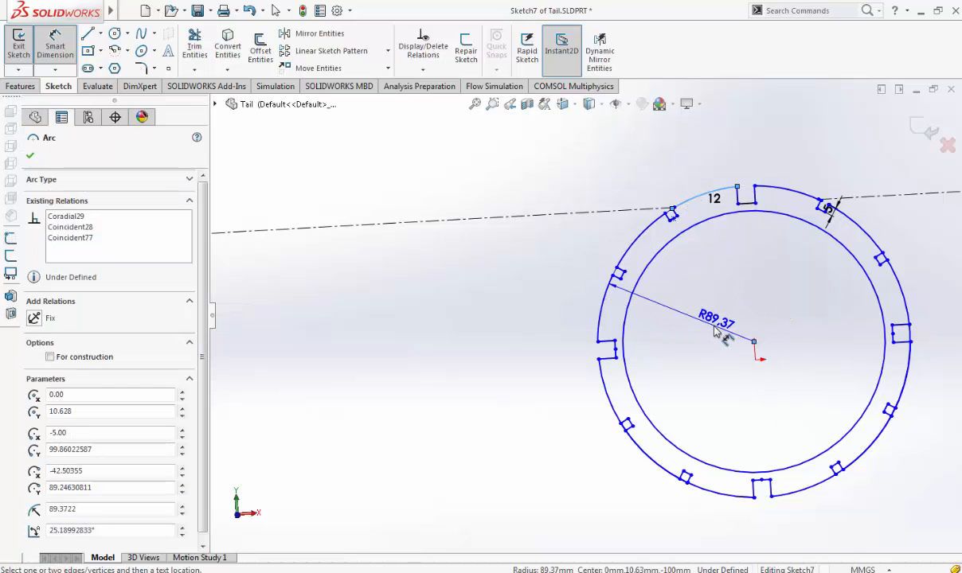
{"action": "key", "text": "Escape"}
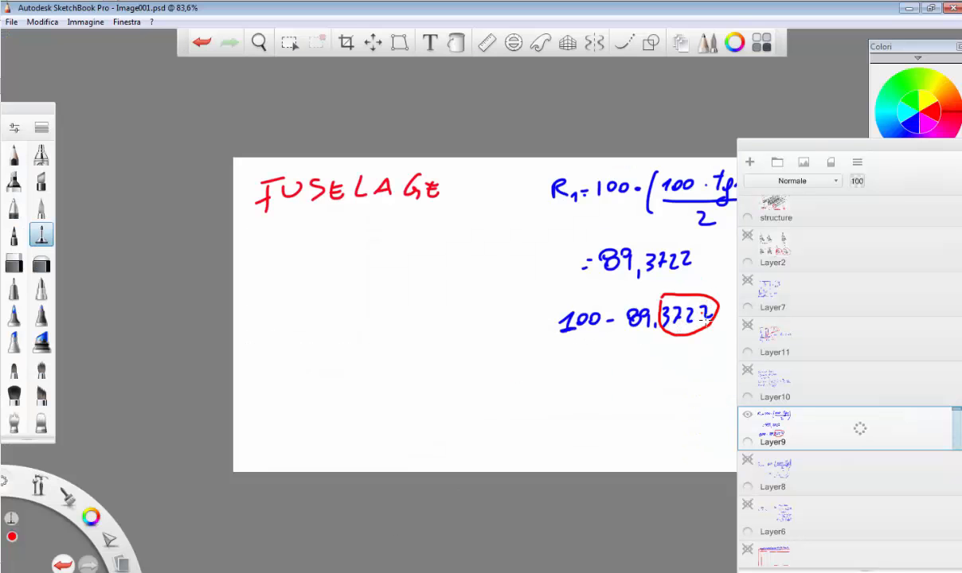
Step: In SketchBook Pro, circle the last two digits of 89.3722 in red on Layer9, and return to SOLIDWORKS
{"action": "mouse_move", "coordinate": [706, 297]}
{"action": "left_mouse_down"}
{"action": "mouse_move", "coordinate": [694, 328]}
{"action": "mouse_move", "coordinate": [714, 310]}
{"action": "left_mouse_up"}
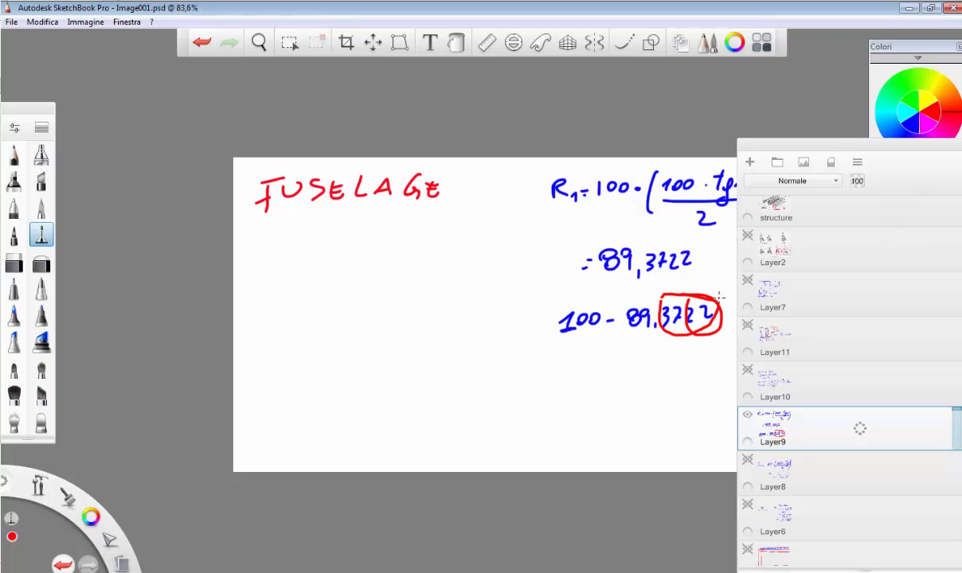
{"action": "key", "text": "alt+Tab"}
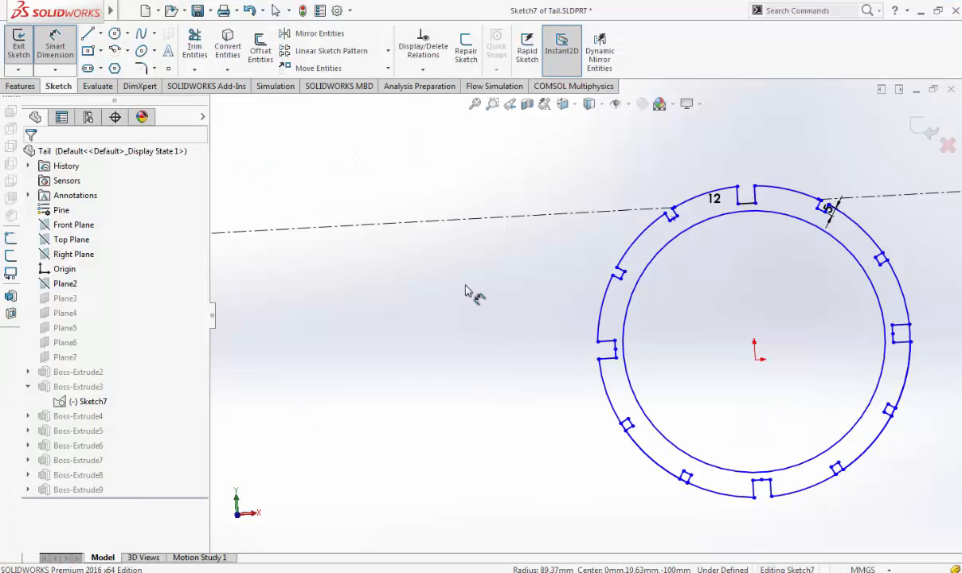
Step: Exit Sketch7 discarding its changes, and show the Tail part in the Left view
{"action": "left_click", "coordinate": [948, 146]}
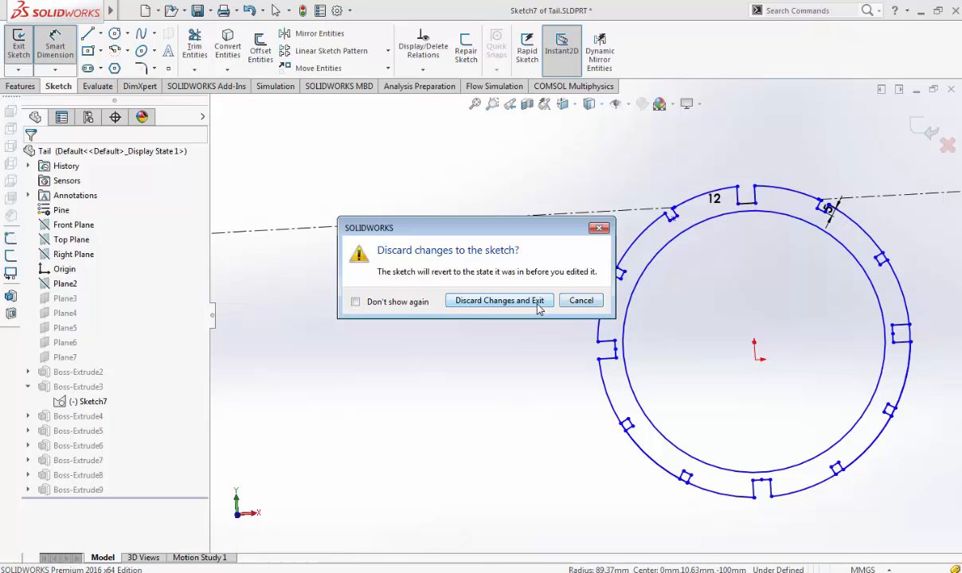
{"action": "left_click", "coordinate": [500, 301]}
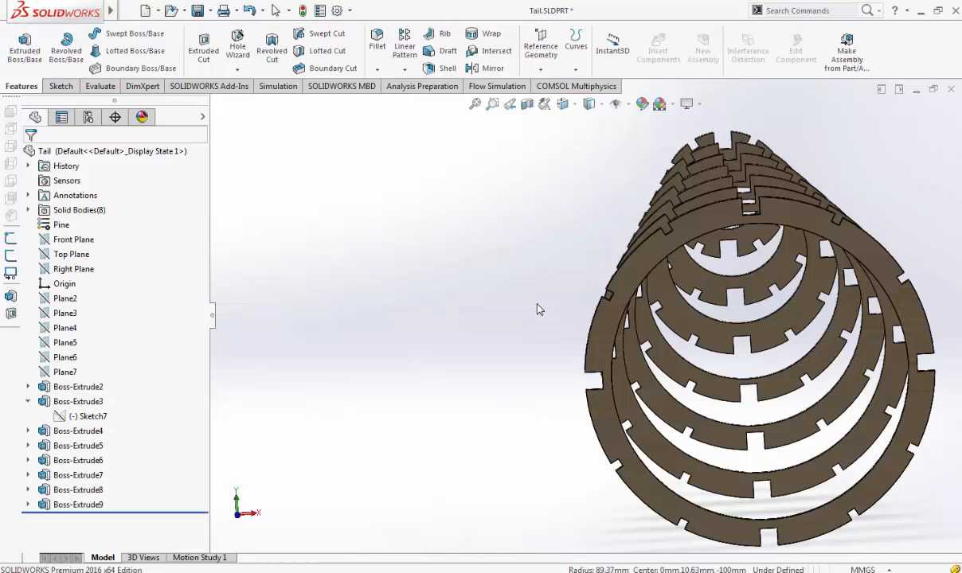
{"action": "left_click", "coordinate": [567, 111]}
{"action": "left_click", "coordinate": [562, 166]}
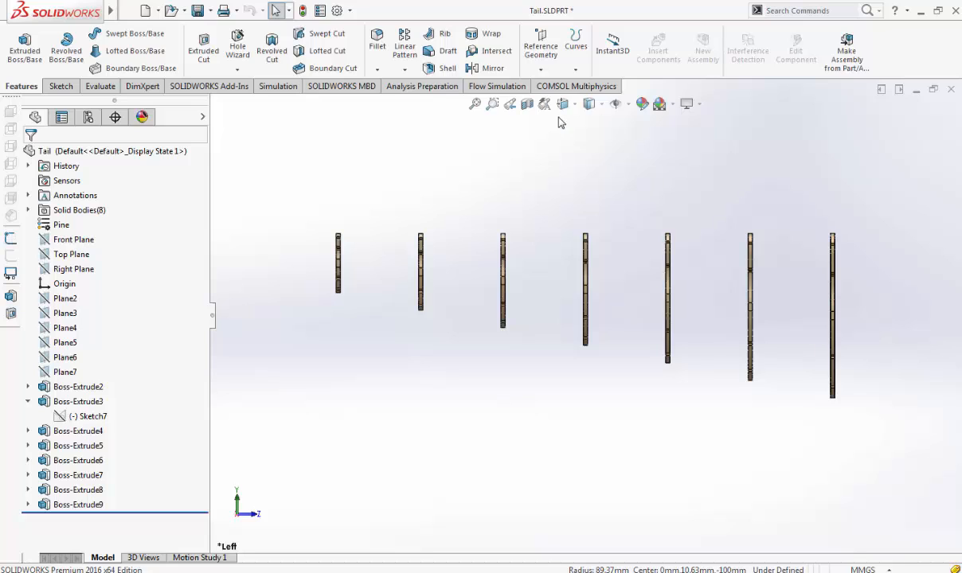
Step: Close the Tail part without saving the modified documents, and quit SOLIDWORKS
{"action": "left_click", "coordinate": [951, 89]}
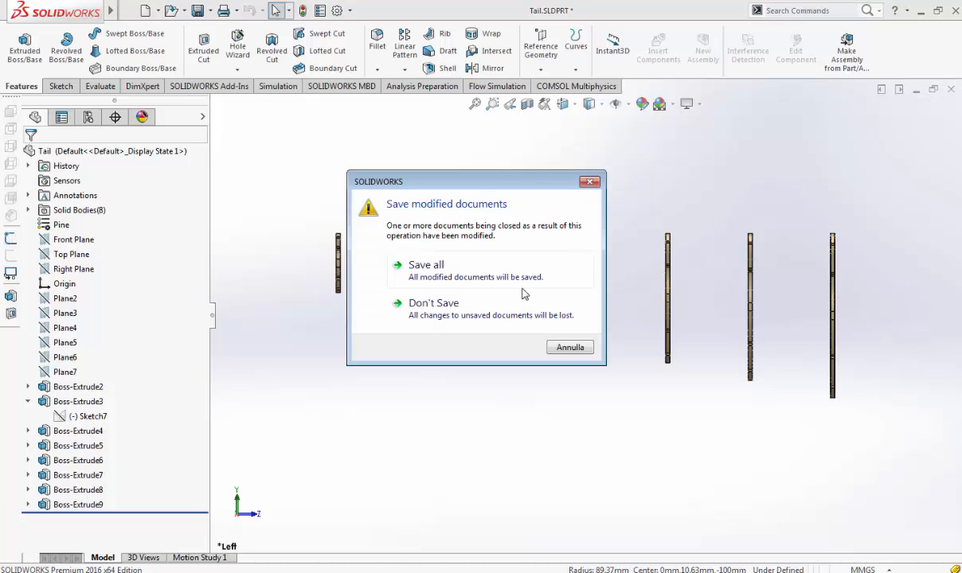
{"action": "left_click", "coordinate": [522, 321]}
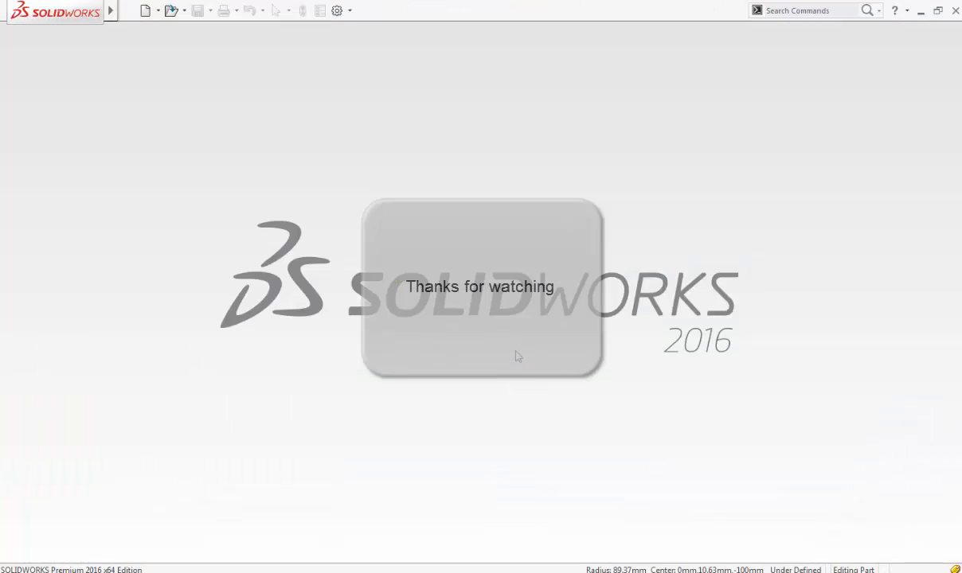
{"action": "left_click", "coordinate": [957, 13]}
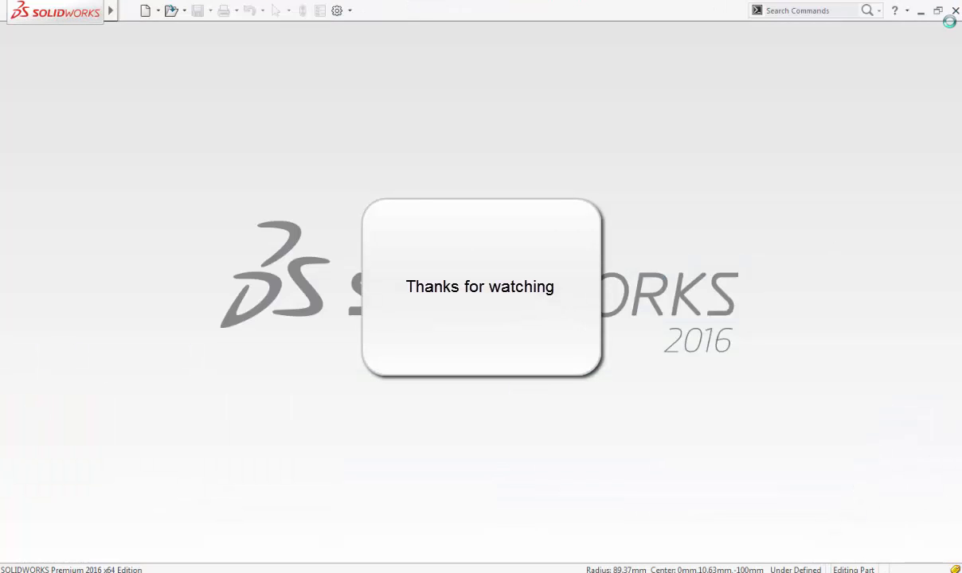